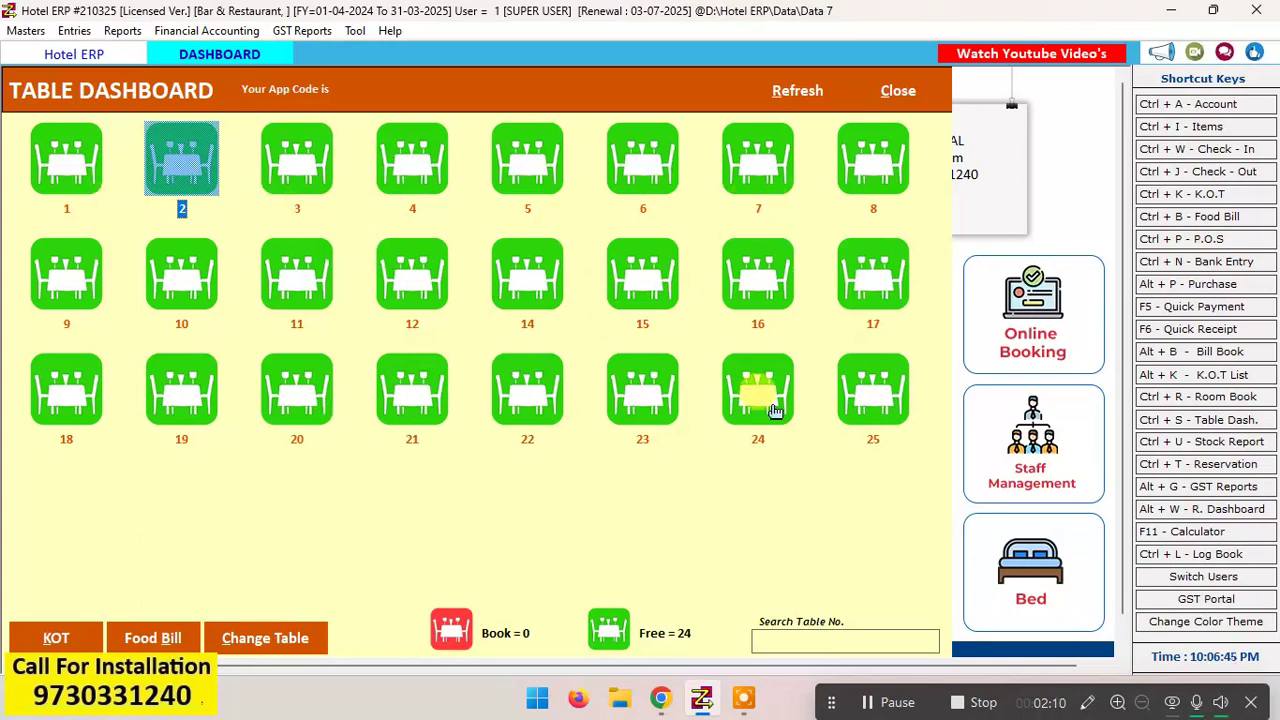
pyautogui.click(758, 391)
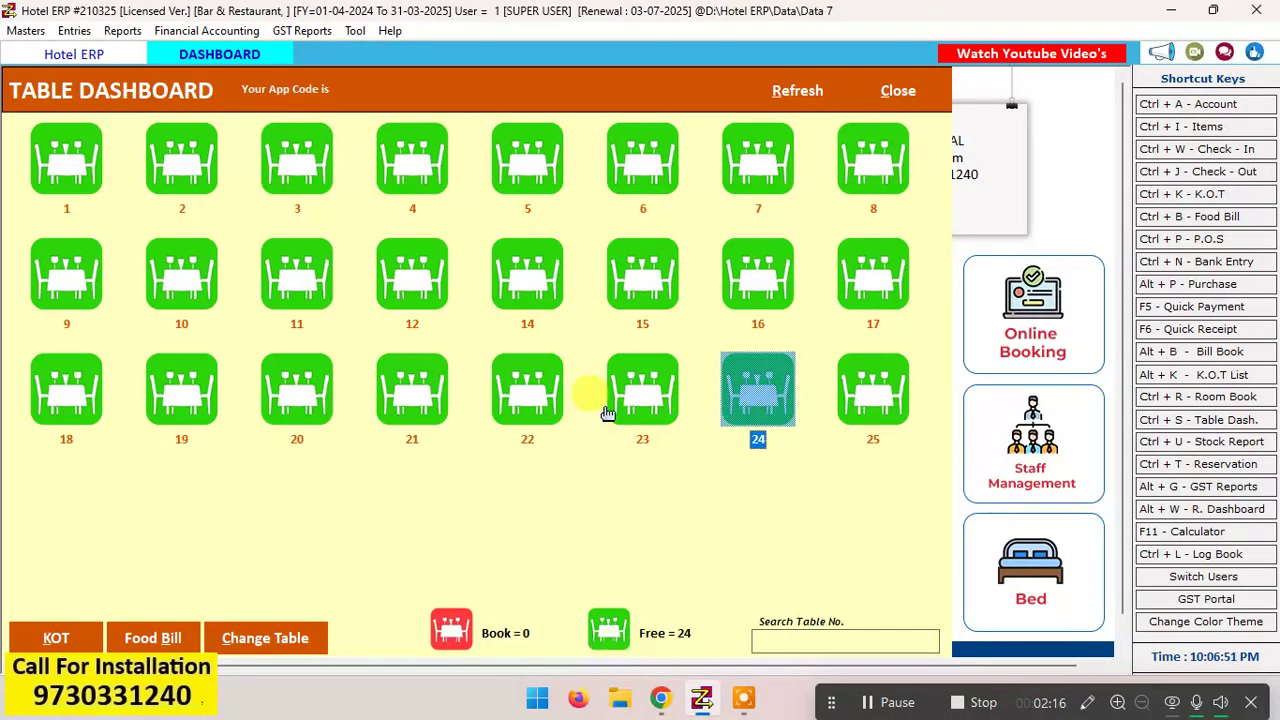
pyautogui.click(815, 104)
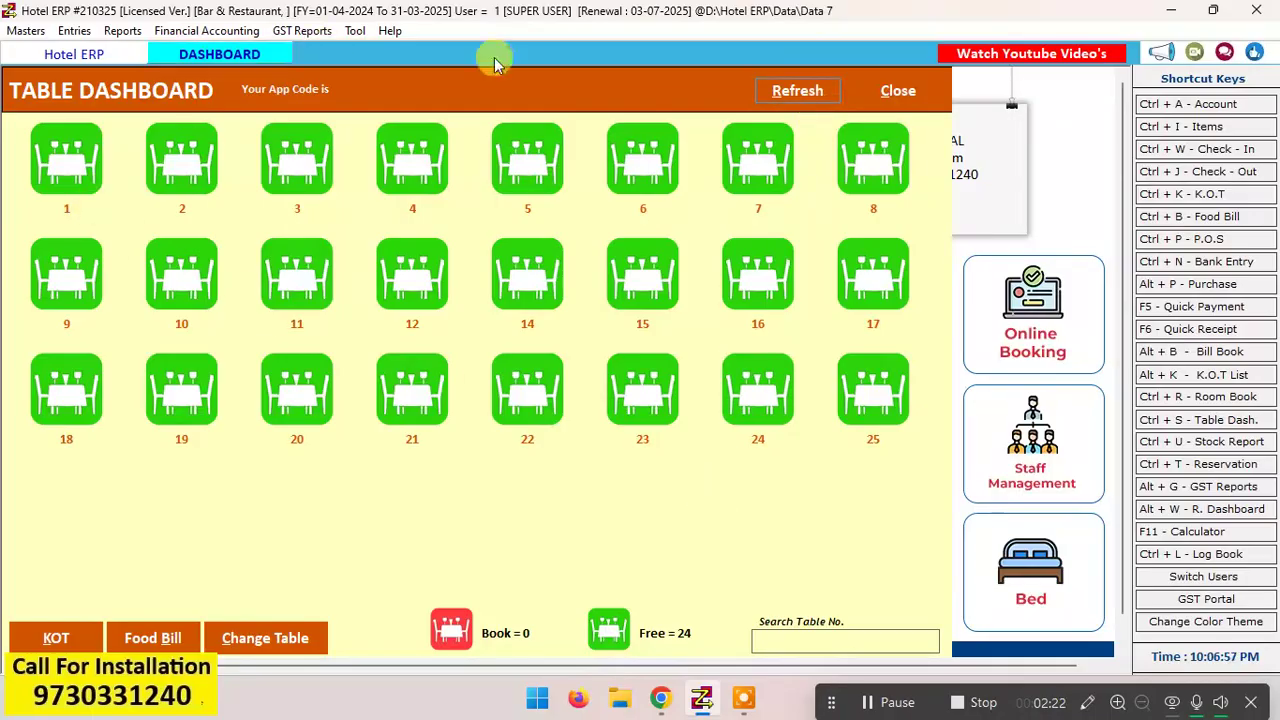
pyautogui.click(618, 296)
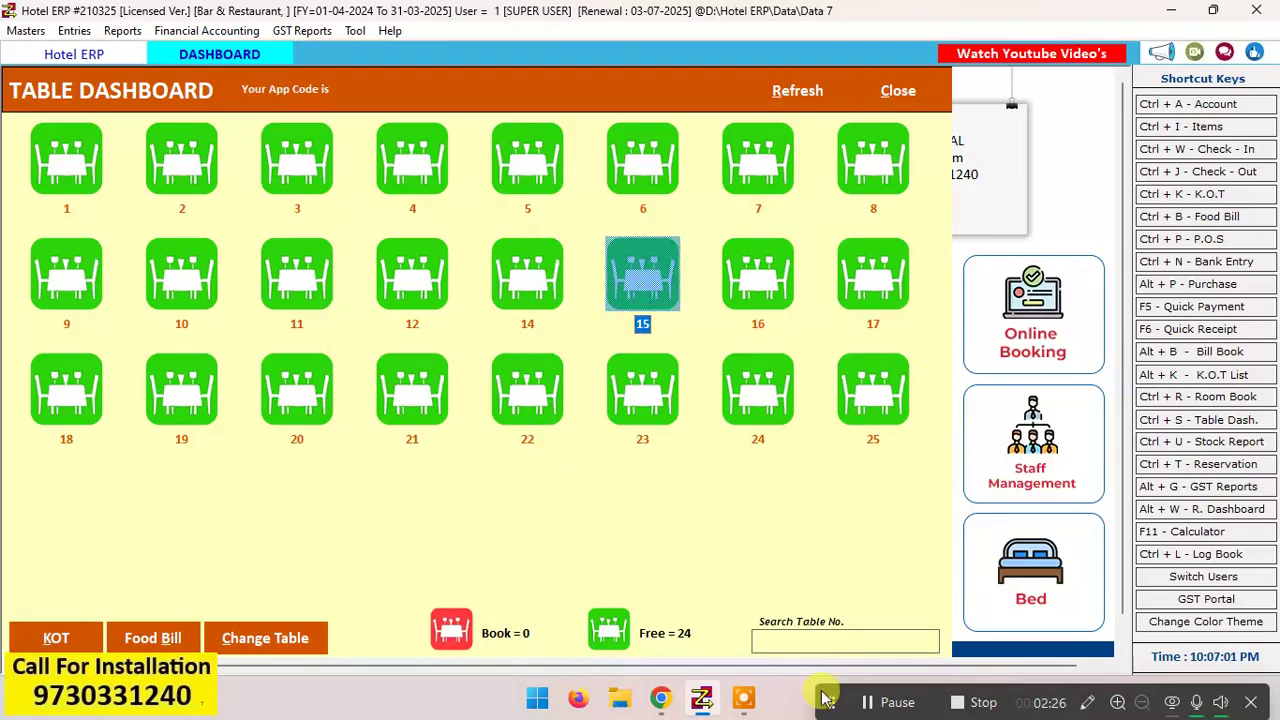
# Step: Open the item master list and view the blank entry form for a new item, closing the form without entering anything
pyautogui.click(26, 30)
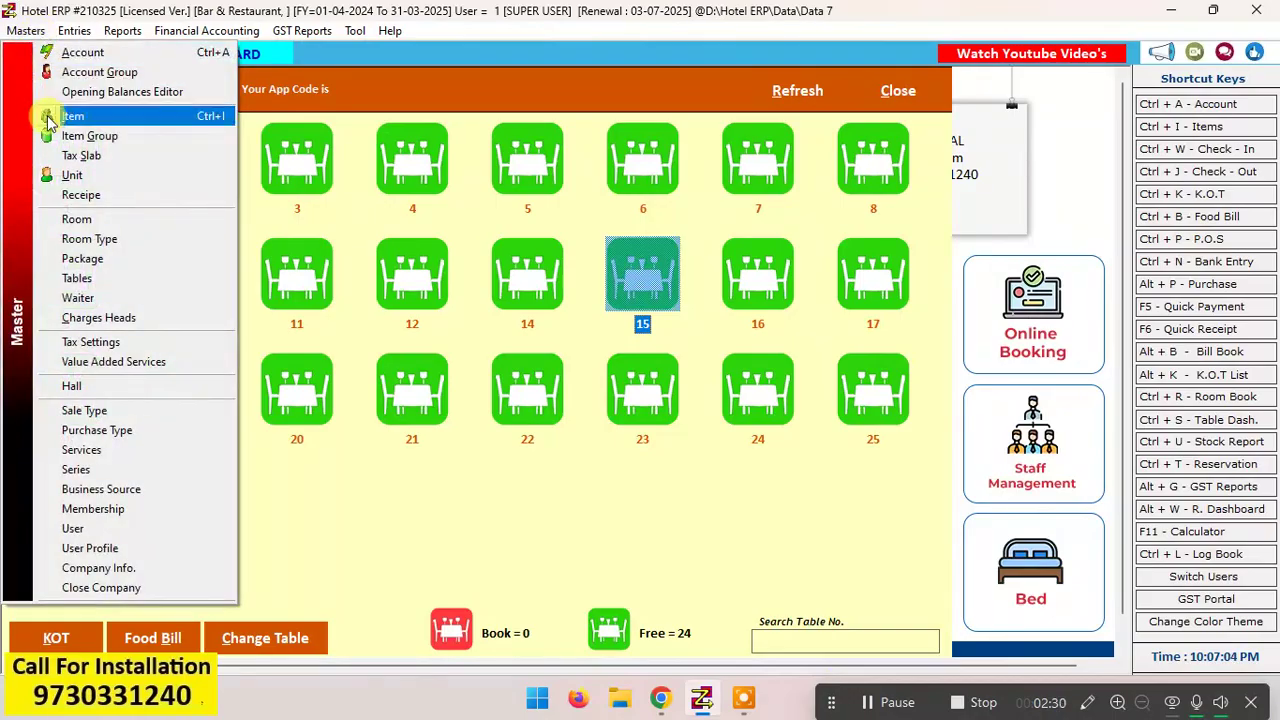
pyautogui.click(134, 116)
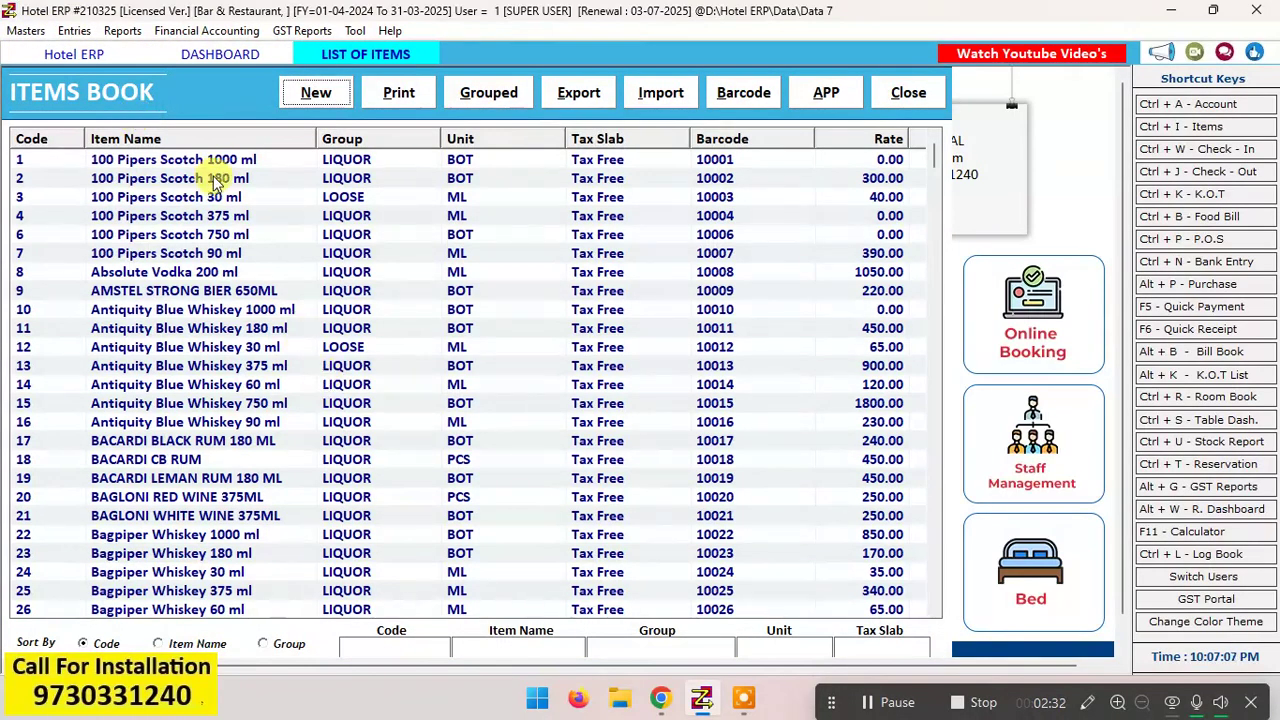
pyautogui.click(316, 93)
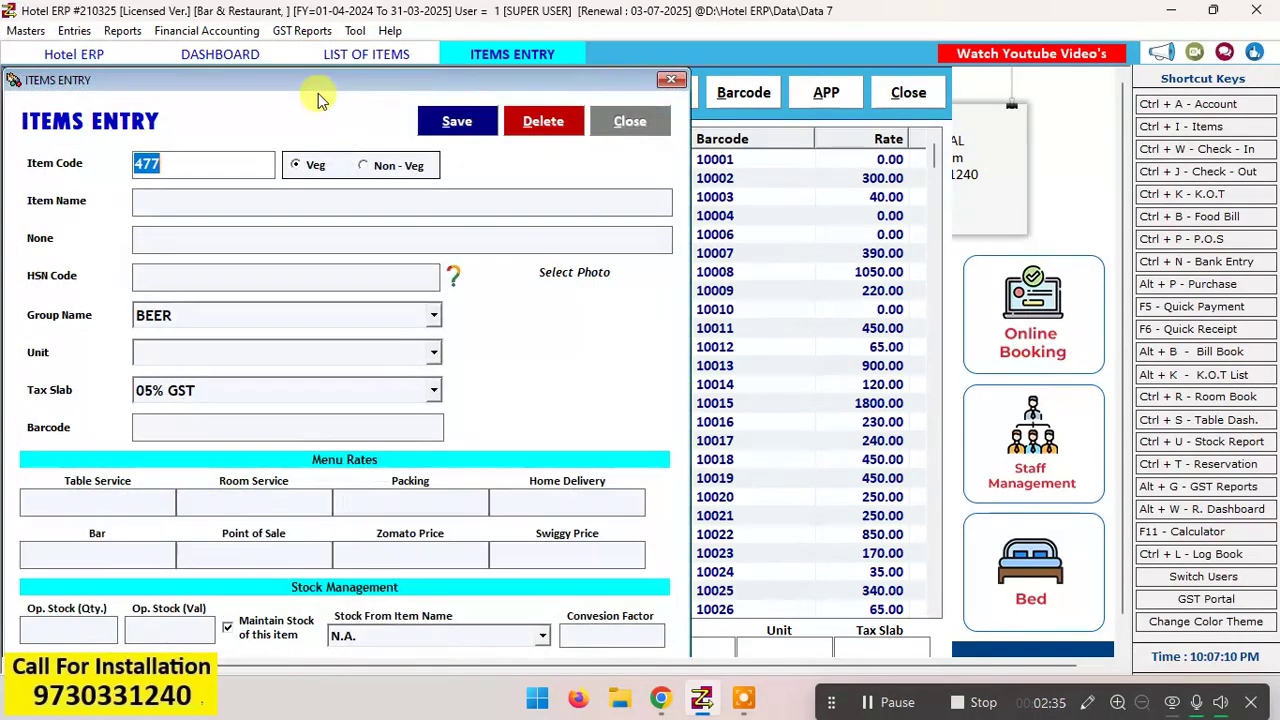
pyautogui.click(634, 124)
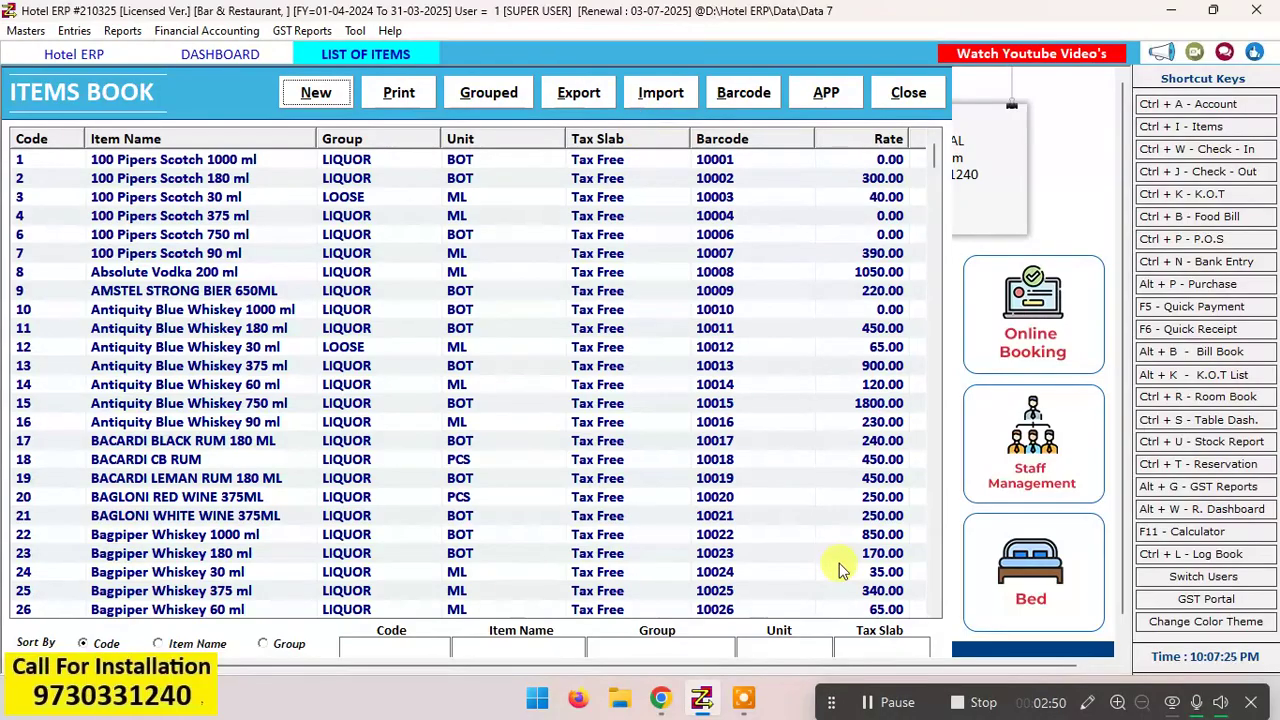
# Step: Filter the item list by the group text "fo", open Chi.Chilly Rice Full and update its record without changing any fields
pyautogui.click(641, 649)
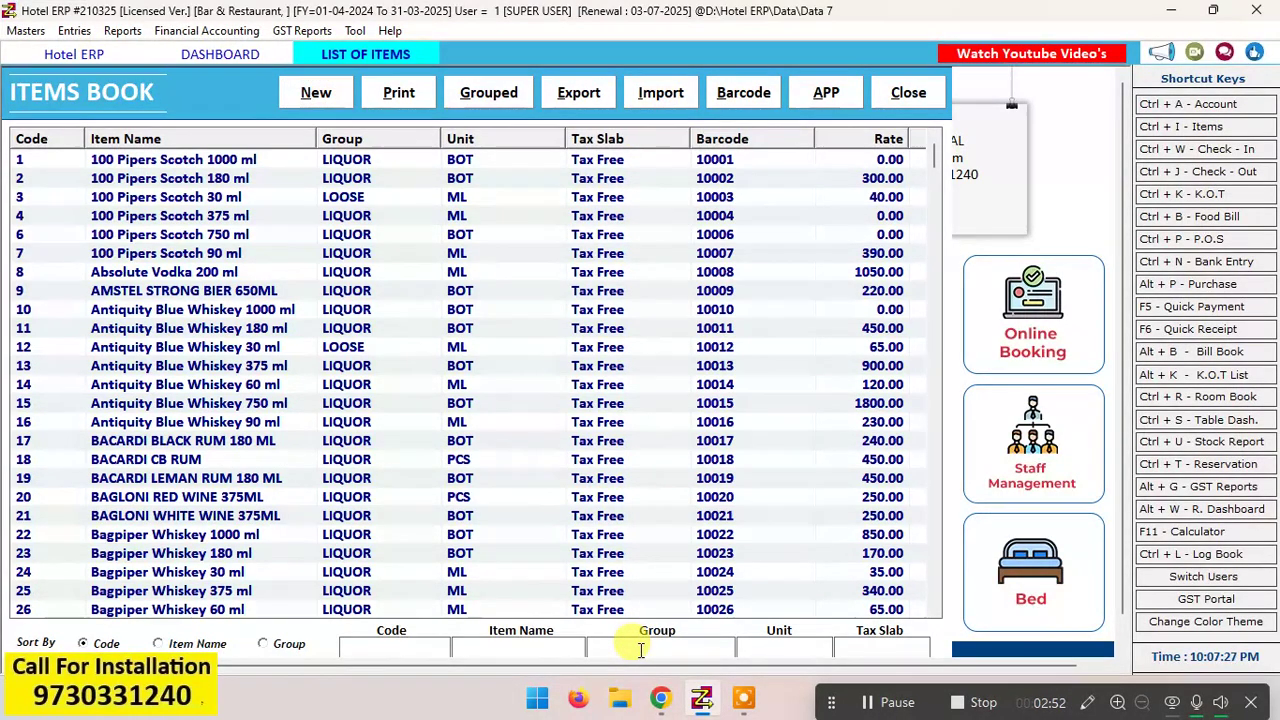
pyautogui.write('fo')
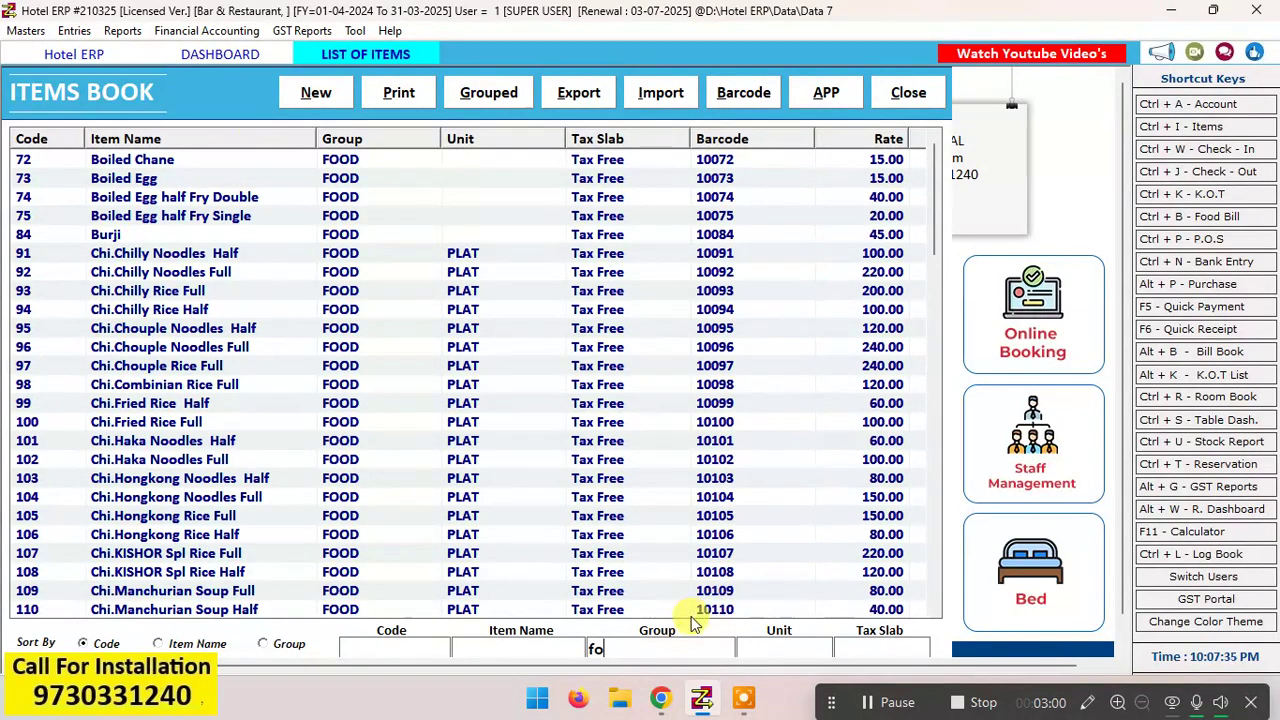
pyautogui.doubleClick(155, 292)
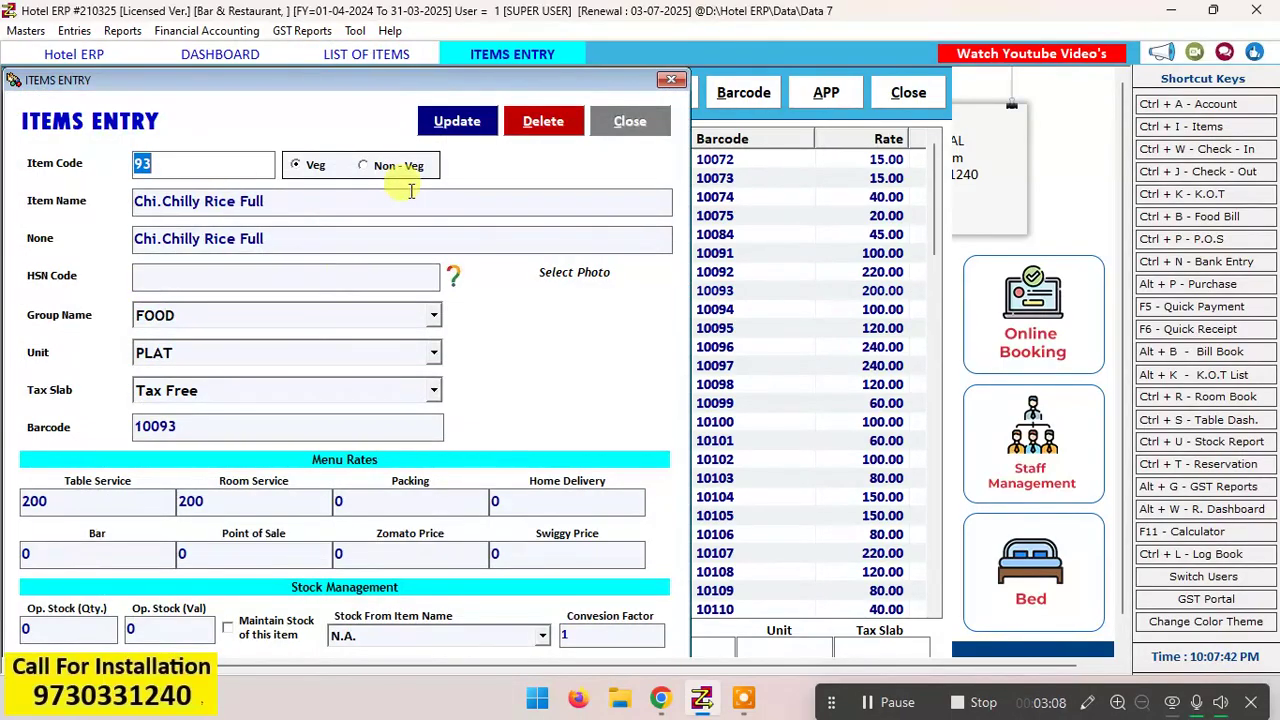
pyautogui.click(452, 121)
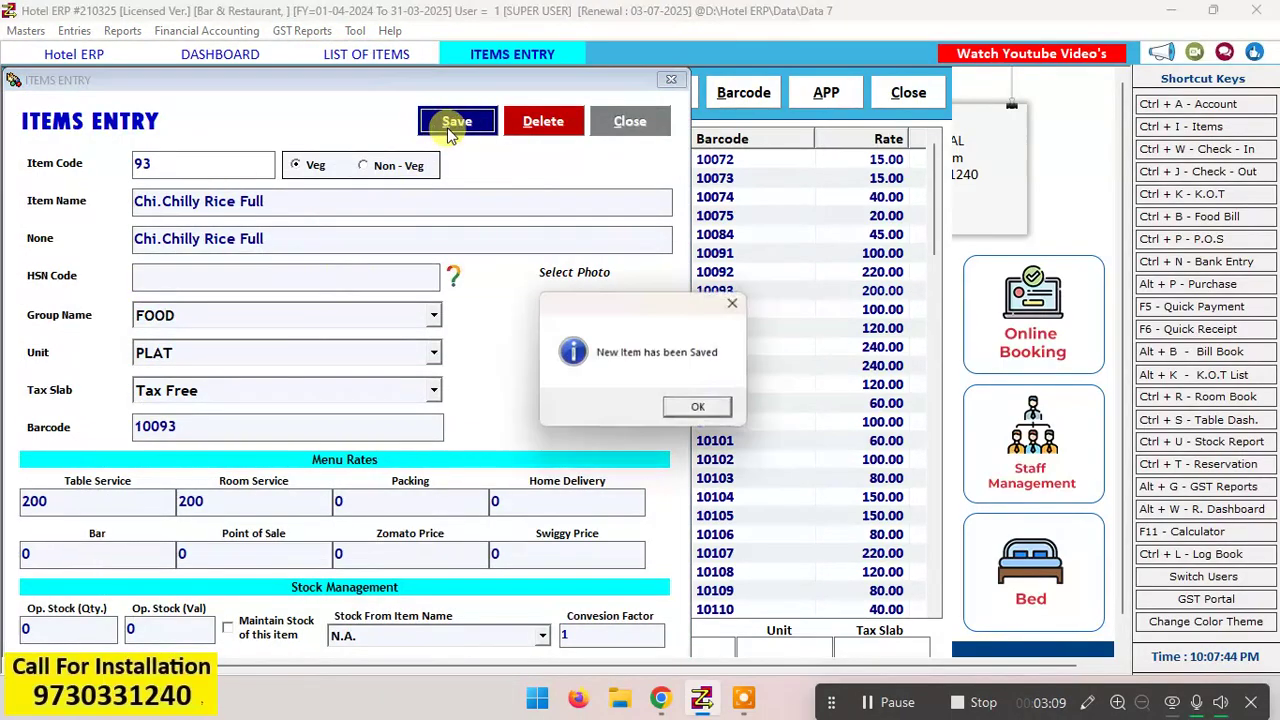
pyautogui.click(683, 404)
pyautogui.click(645, 128)
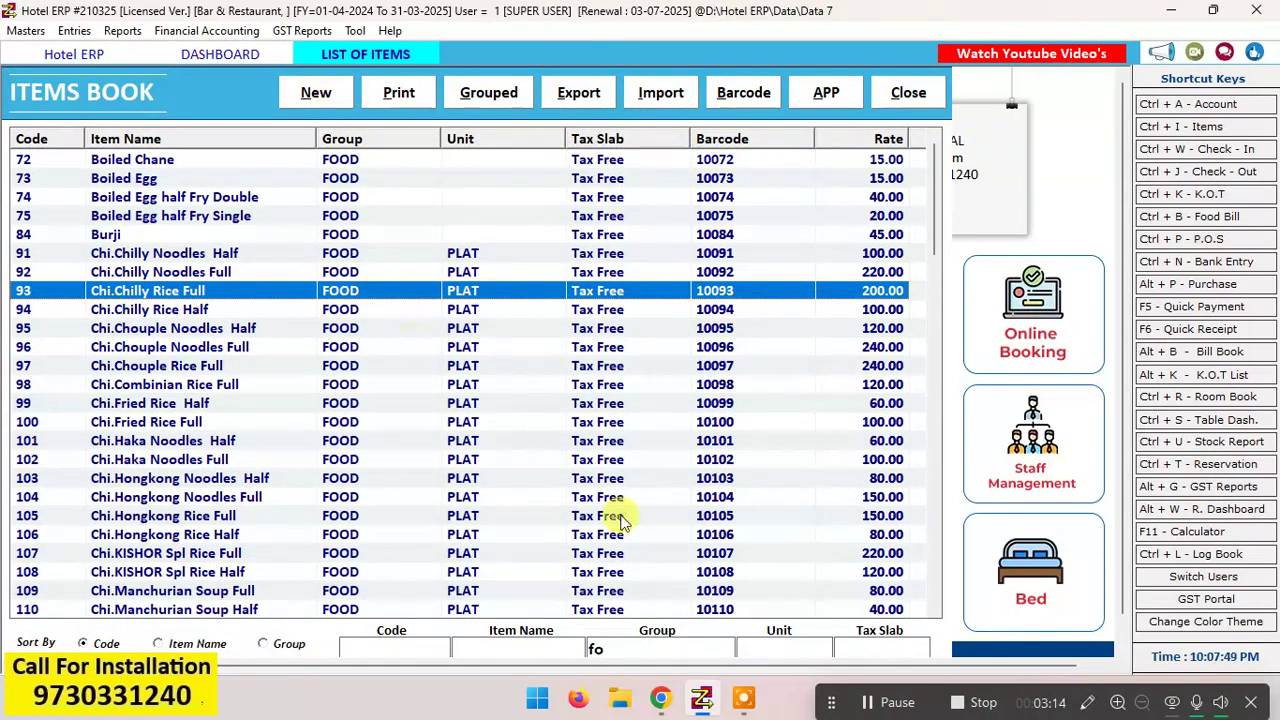
# Step: Replace the group filter of the item list with "bee" to view the beer items
pyautogui.click(612, 650)
pyautogui.write('fo')
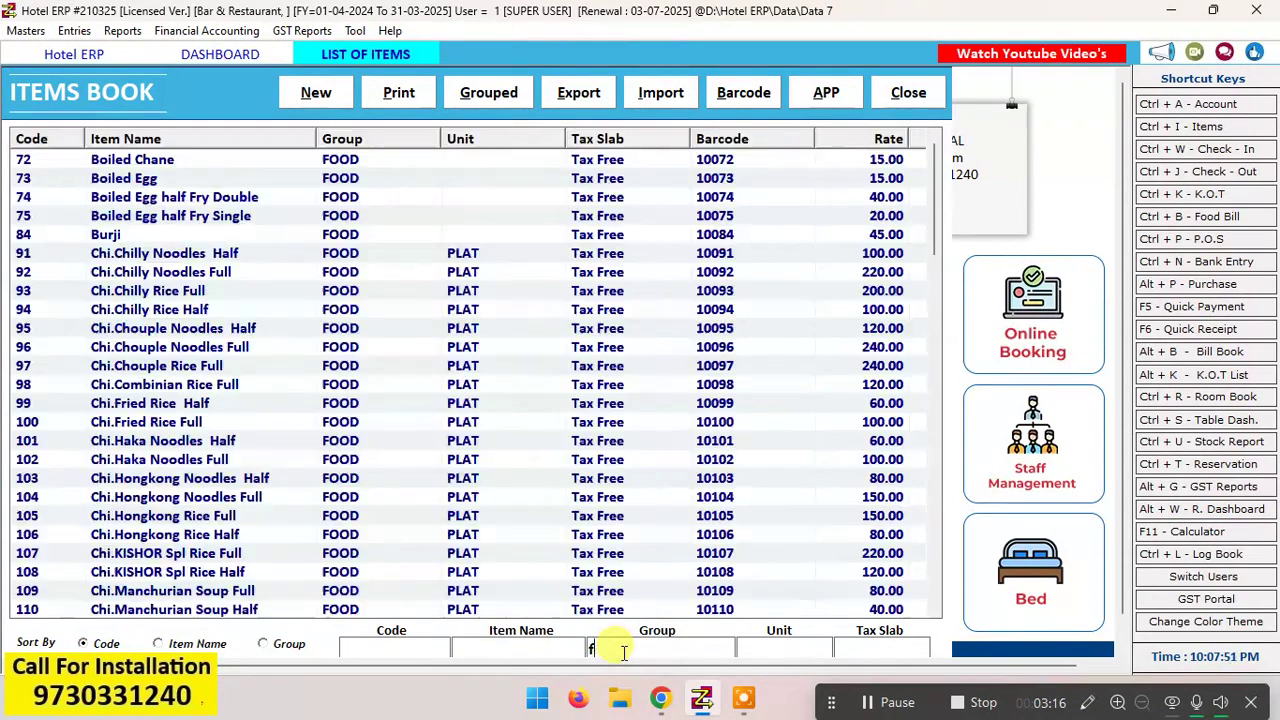
pyautogui.press('BackSpace')
pyautogui.press('BackSpace')
pyautogui.write('bee')
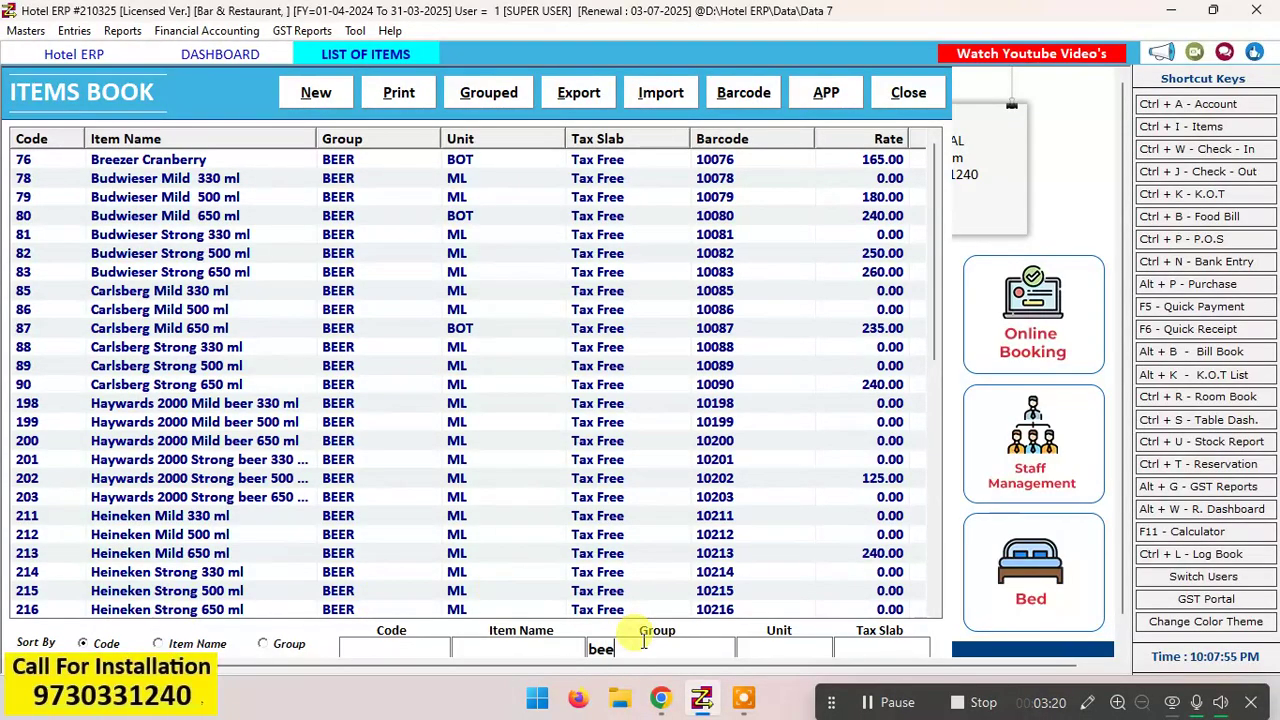
# Step: Change the item list's group filter to "loo" to view the loose items
pyautogui.press('BackSpace')
pyautogui.press('BackSpace')
pyautogui.press('BackSpace')
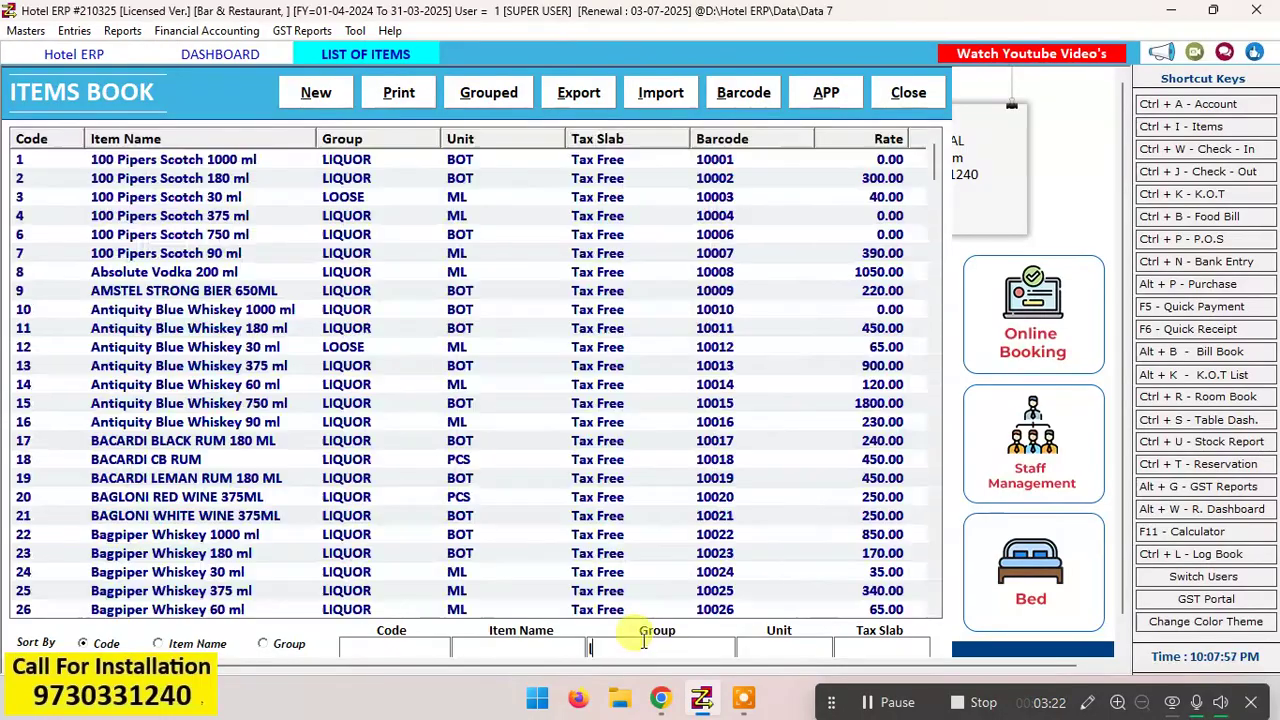
pyautogui.write('loo')
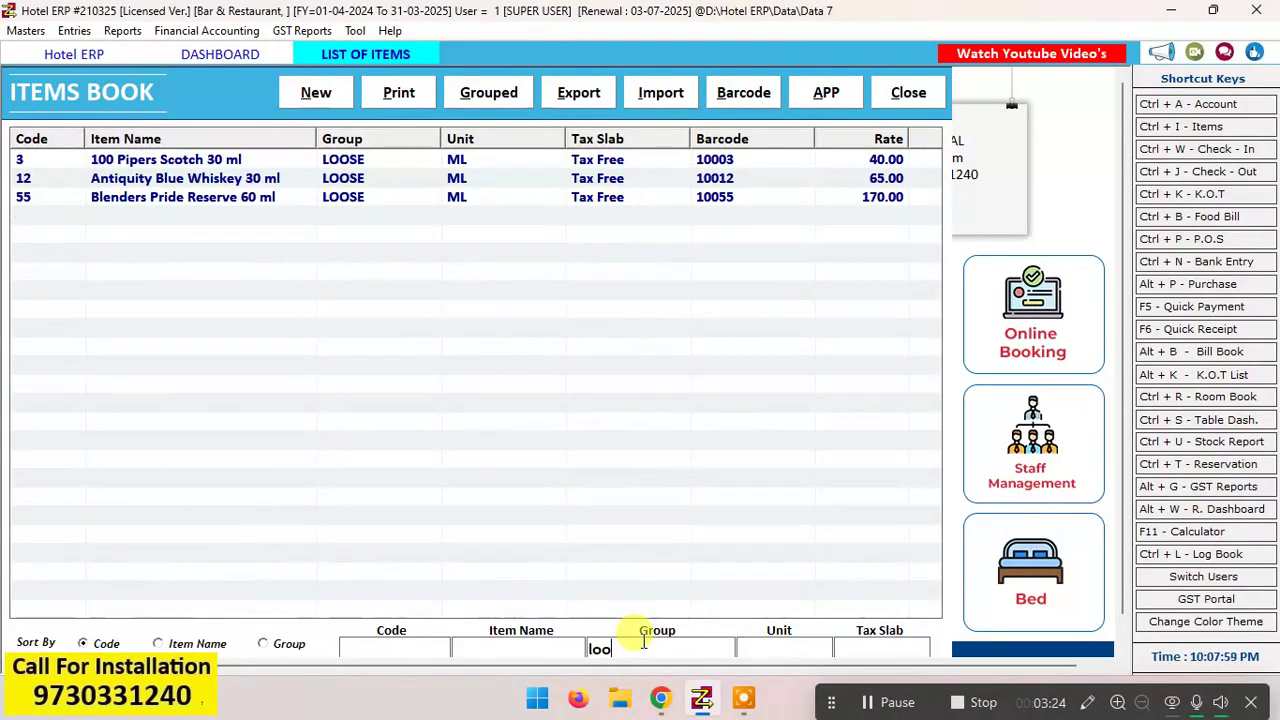
# Step: Filter the item list by the group text "li" to view the liquor items and close the list
pyautogui.press('BackSpace')
pyautogui.press('BackSpace')
pyautogui.press('BackSpace')
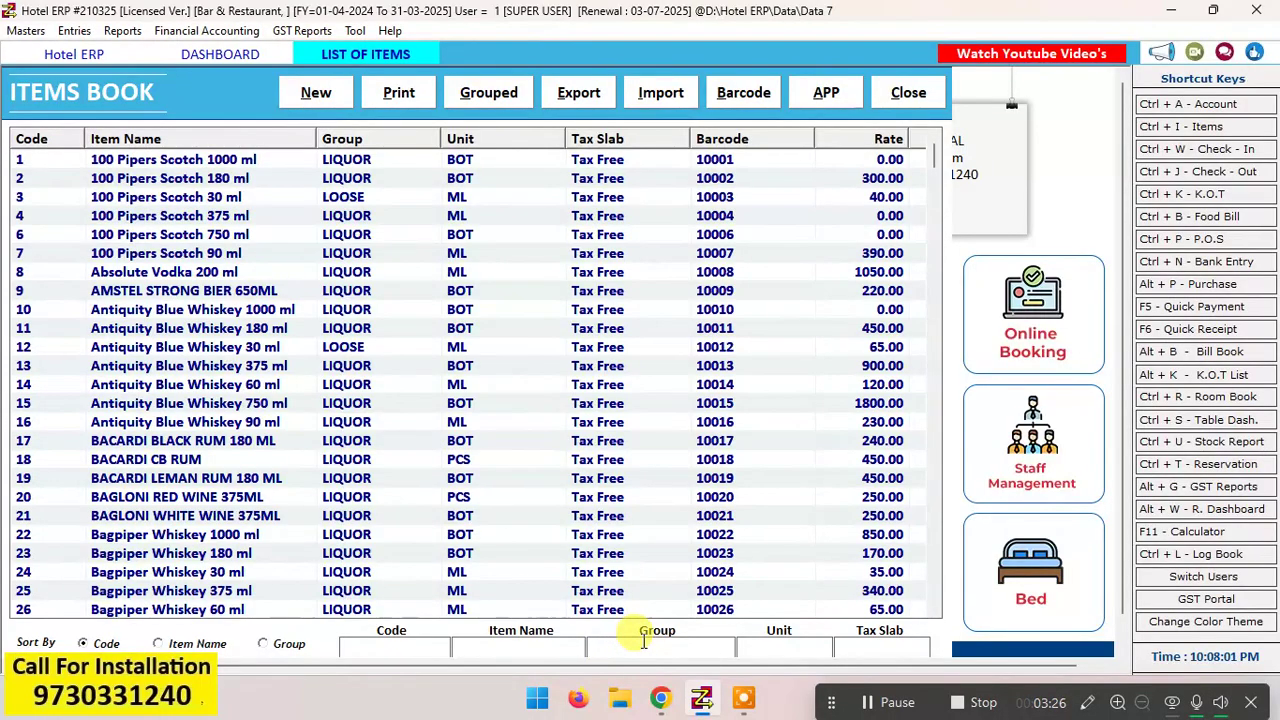
pyautogui.write('li')
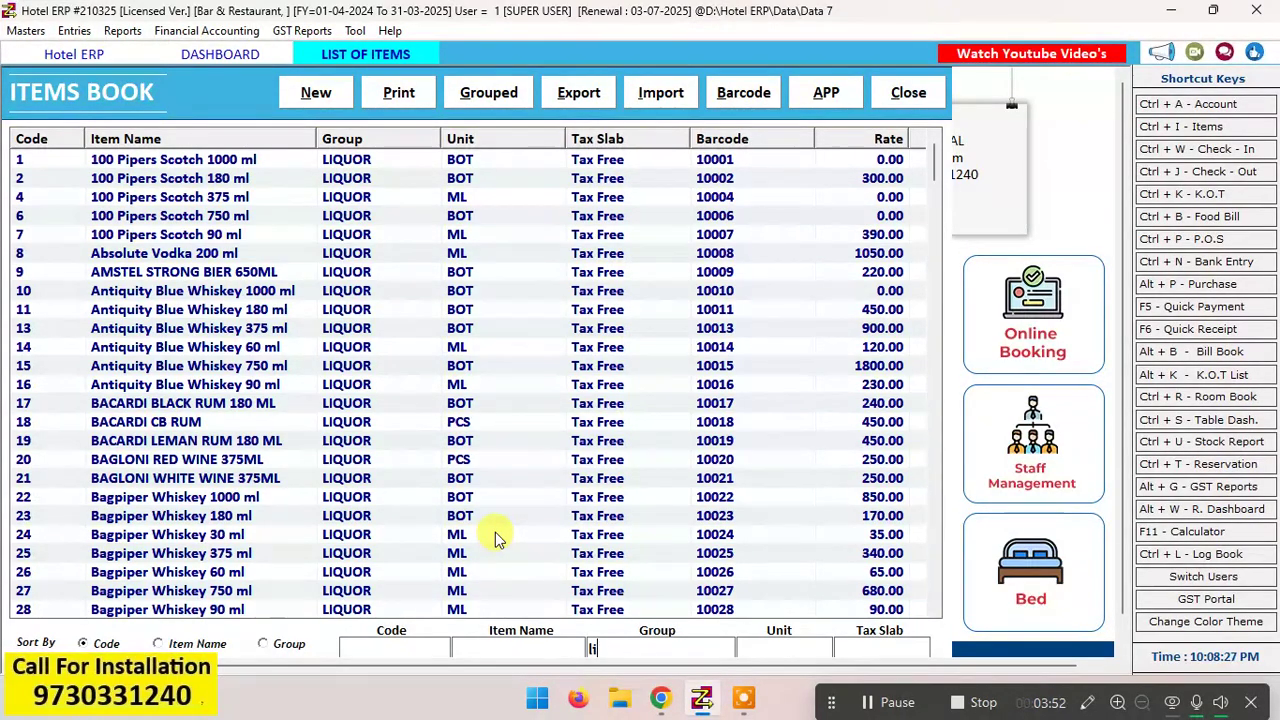
pyautogui.click(927, 102)
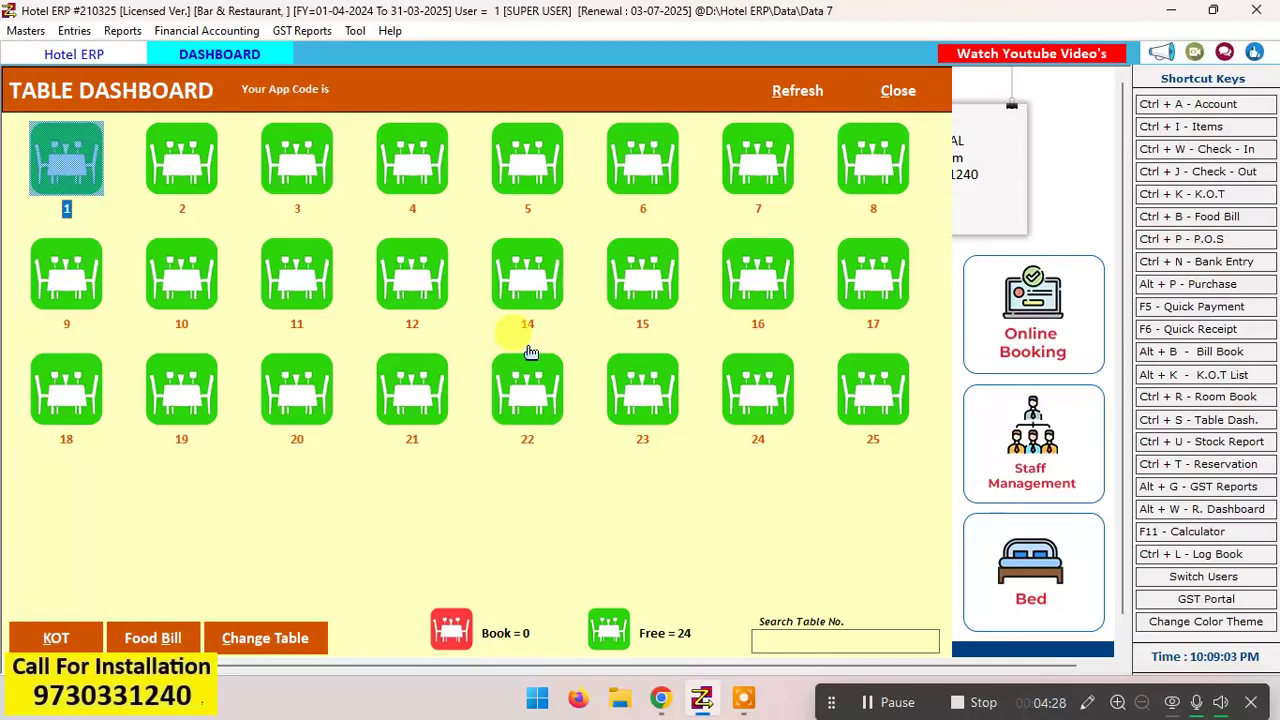
# Step: Select table 12 on the table dashboard and open a new K.O.T. for it
pyautogui.click(535, 185)
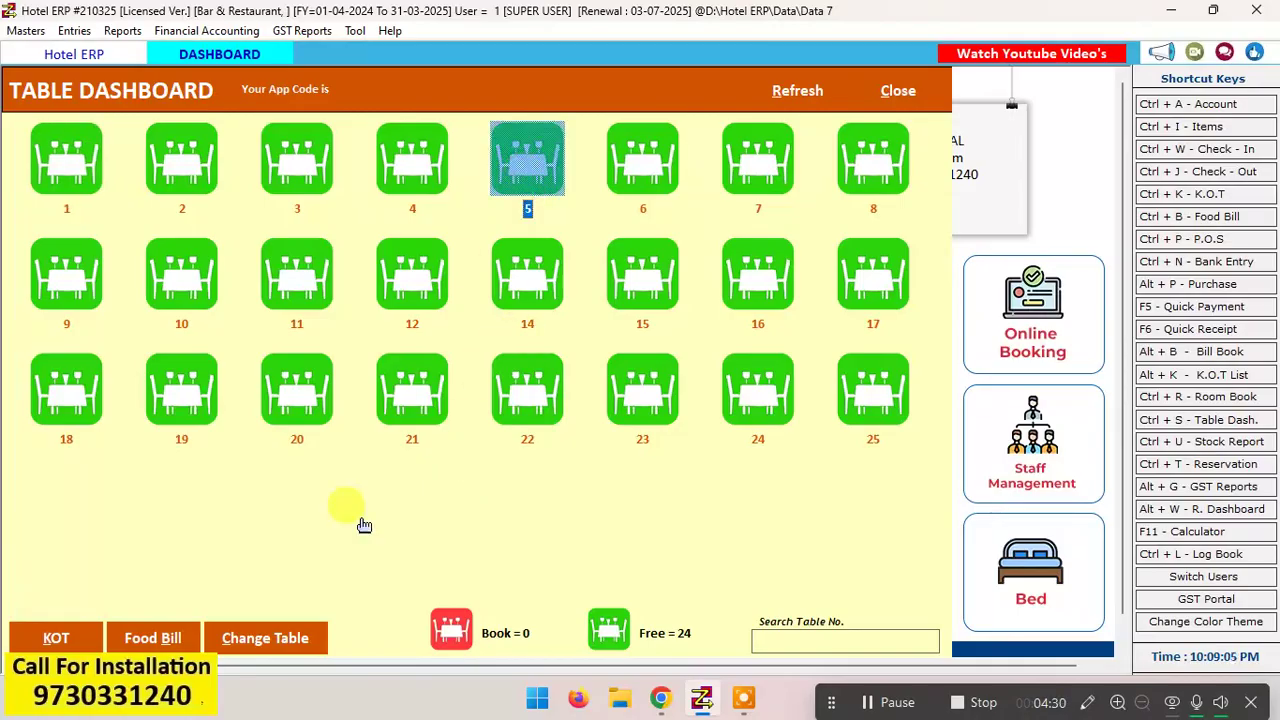
pyautogui.click(55, 640)
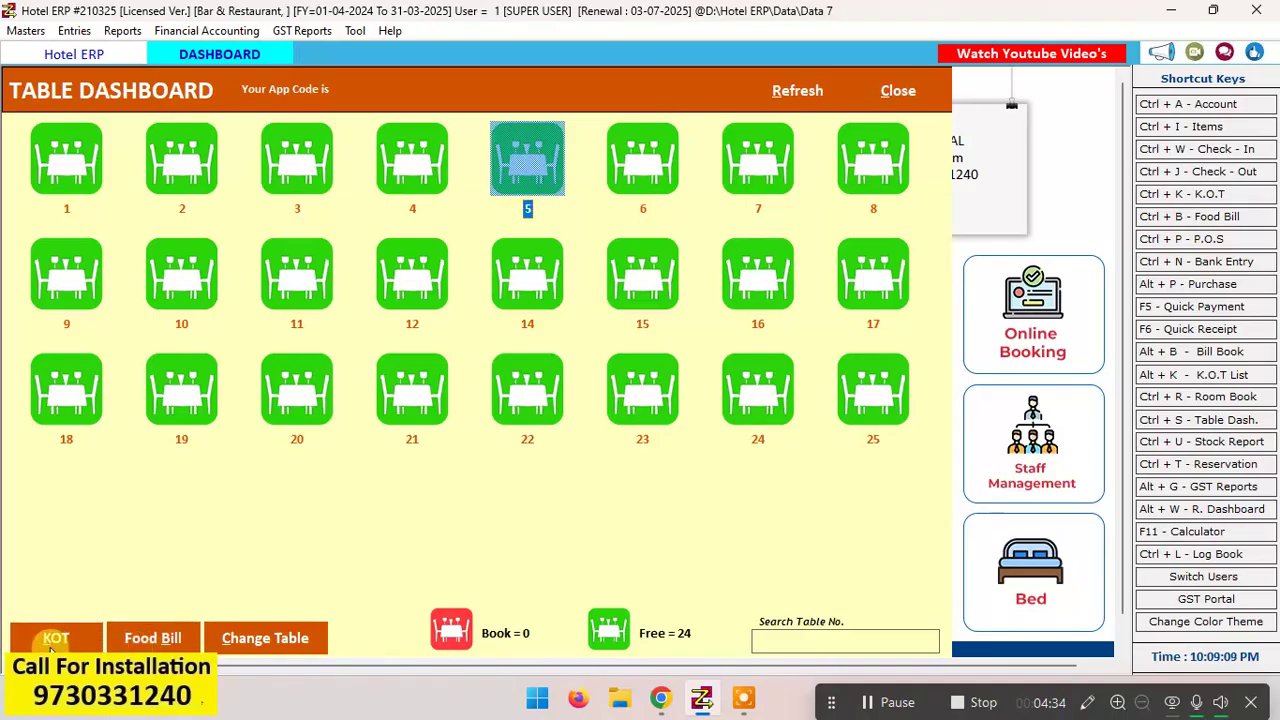
pyautogui.click(405, 245)
pyautogui.click(45, 642)
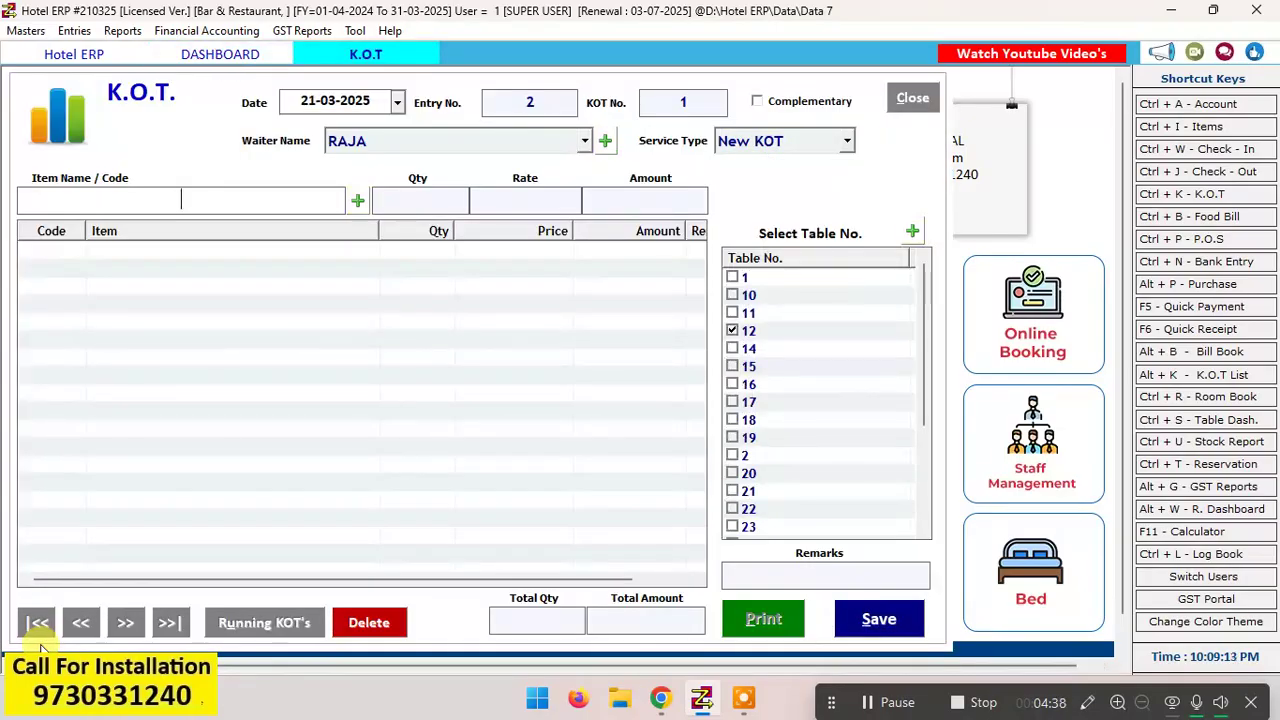
# Step: Add 100 Pipers Scotch 180 ml to the K.O.T. by its item code 2 with a quantity of 1
pyautogui.write('2')
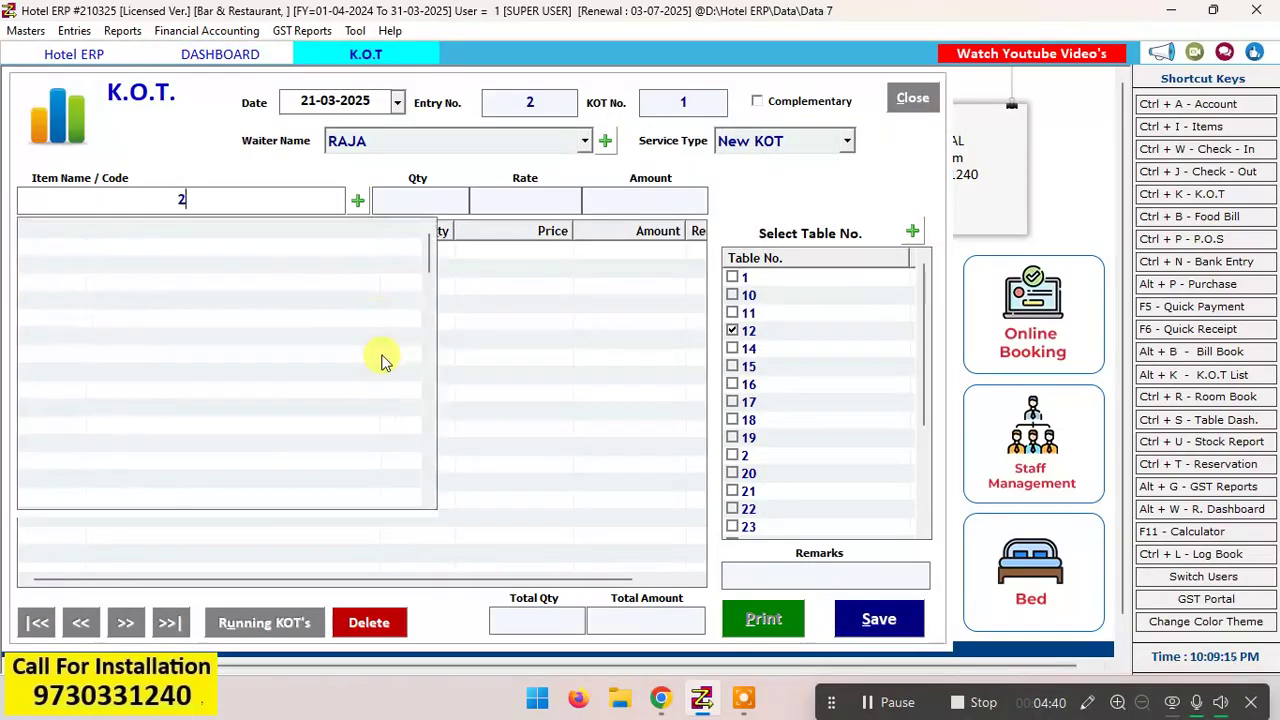
pyautogui.press('Return')
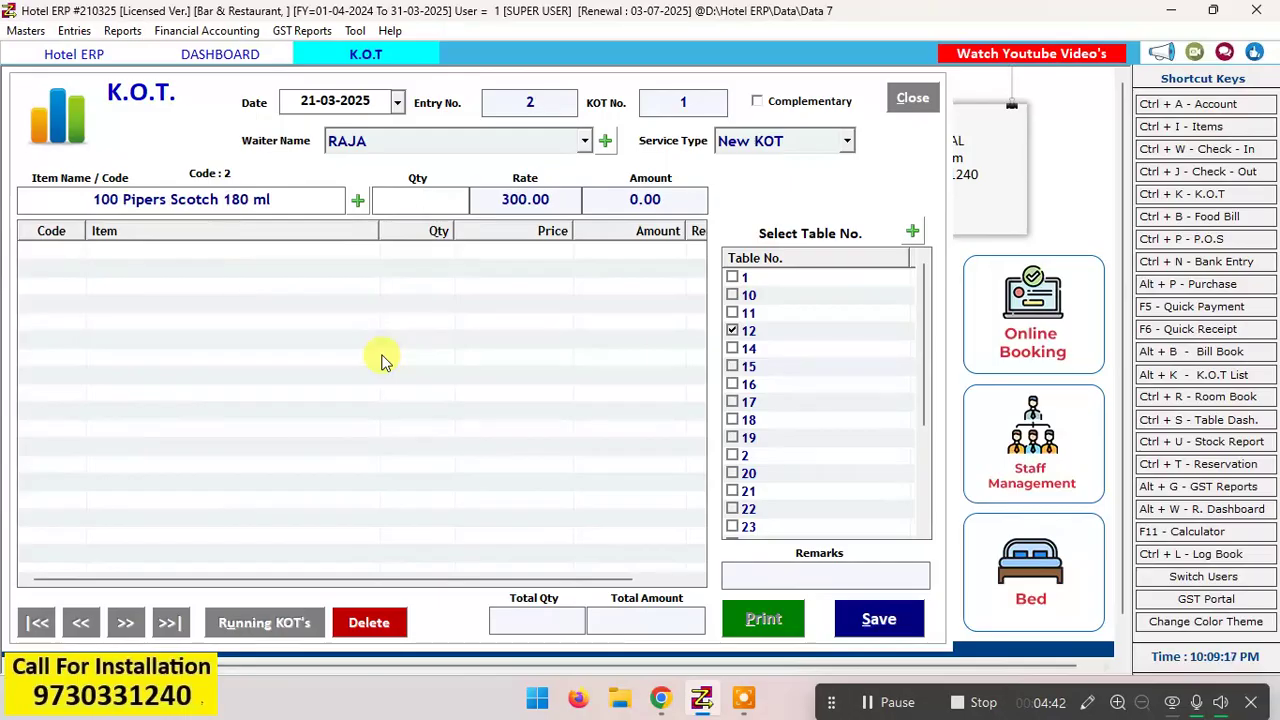
pyautogui.write('1')
pyautogui.press('Return')
# Step: Look up items with "chik" and add CHIKAN PAKODA FULL to the K.O.T. with a quantity of 2
pyautogui.press('Down')
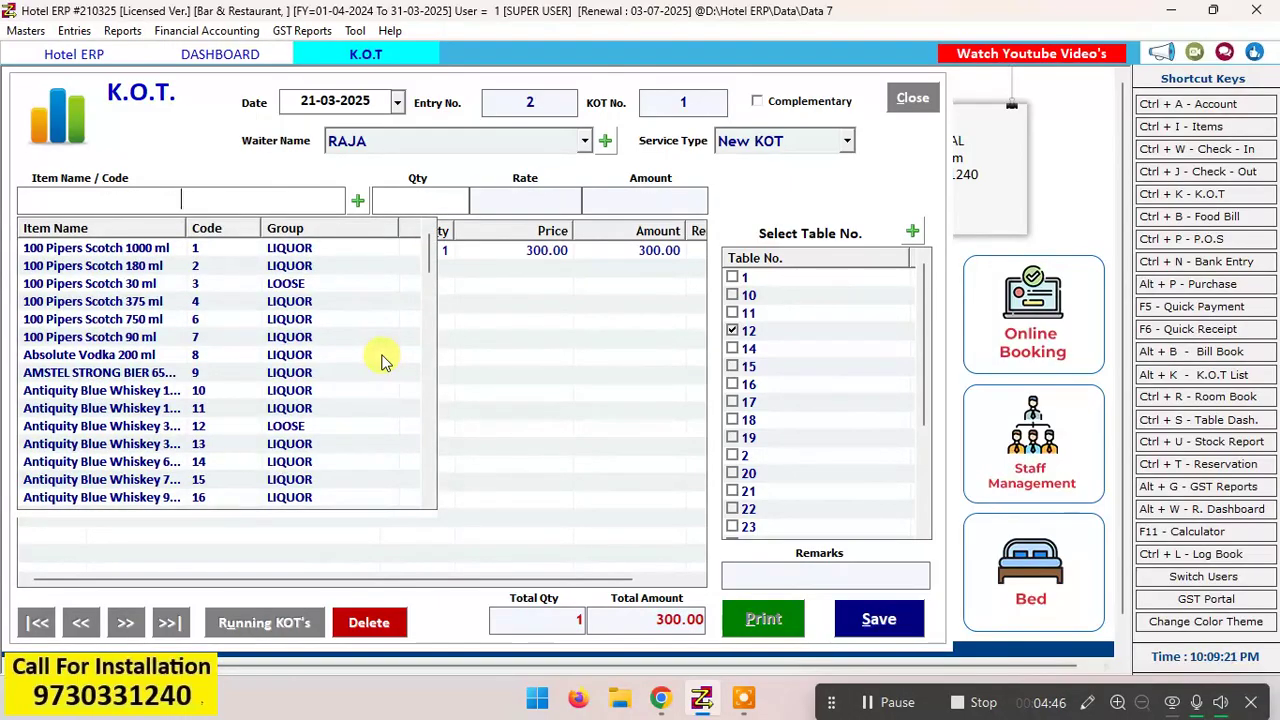
pyautogui.write('chi')
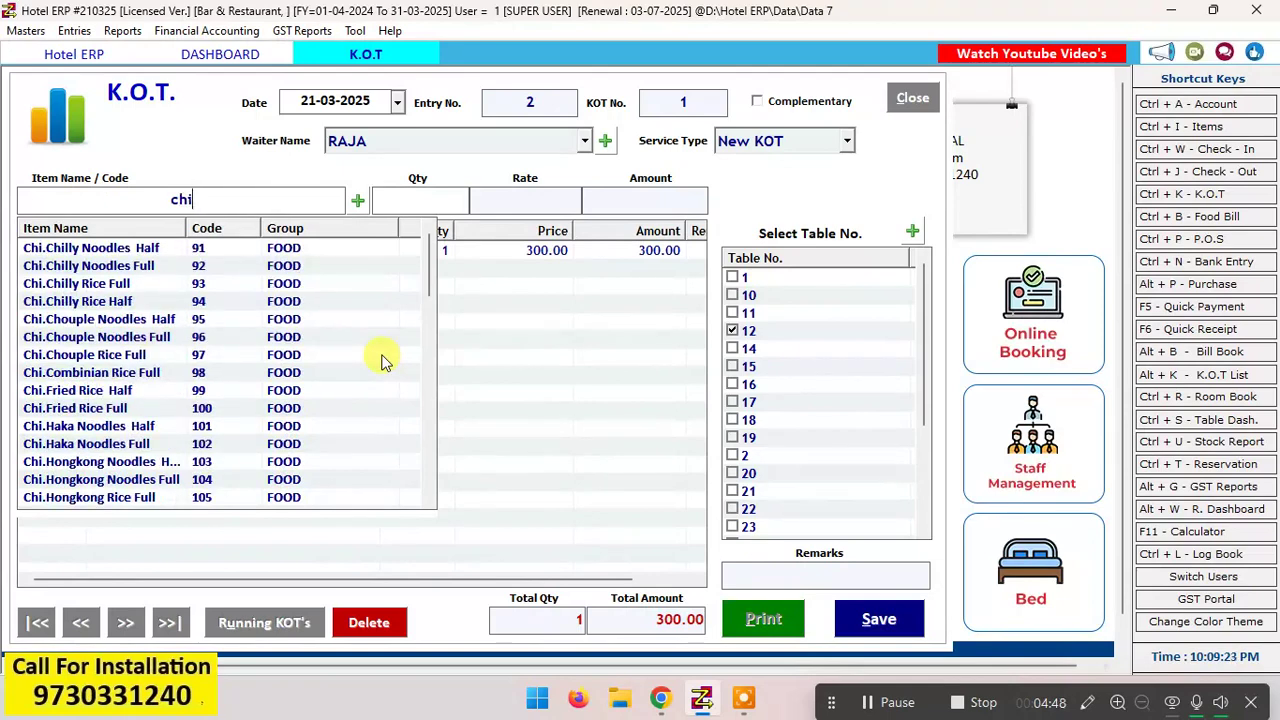
pyautogui.write('k')
pyautogui.press('Down')
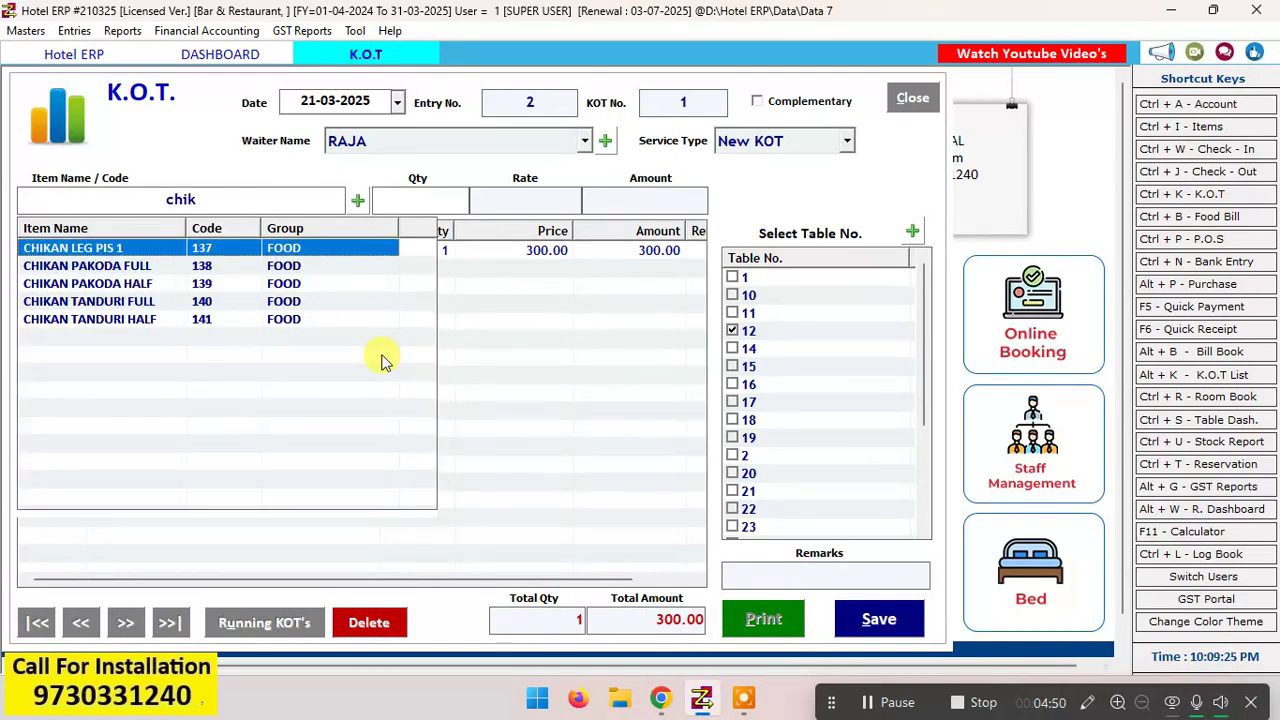
pyautogui.press('Down')
pyautogui.press('Return')
pyautogui.write('2')
pyautogui.press('Return')
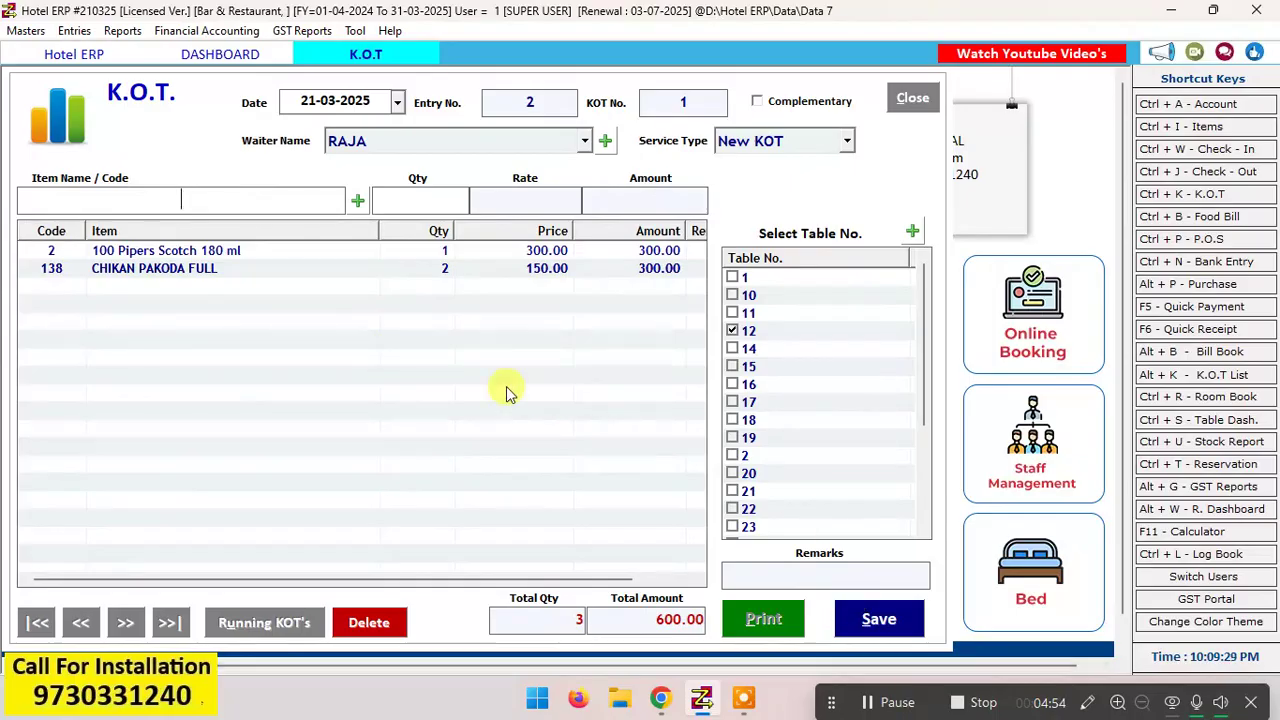
# Step: Save the K.O.T. for table 12 and close its print preview
pyautogui.click(862, 620)
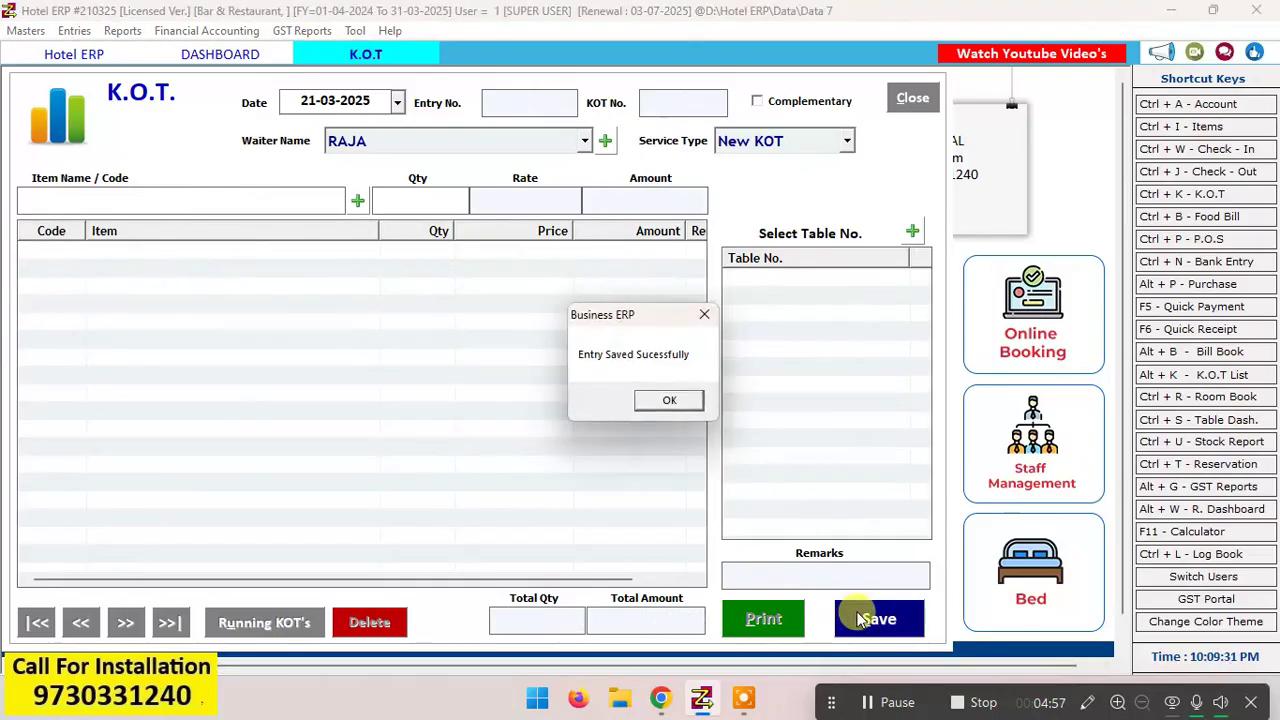
pyautogui.click(667, 402)
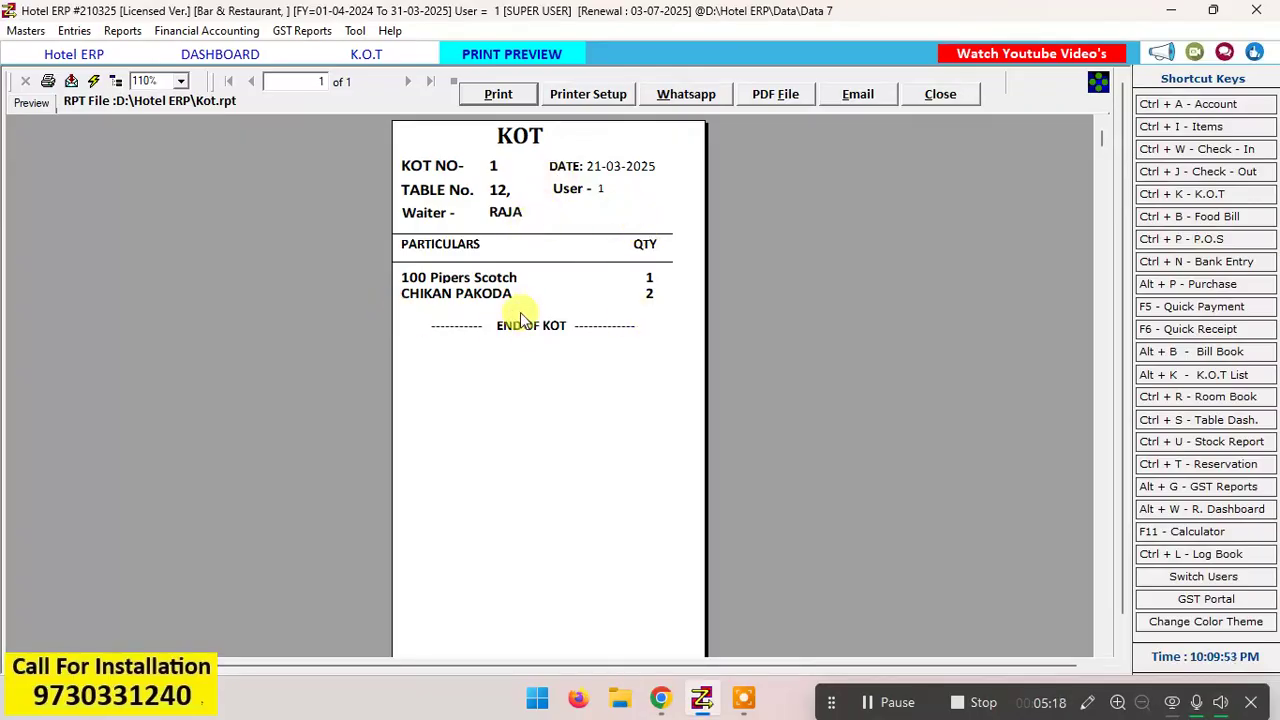
pyautogui.click(957, 94)
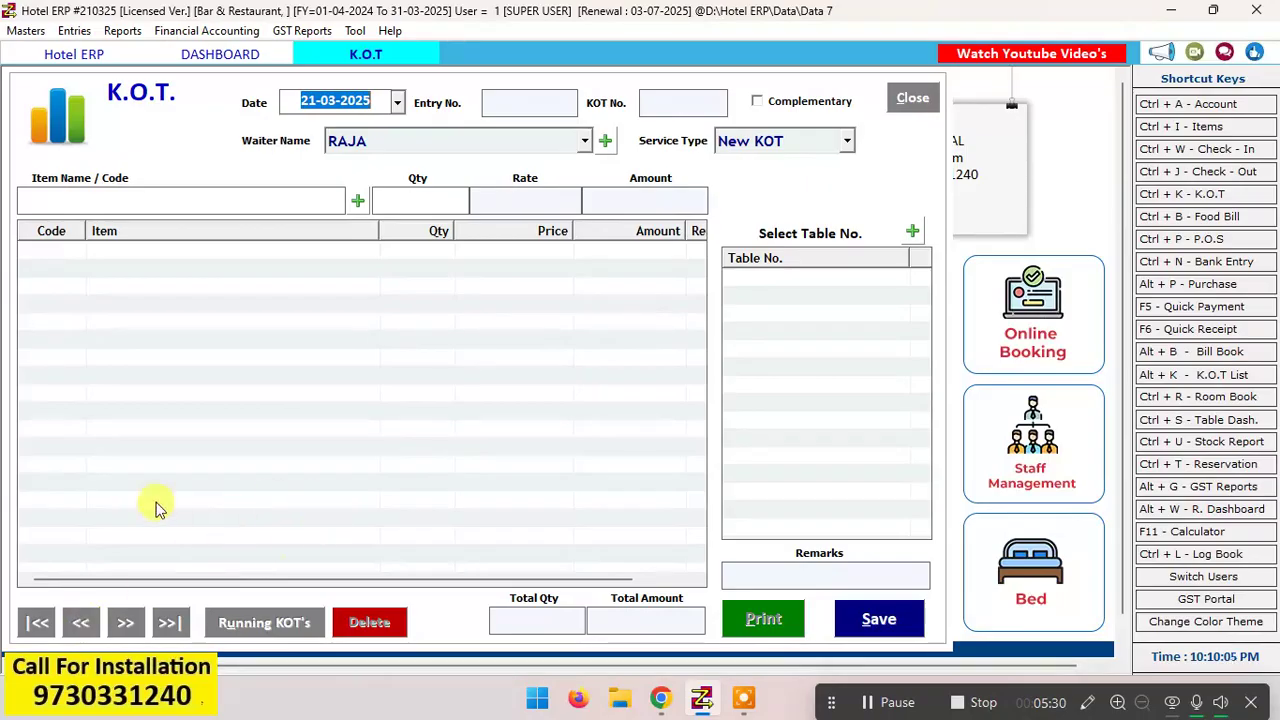
# Step: Recall the saved K.O.T. of table 12 for review, and return to the table dashboard and refresh it
pyautogui.click(82, 632)
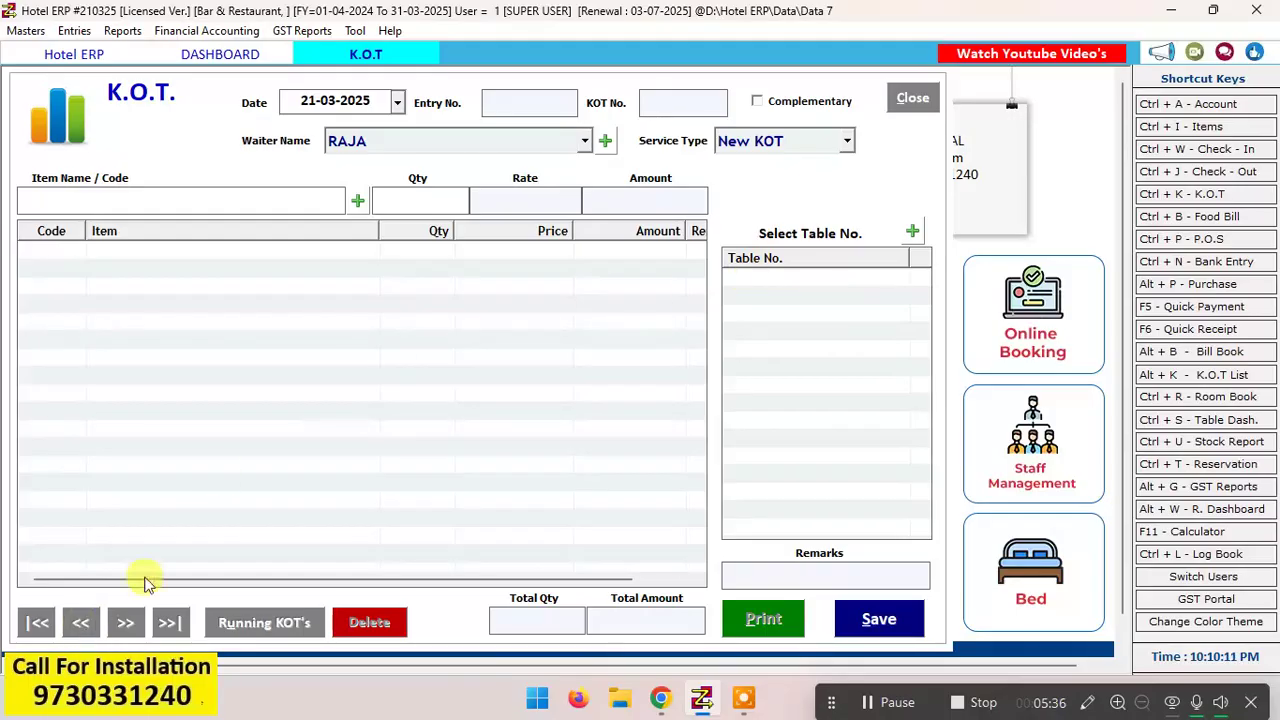
pyautogui.click(35, 632)
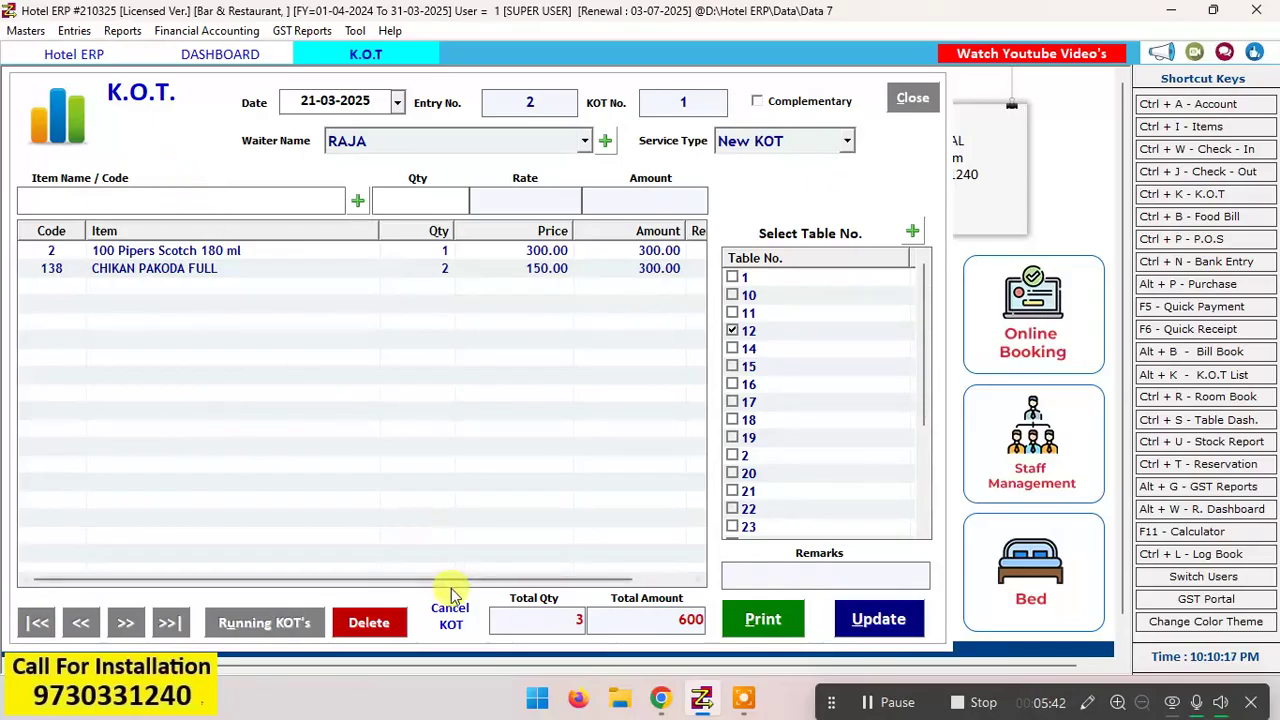
pyautogui.click(912, 99)
pyautogui.click(664, 408)
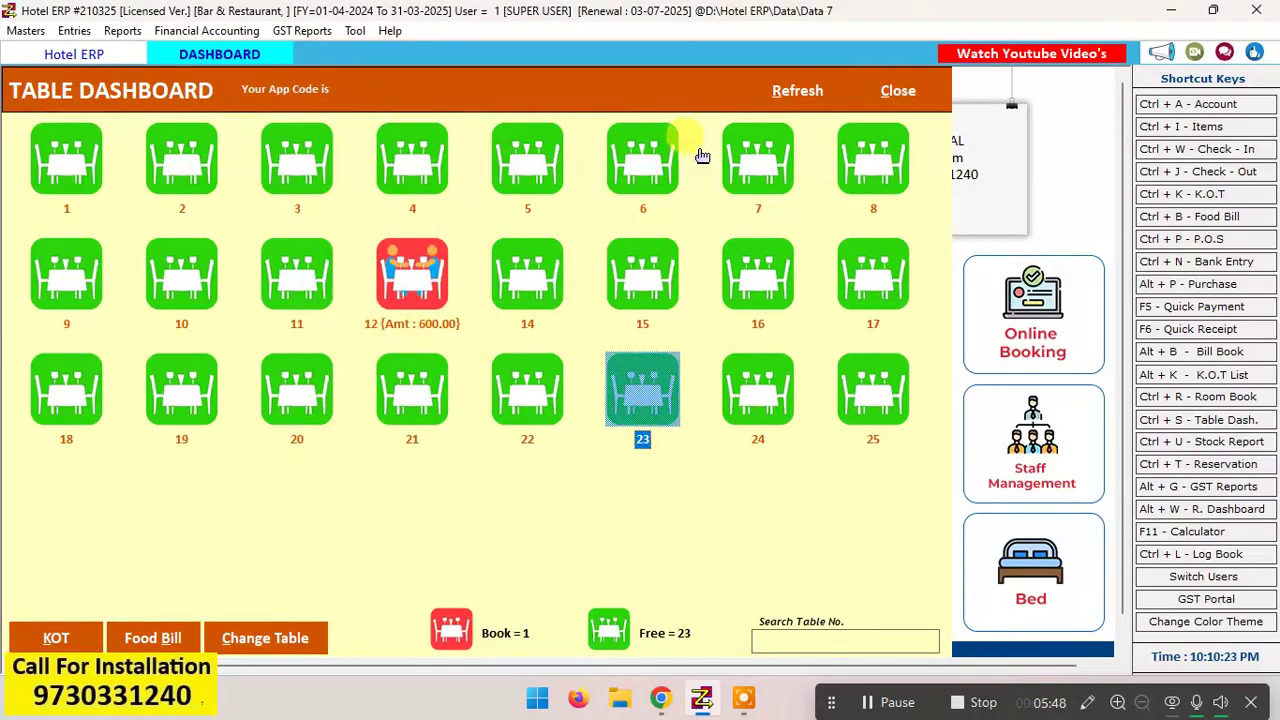
pyautogui.click(800, 90)
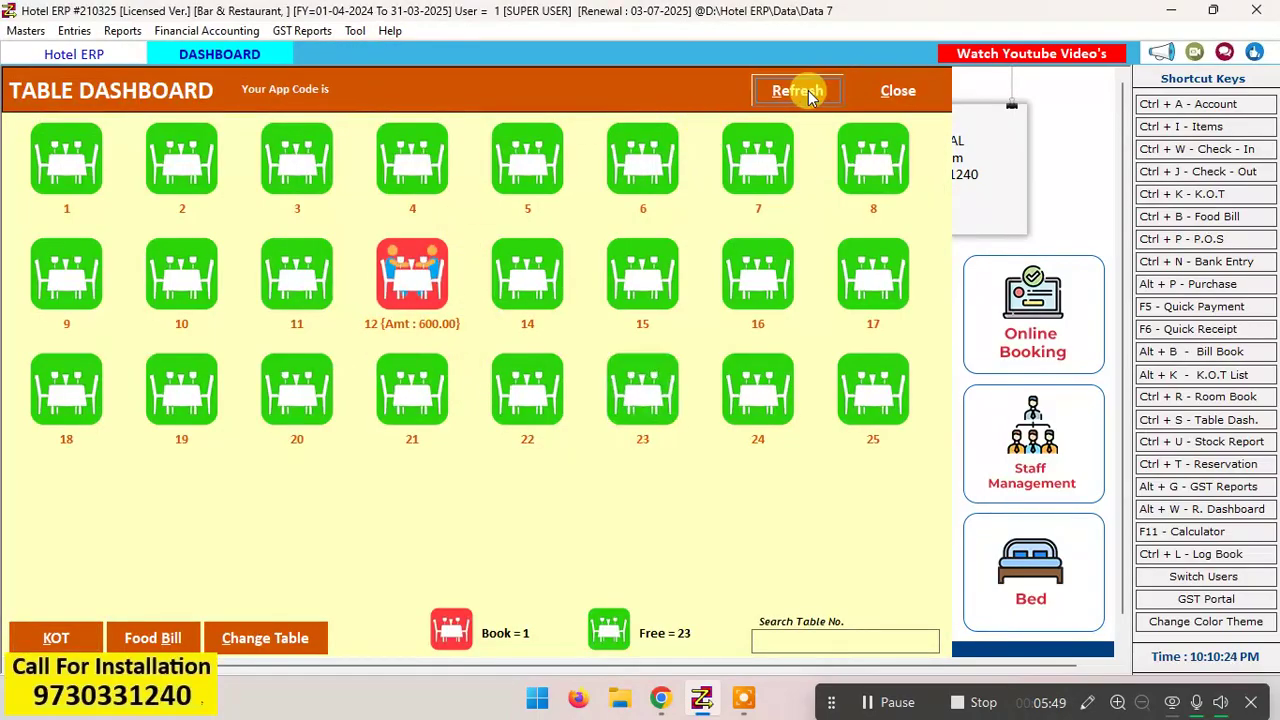
# Step: Start a K.O.T. for table 10 and add 100 Pipers Scotch 30 ml with a quantity of 2
pyautogui.click(415, 300)
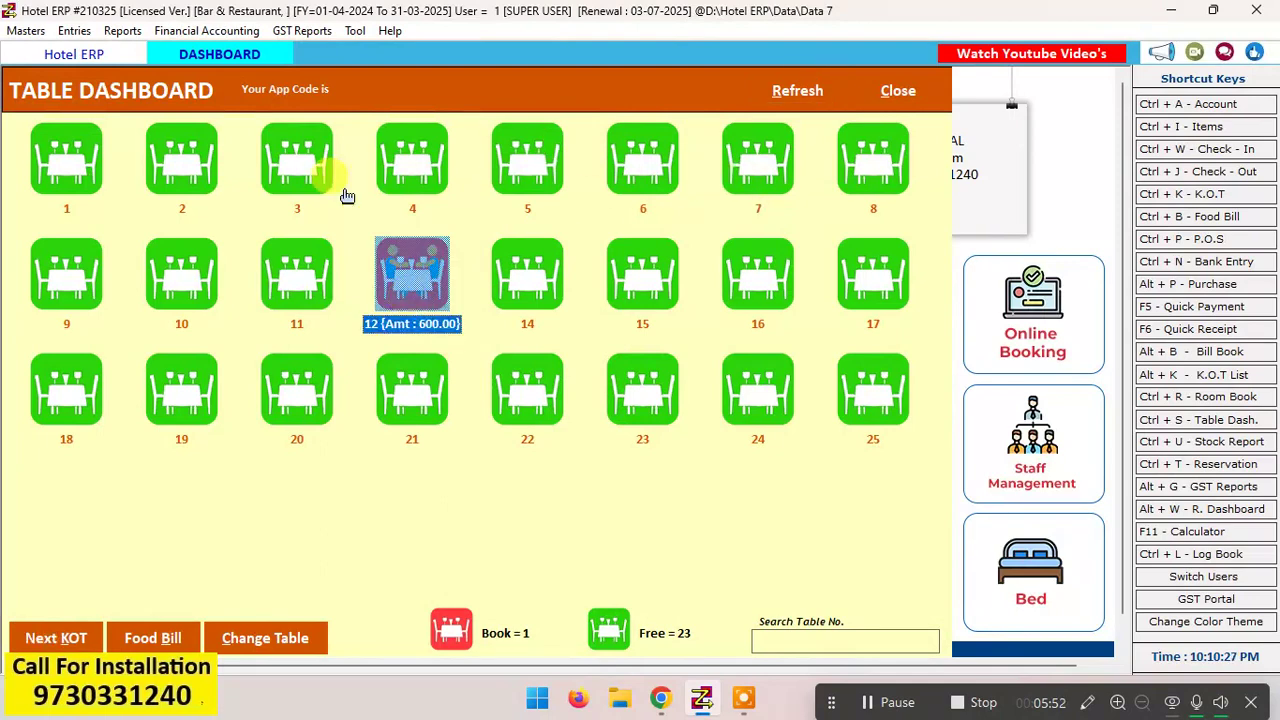
pyautogui.click(183, 287)
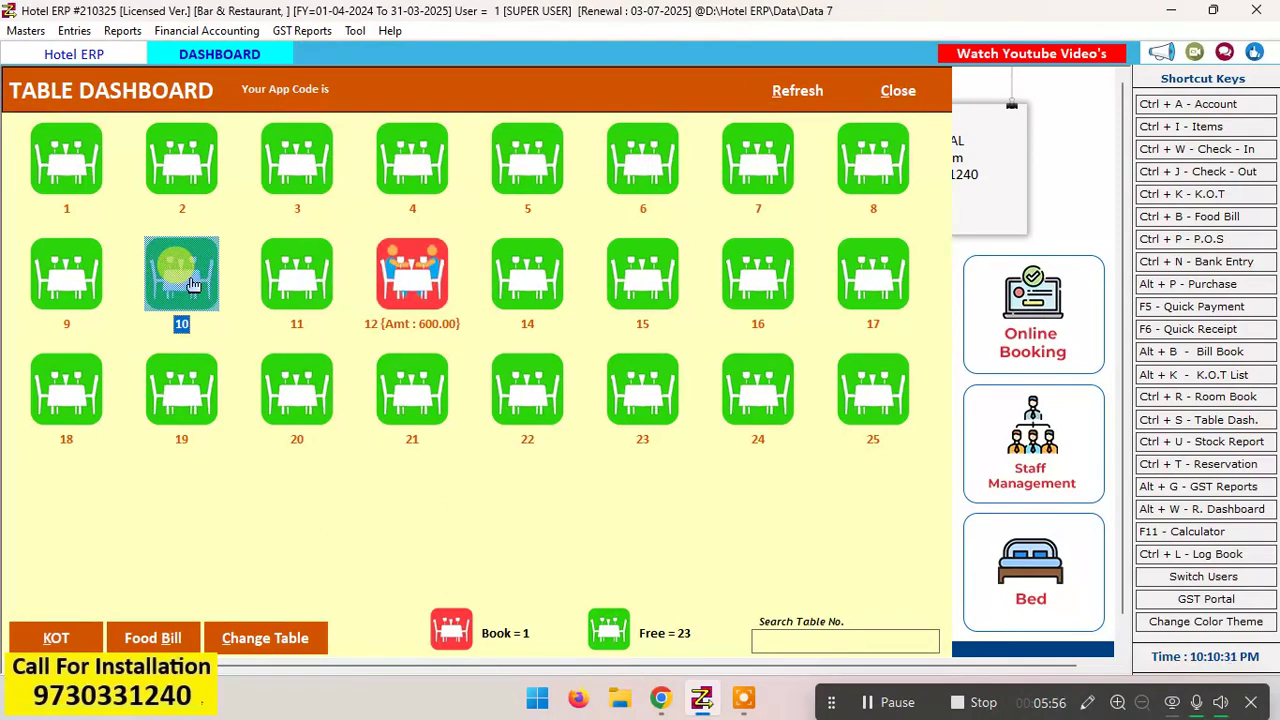
pyautogui.click(54, 640)
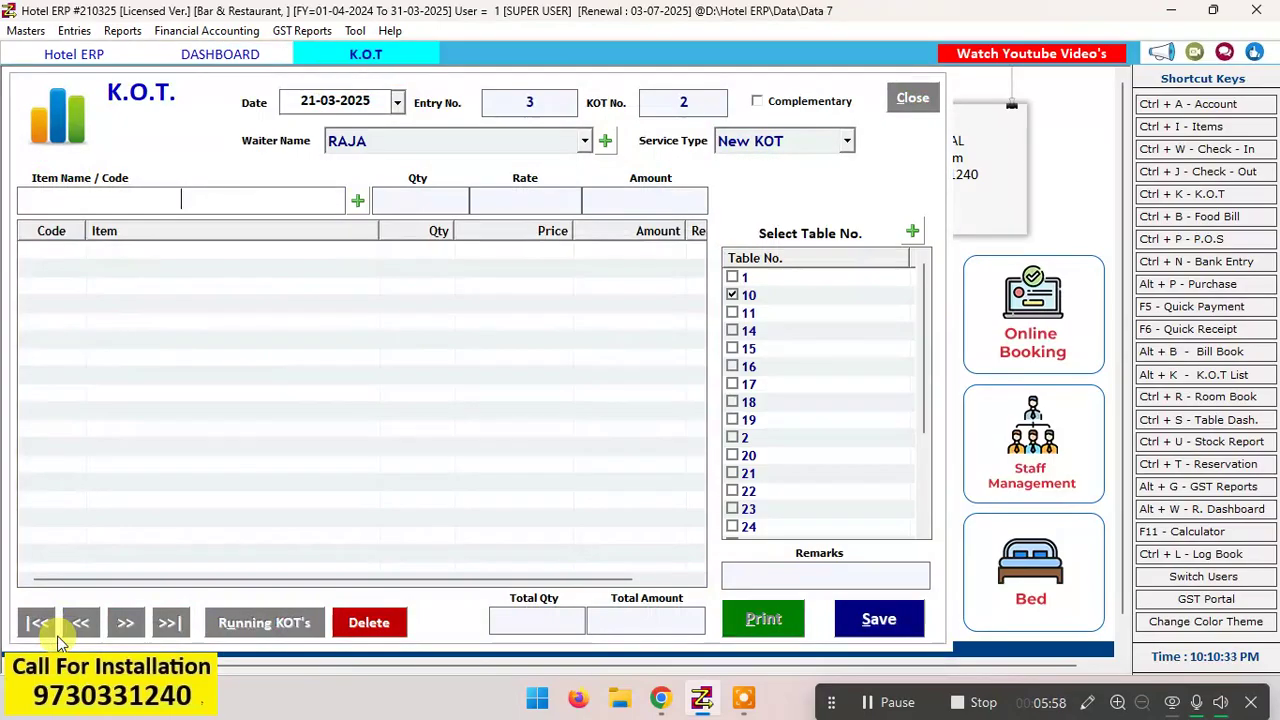
pyautogui.press('Down')
pyautogui.press('Down')
pyautogui.press('Down')
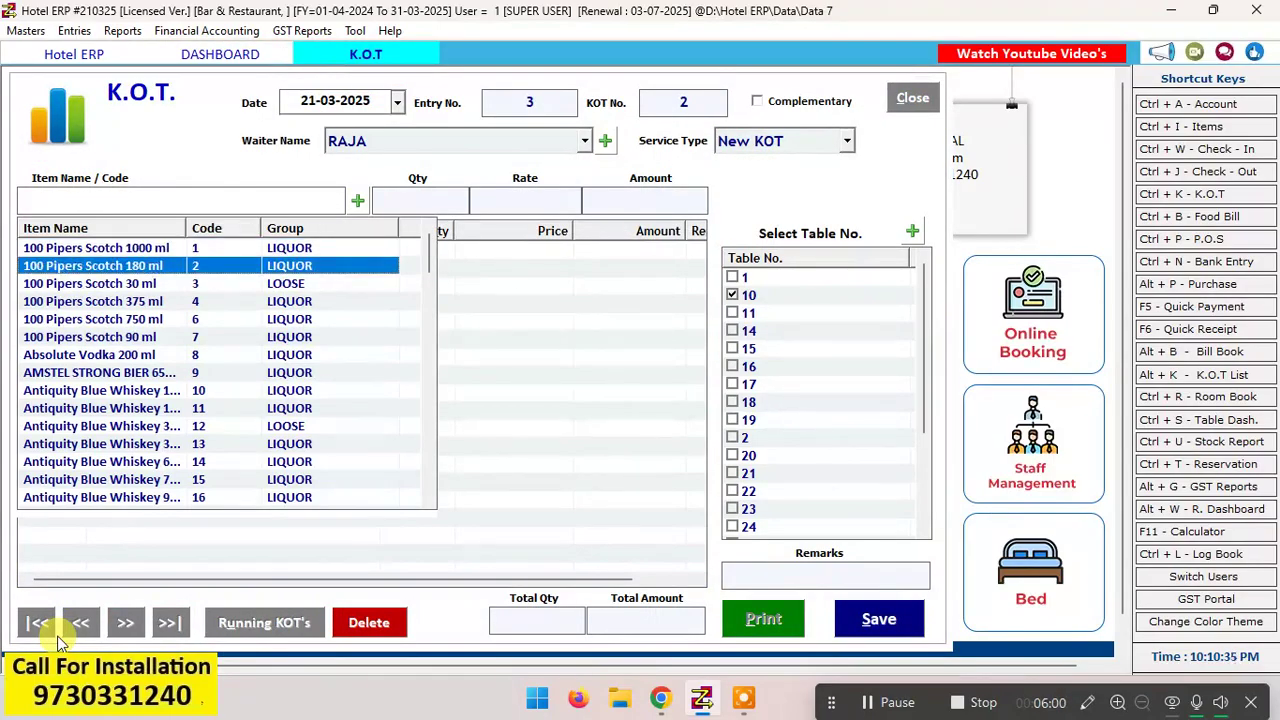
pyautogui.press('Return')
pyautogui.write('2')
pyautogui.press('Return')
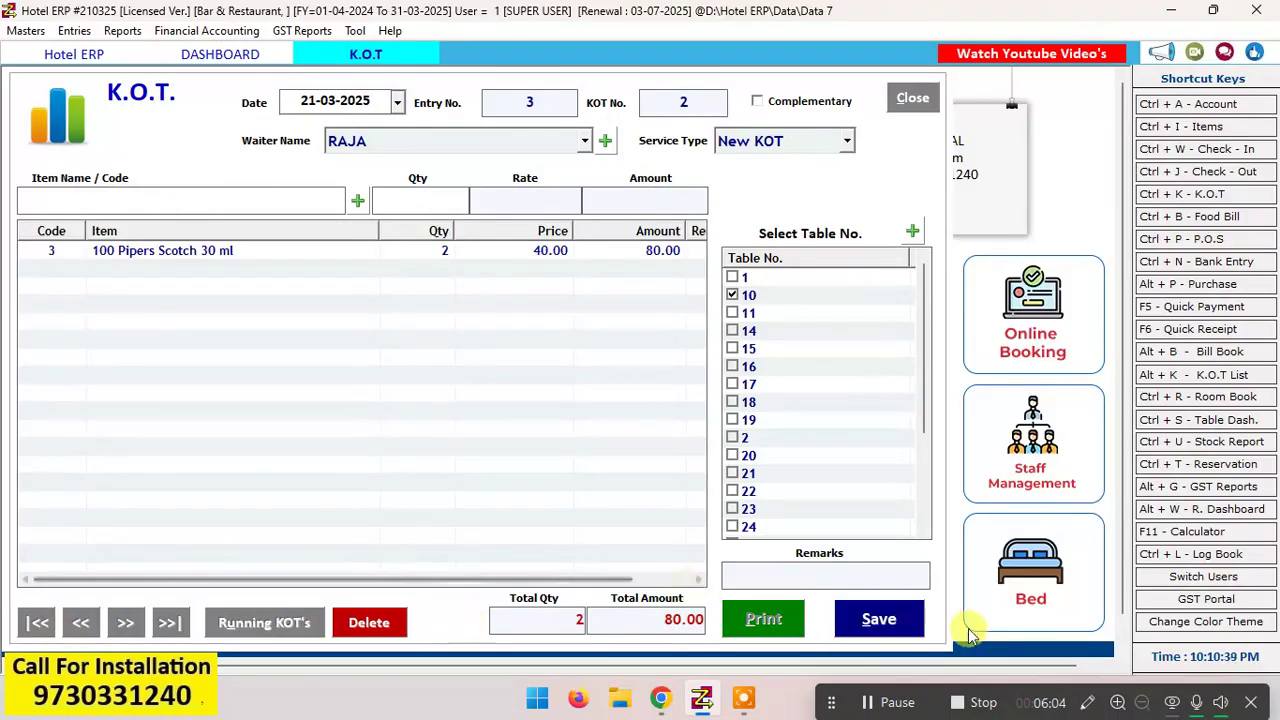
# Step: Save the K.O.T. for table 10, dismiss its print preview and return to the table dashboard
pyautogui.click(890, 608)
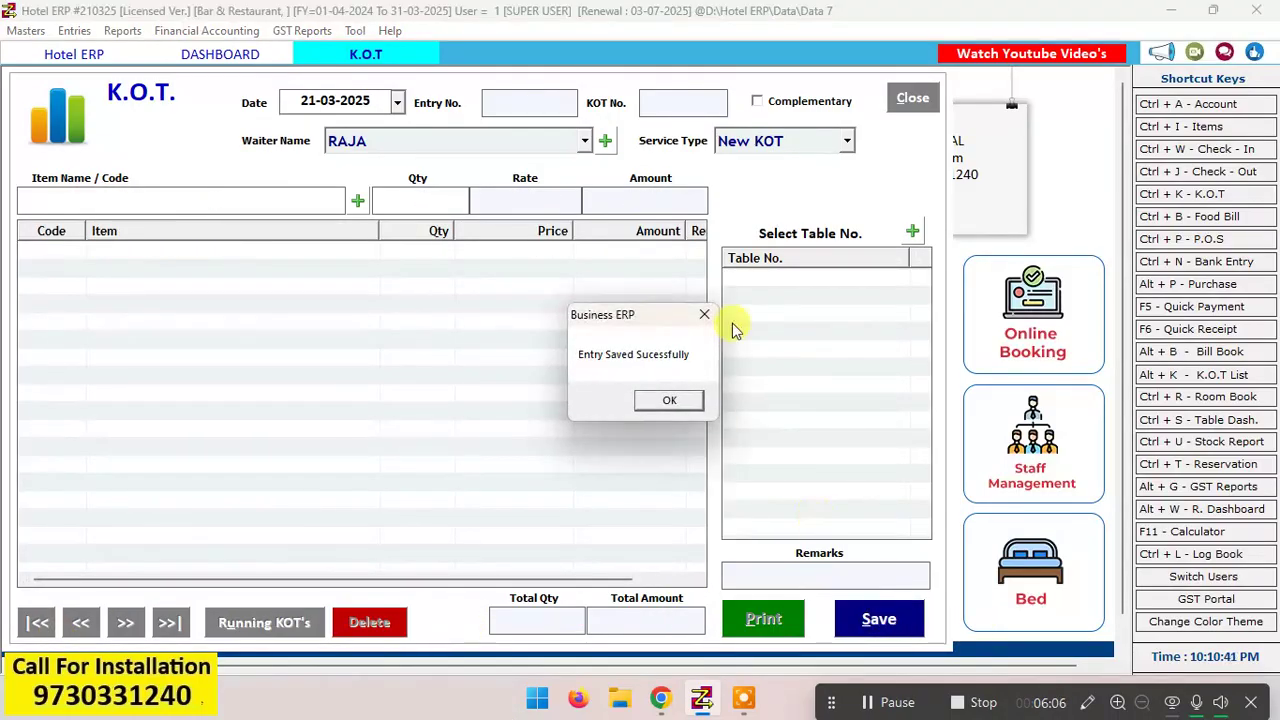
pyautogui.click(669, 401)
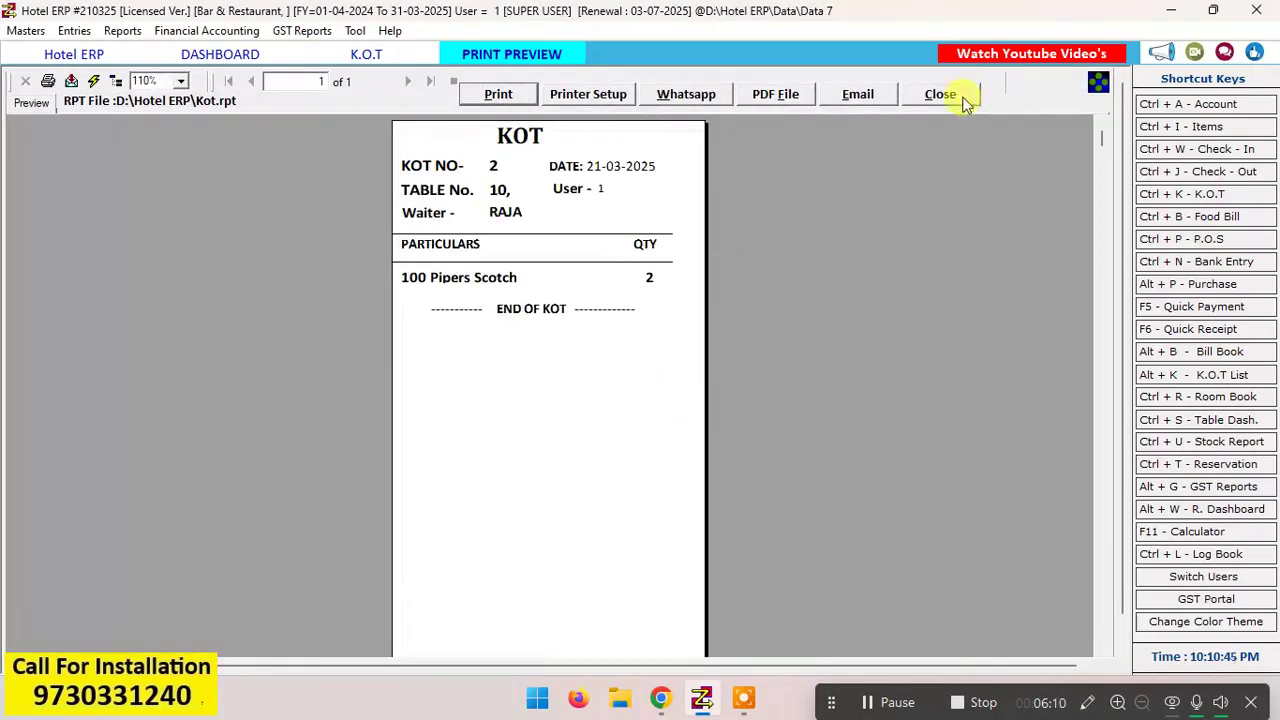
pyautogui.click(953, 99)
pyautogui.click(918, 98)
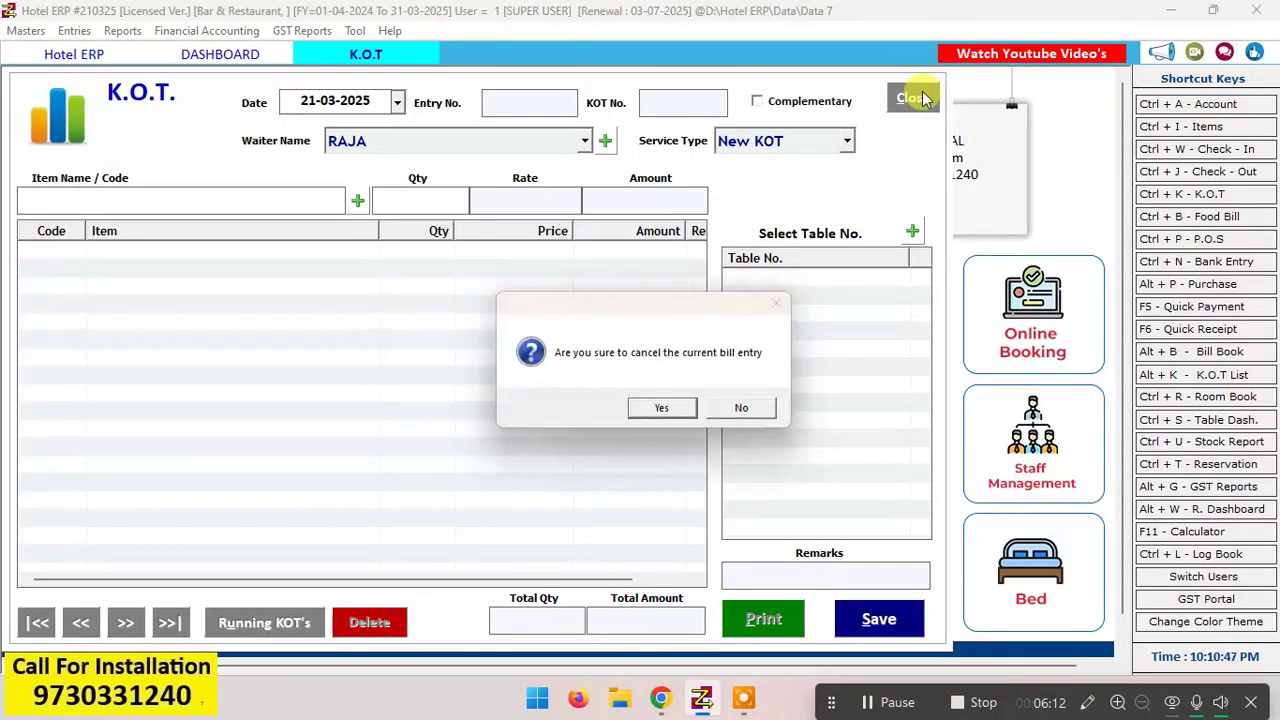
pyautogui.click(662, 407)
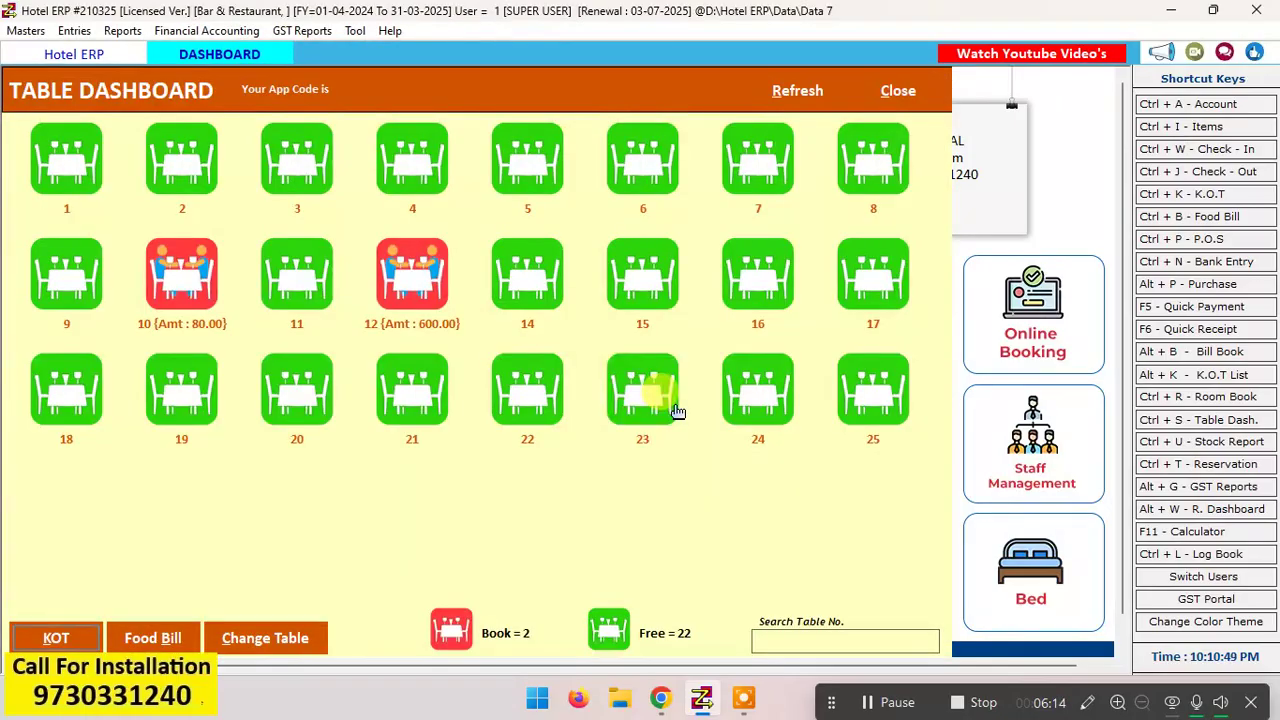
pyautogui.click(148, 318)
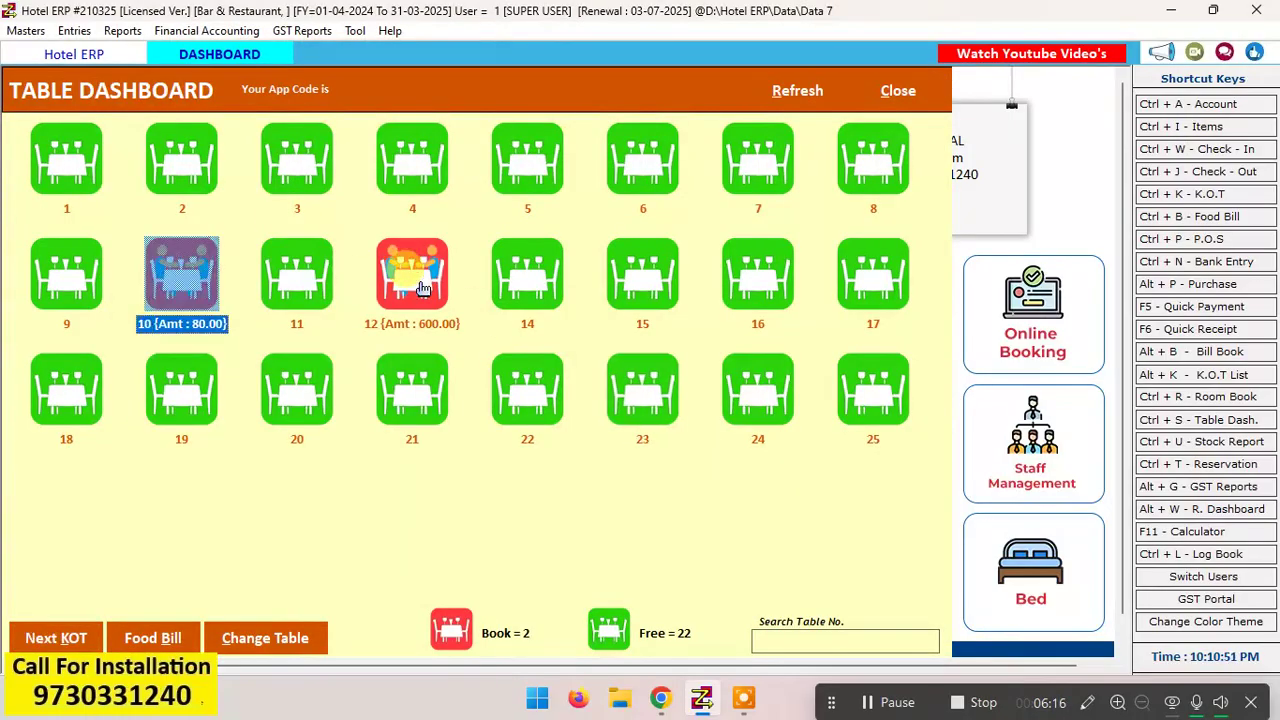
# Step: Start a K.O.T. for table 6 and add 100 Pipers Scotch 30 ml with a quantity of 1
pyautogui.click(643, 145)
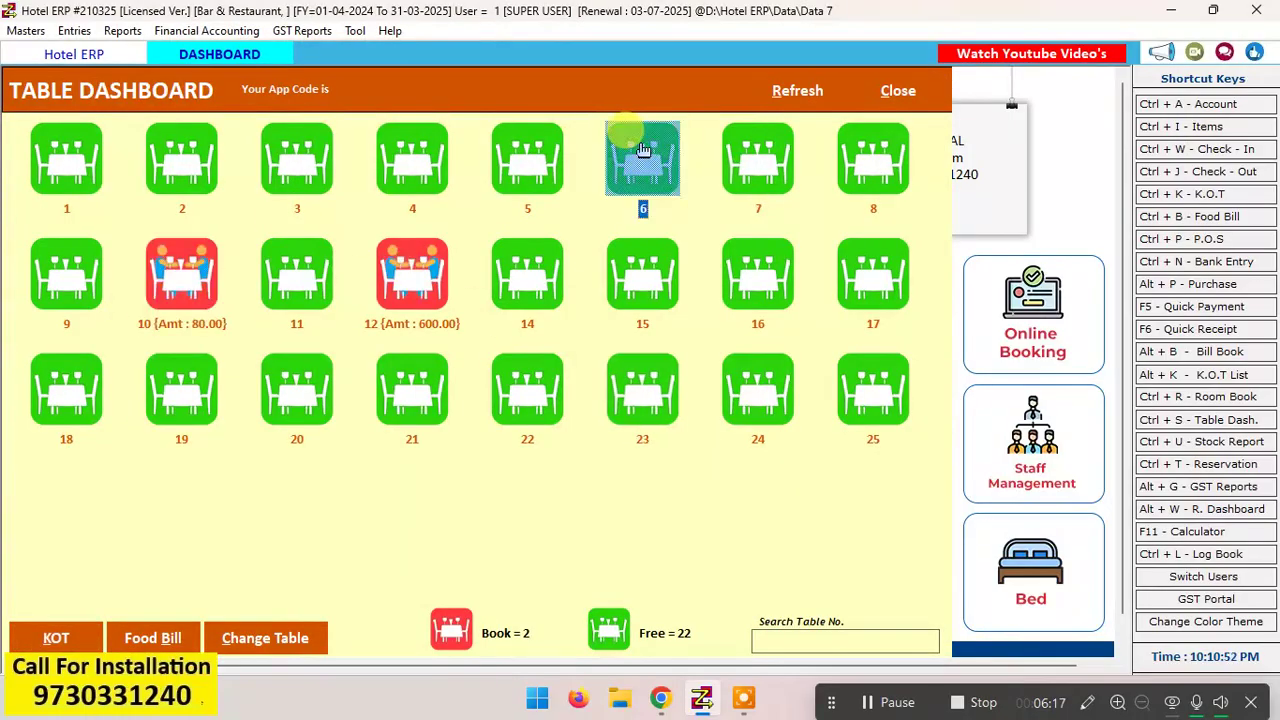
pyautogui.click(84, 644)
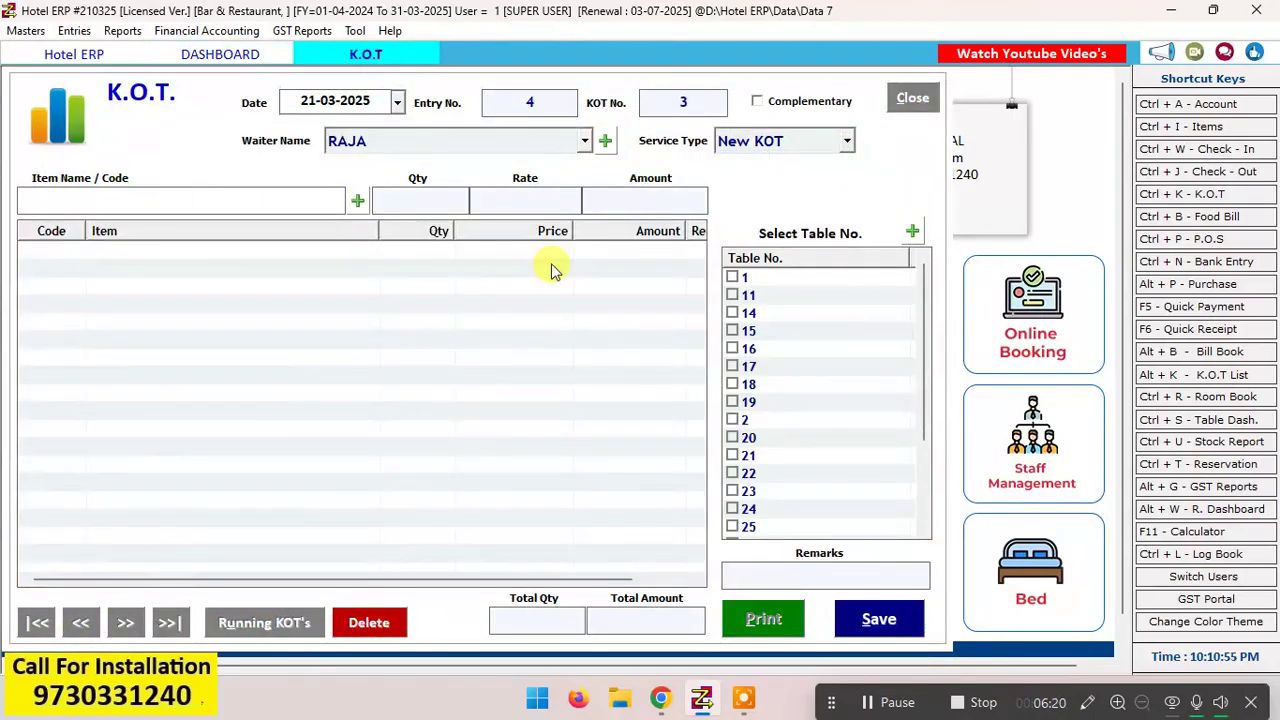
pyautogui.press('Down')
pyautogui.press('Down')
pyautogui.press('Down')
pyautogui.press('Down')
pyautogui.press('Return')
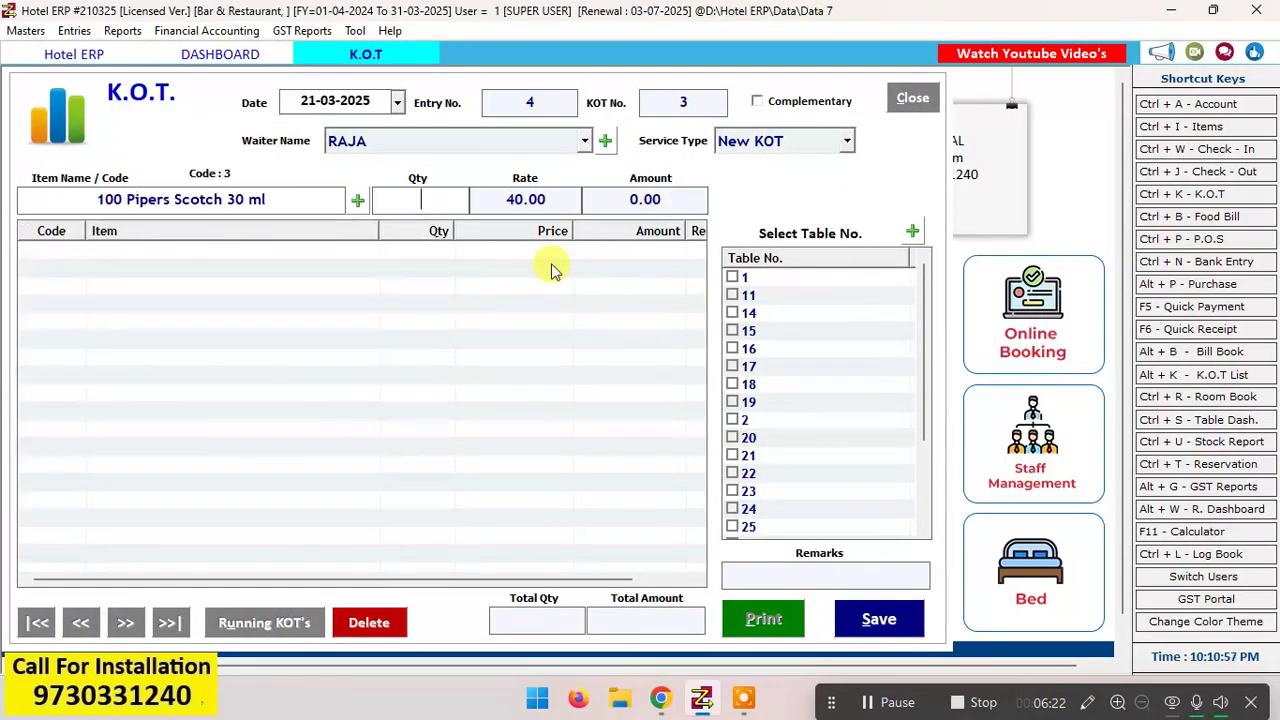
pyautogui.write('1')
pyautogui.press('Return')
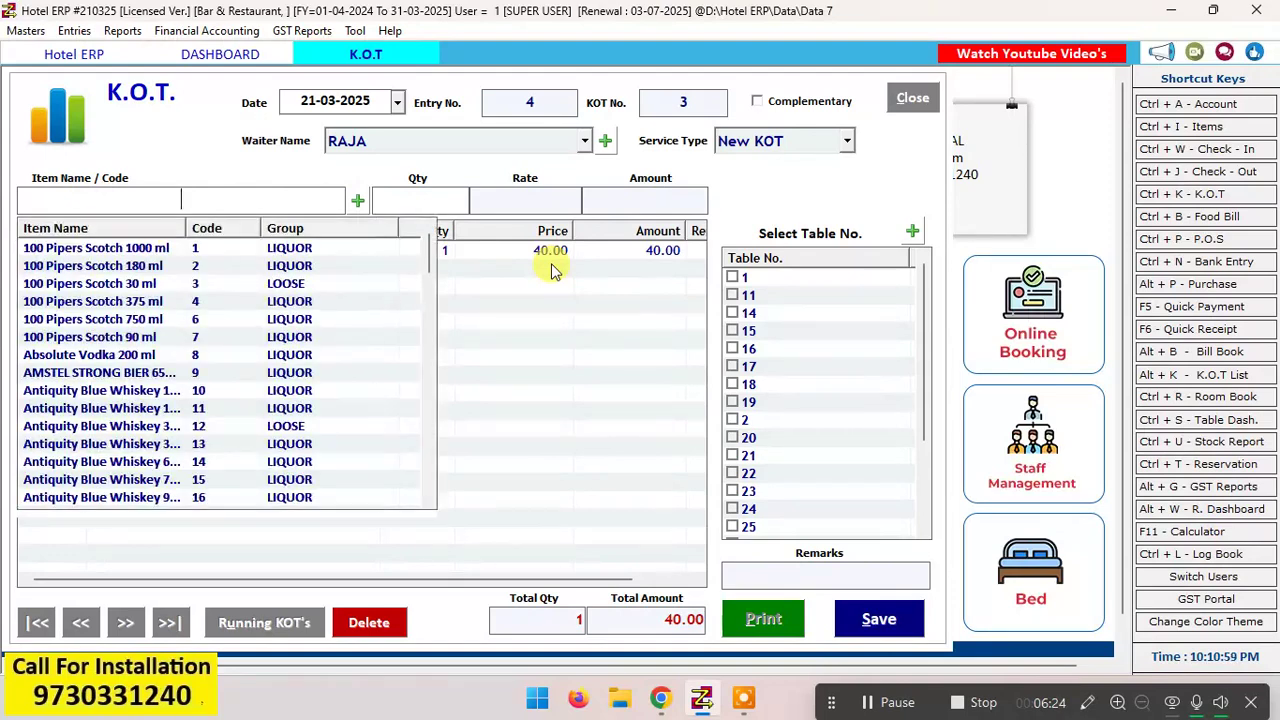
# Step: Look up items with "chi" and add Chi.Chilly Noodles Half to the K.O.T. with a quantity of 1
pyautogui.write('chi')
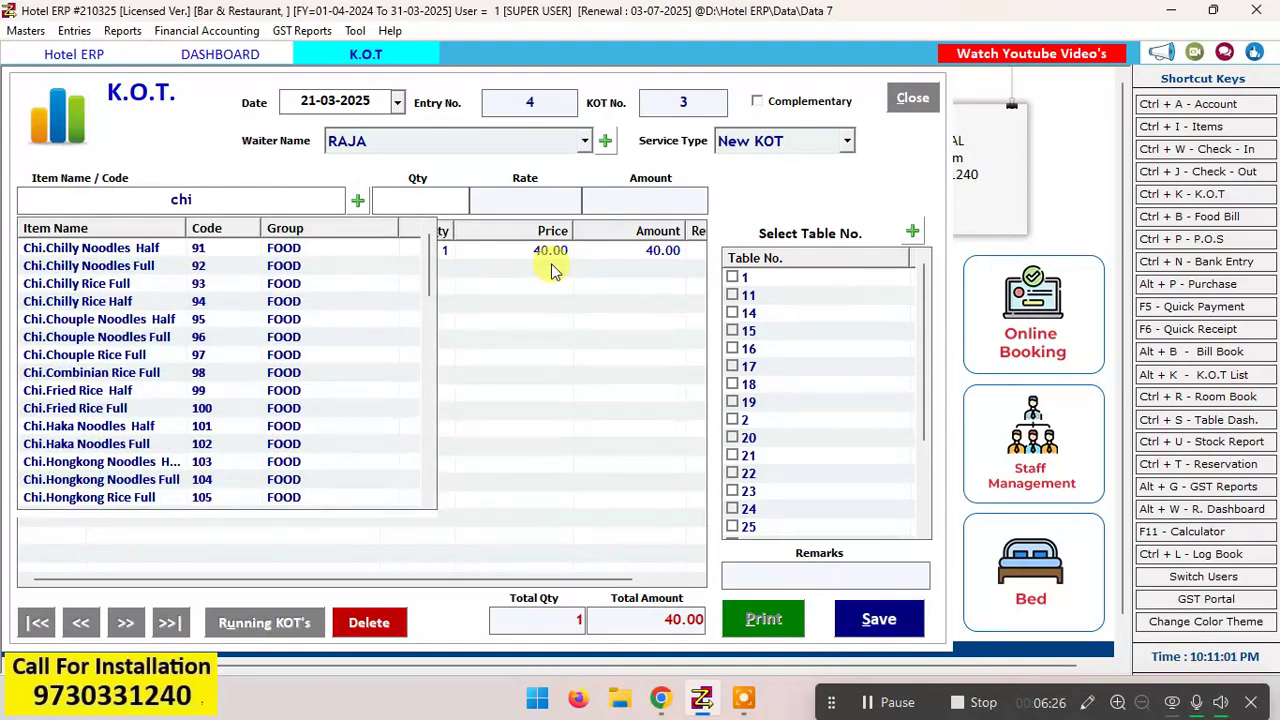
pyautogui.press('Down')
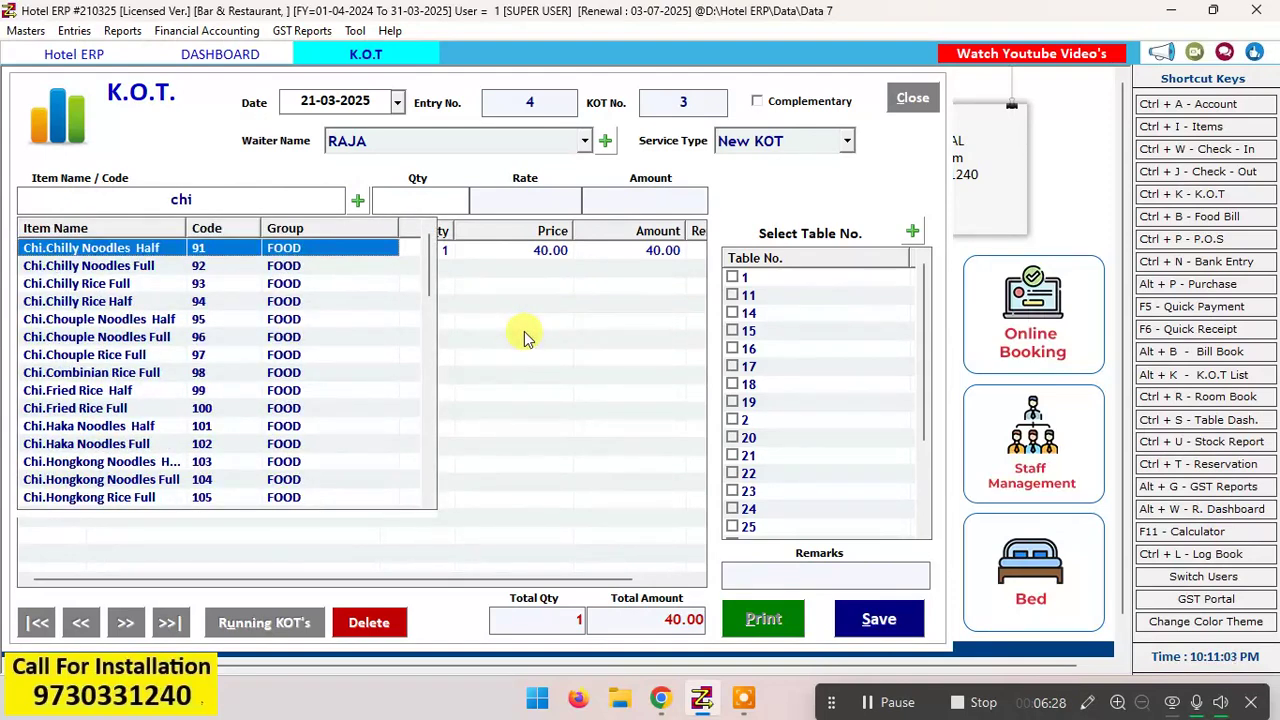
pyautogui.press('Return')
pyautogui.write('1')
pyautogui.press('Return')
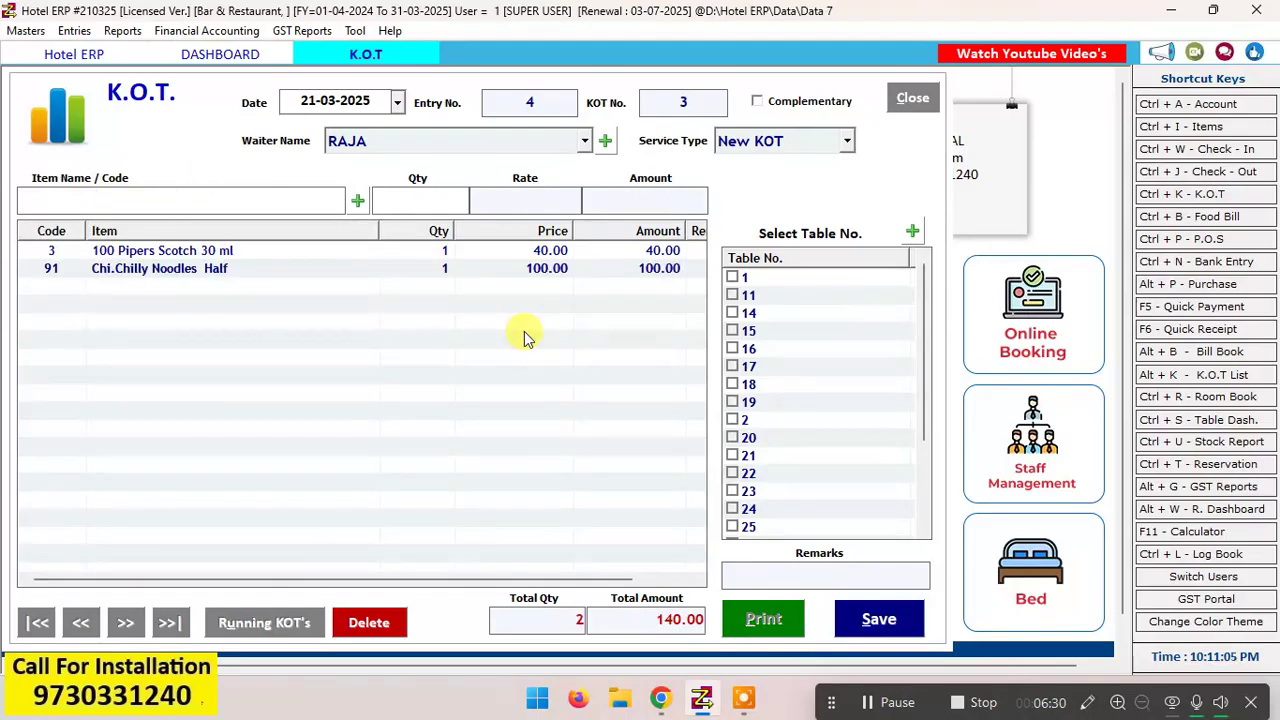
# Step: Save the K.O.T. for table 6, dismiss its print preview and return to the table dashboard
pyautogui.click(878, 620)
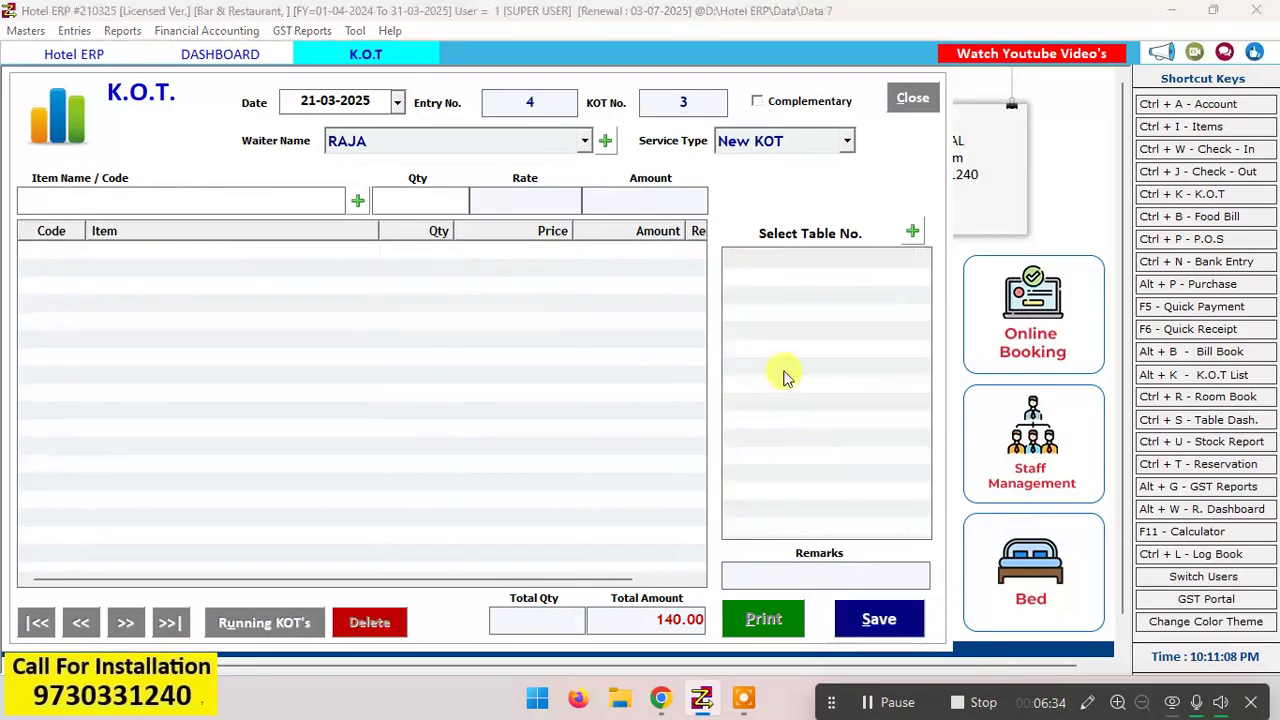
pyautogui.click(669, 399)
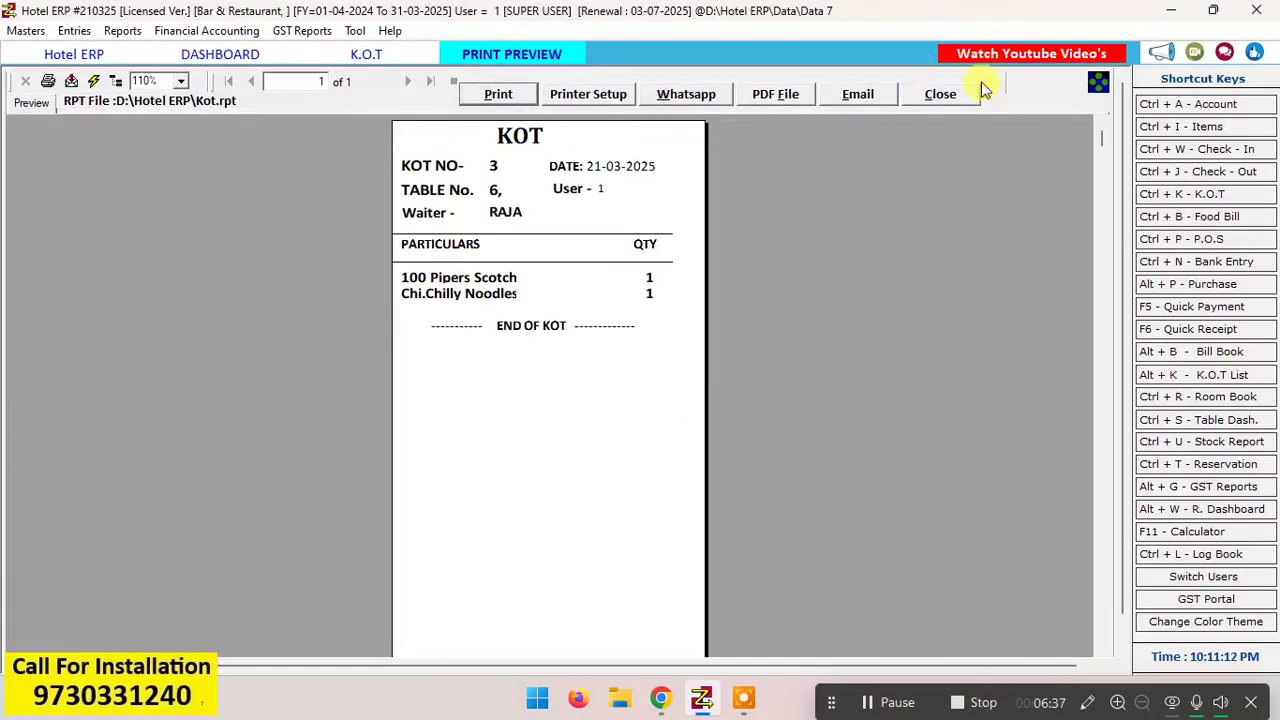
pyautogui.click(943, 94)
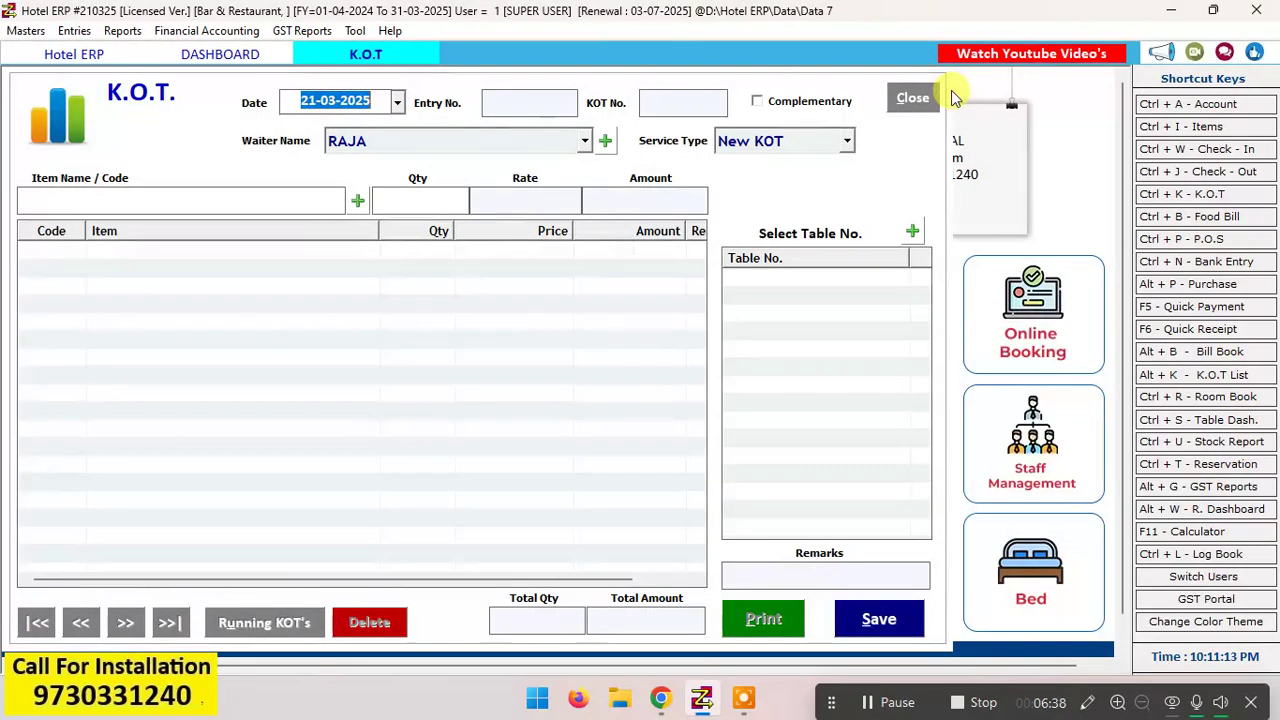
pyautogui.press('Return')
pyautogui.press('Return')
pyautogui.press('Return')
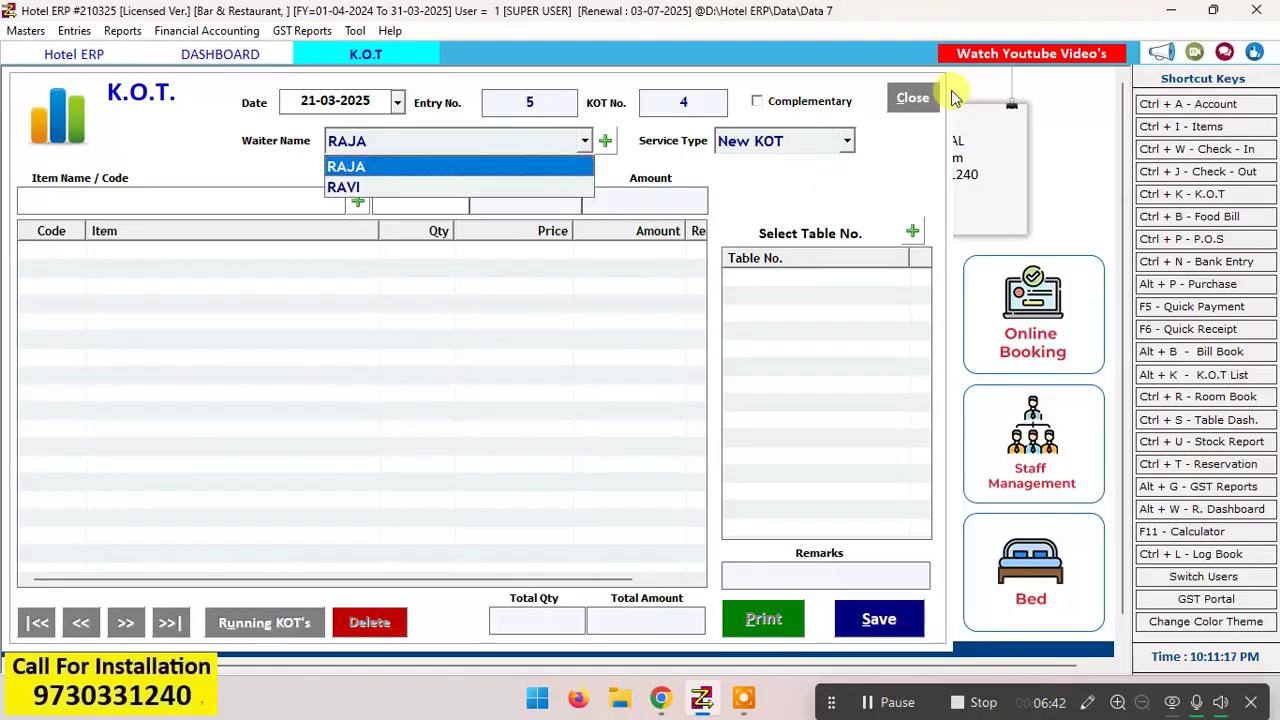
pyautogui.click(910, 109)
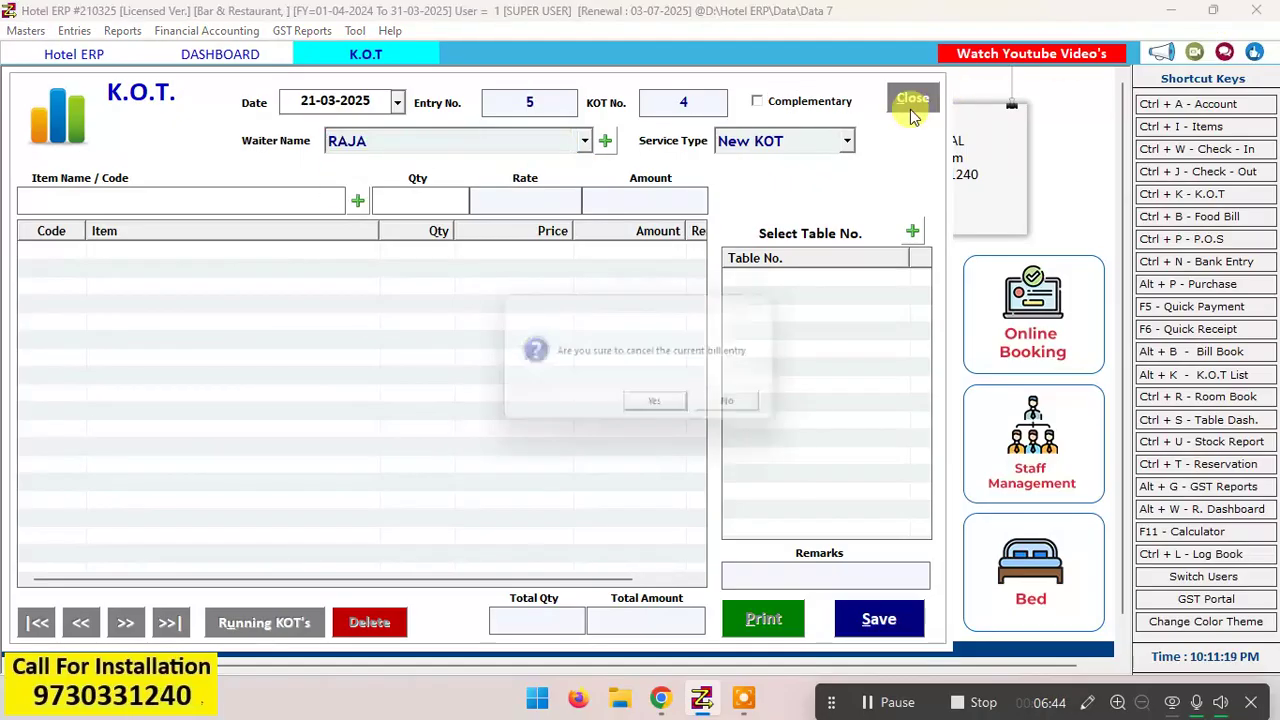
pyautogui.press('Return')
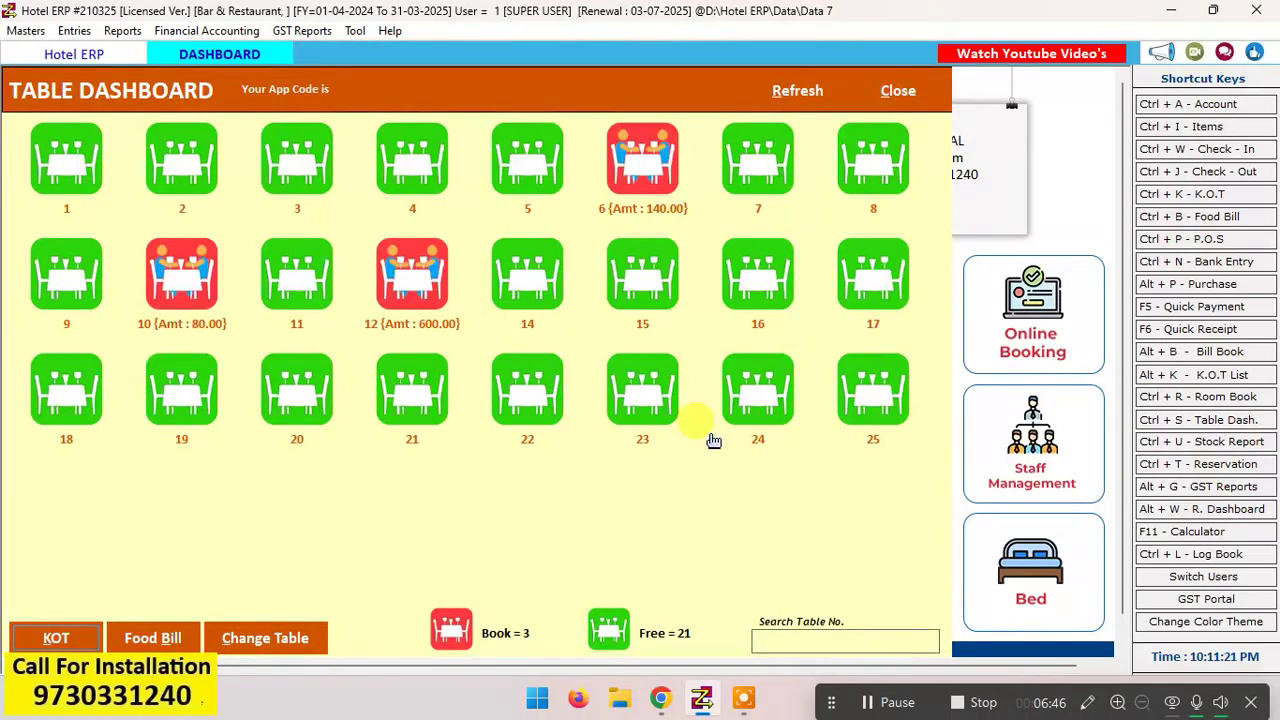
# Step: Start a K.O.T. for table 2 and add 100 Pipers Scotch 30 ml with a quantity of 1
pyautogui.click(181, 181)
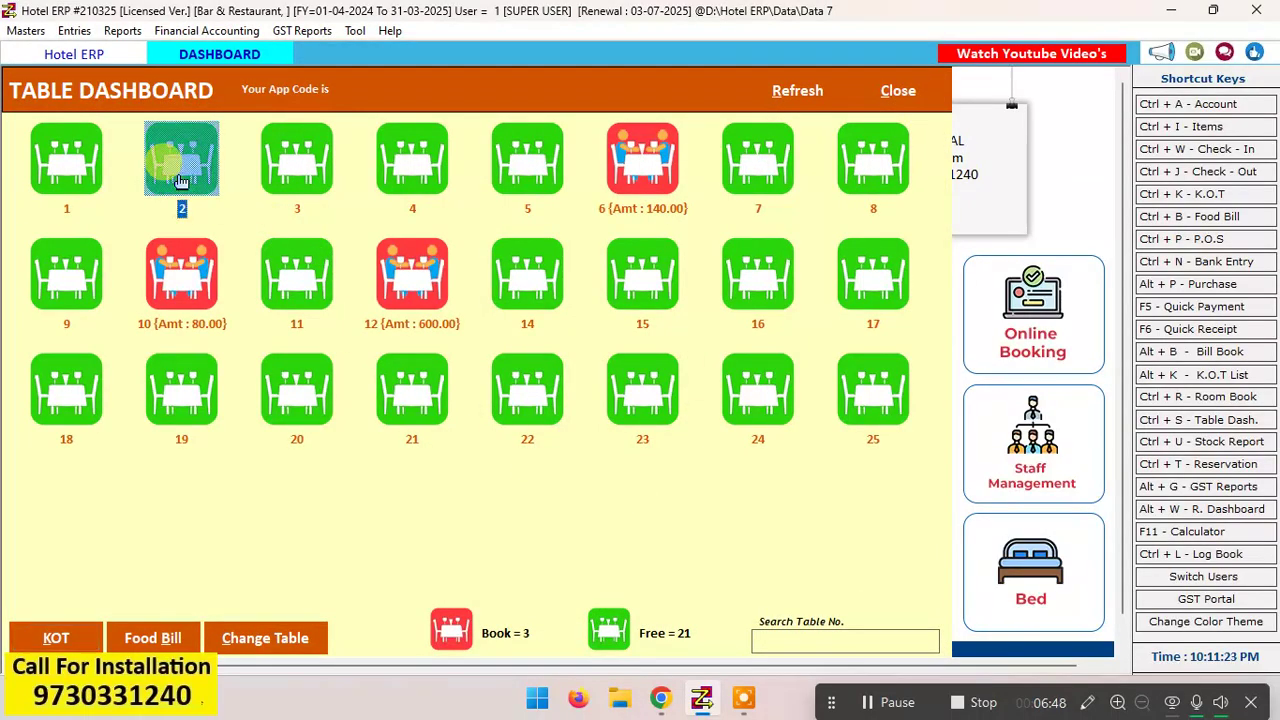
pyautogui.click(48, 638)
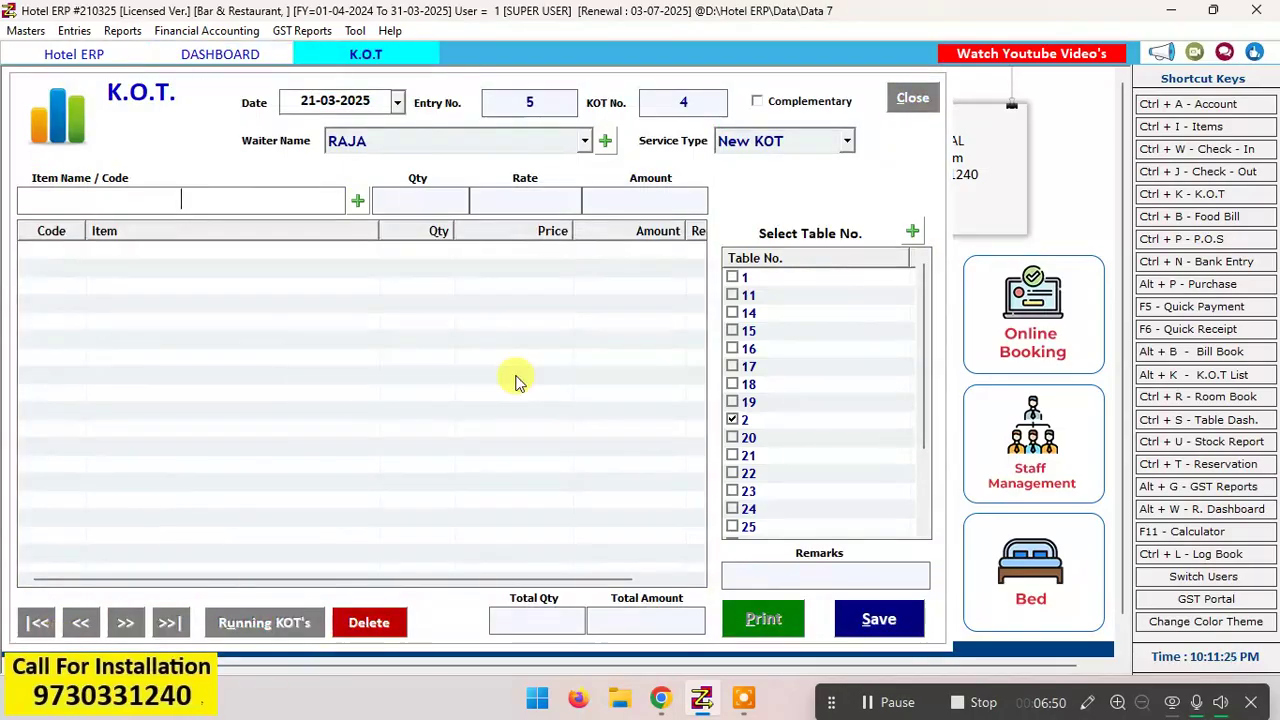
pyautogui.press('Down')
pyautogui.press('Down')
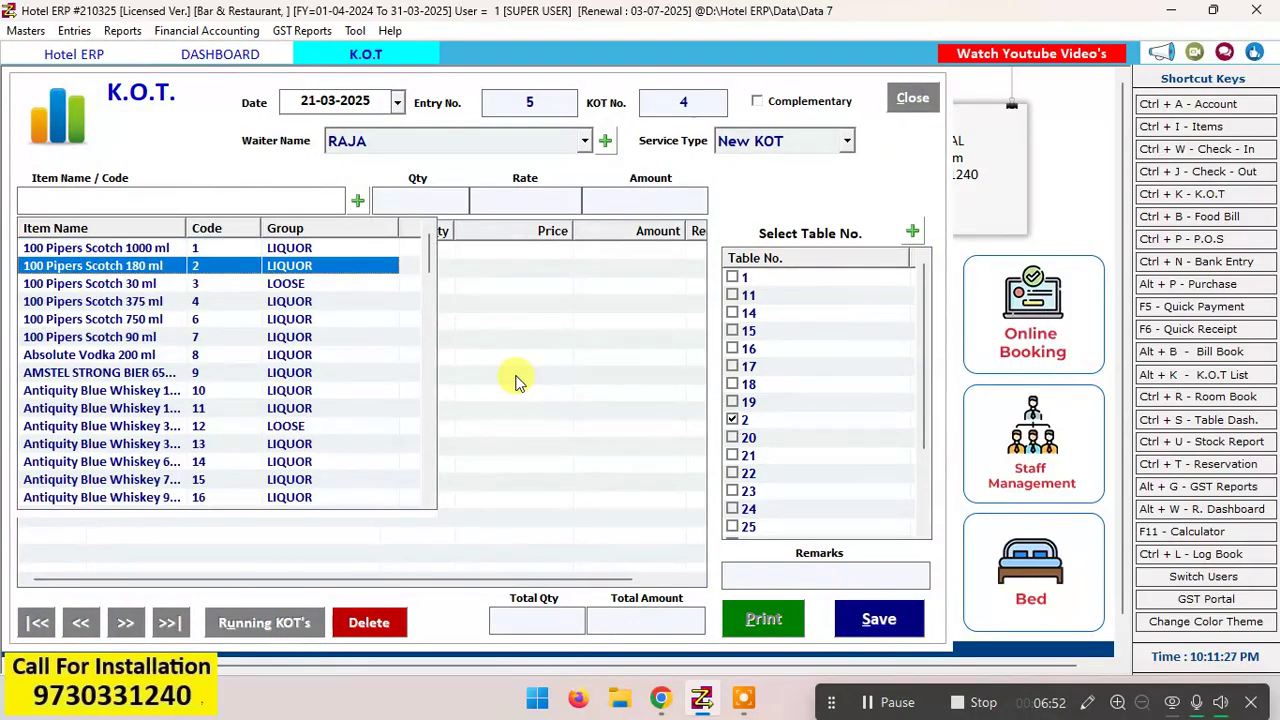
pyautogui.press('Down')
pyautogui.press('Return')
pyautogui.write('1')
pyautogui.press('Return')
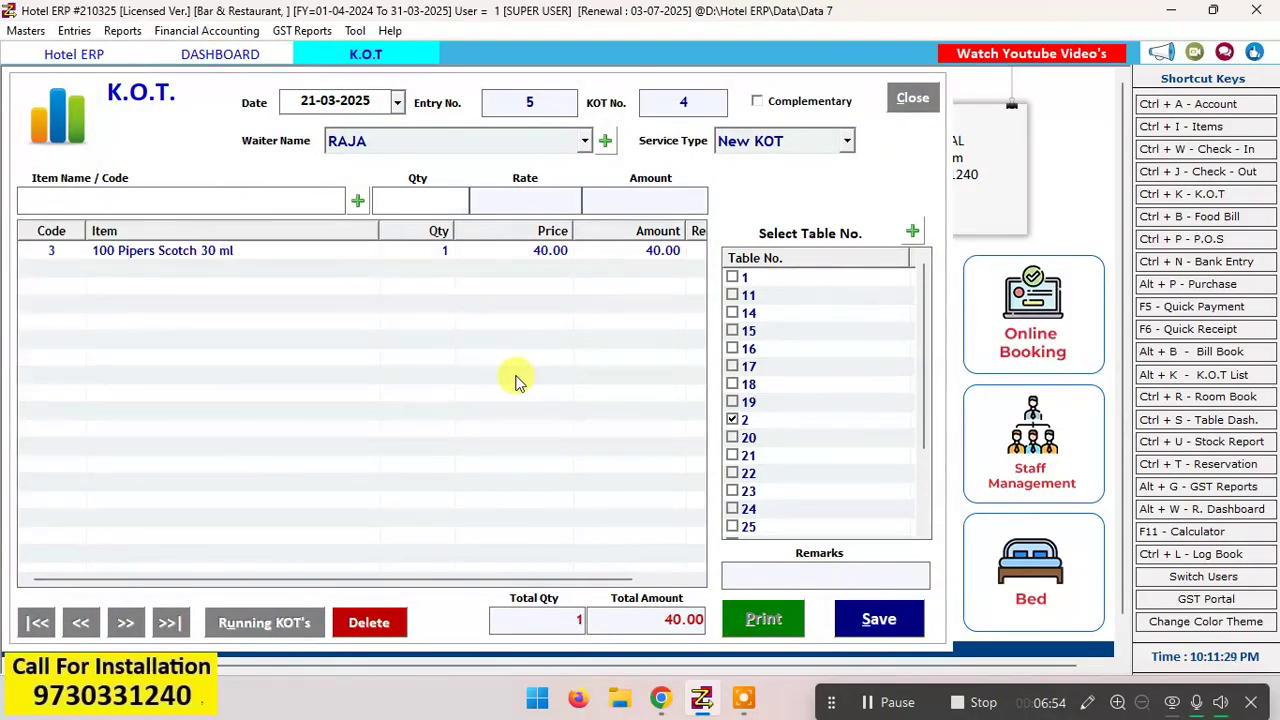
# Step: Look up items with "wat" and add Mineral Water 1000 ml to the K.O.T. with a quantity of 1
pyautogui.write('wat')
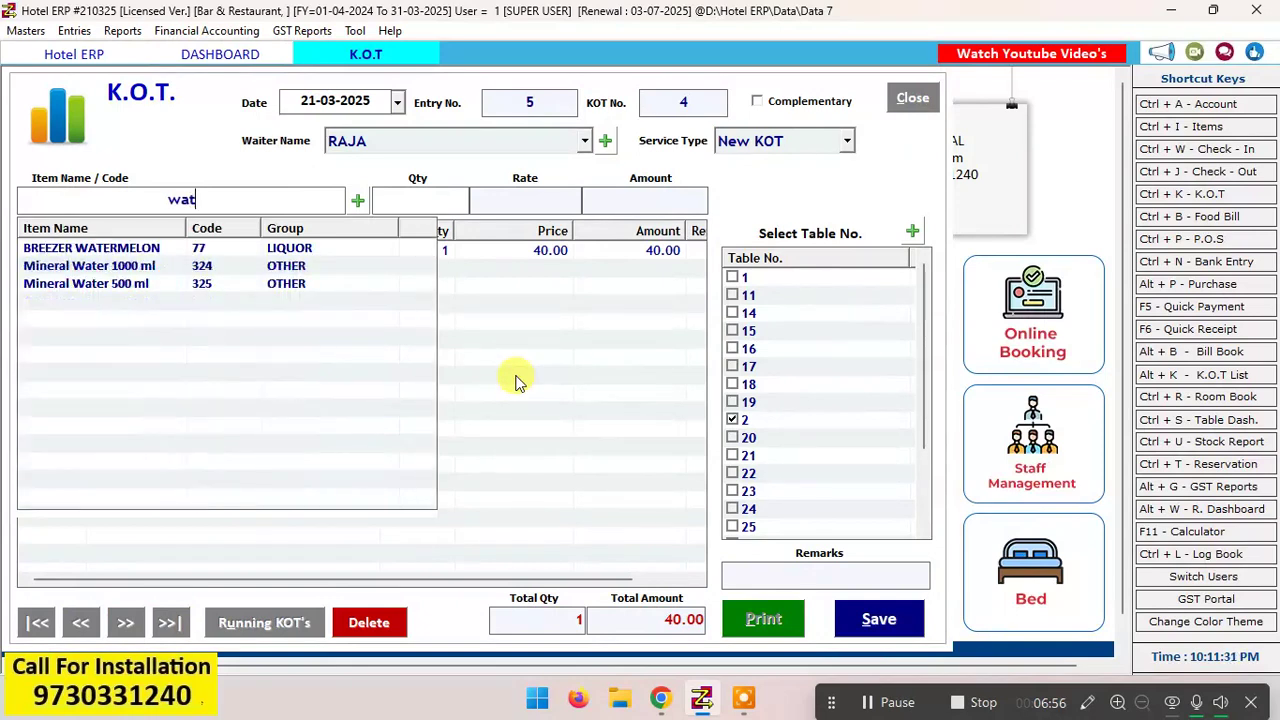
pyautogui.press('Down')
pyautogui.press('Down')
pyautogui.press('Return')
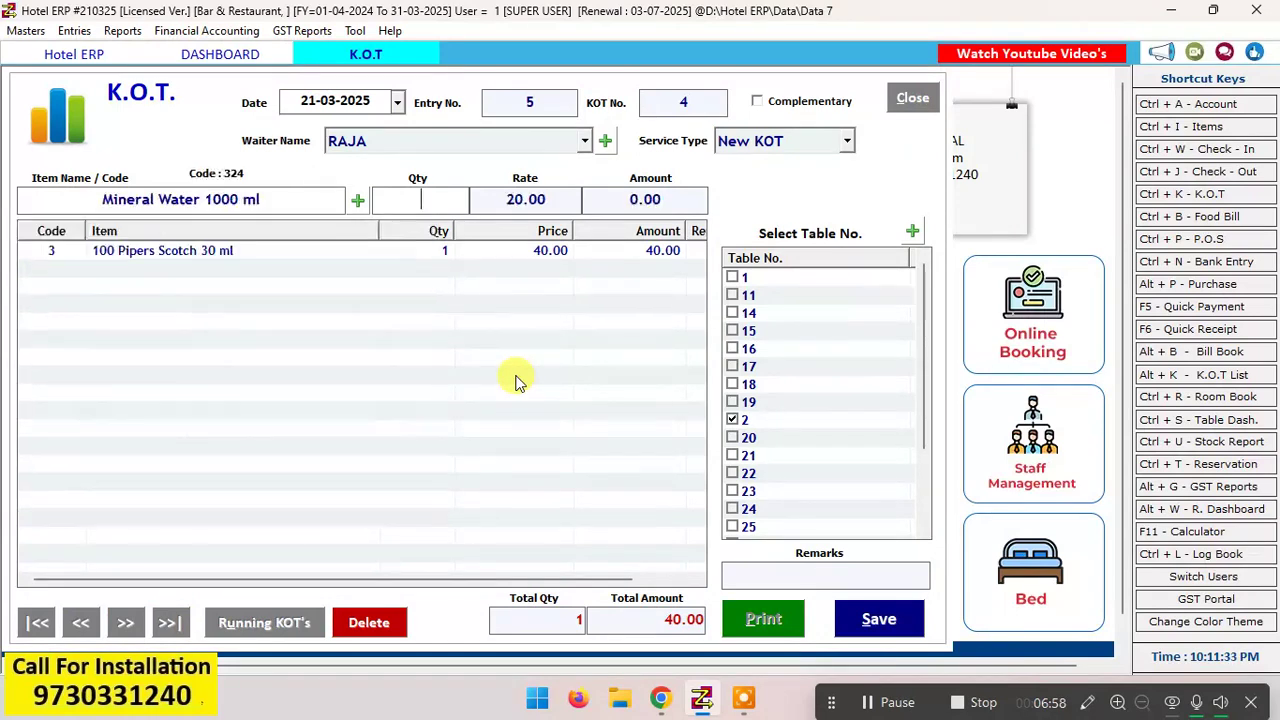
pyautogui.write('1')
pyautogui.press('Return')
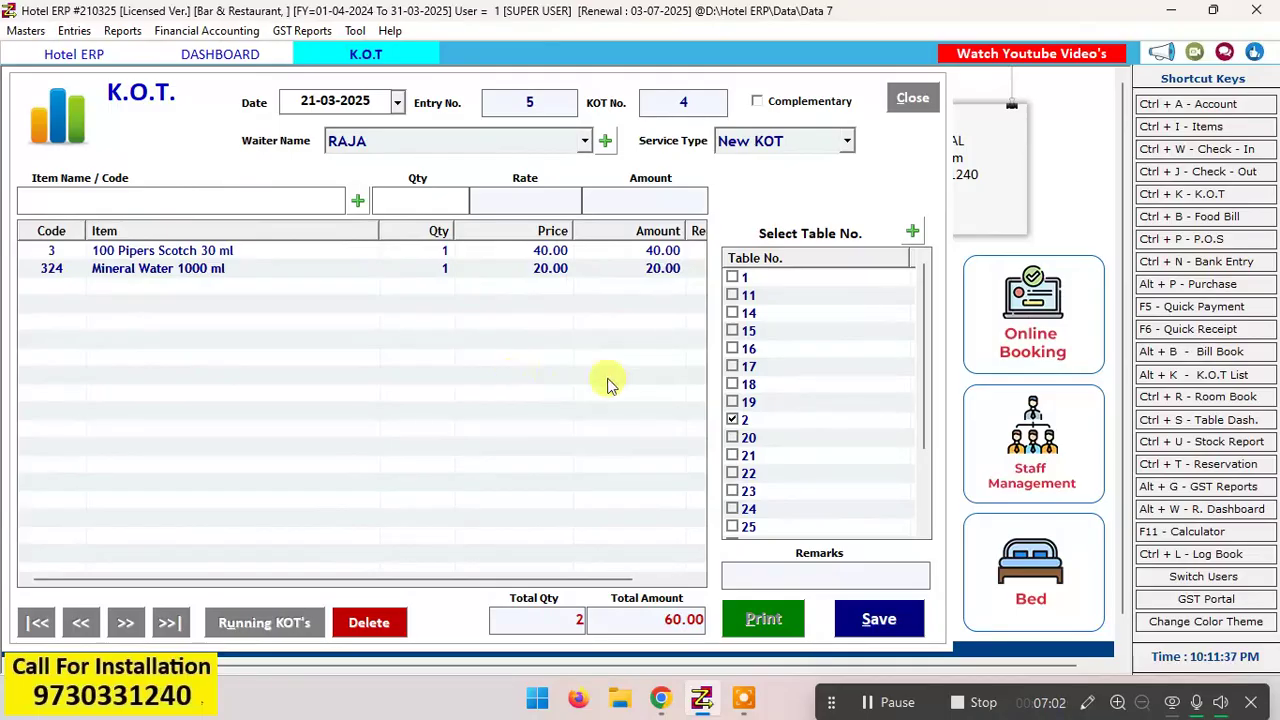
# Step: Save the K.O.T. for table 2 without printing it, and select table 12 back on the table dashboard
pyautogui.click(878, 619)
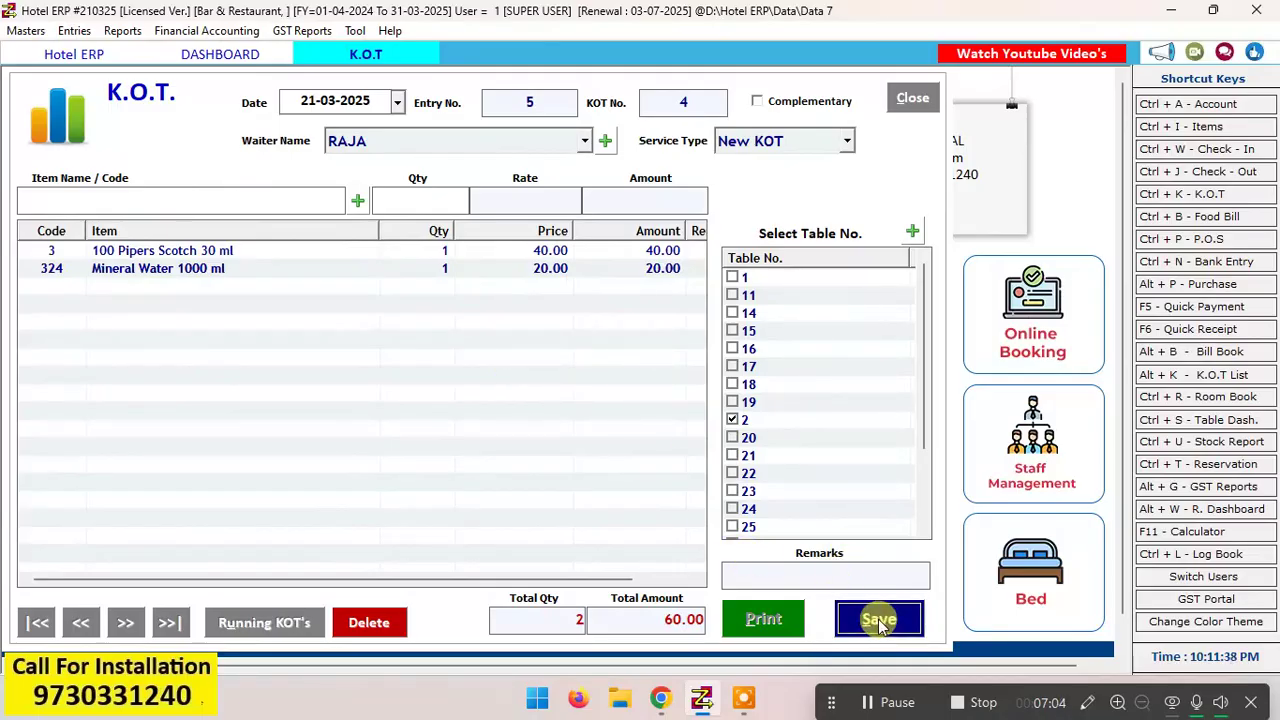
pyautogui.click(660, 401)
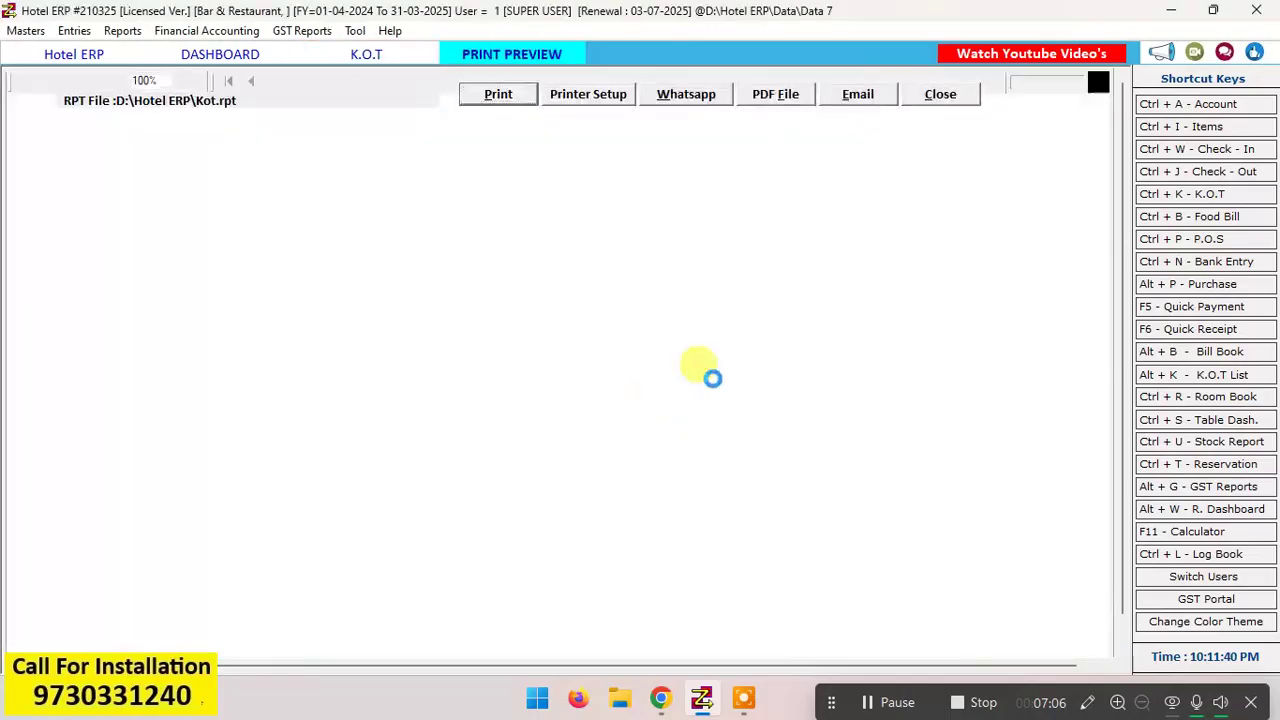
pyautogui.click(923, 95)
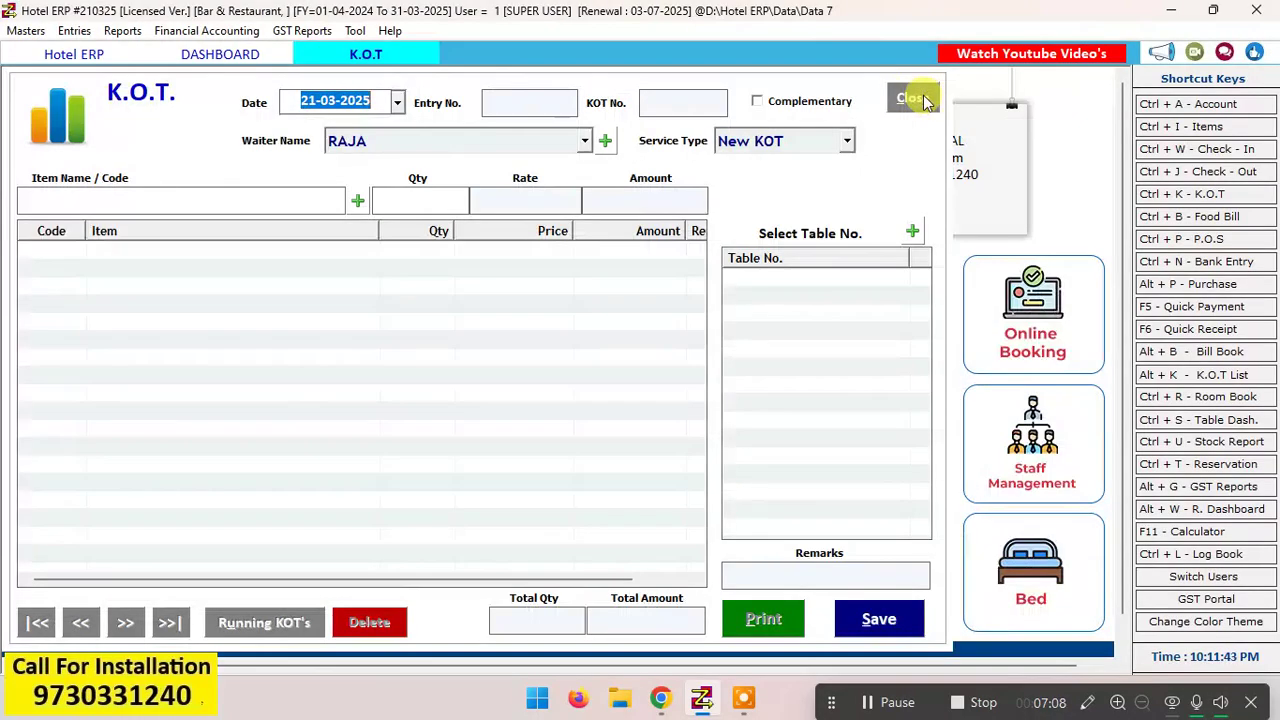
pyautogui.click(919, 100)
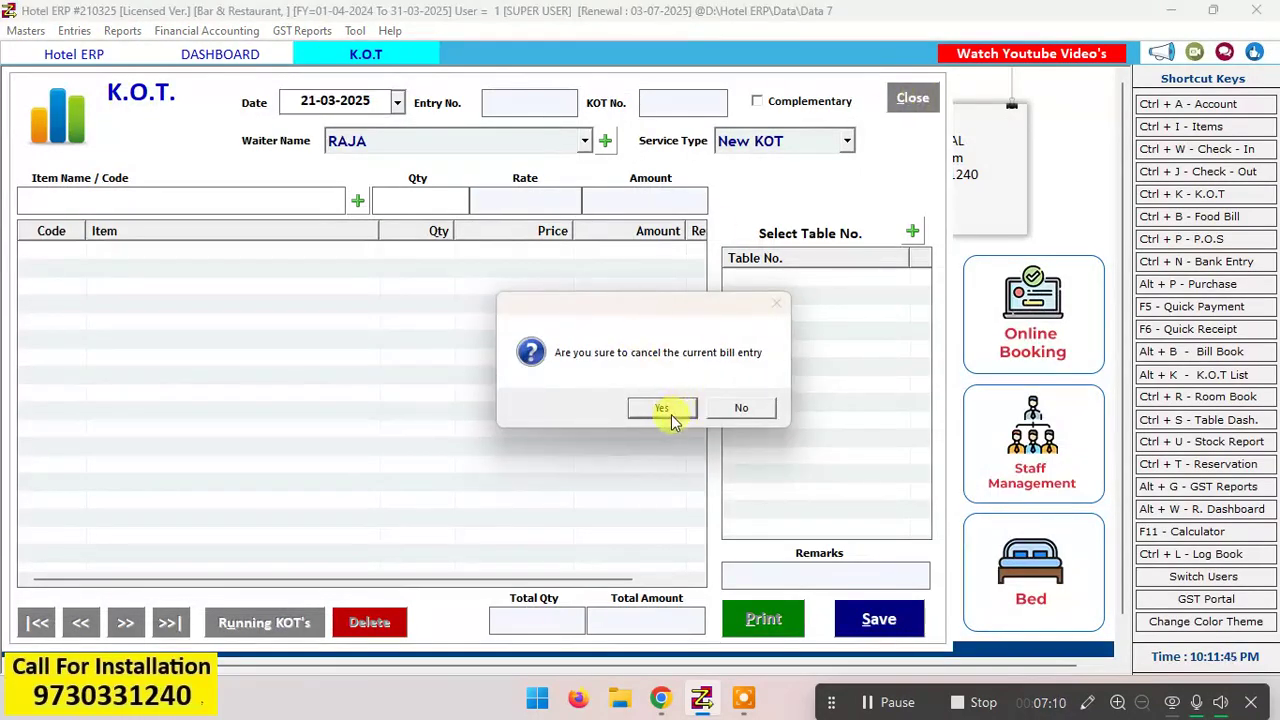
pyautogui.click(670, 414)
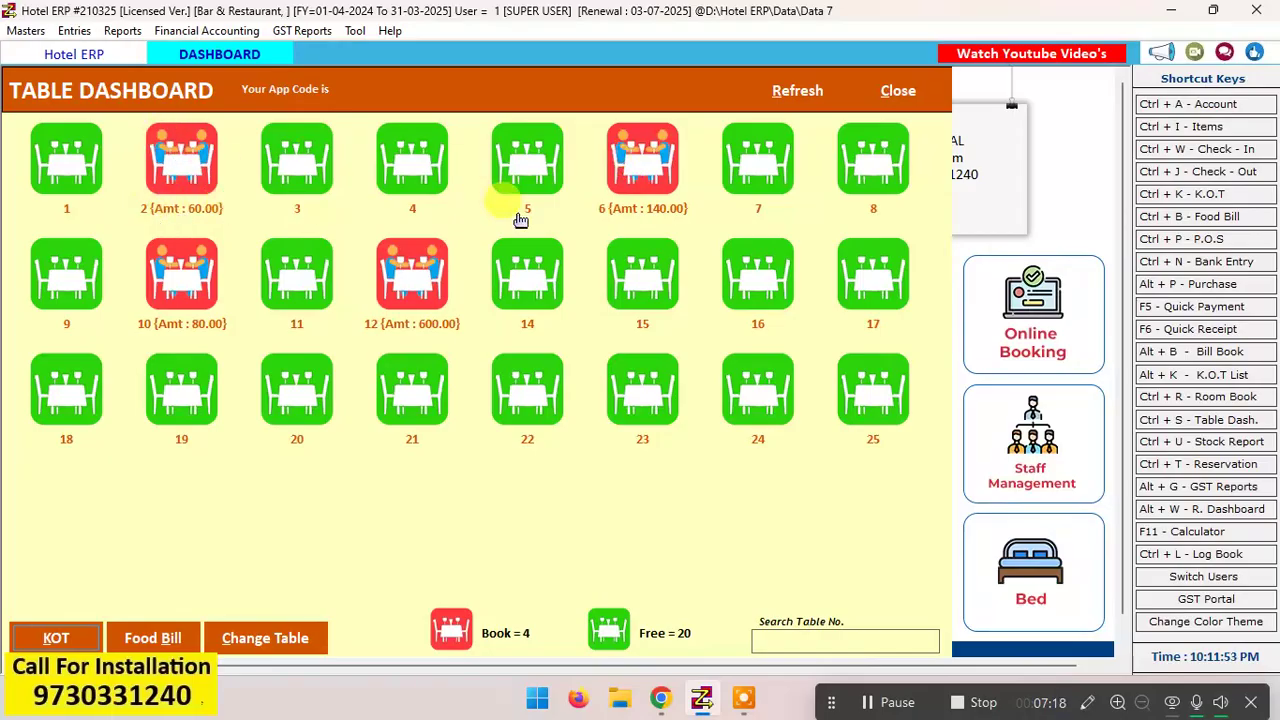
pyautogui.click(440, 262)
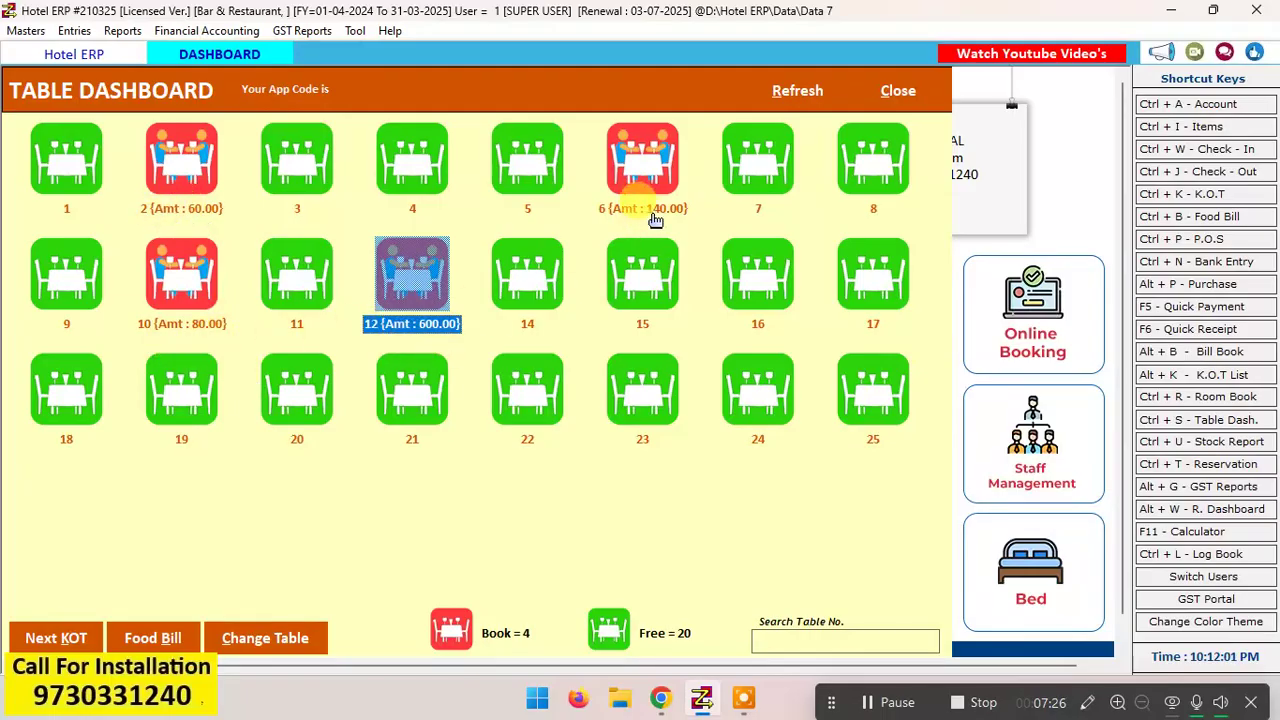
# Step: Search the table dashboard for tables 6, 8 and 12 in turn, clearing the search after each one
pyautogui.click(745, 378)
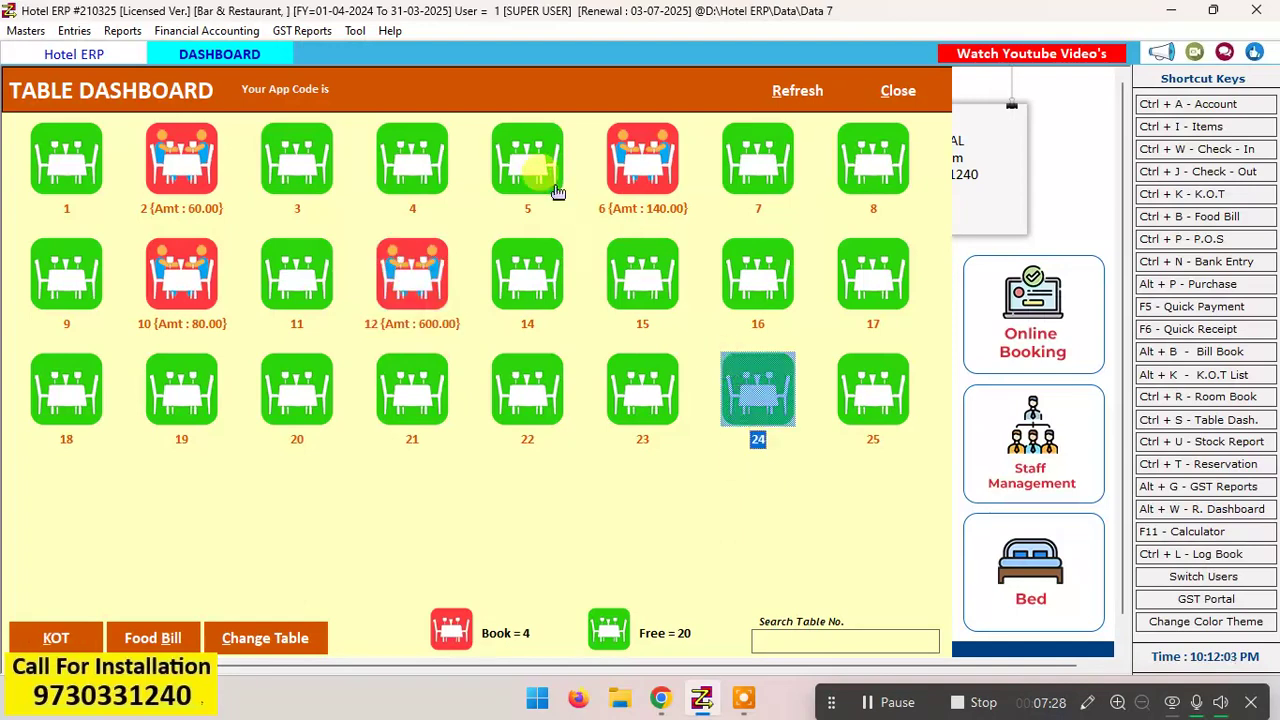
pyautogui.click(548, 180)
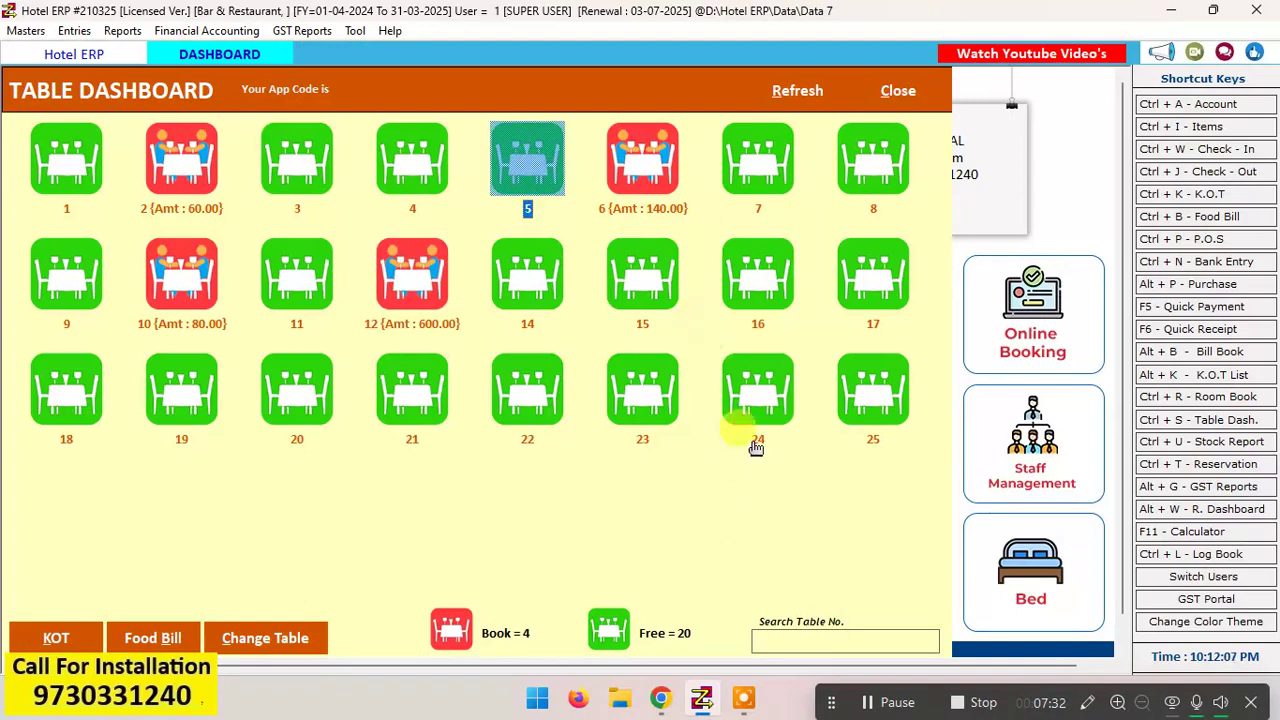
pyautogui.click(854, 641)
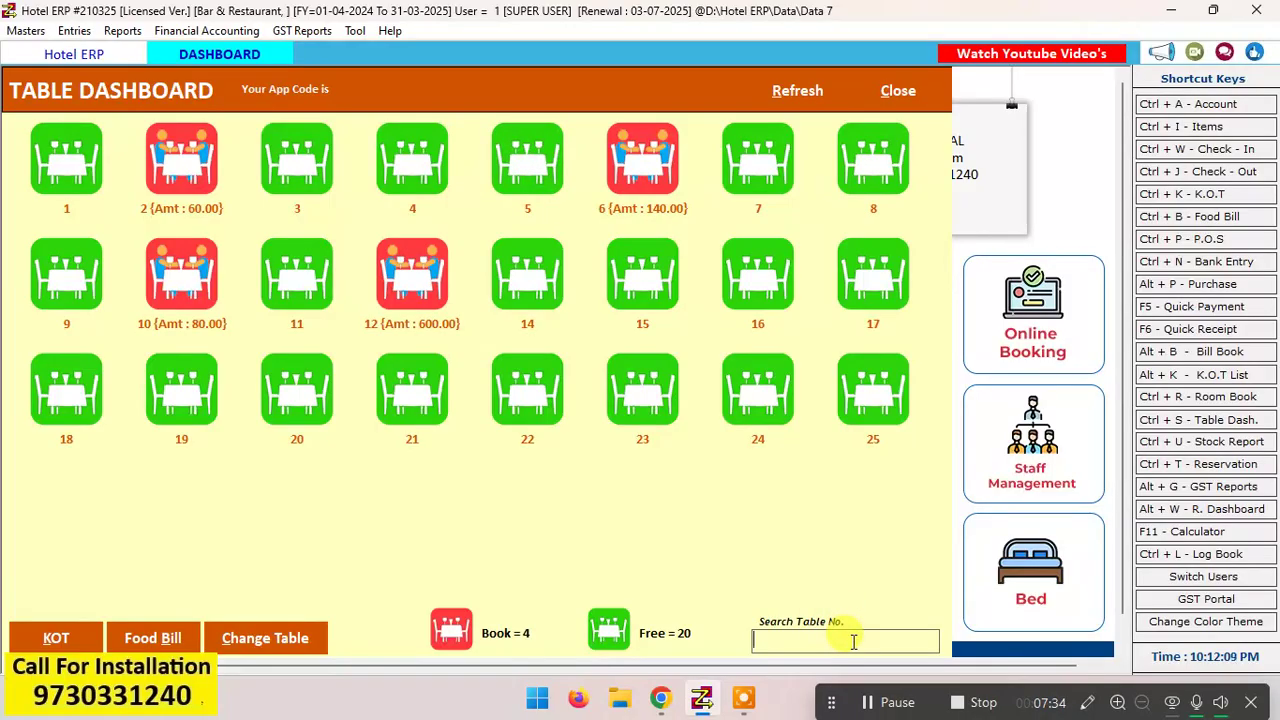
pyautogui.write('6')
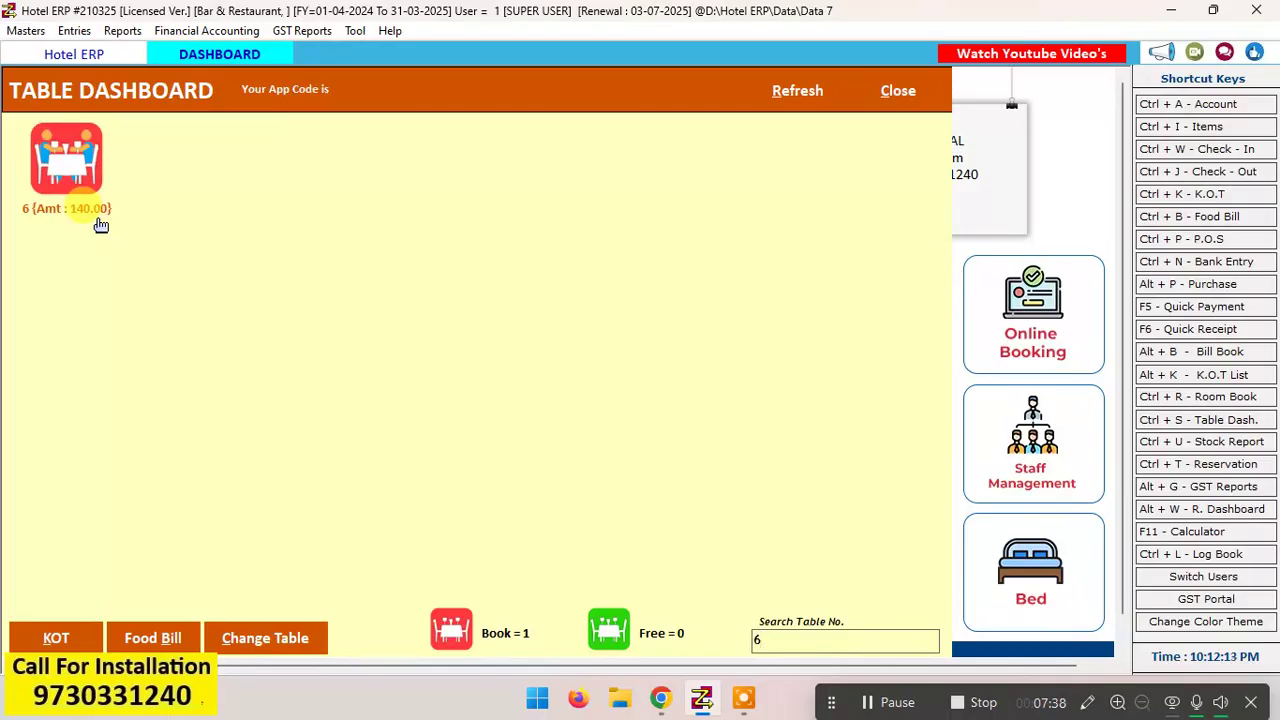
pyautogui.press('BackSpace')
pyautogui.write('8')
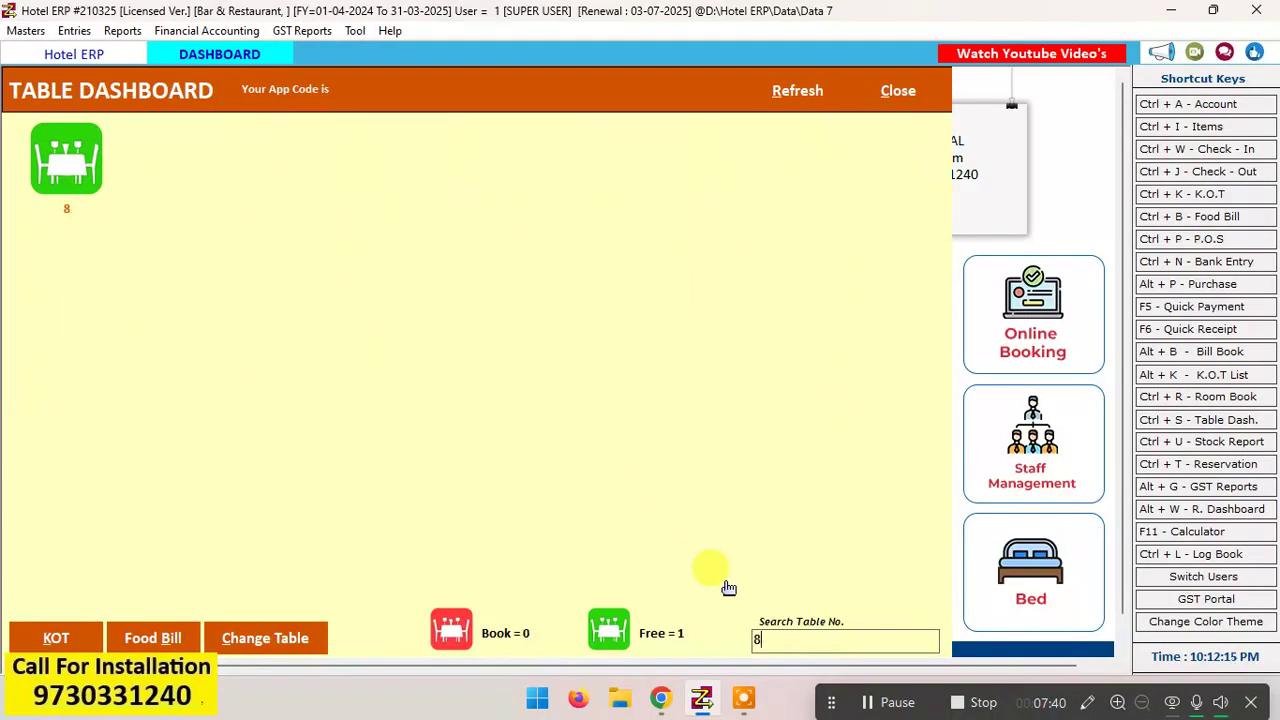
pyautogui.press('BackSpace')
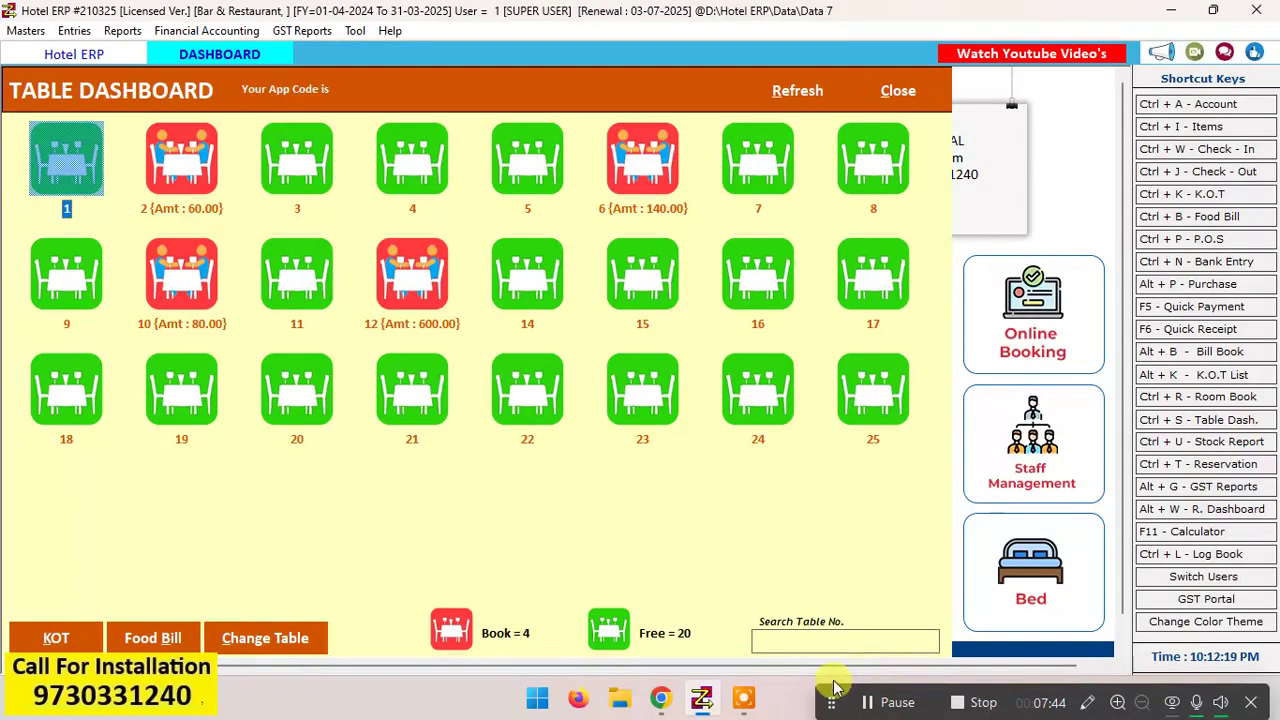
pyautogui.click(835, 643)
pyautogui.write('12')
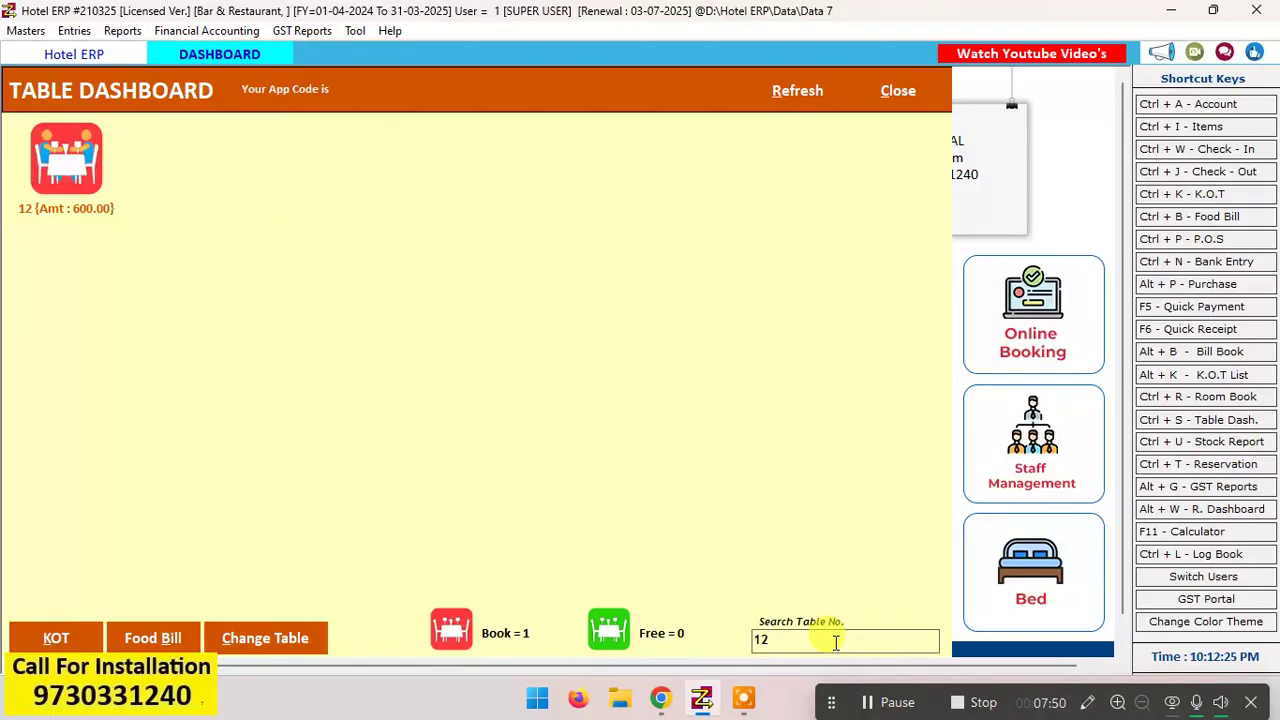
pyautogui.press('BackSpace')
pyautogui.press('BackSpace')
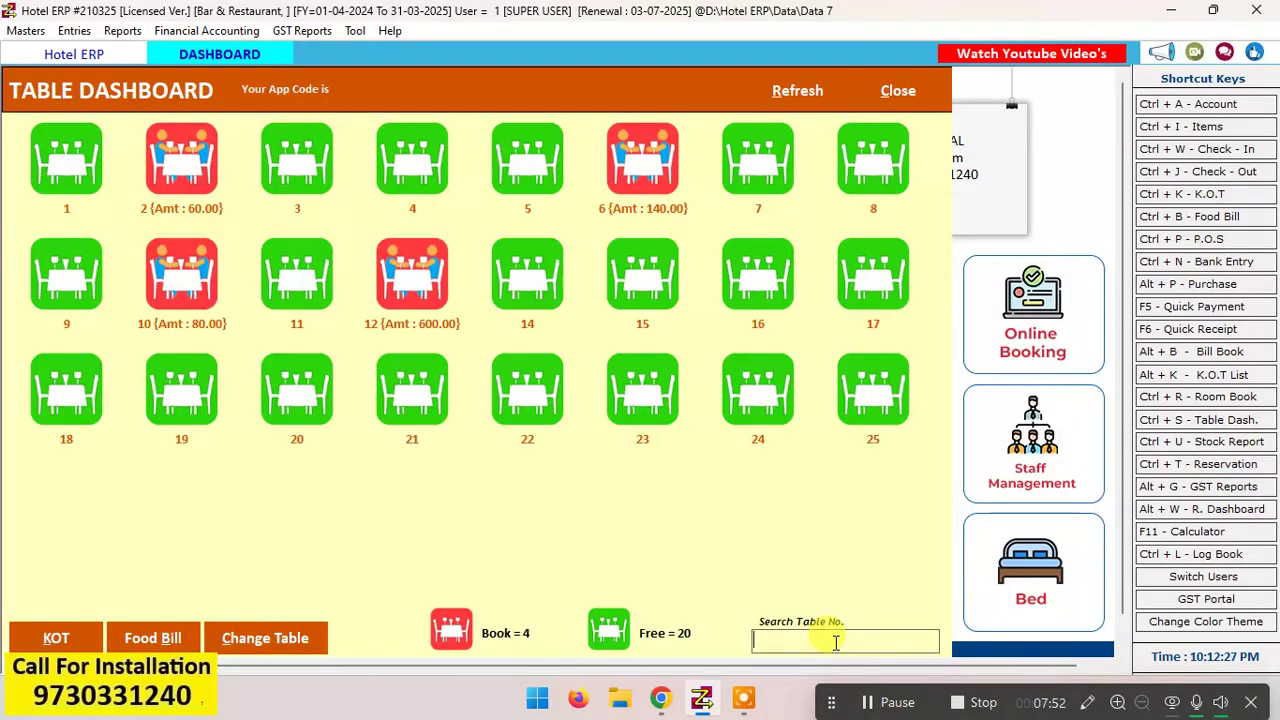
# Step: Start a follow-up K.O.T. for table 6 and add 100 Pipers Scotch 30 ml with a quantity of 1
pyautogui.click(644, 192)
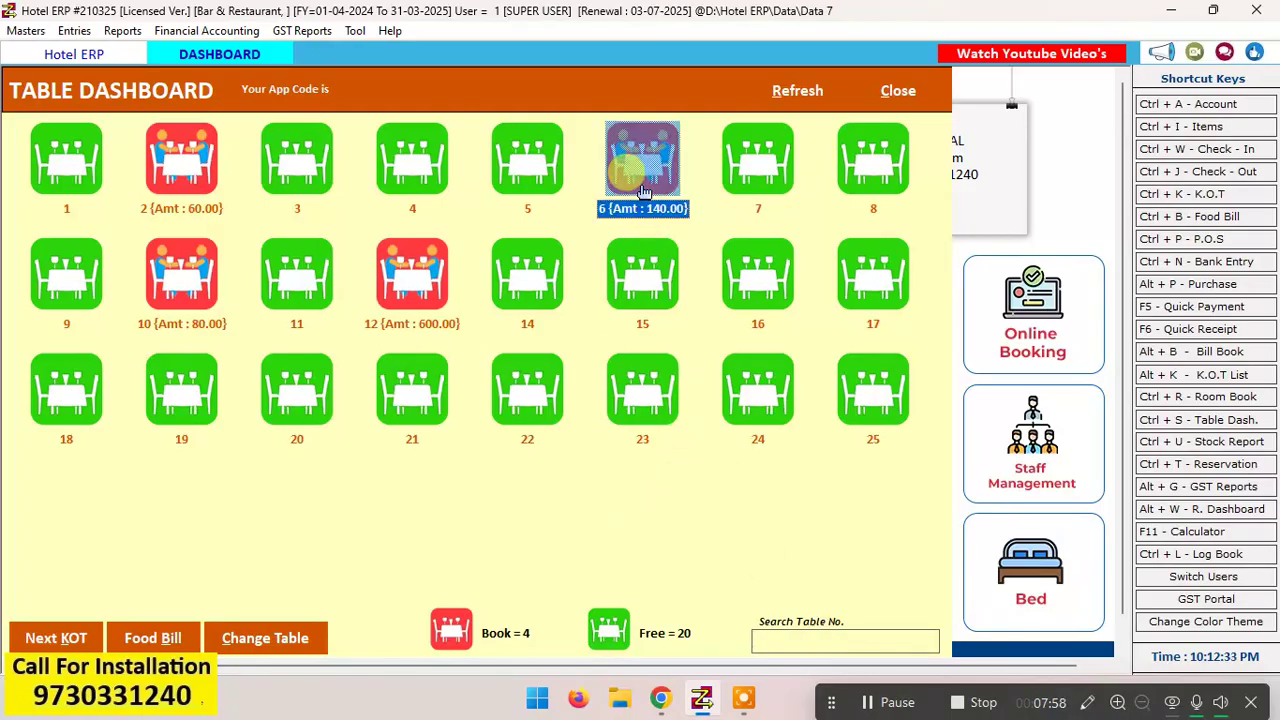
pyautogui.click(58, 638)
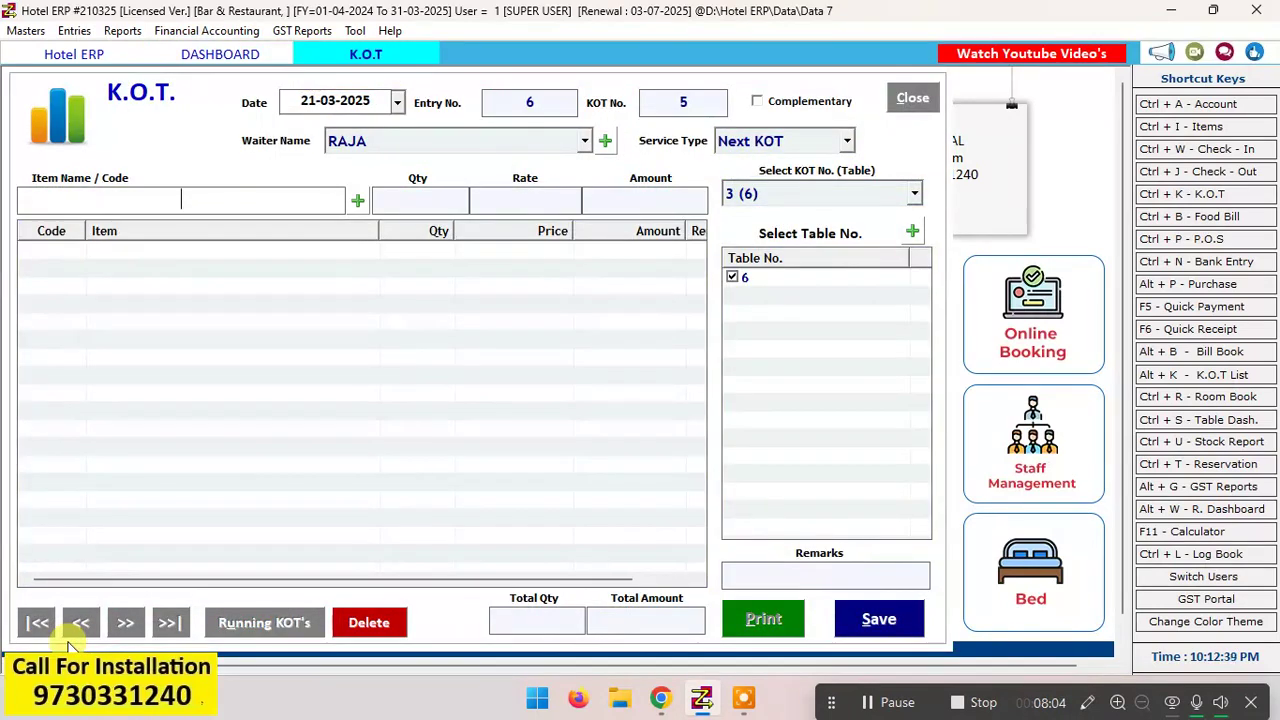
pyautogui.press('space')
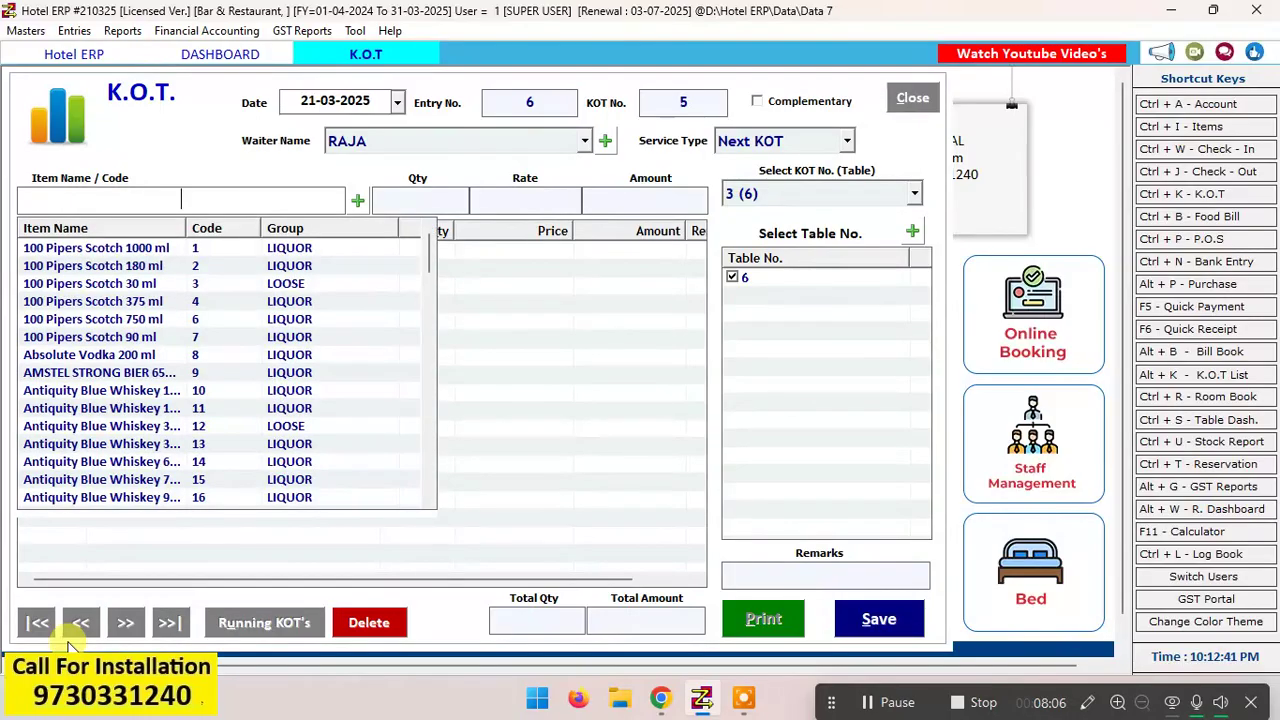
pyautogui.press('Down')
pyautogui.press('Down')
pyautogui.press('Down')
pyautogui.press('Return')
pyautogui.press('Return')
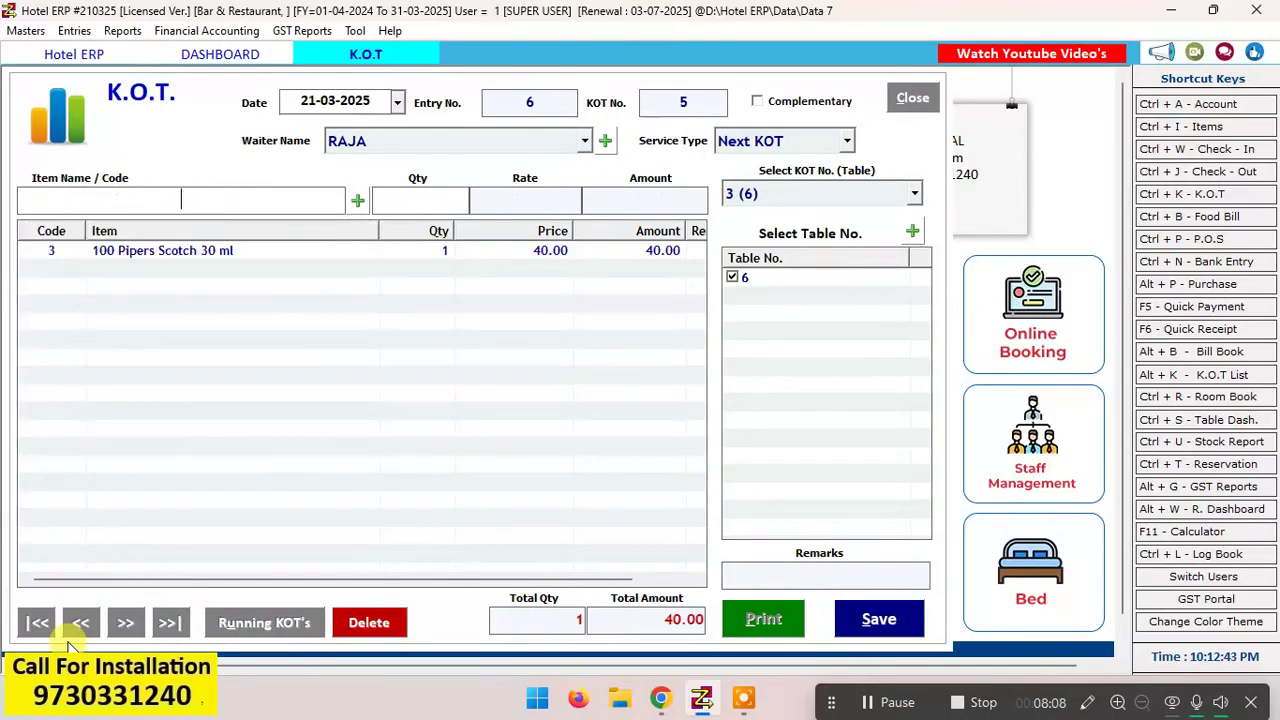
# Step: Save the follow-up K.O.T. for table 6, dismiss its print preview and return to a refreshed table dashboard
pyautogui.press('space')
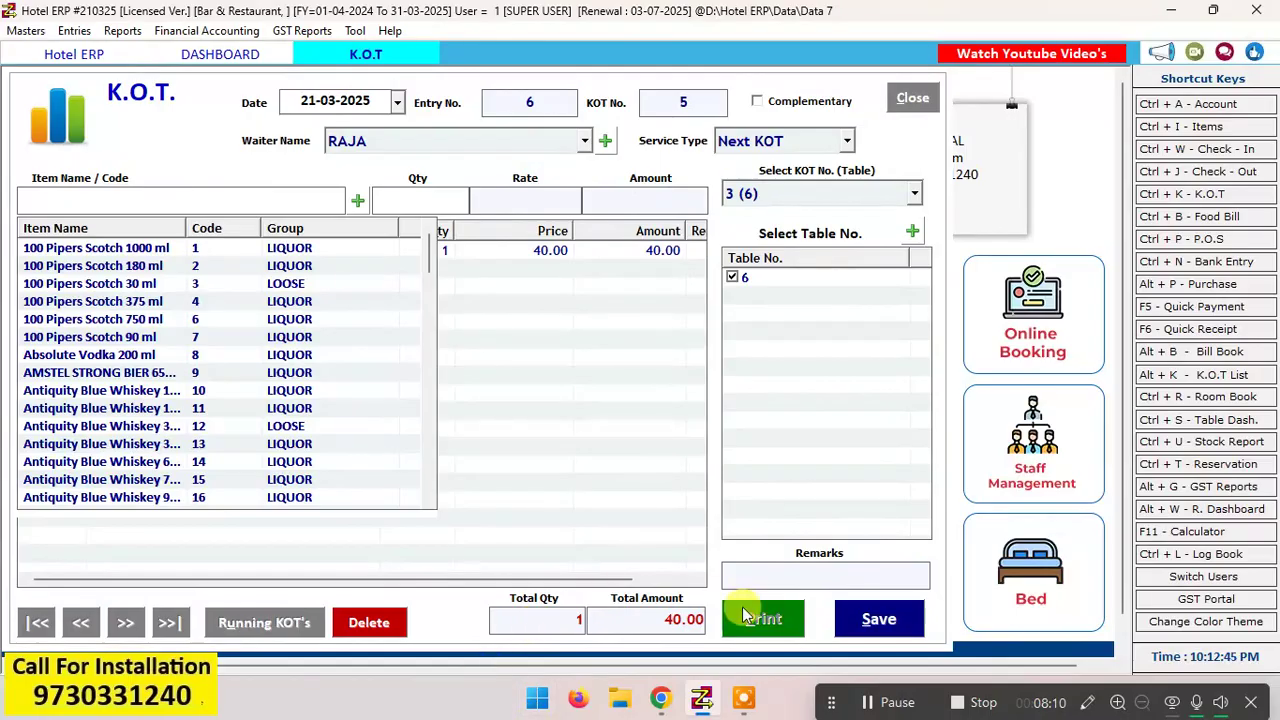
pyautogui.click(879, 619)
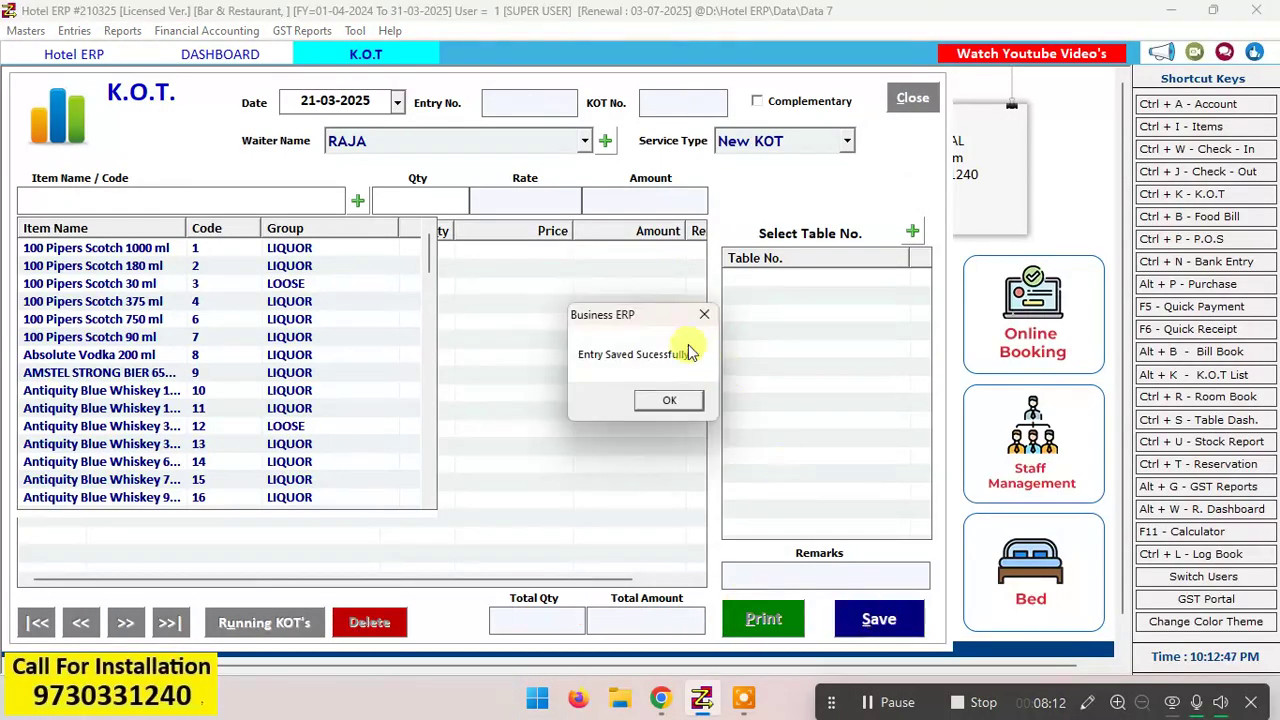
pyautogui.click(669, 400)
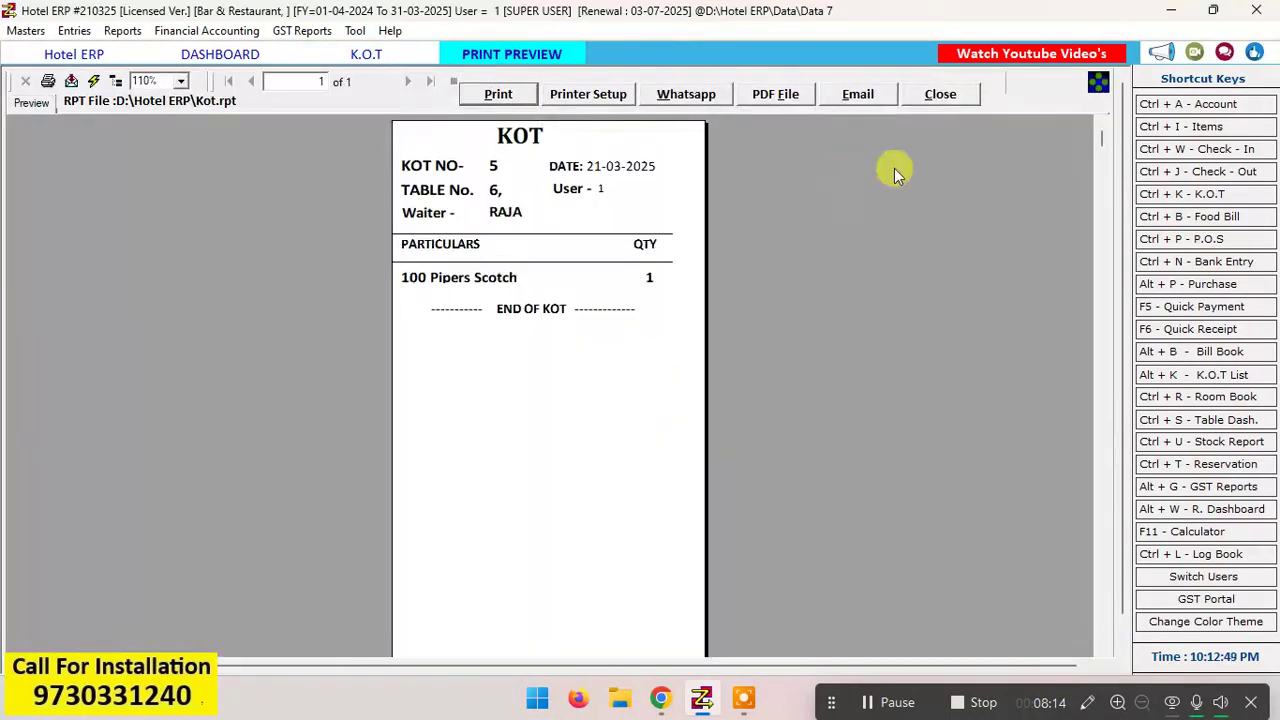
pyautogui.click(940, 97)
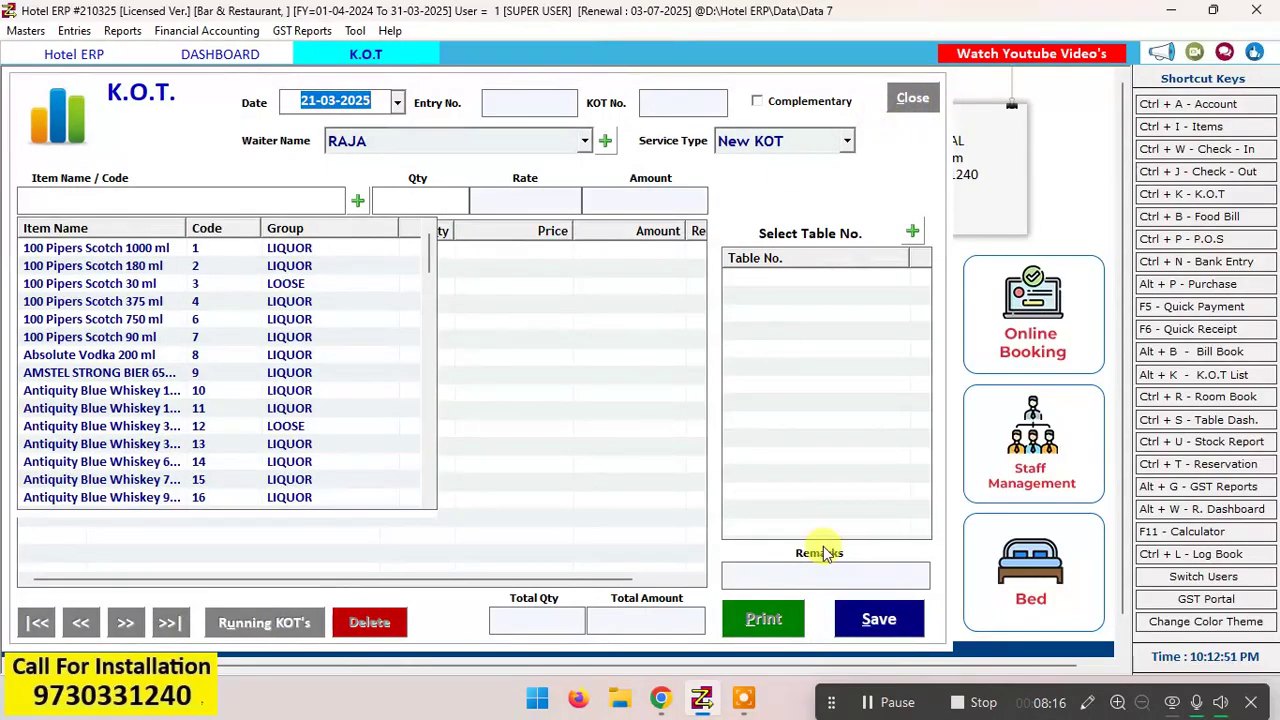
pyautogui.click(917, 97)
pyautogui.click(661, 407)
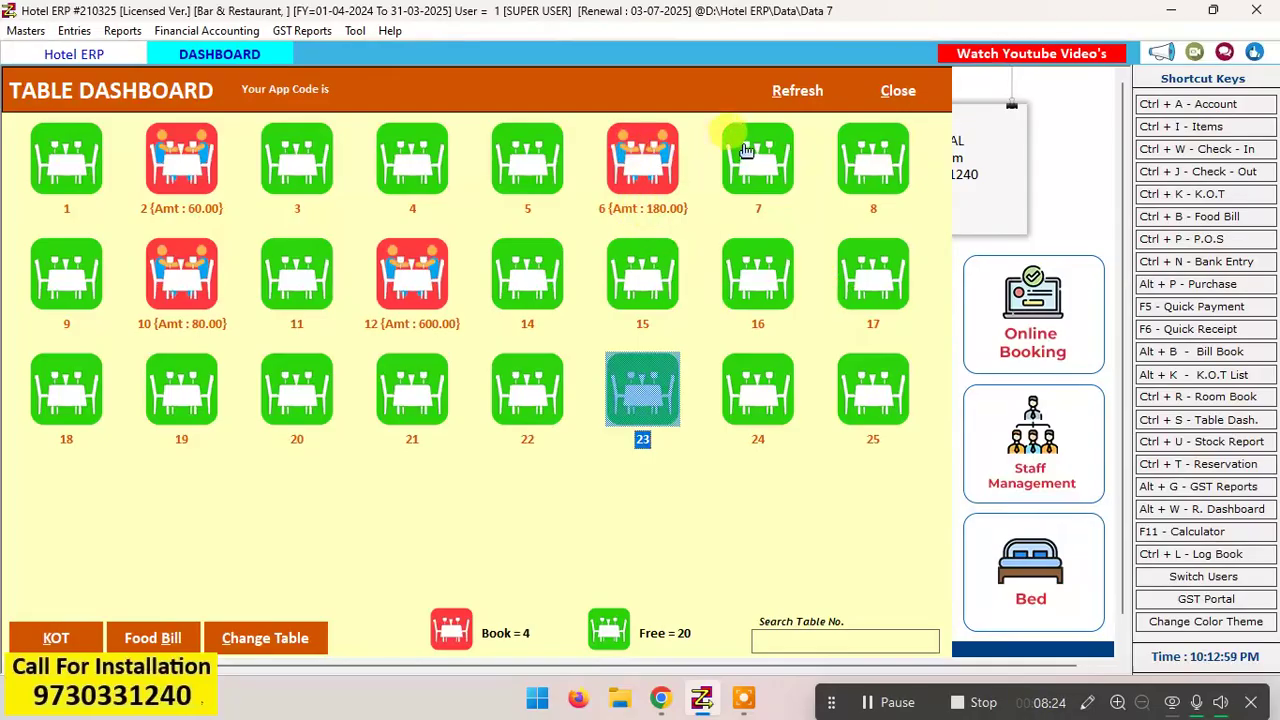
pyautogui.click(808, 99)
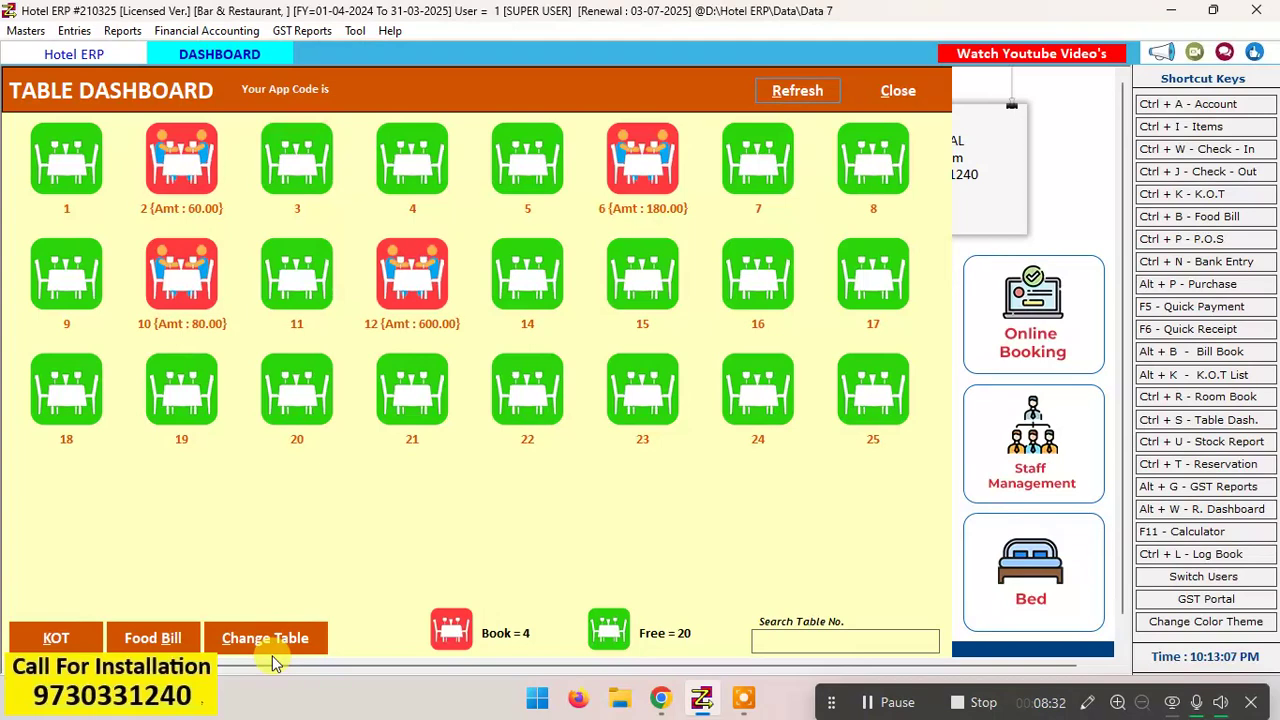
pyautogui.click(158, 170)
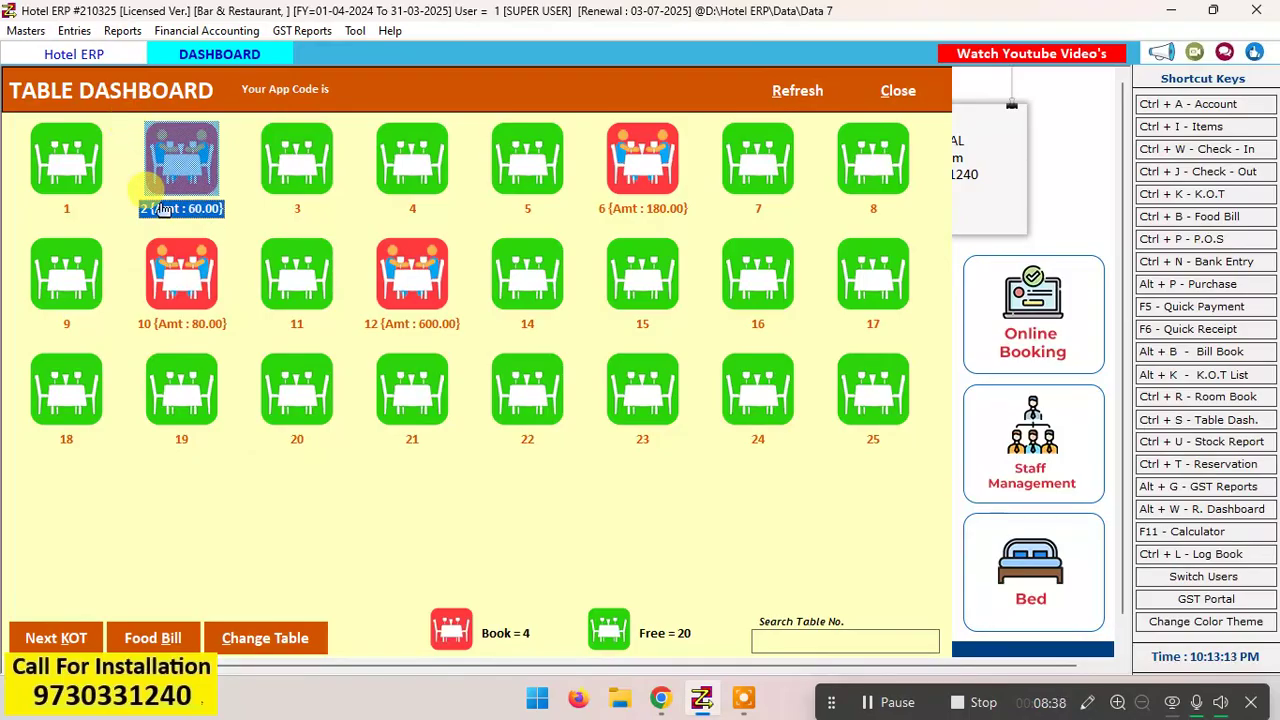
pyautogui.click(398, 190)
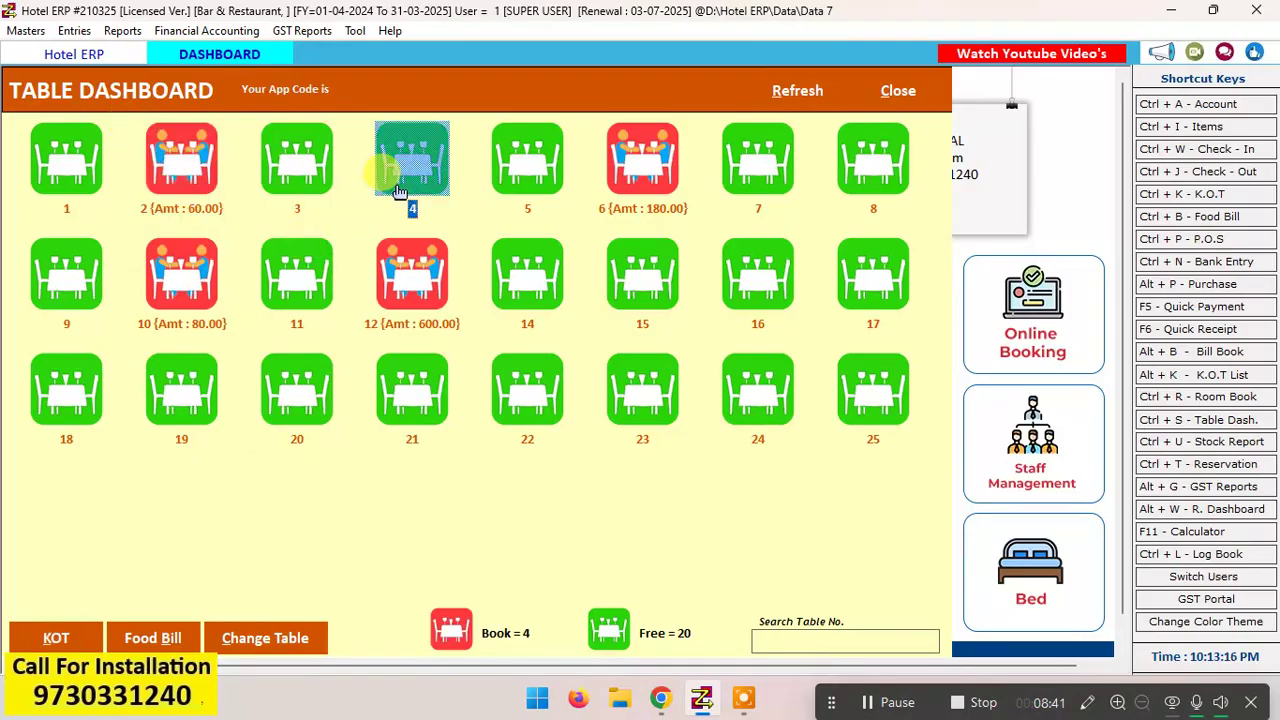
pyautogui.click(172, 176)
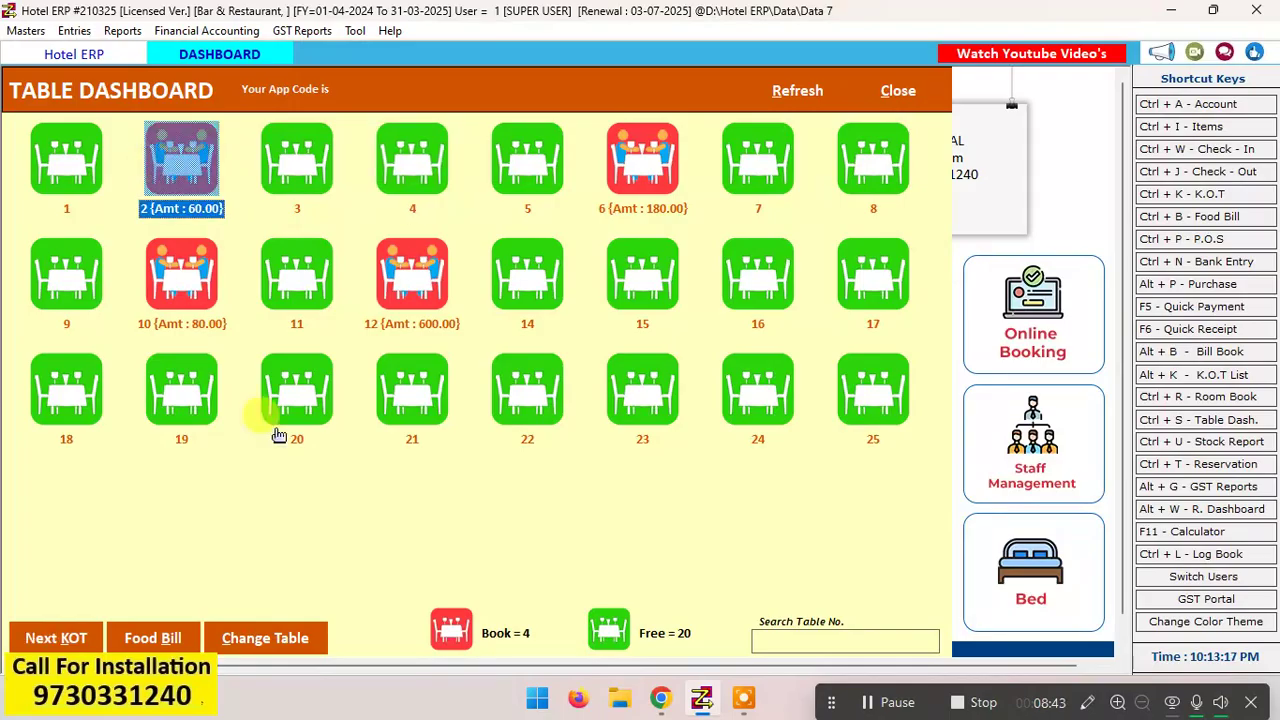
pyautogui.click(282, 637)
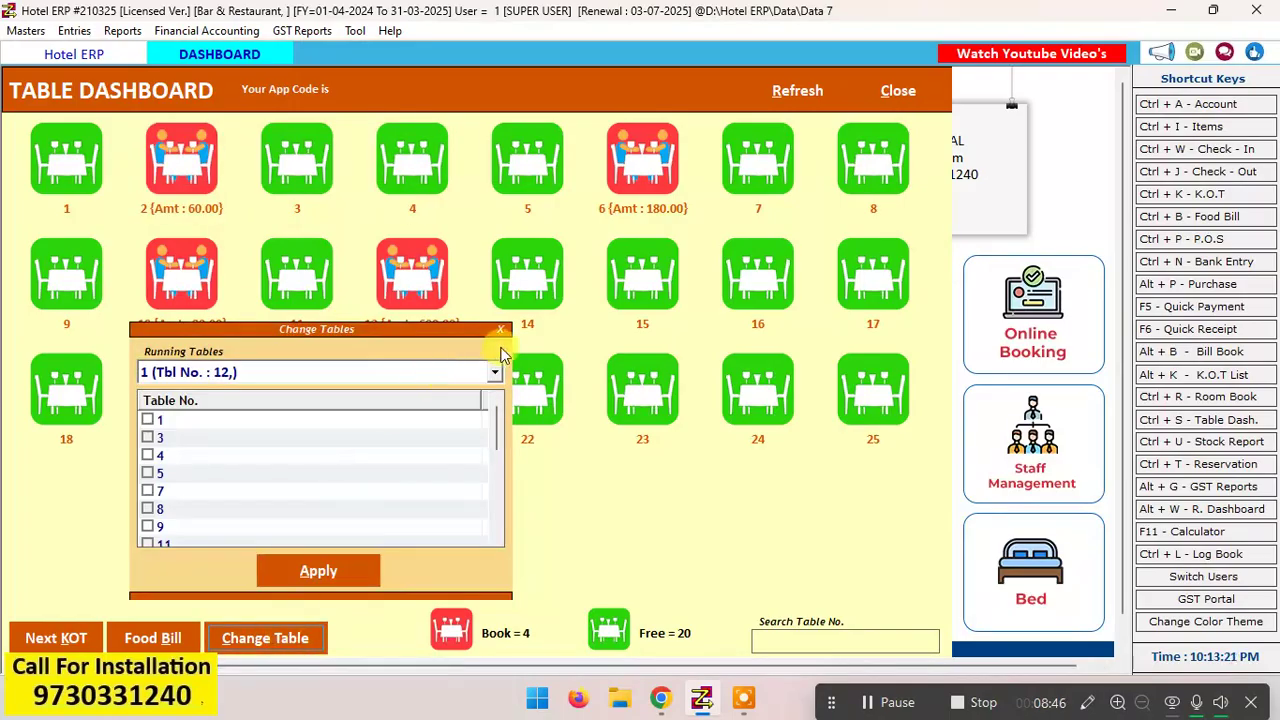
pyautogui.click(500, 330)
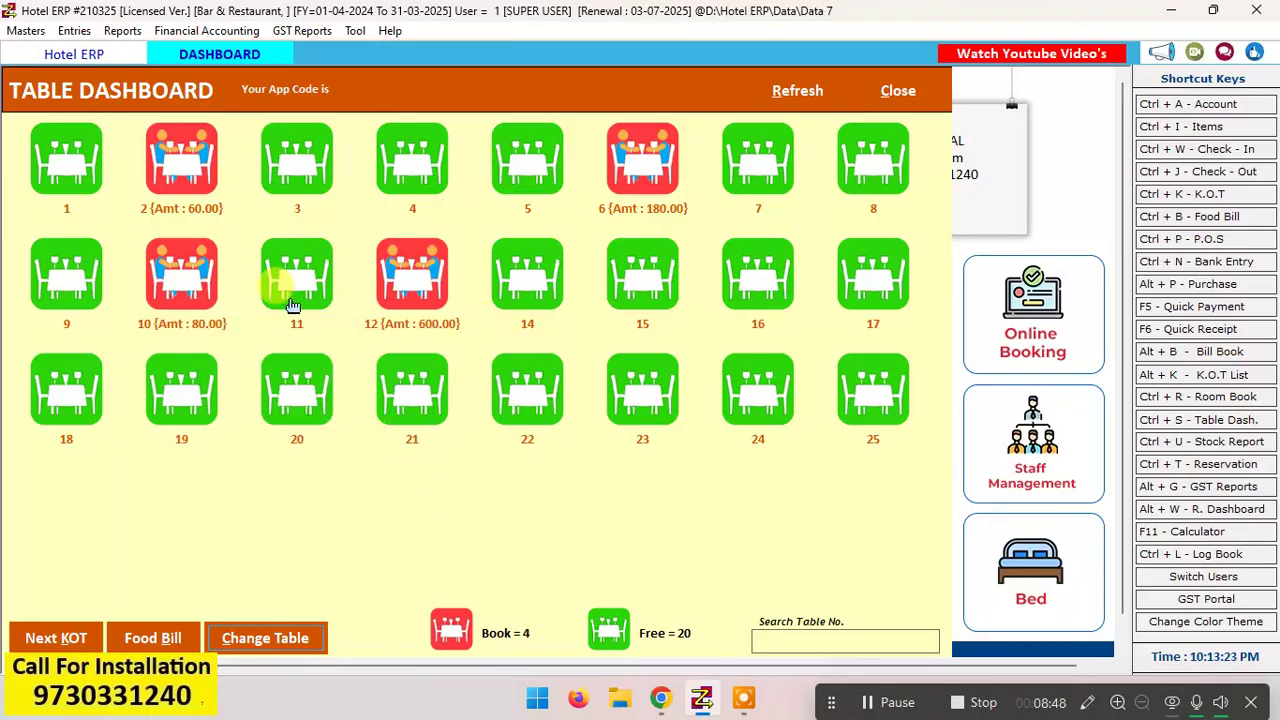
# Step: Move the running order of table 12 to table 4 with the table change function
pyautogui.click(164, 158)
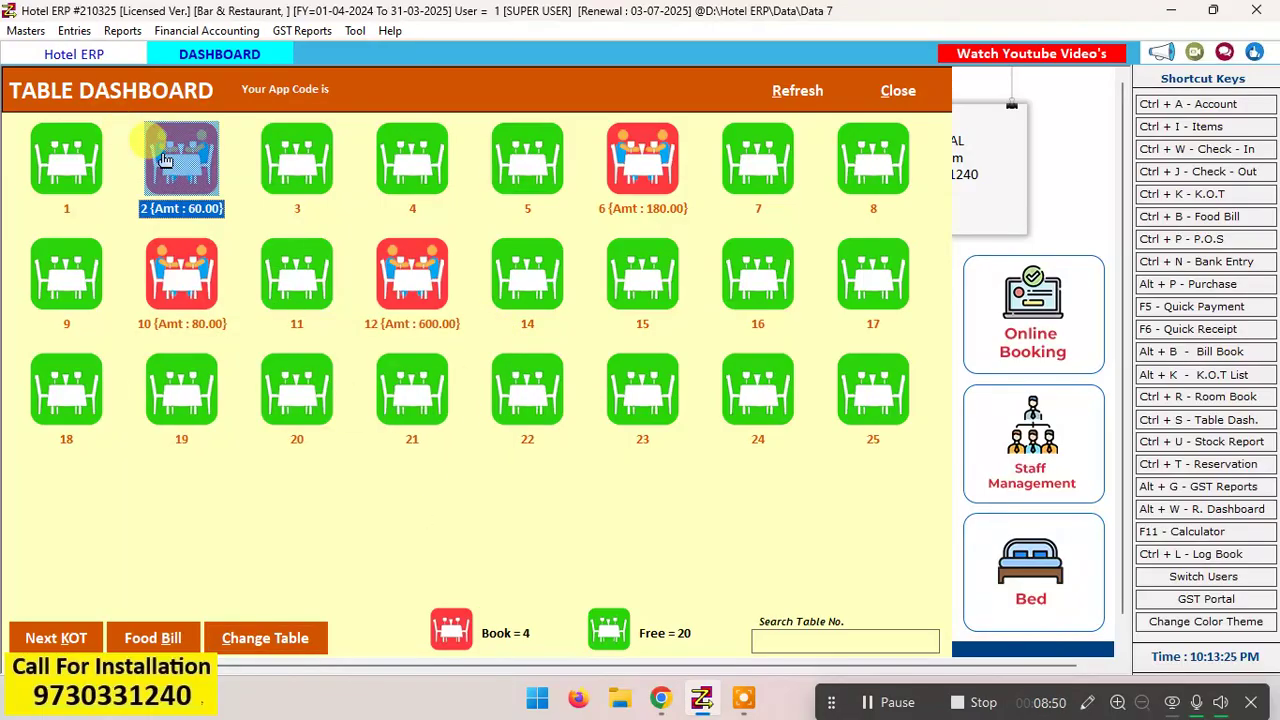
pyautogui.click(286, 638)
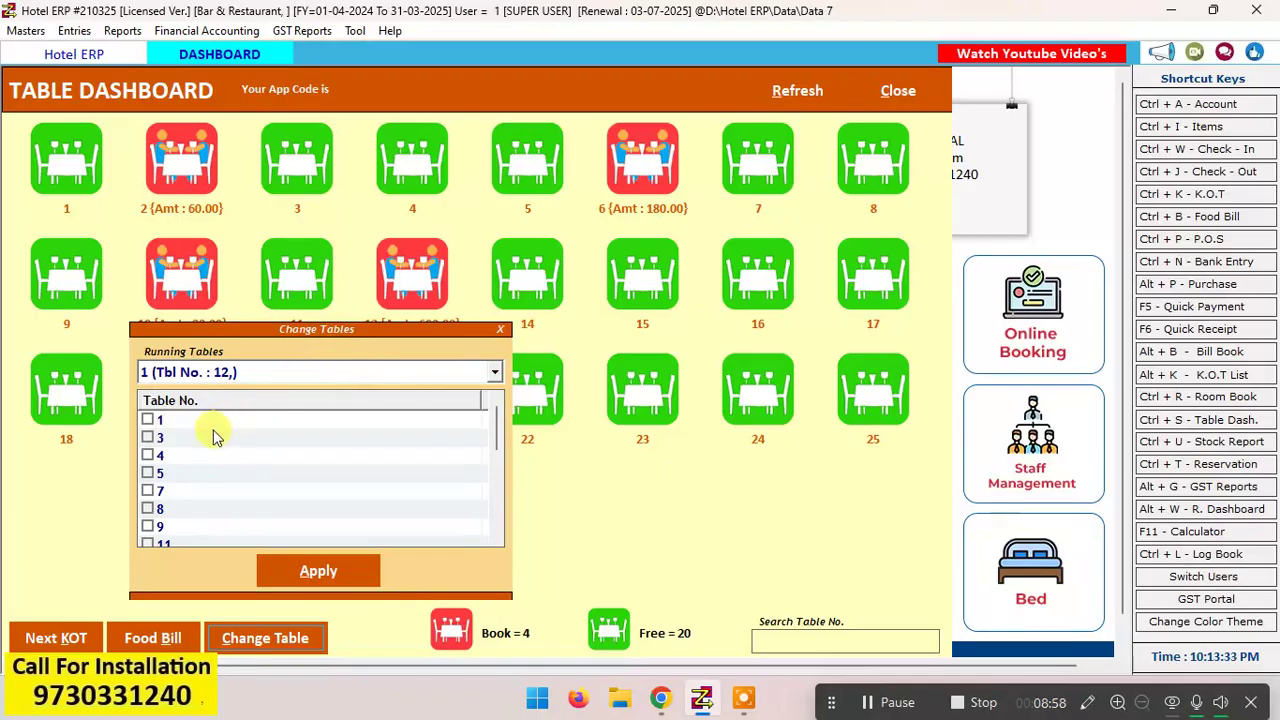
pyautogui.click(148, 455)
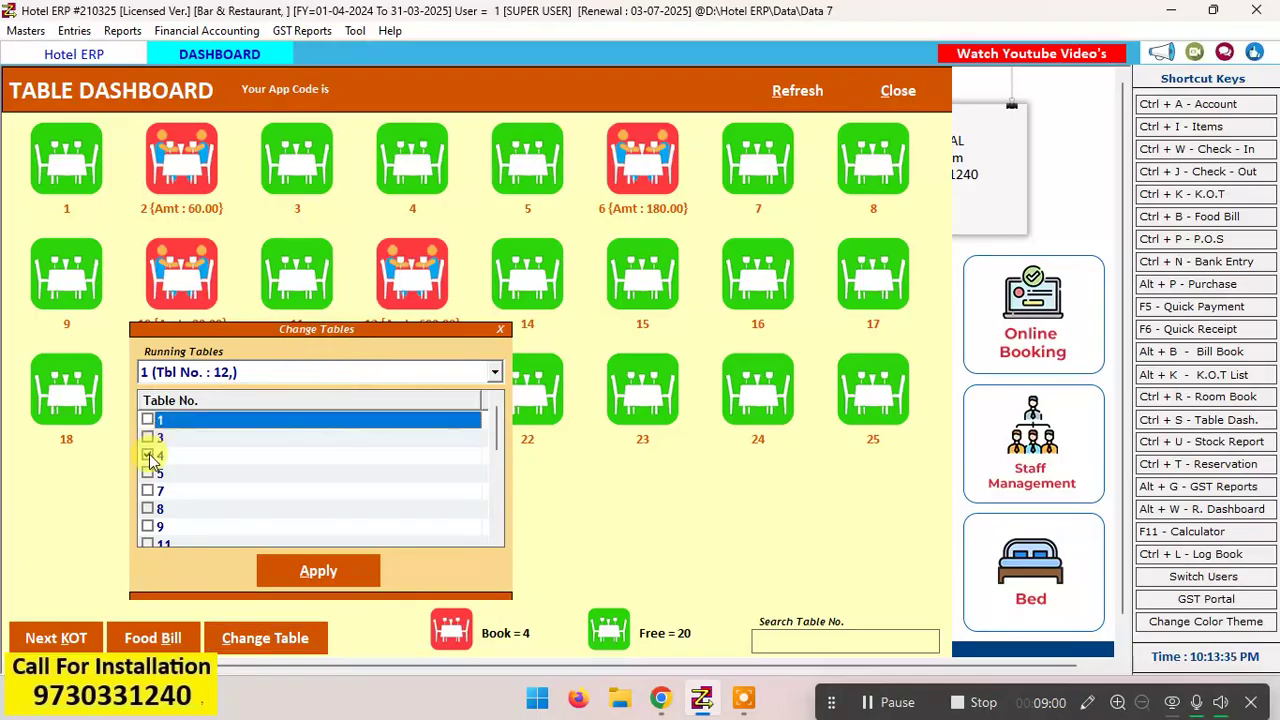
pyautogui.click(300, 566)
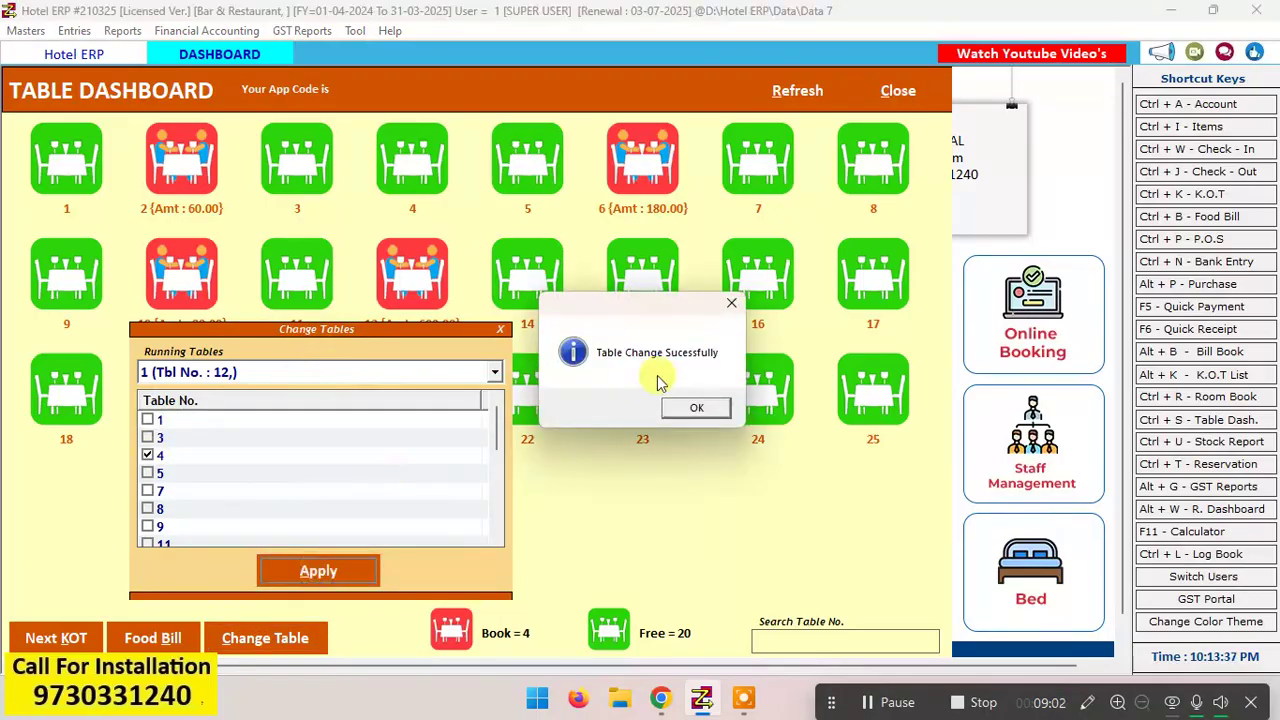
pyautogui.click(692, 409)
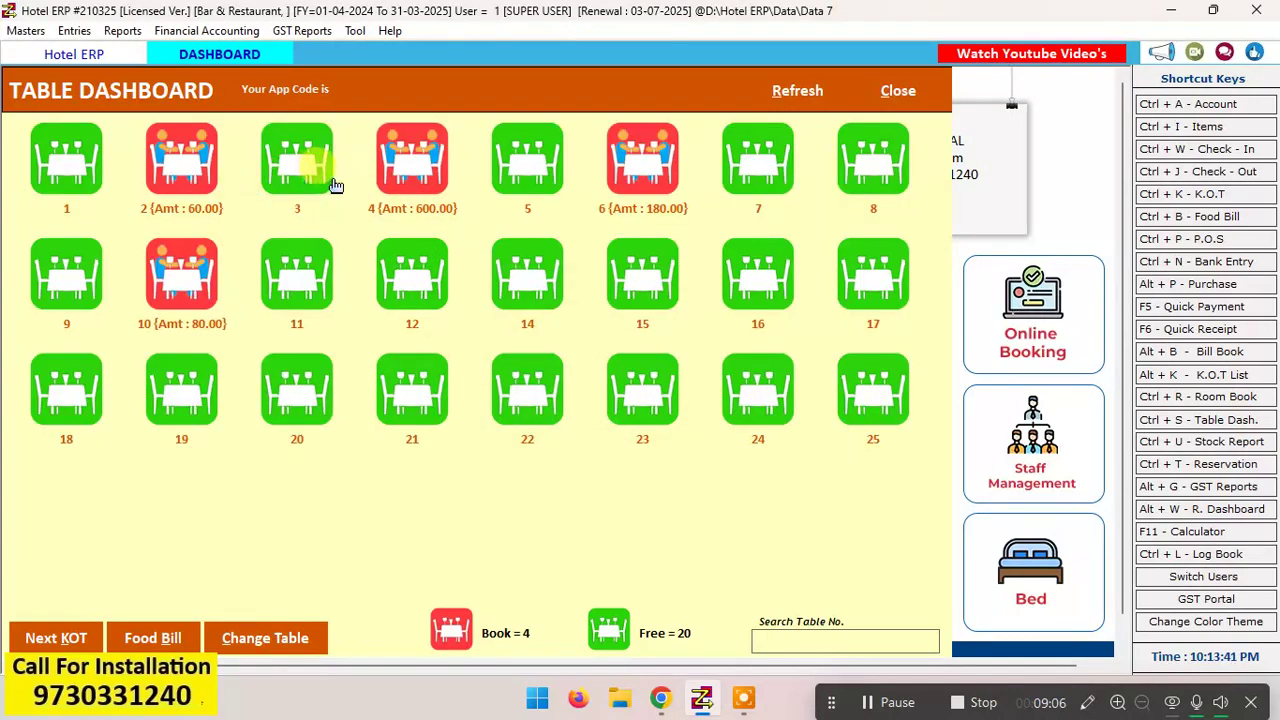
pyautogui.click(381, 192)
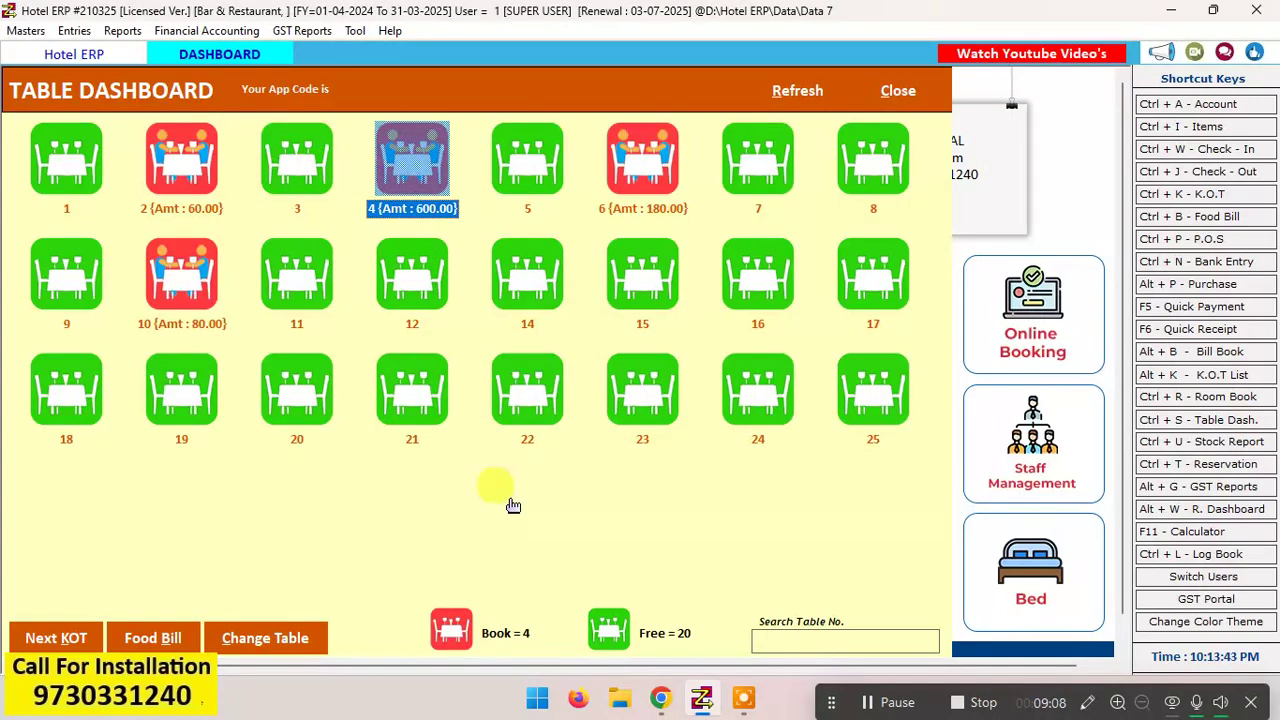
pyautogui.click(281, 274)
pyautogui.click(181, 184)
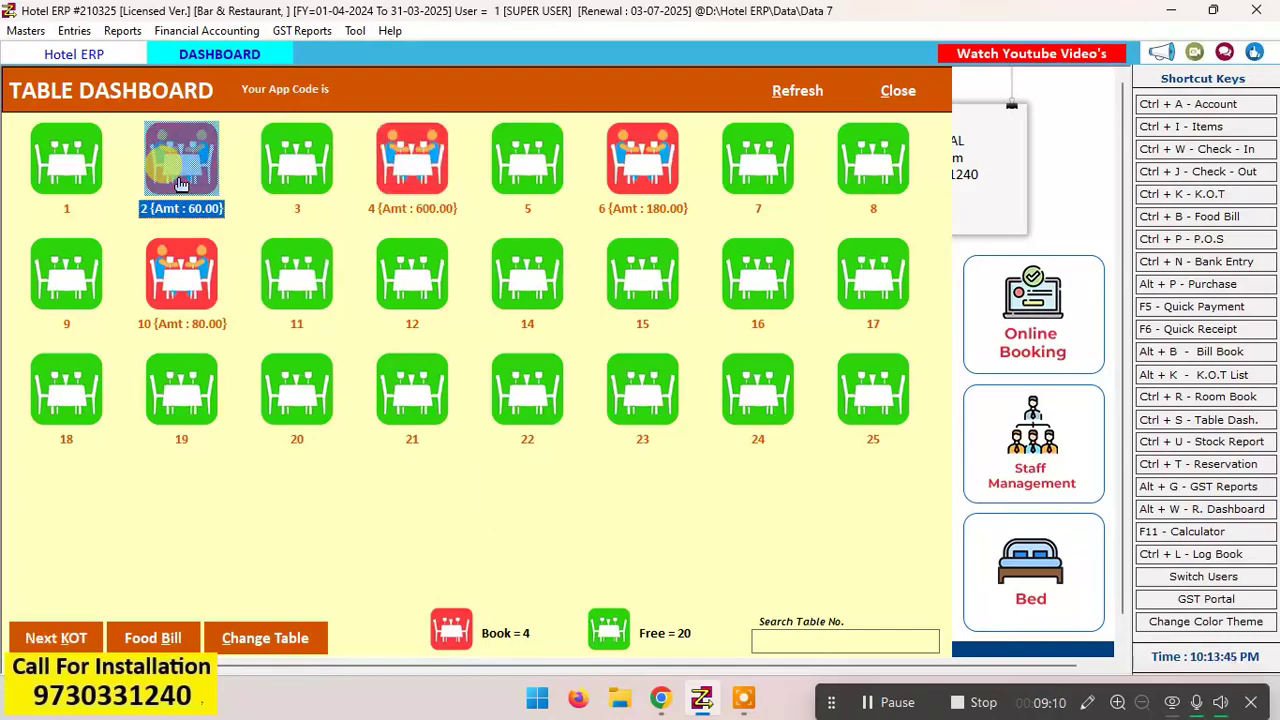
pyautogui.click(274, 645)
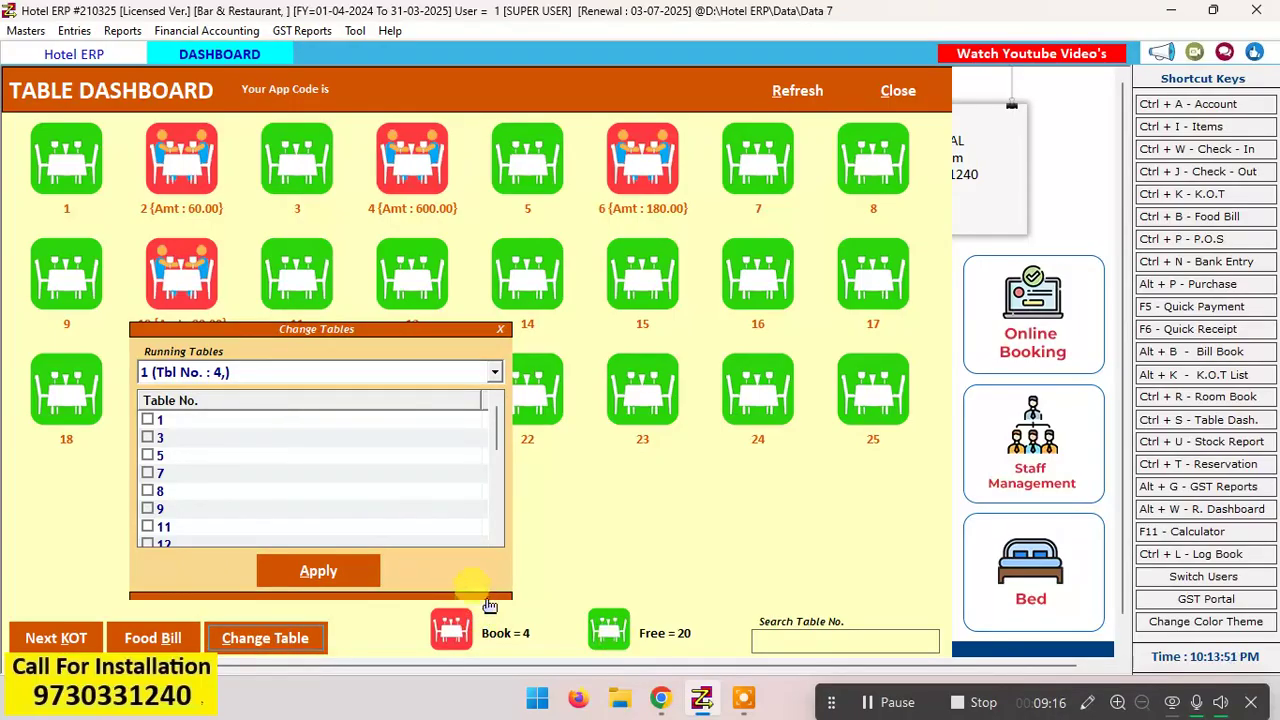
pyautogui.click(910, 708)
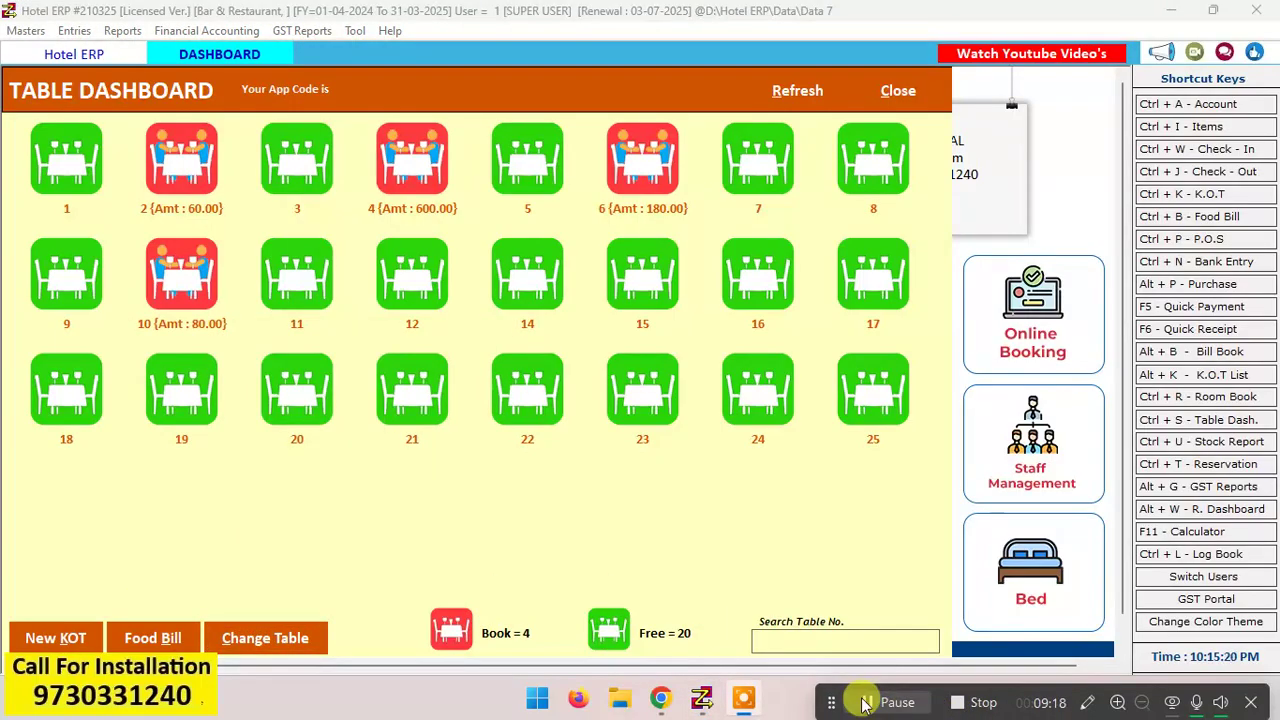
# Step: Move the running order of table 4 to table 11 with the table change function
pyautogui.click(666, 176)
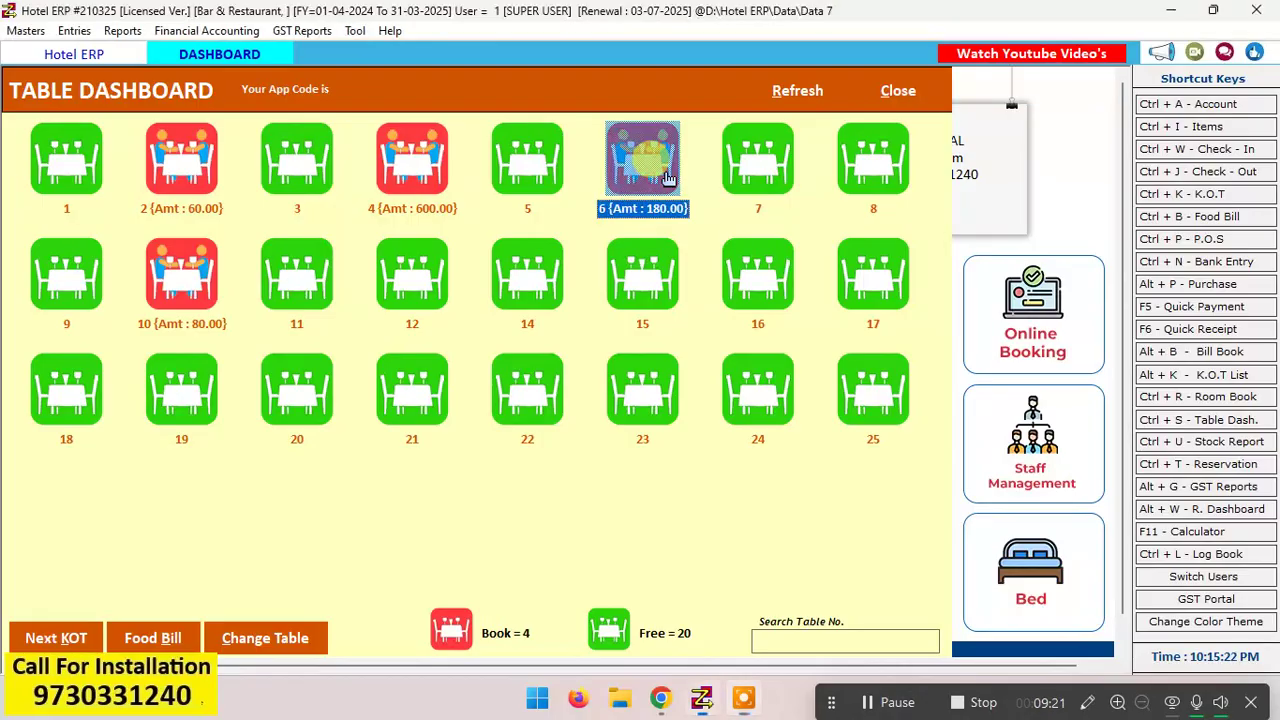
pyautogui.click(400, 168)
pyautogui.click(262, 632)
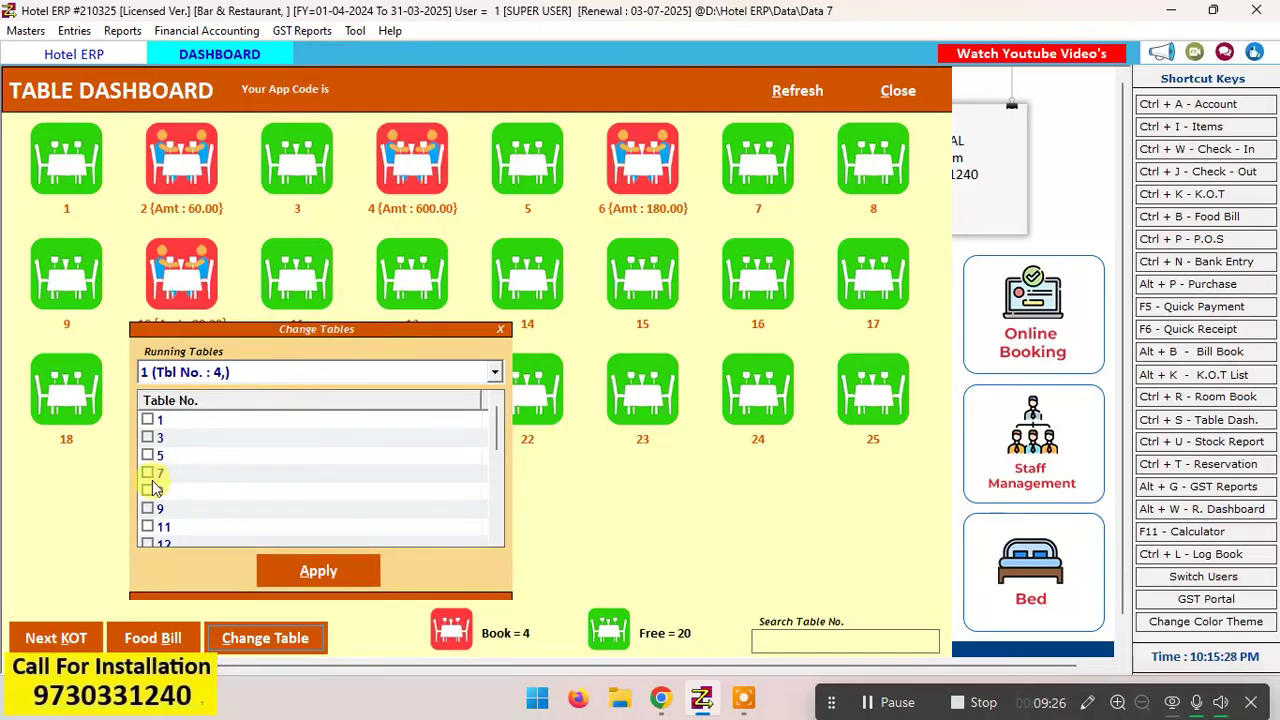
pyautogui.click(147, 526)
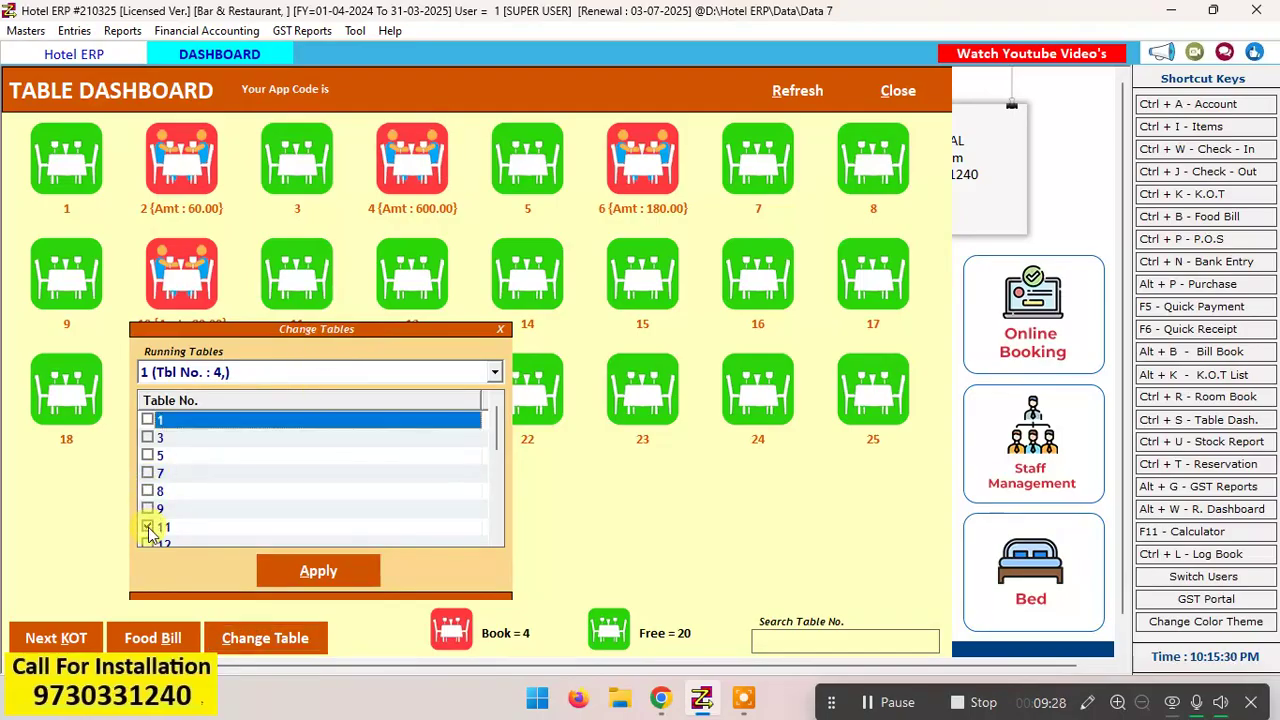
pyautogui.click(345, 570)
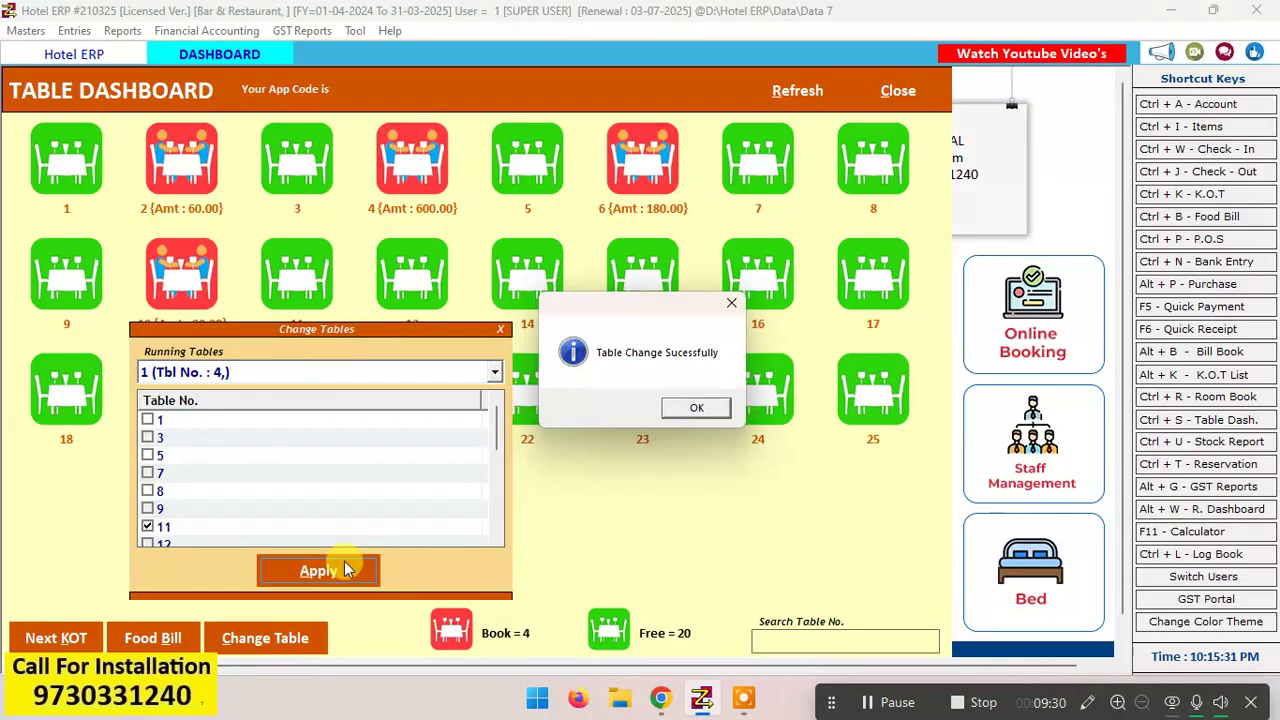
pyautogui.click(700, 408)
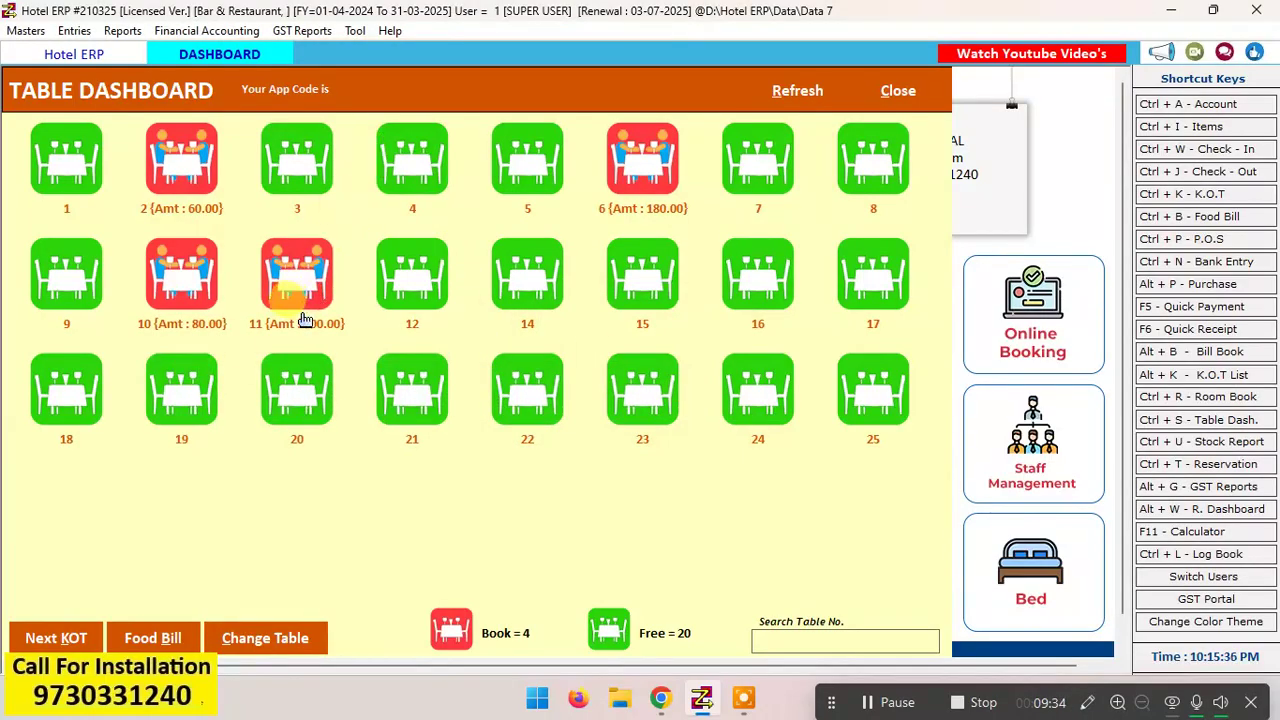
pyautogui.click(303, 332)
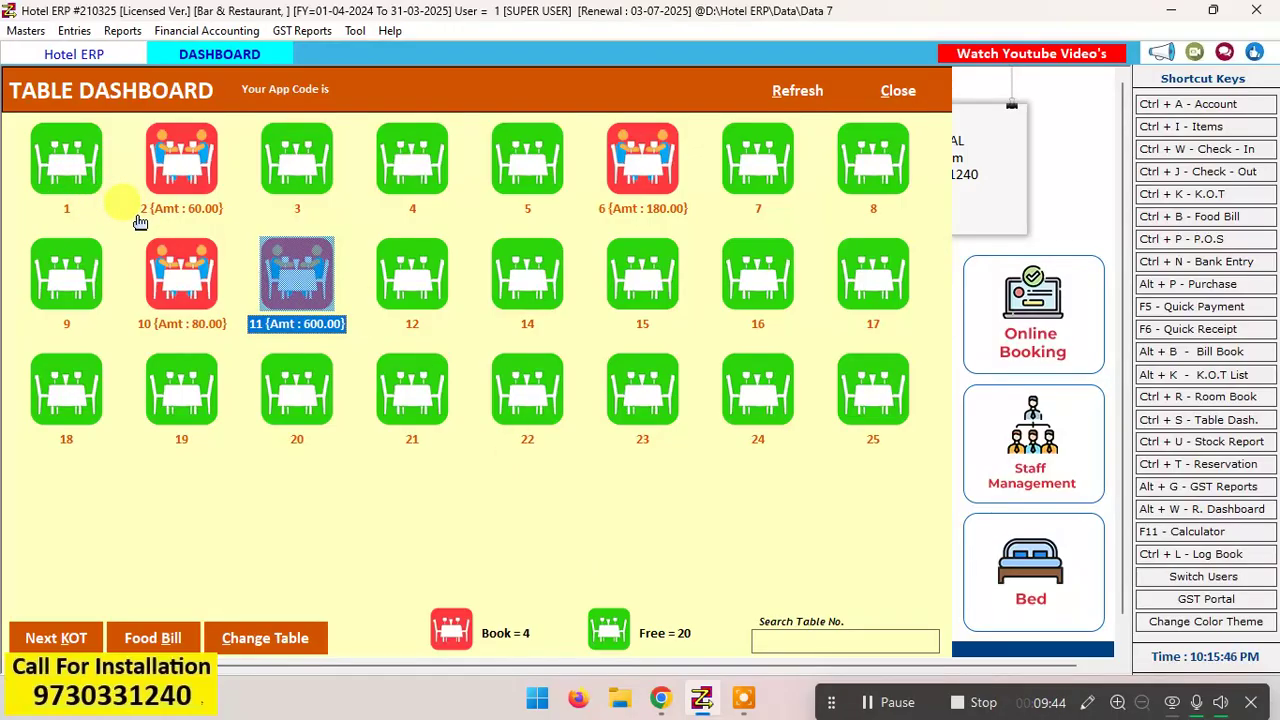
pyautogui.click(200, 215)
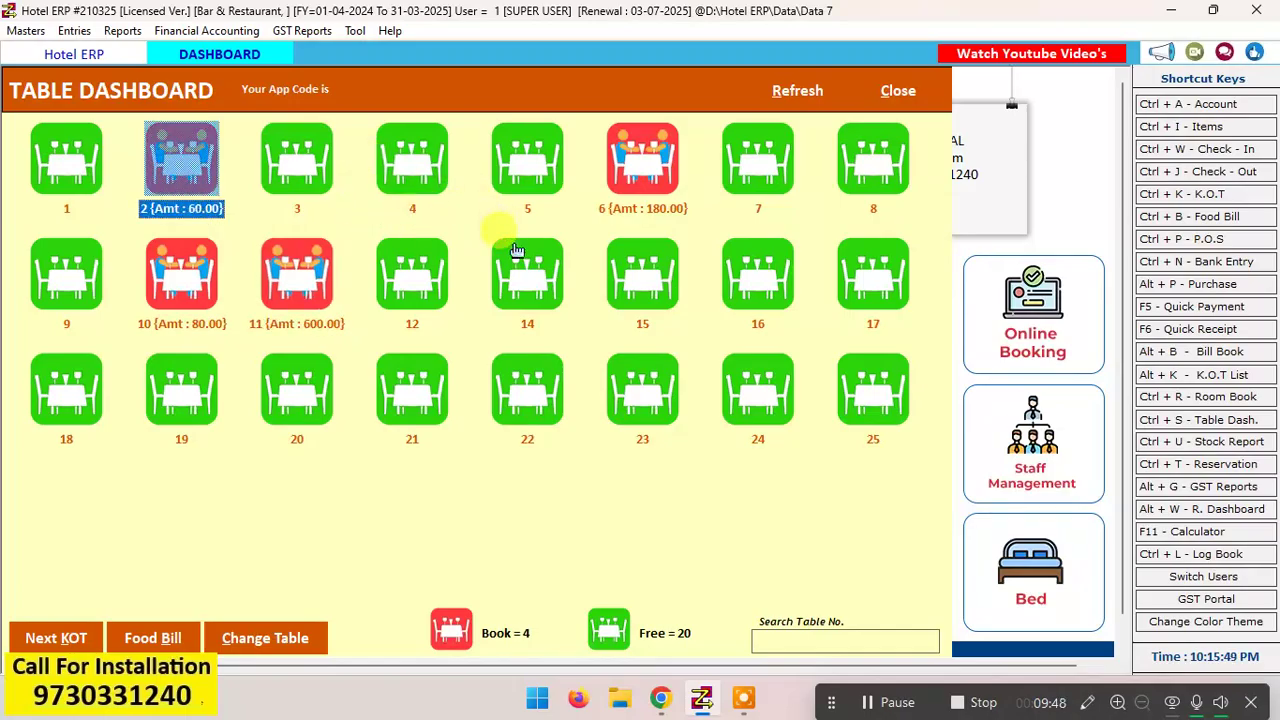
pyautogui.click(611, 360)
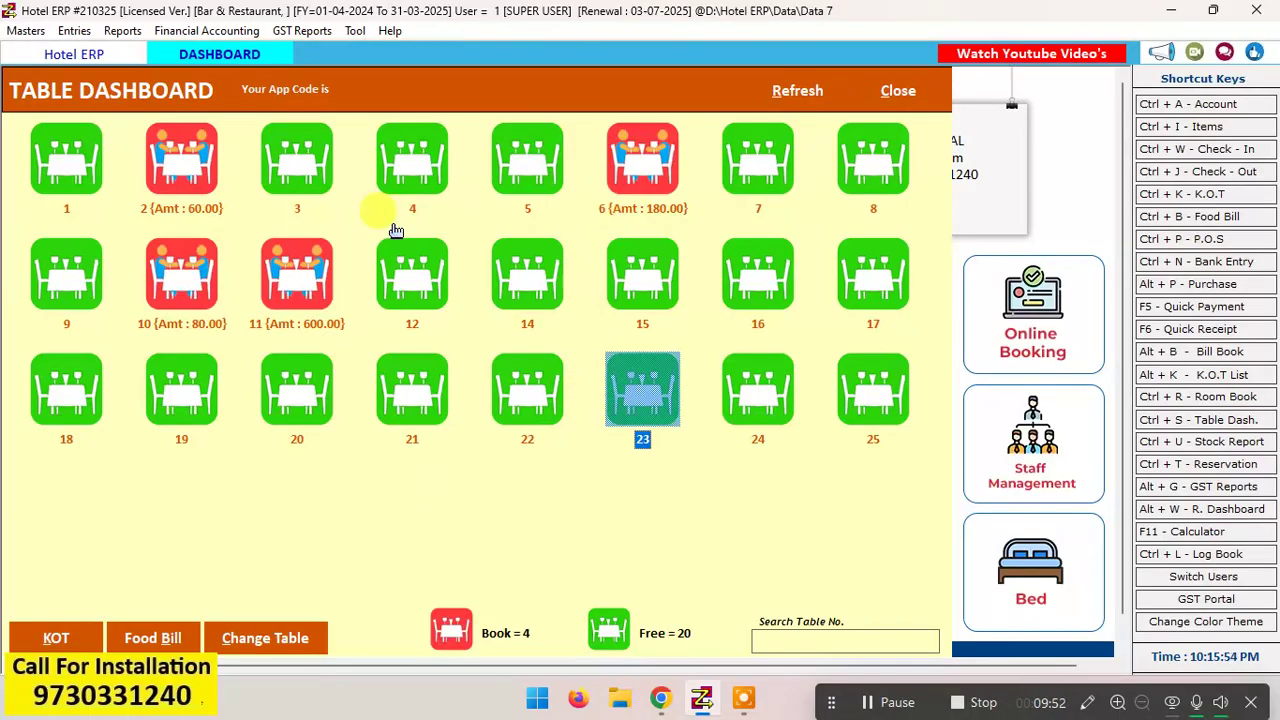
pyautogui.click(318, 405)
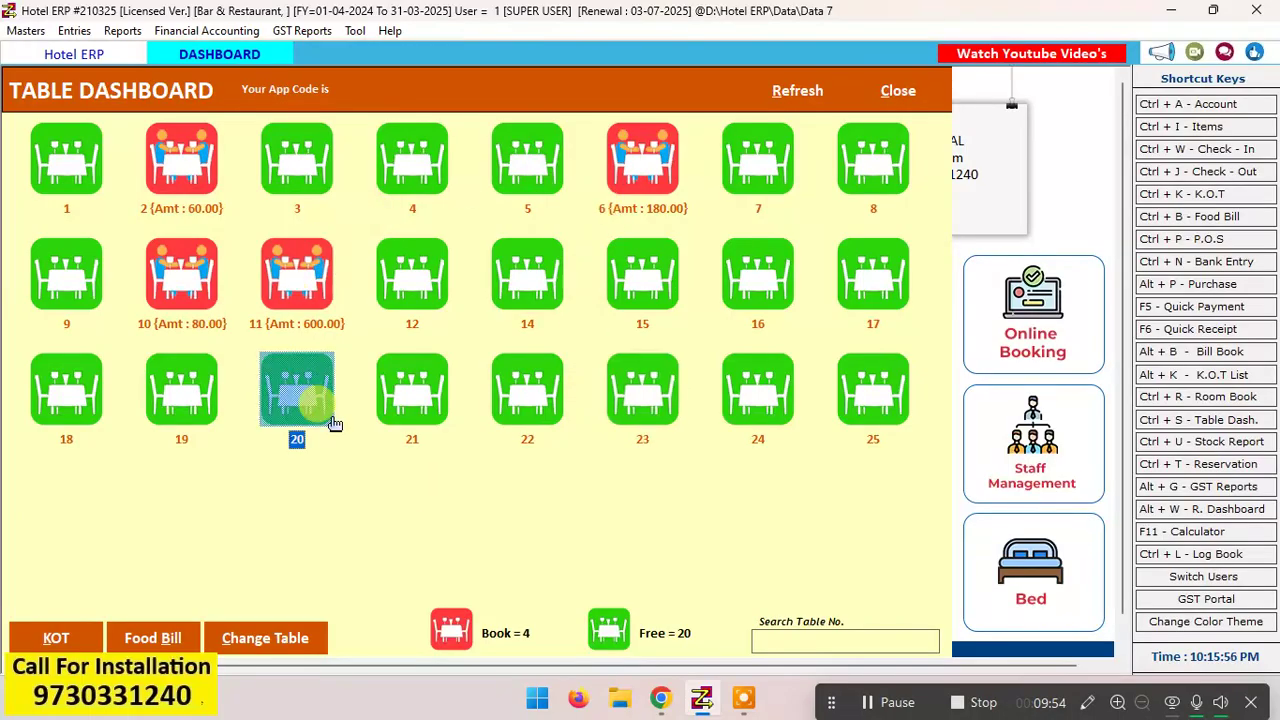
# Step: Open the food bill for table 11, view its print preview and return to the bill
pyautogui.click(307, 291)
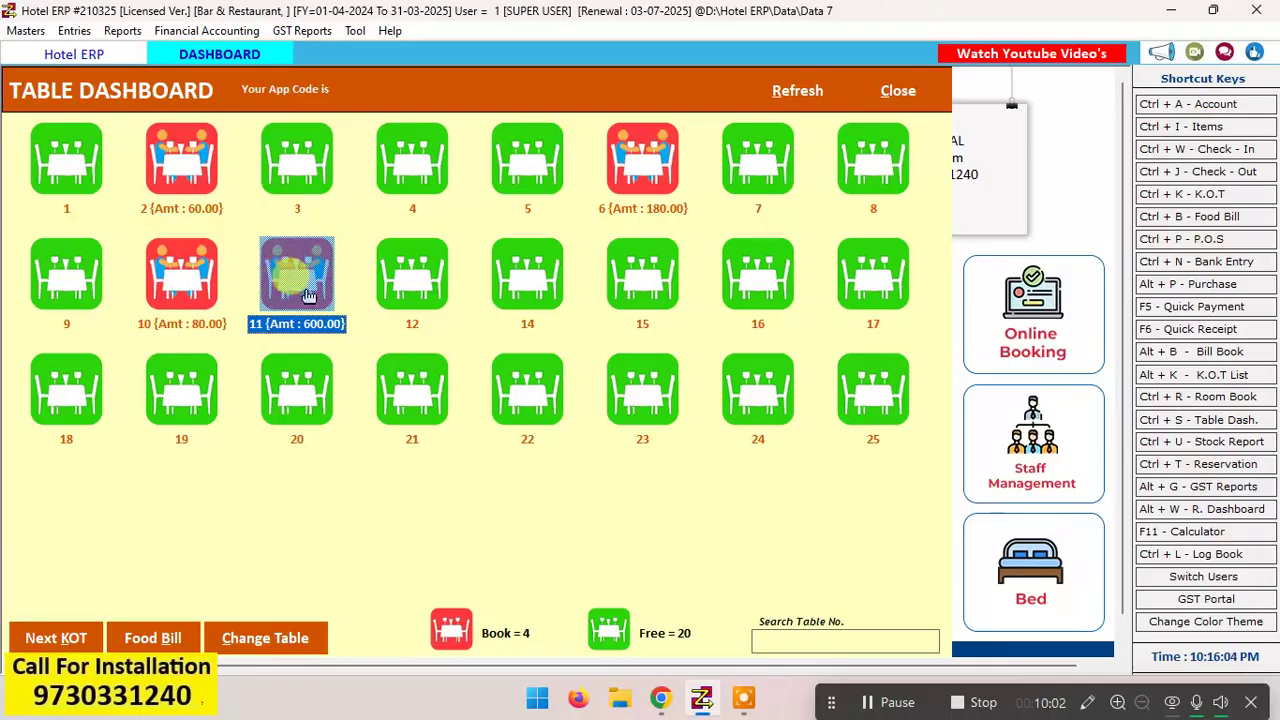
pyautogui.click(155, 642)
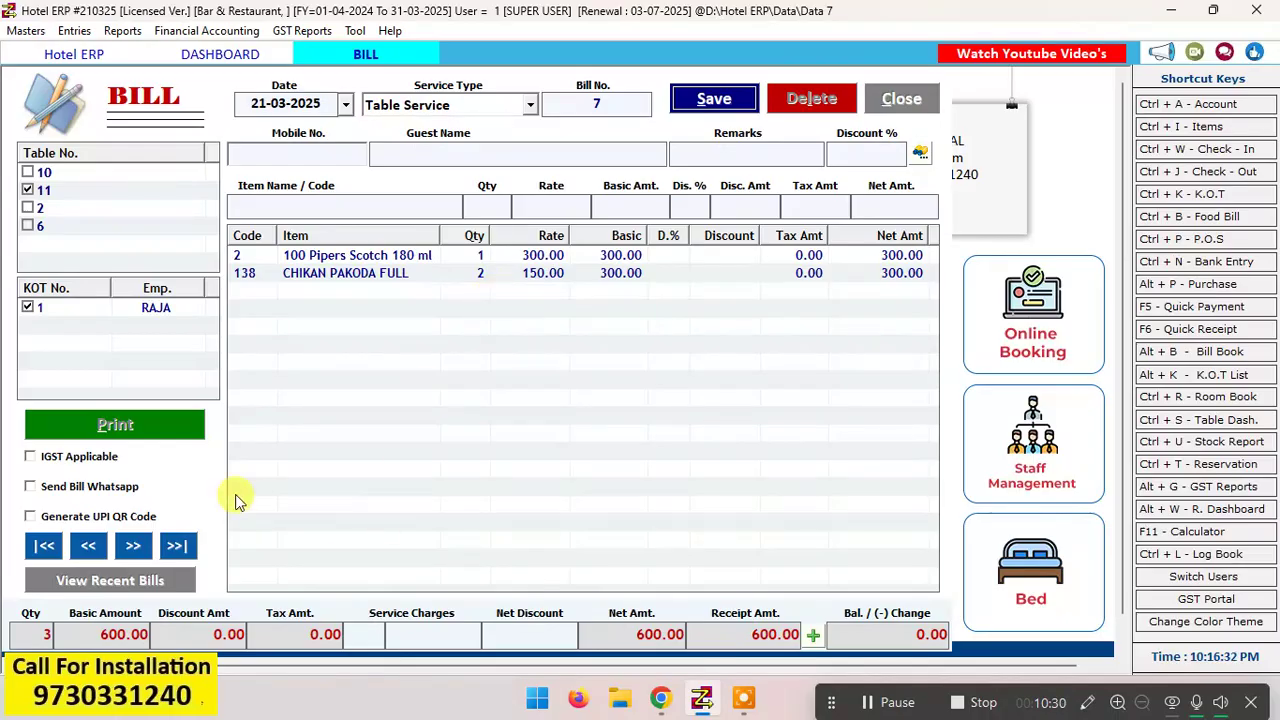
pyautogui.click(136, 425)
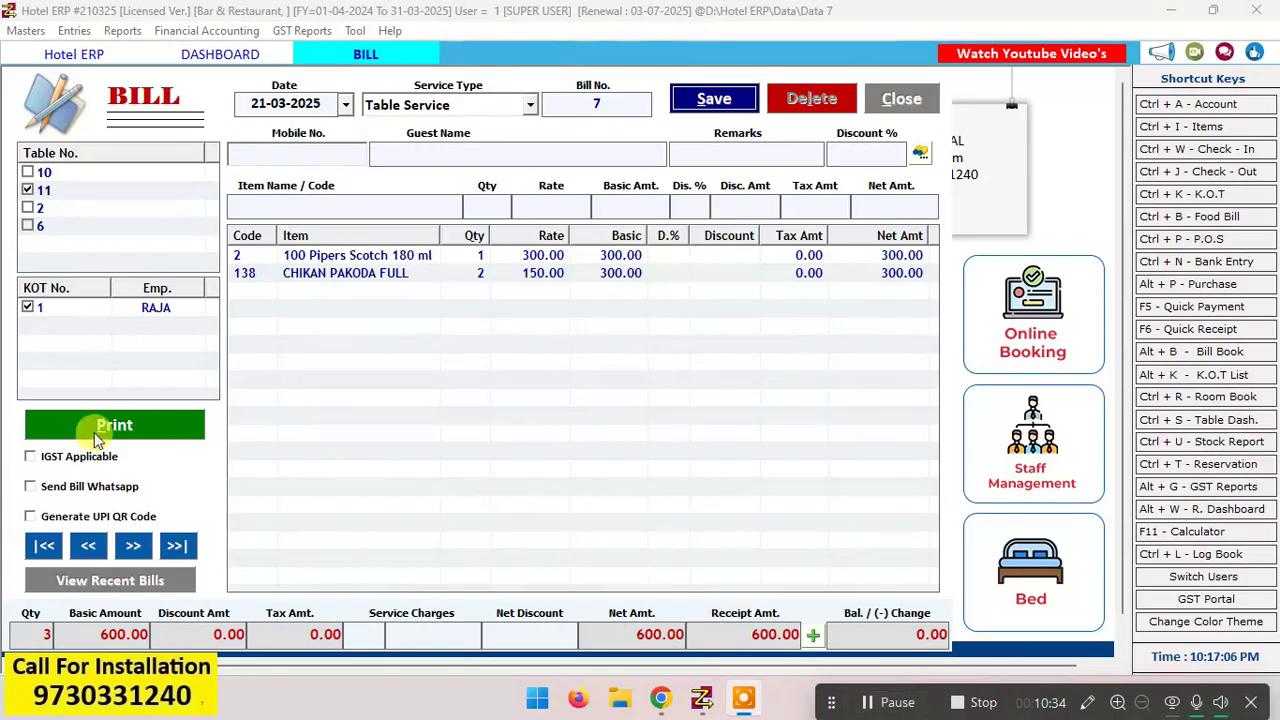
pyautogui.click(136, 426)
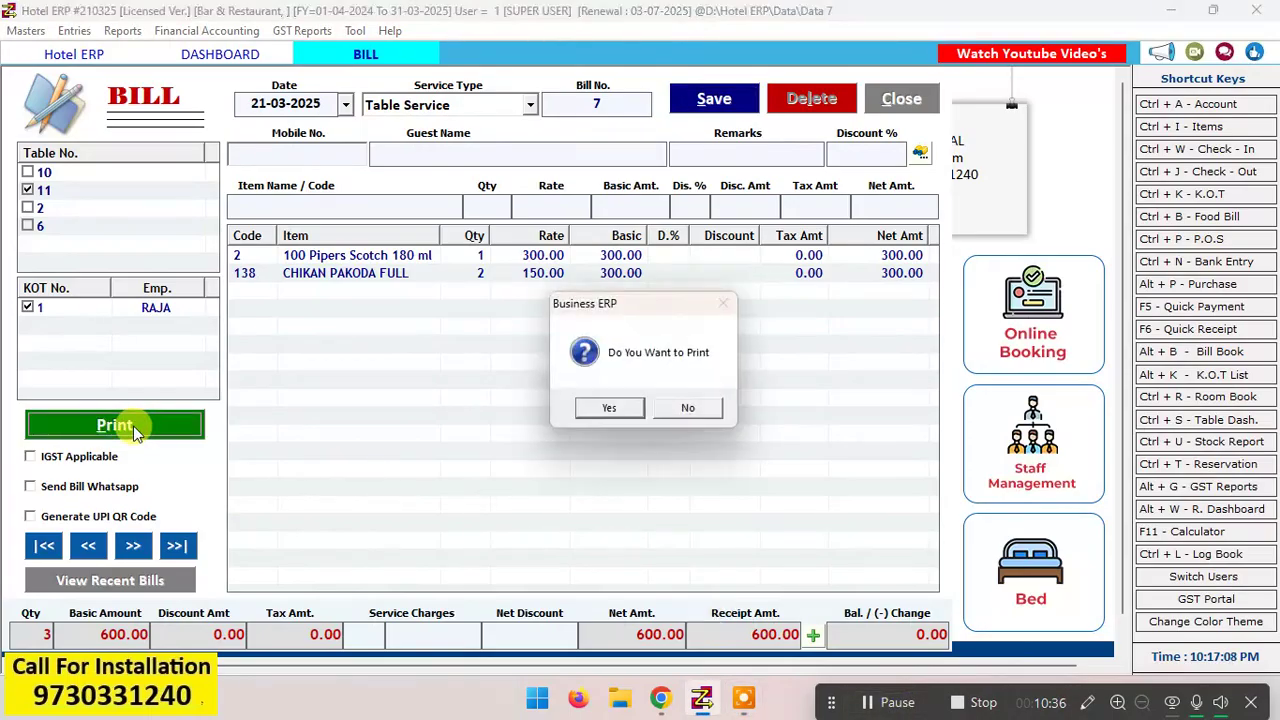
pyautogui.click(610, 408)
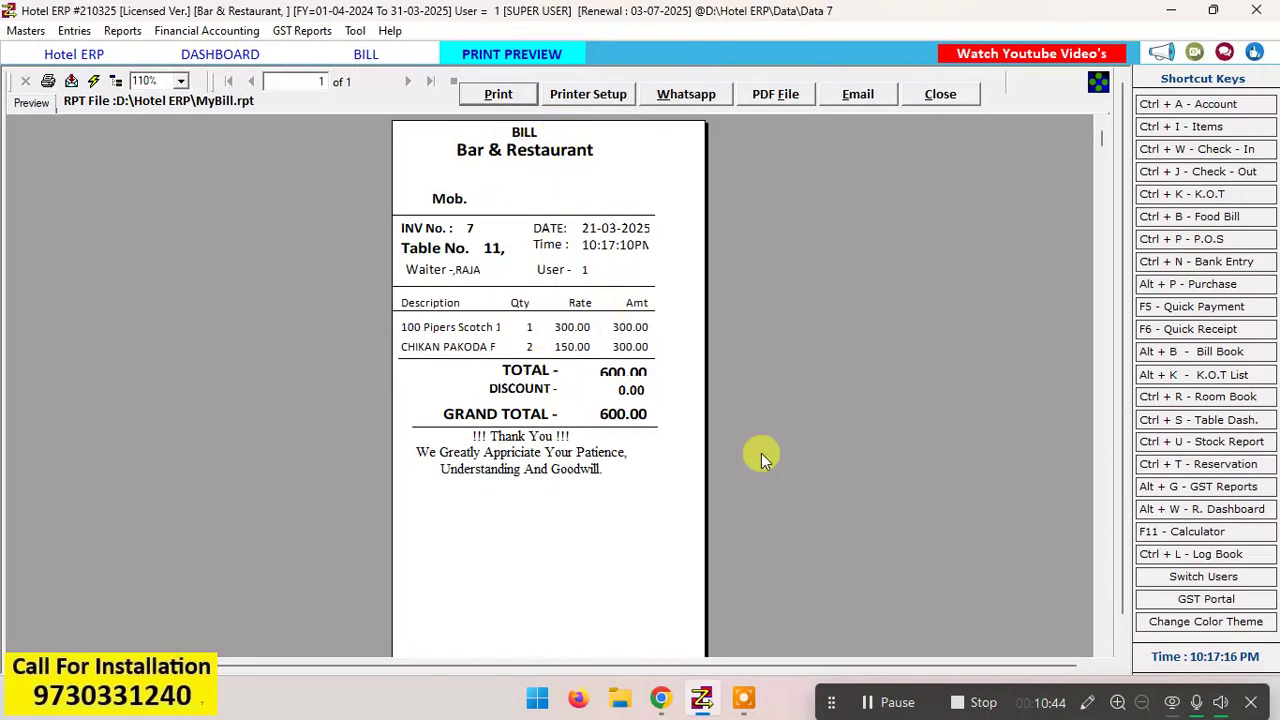
pyautogui.click(882, 703)
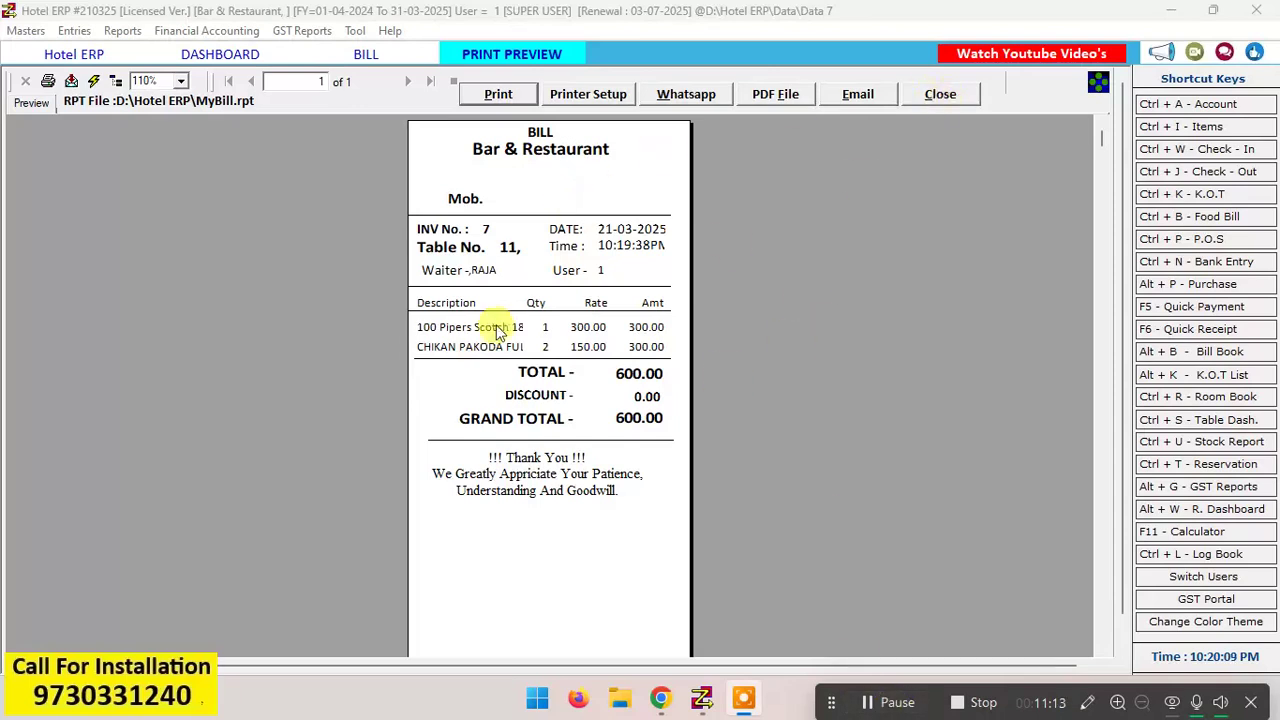
pyautogui.click(962, 97)
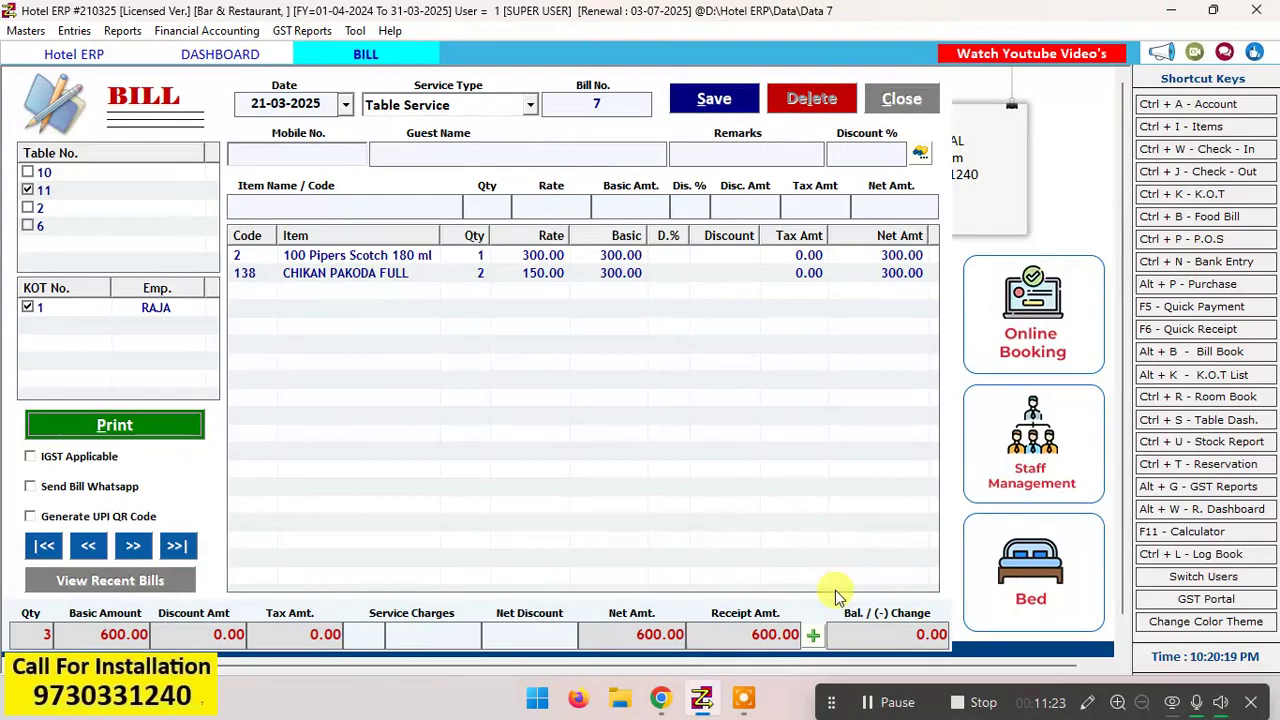
# Step: Open the payment options for the table 11 bill and set the cash amount to 300
pyautogui.click(813, 635)
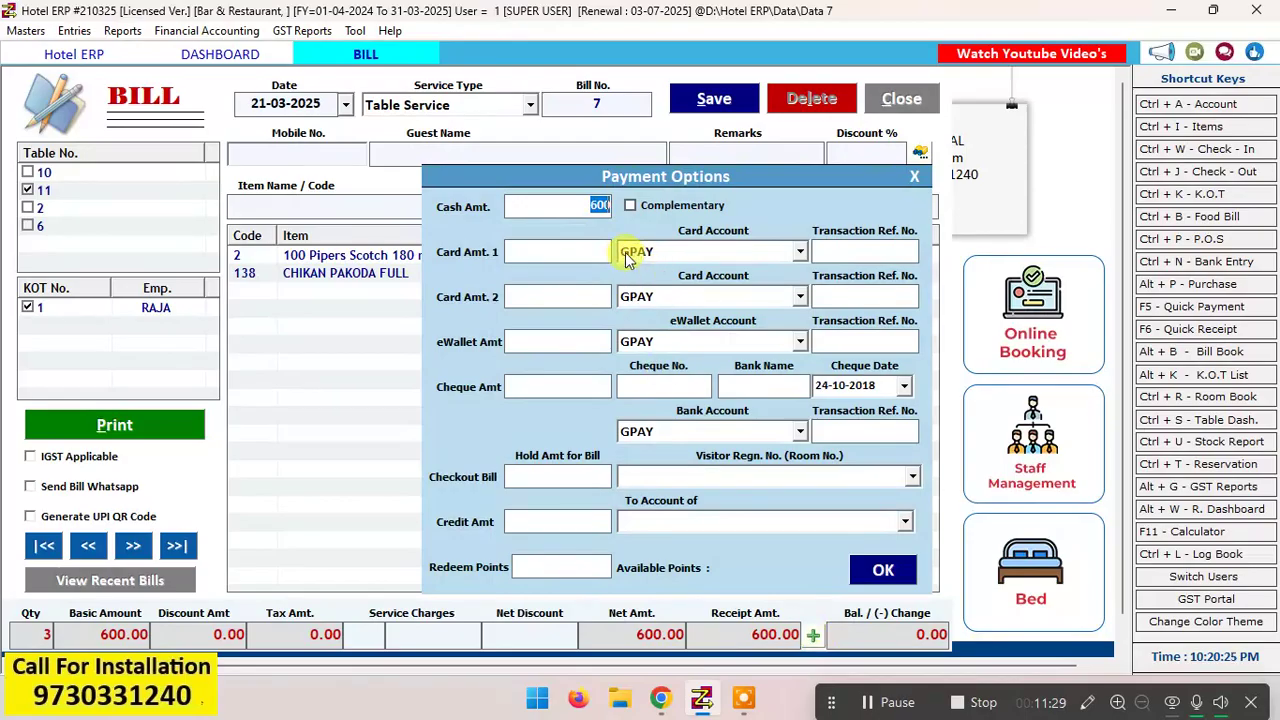
pyautogui.click(720, 255)
pyautogui.click(737, 270)
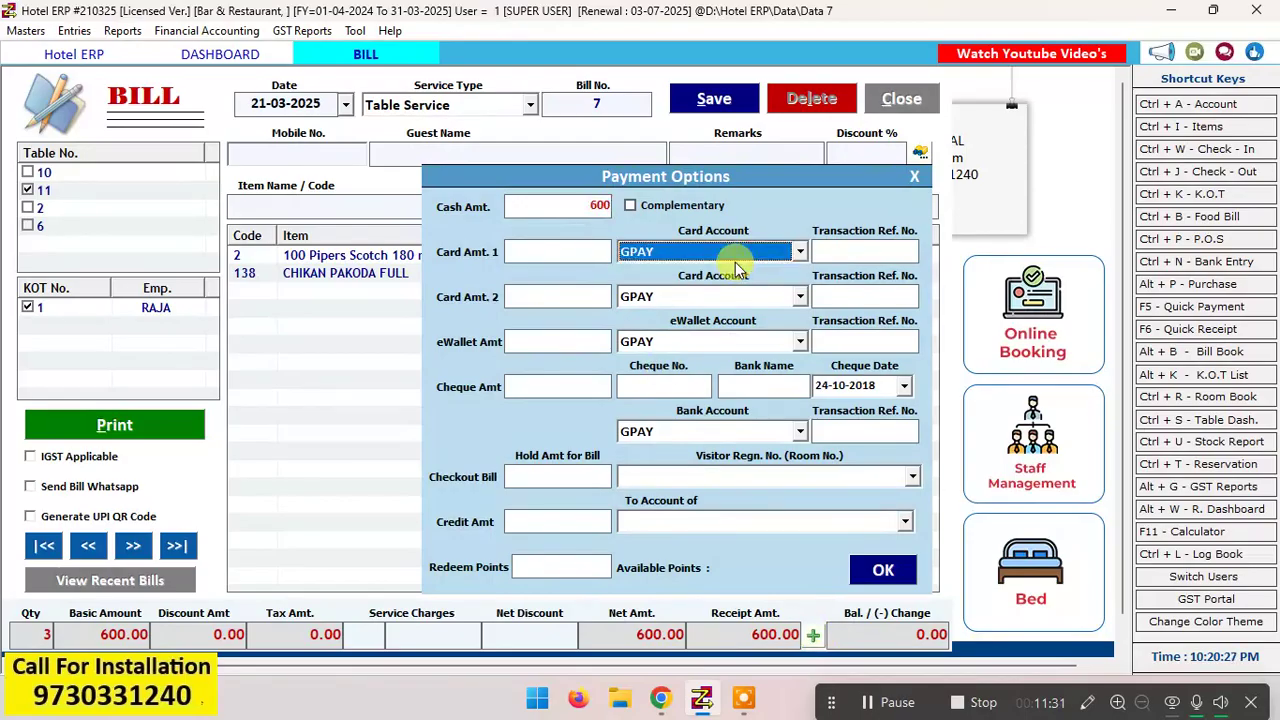
pyautogui.click(594, 205)
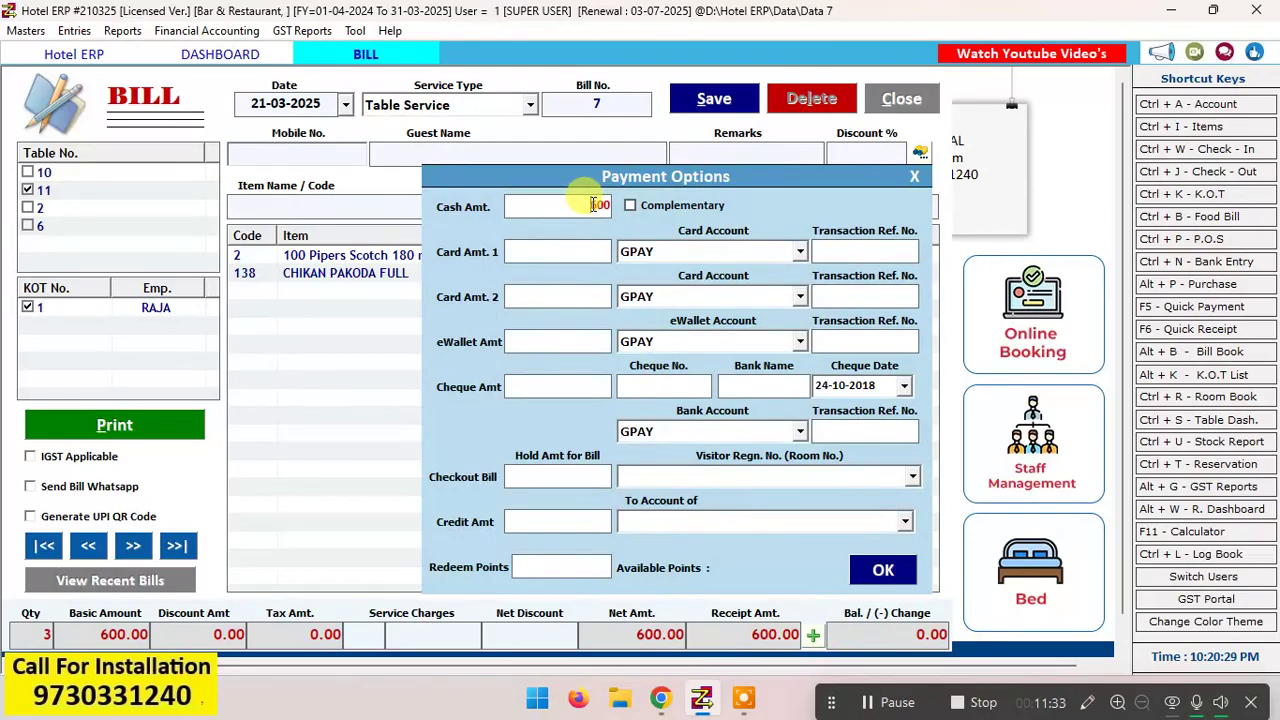
pyautogui.press('BackSpace')
pyautogui.write('3')
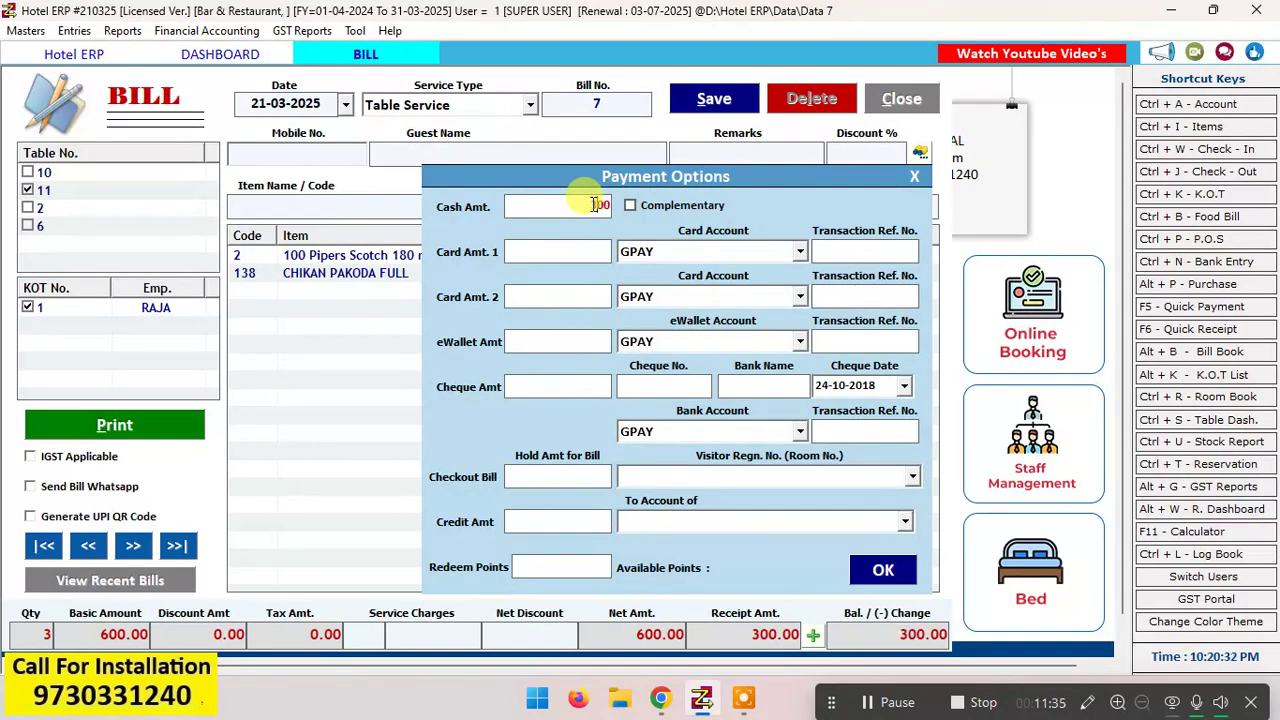
pyautogui.click(543, 256)
pyautogui.write('300')
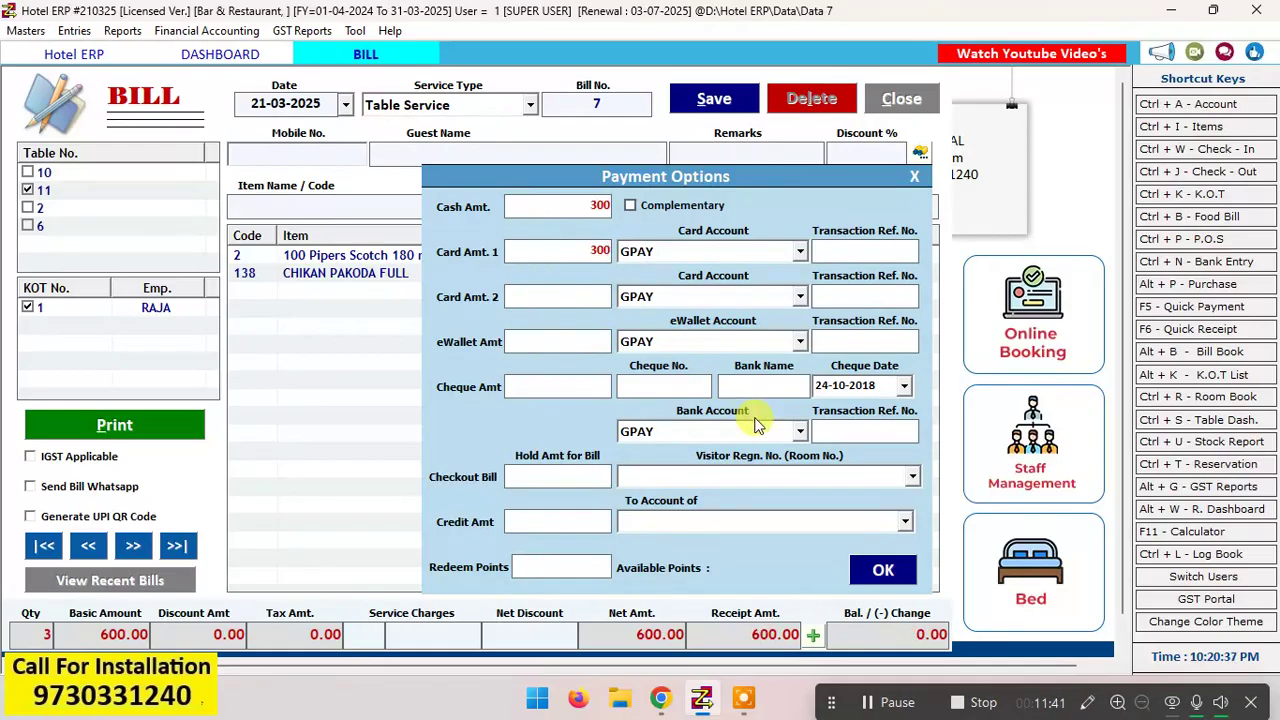
pyautogui.press('BackSpace')
pyautogui.press('BackSpace')
pyautogui.press('BackSpace')
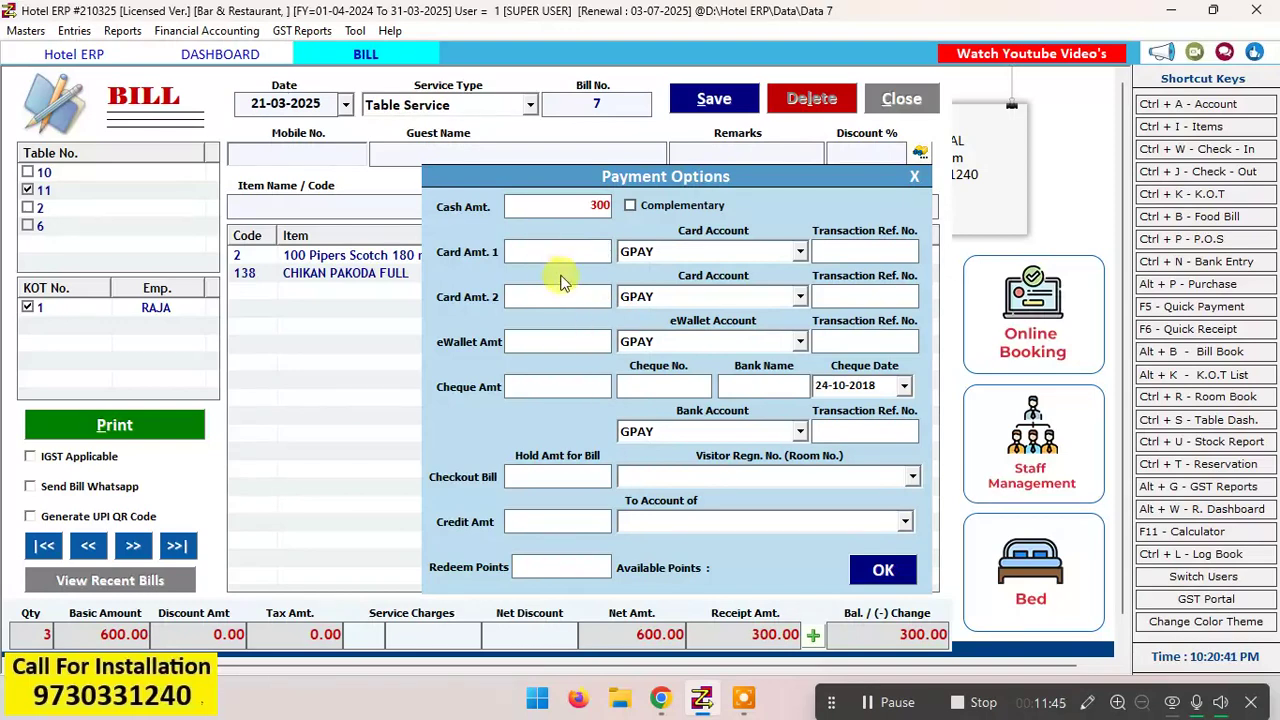
# Step: Enter an eWallet amount of 300 against the GPAY account and accept the payment options
pyautogui.write('300')
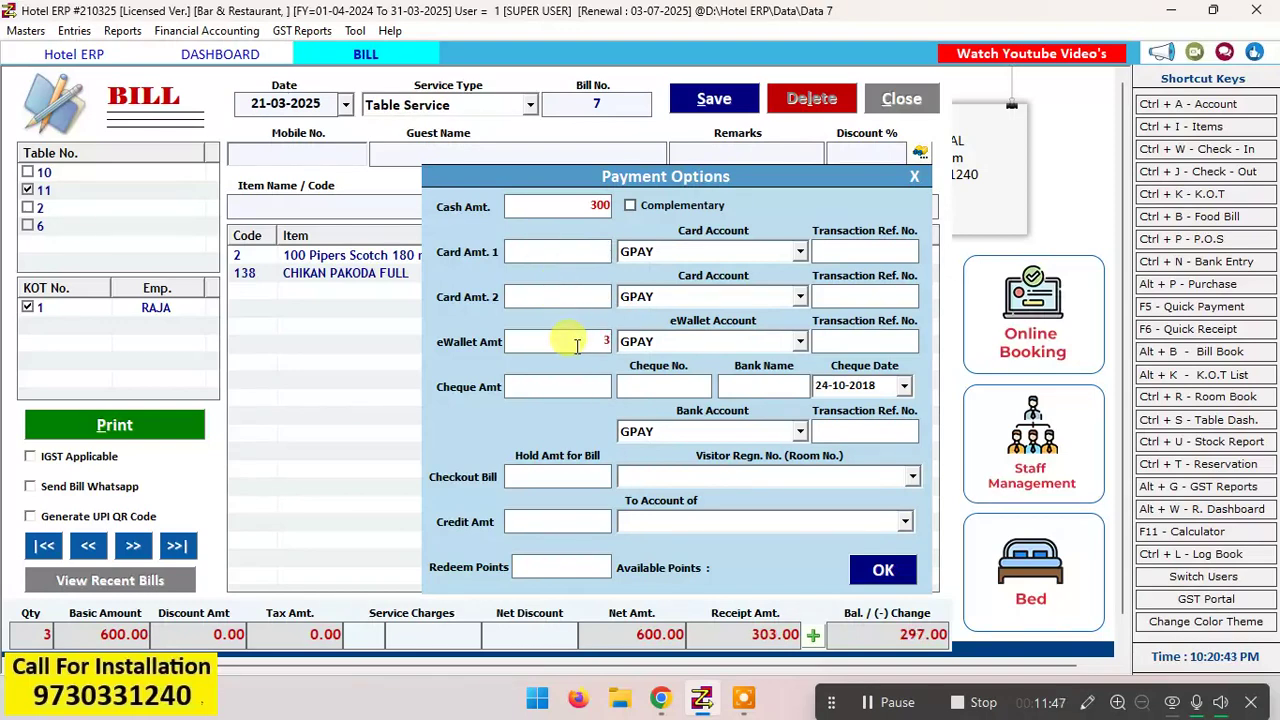
pyautogui.click(884, 570)
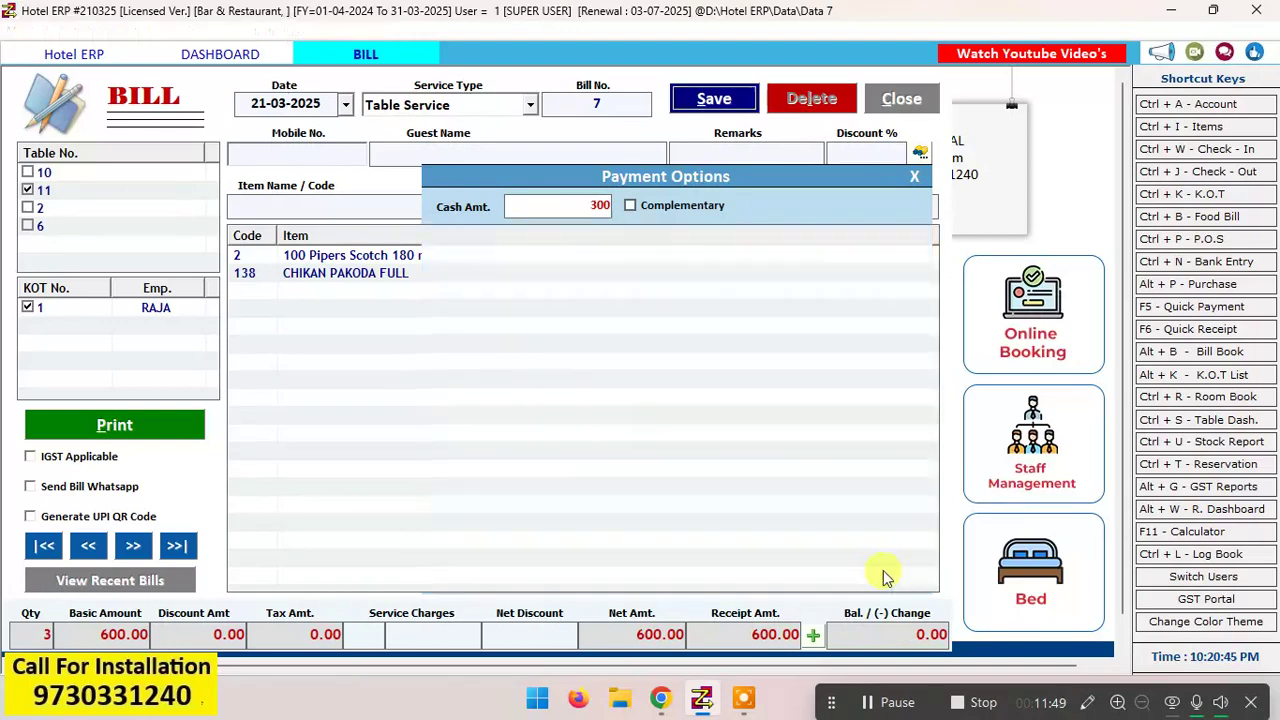
# Step: Save the table 11 bill without printing it and return to the table dashboard
pyautogui.click(713, 105)
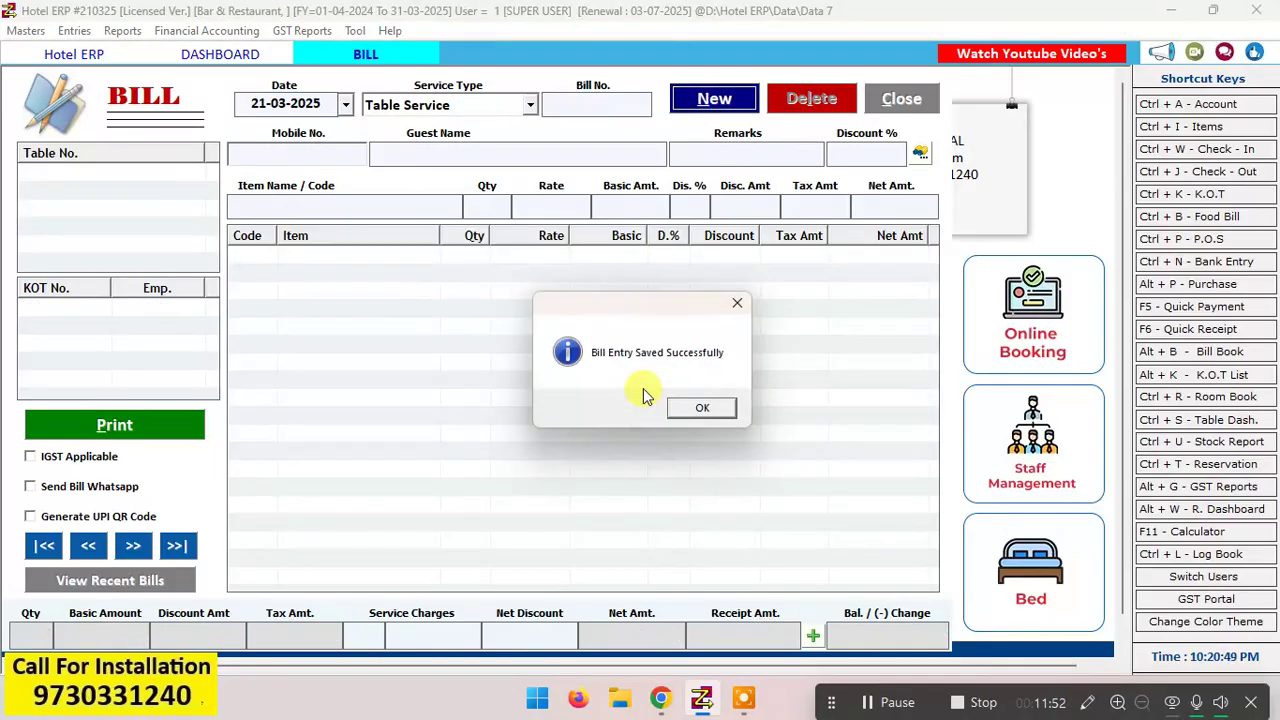
pyautogui.click(692, 409)
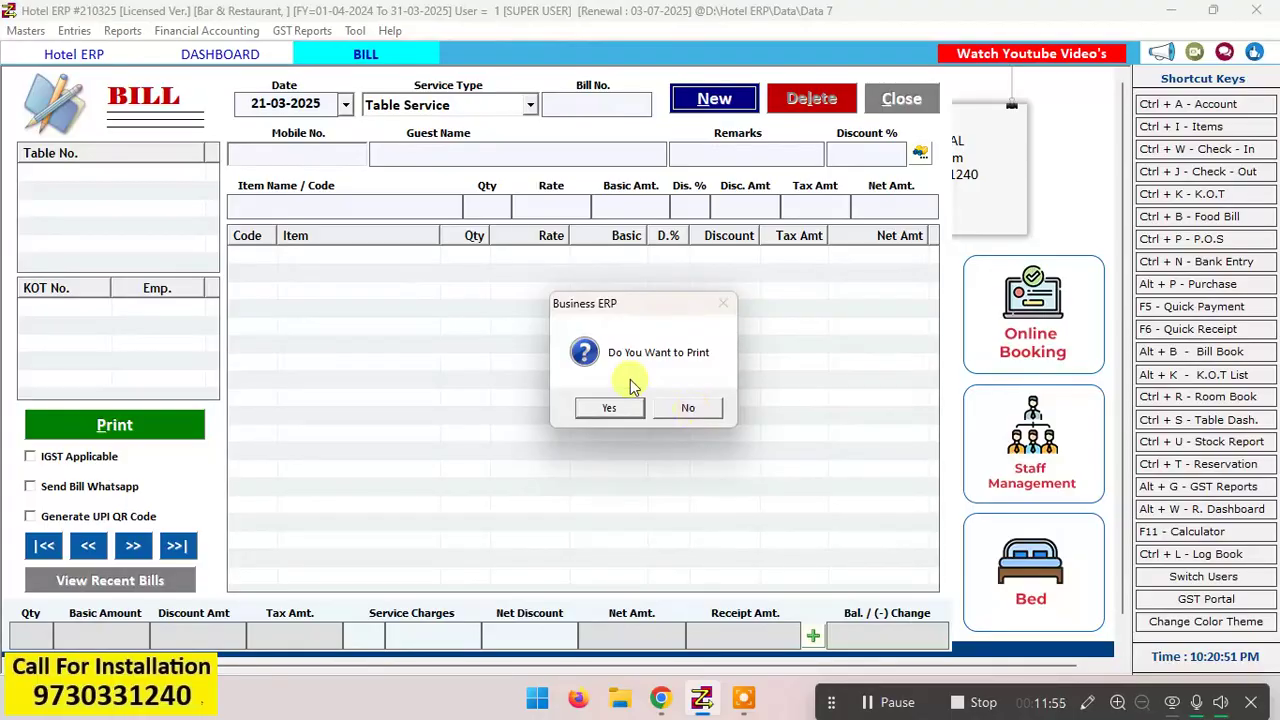
pyautogui.click(686, 410)
pyautogui.click(900, 108)
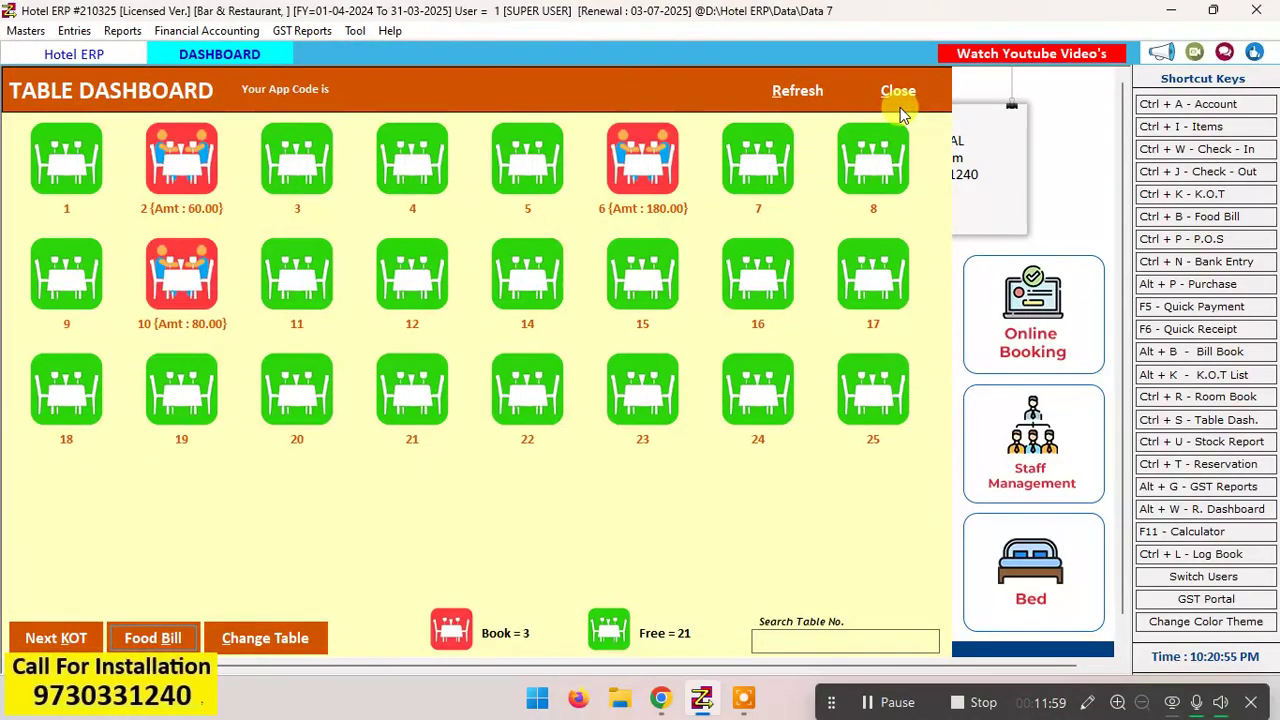
# Step: Select table 11 to check it, refresh the table dashboard and close it
pyautogui.click(284, 274)
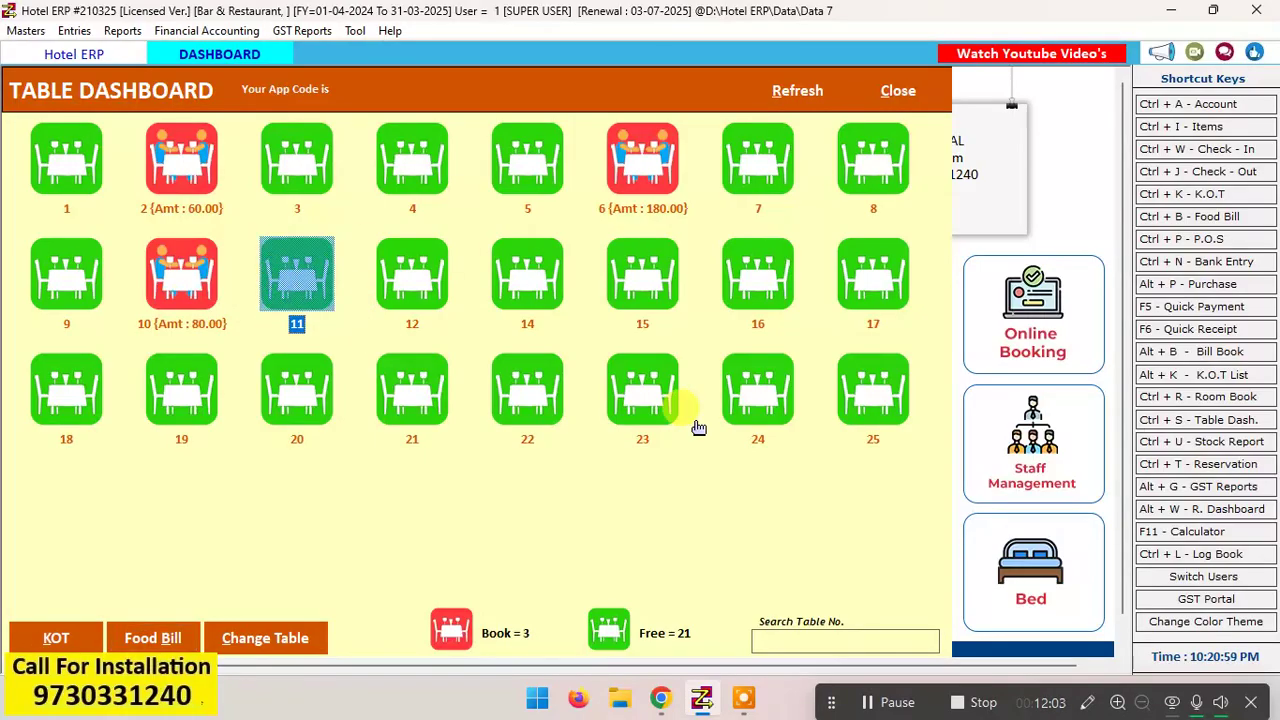
pyautogui.click(798, 90)
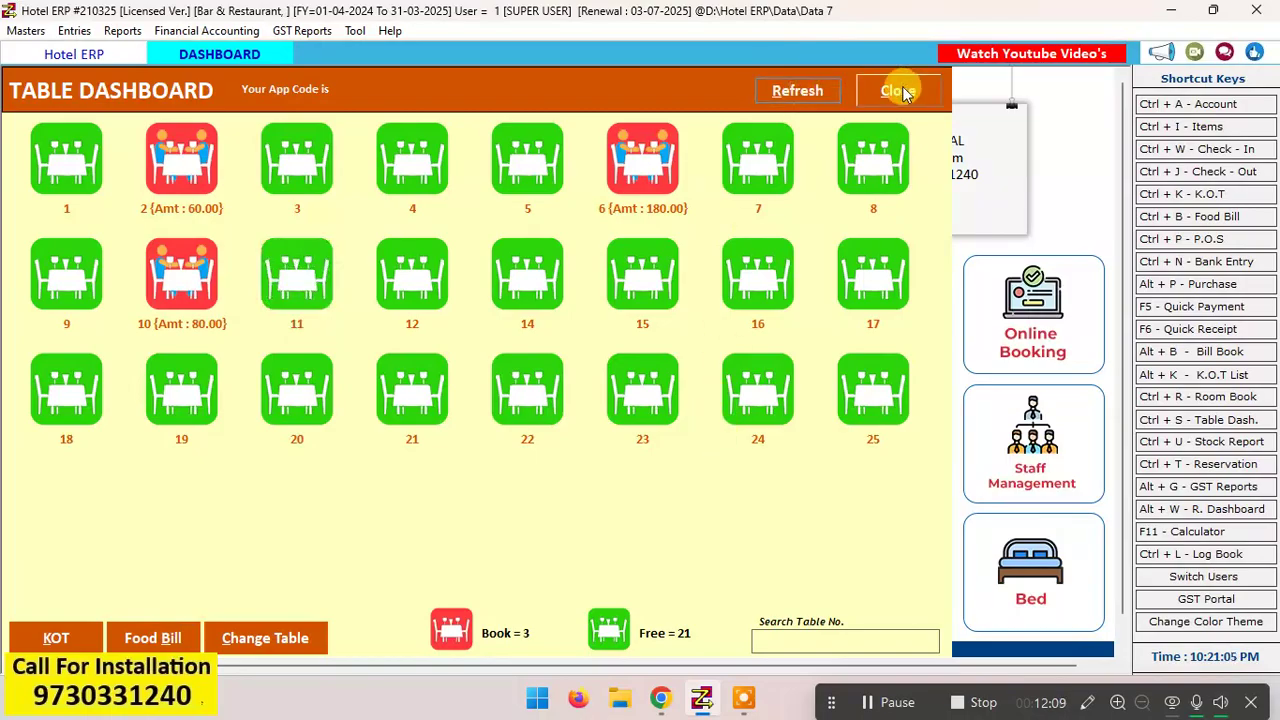
pyautogui.click(897, 91)
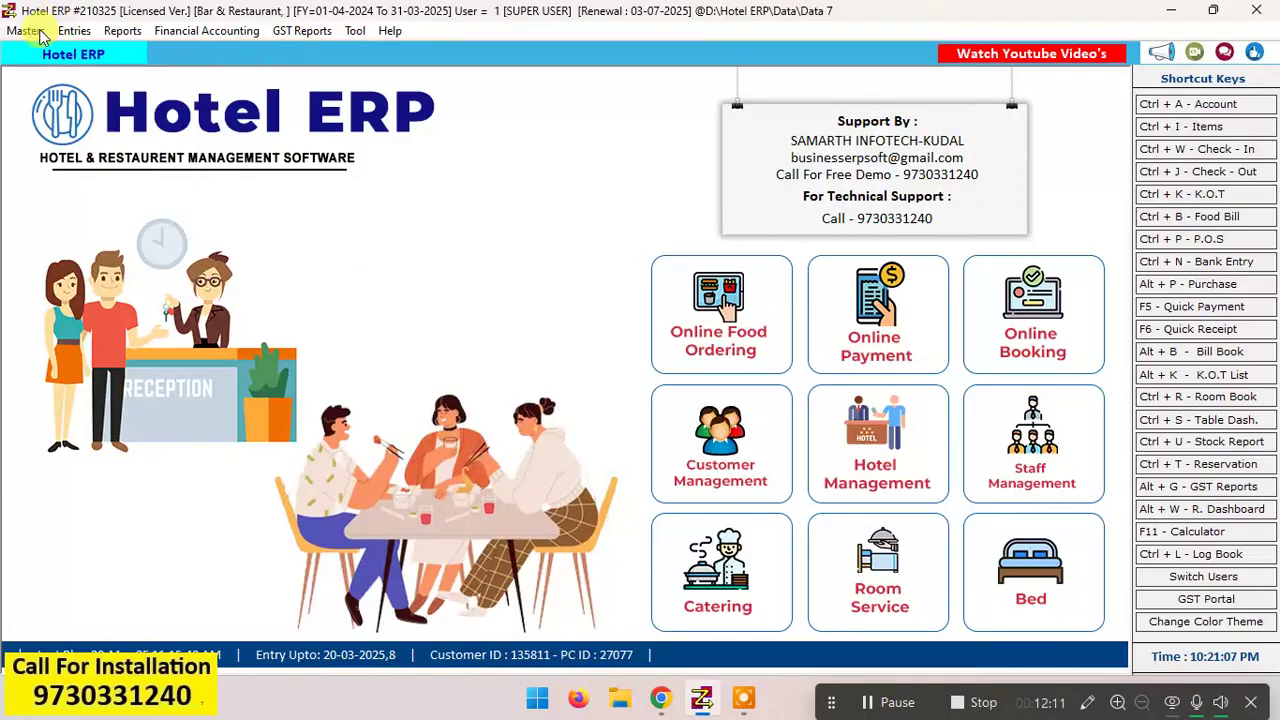
pyautogui.click(26, 30)
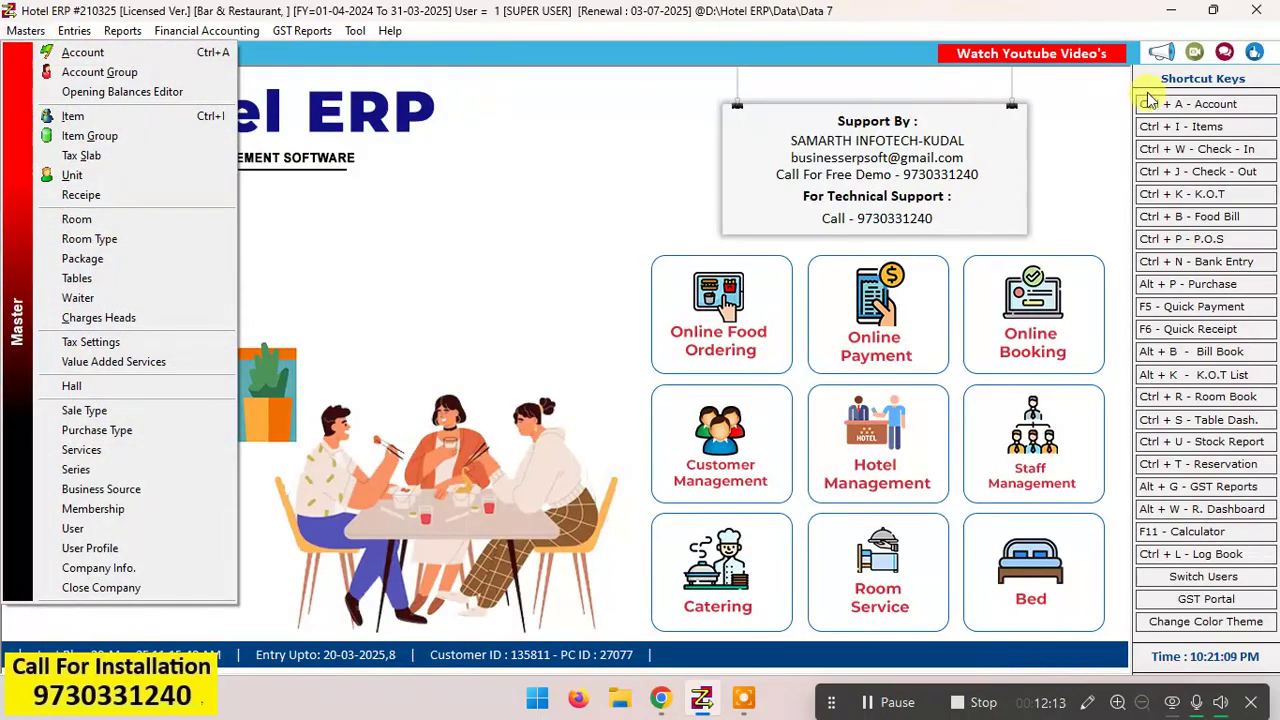
pyautogui.click(1208, 126)
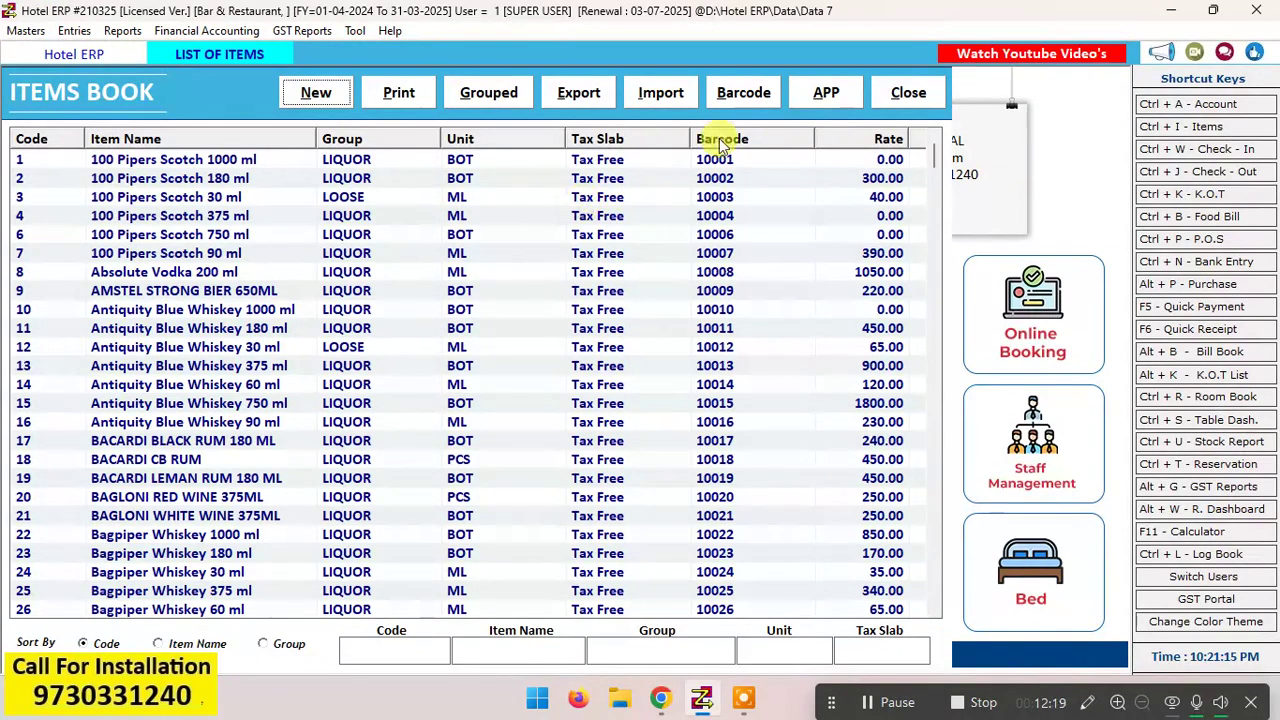
pyautogui.click(906, 93)
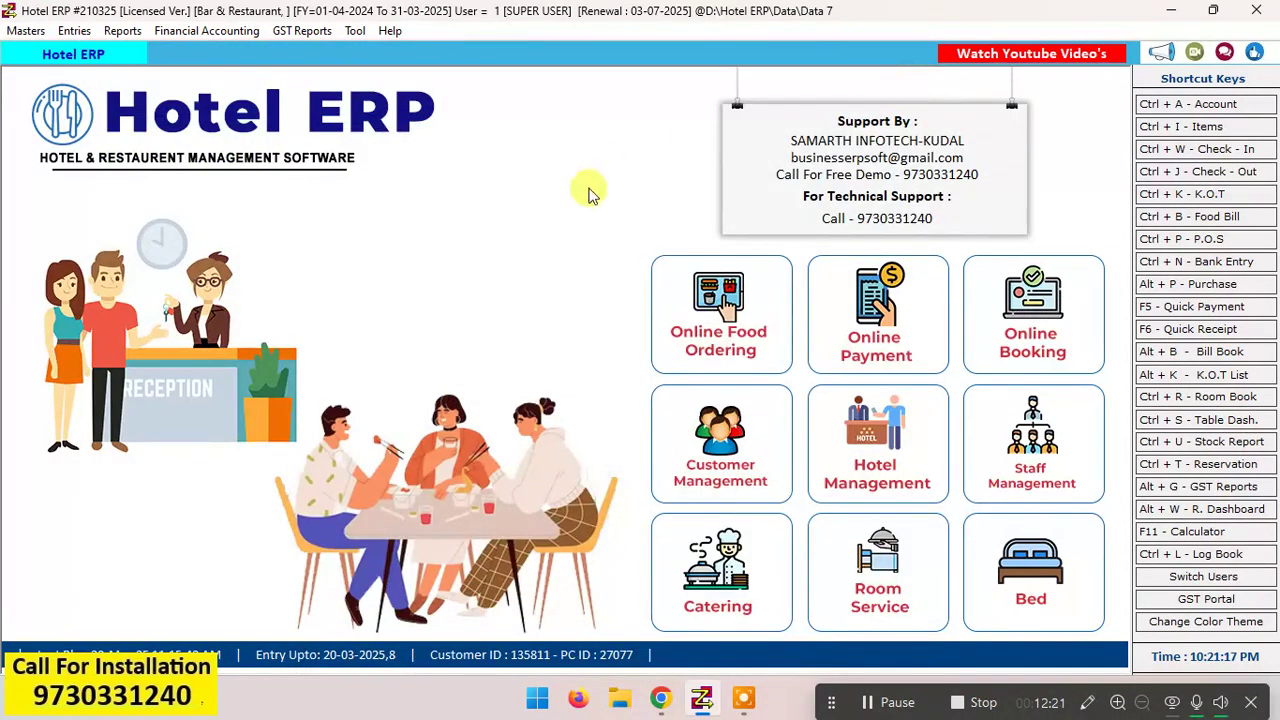
# Step: Open the items book and select the item 100 Pipers Scotch 30 ml
pyautogui.click(1200, 128)
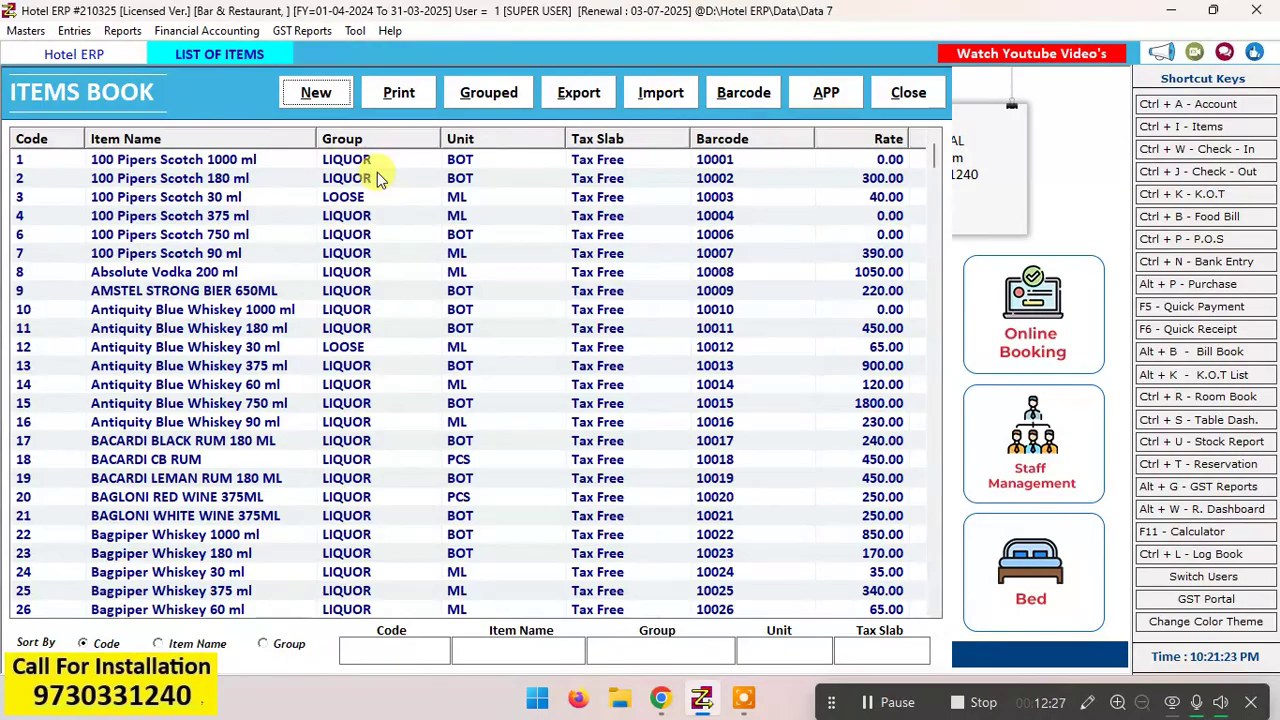
pyautogui.click(219, 199)
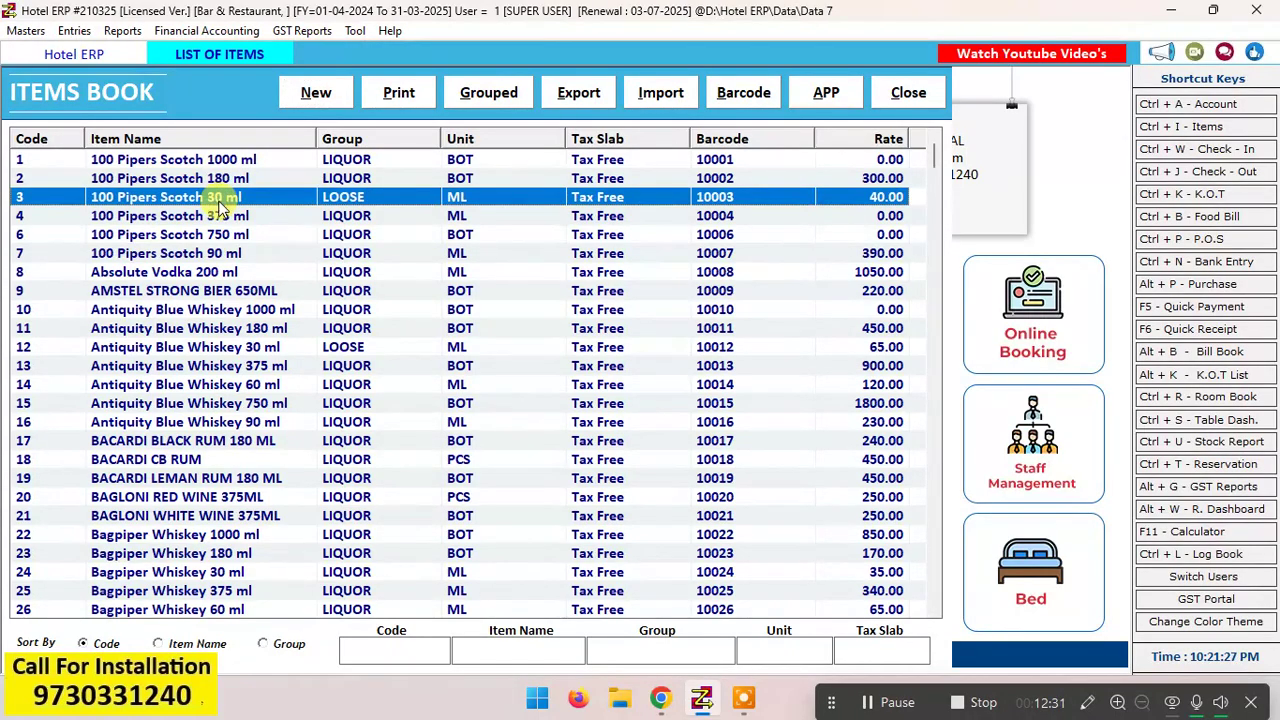
# Step: Open the item 100 Pipers Scotch 750 ml for editing and review its group choices and item name
pyautogui.click(221, 236)
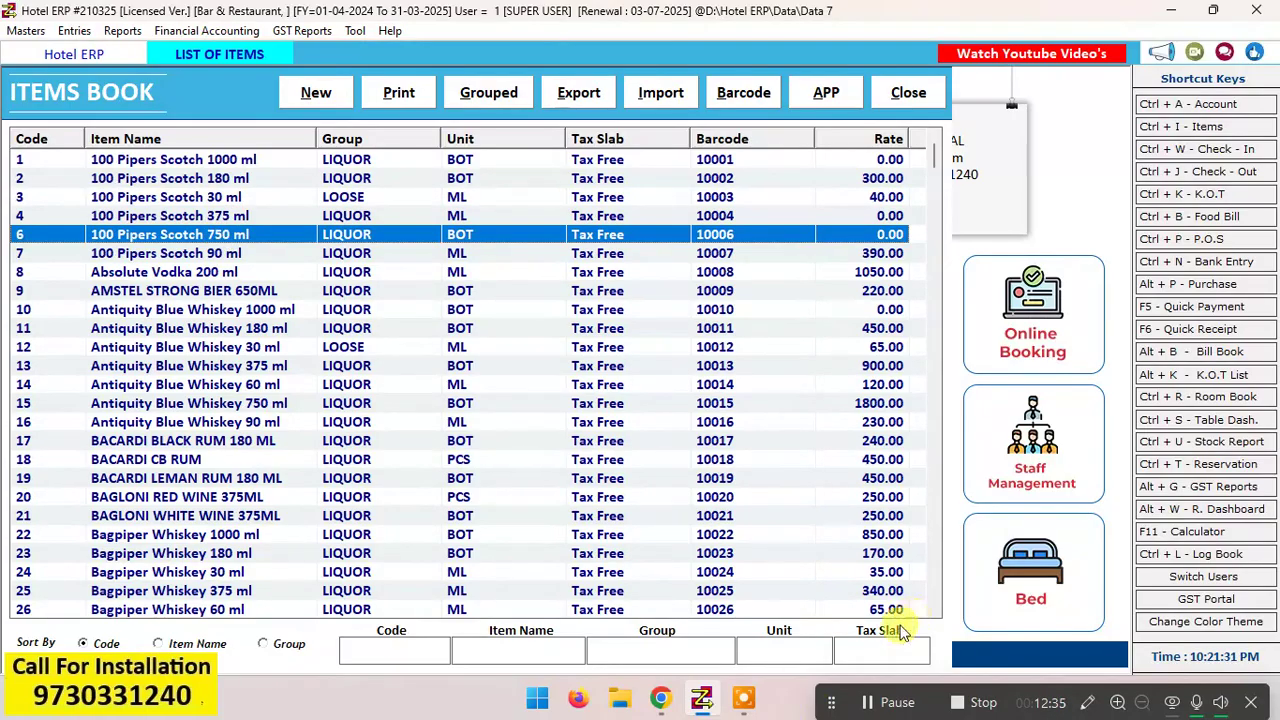
pyautogui.click(884, 703)
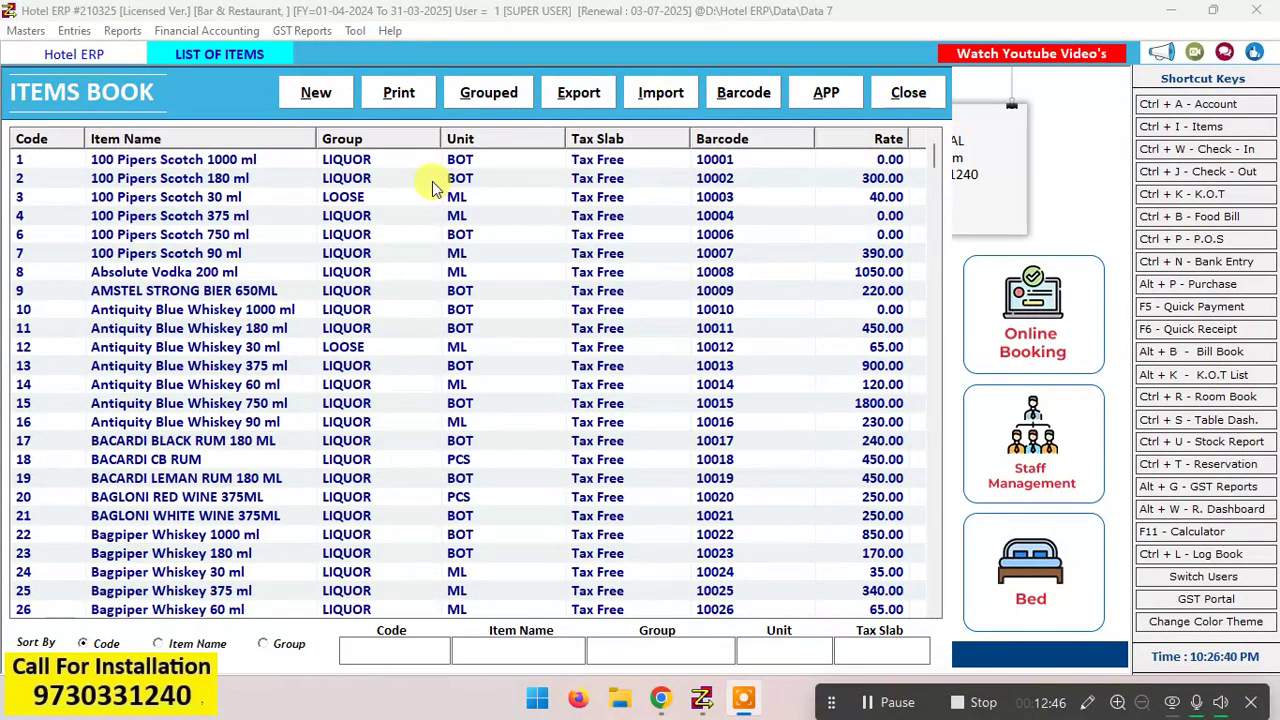
pyautogui.click(215, 235)
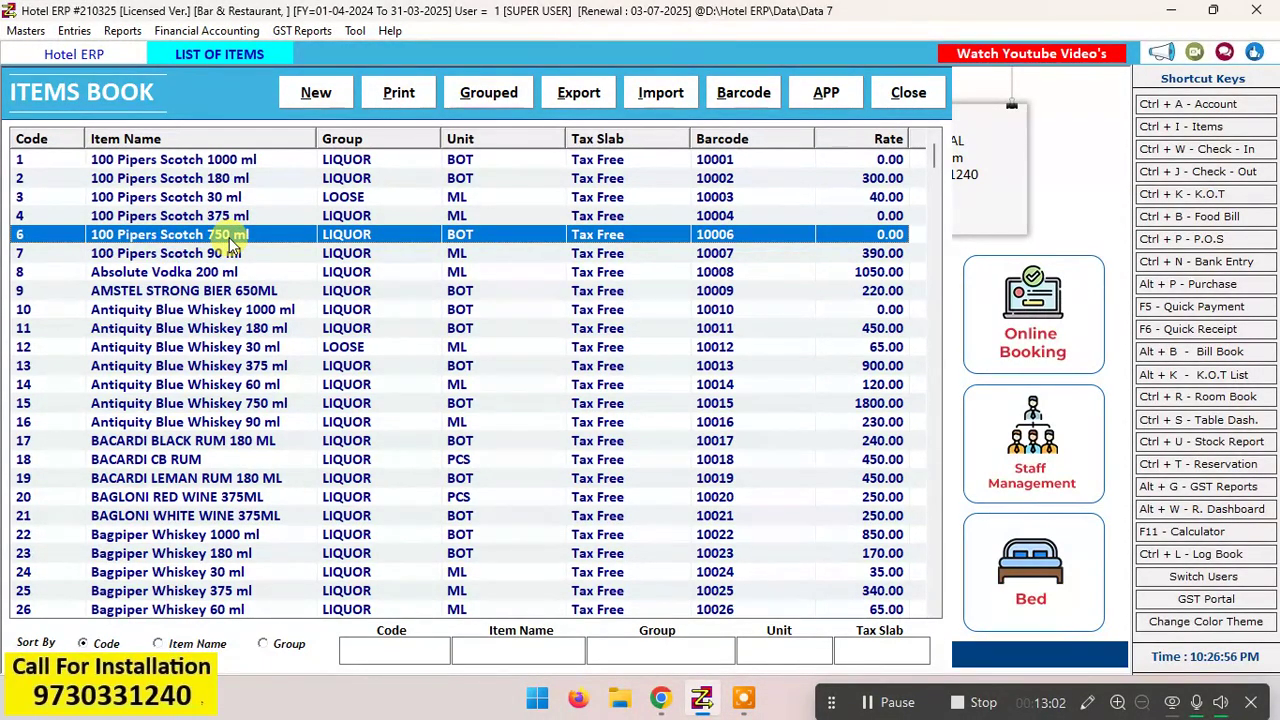
pyautogui.doubleClick(229, 237)
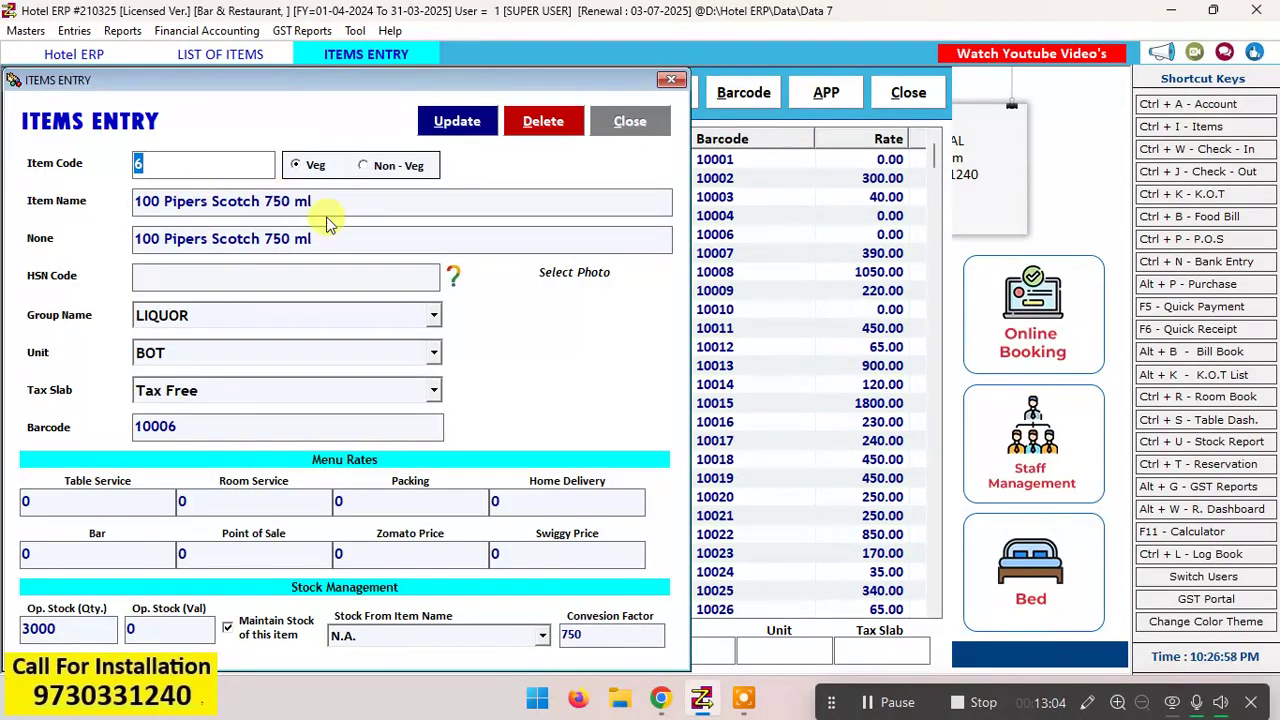
pyautogui.click(425, 322)
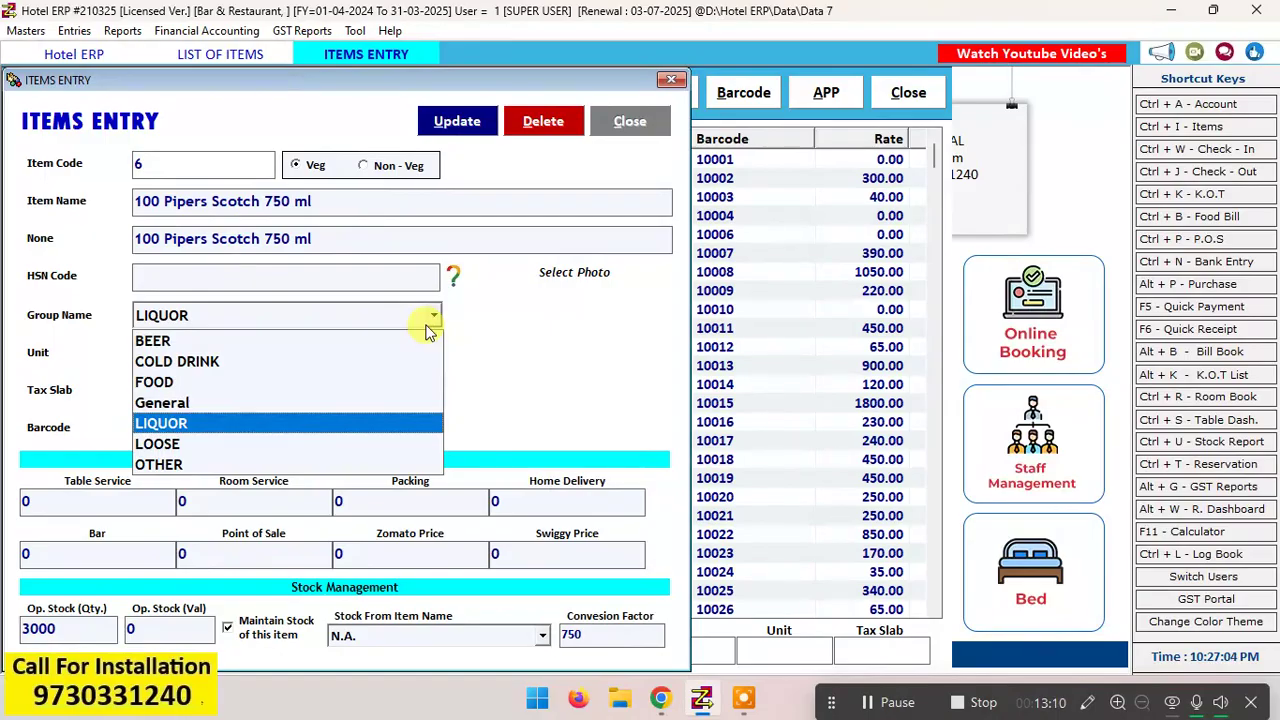
pyautogui.click(425, 326)
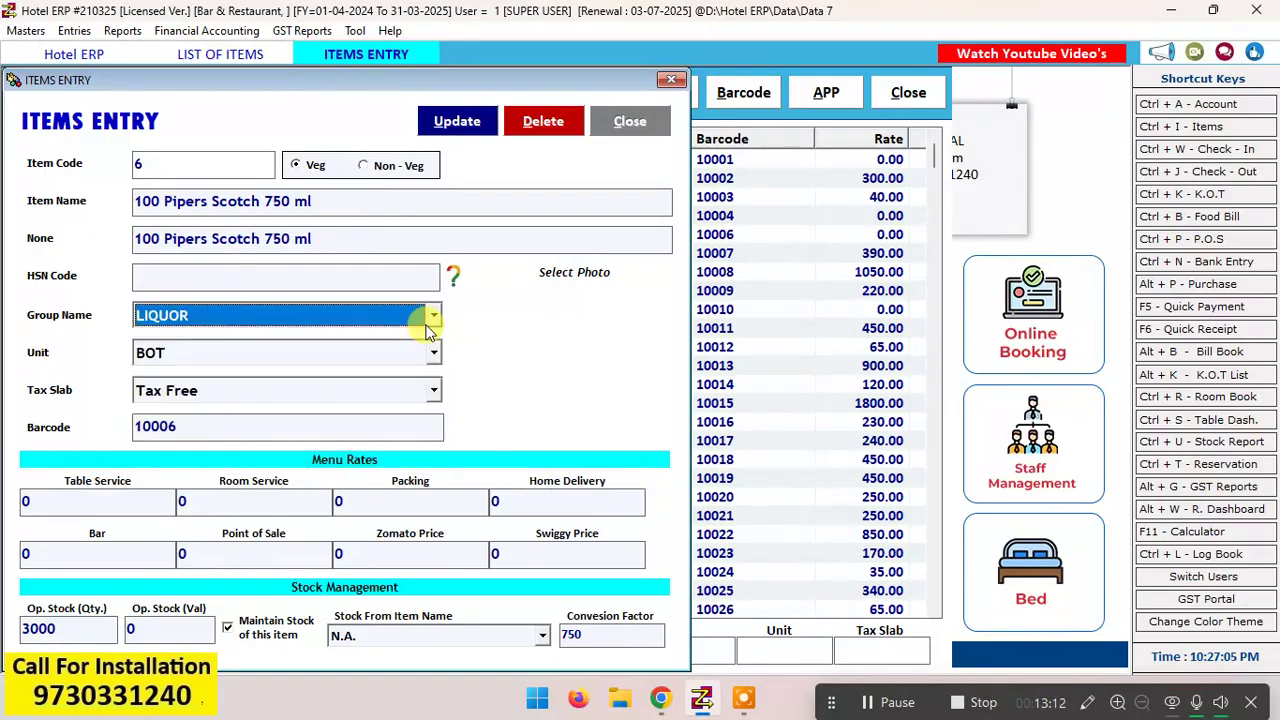
pyautogui.click(363, 197)
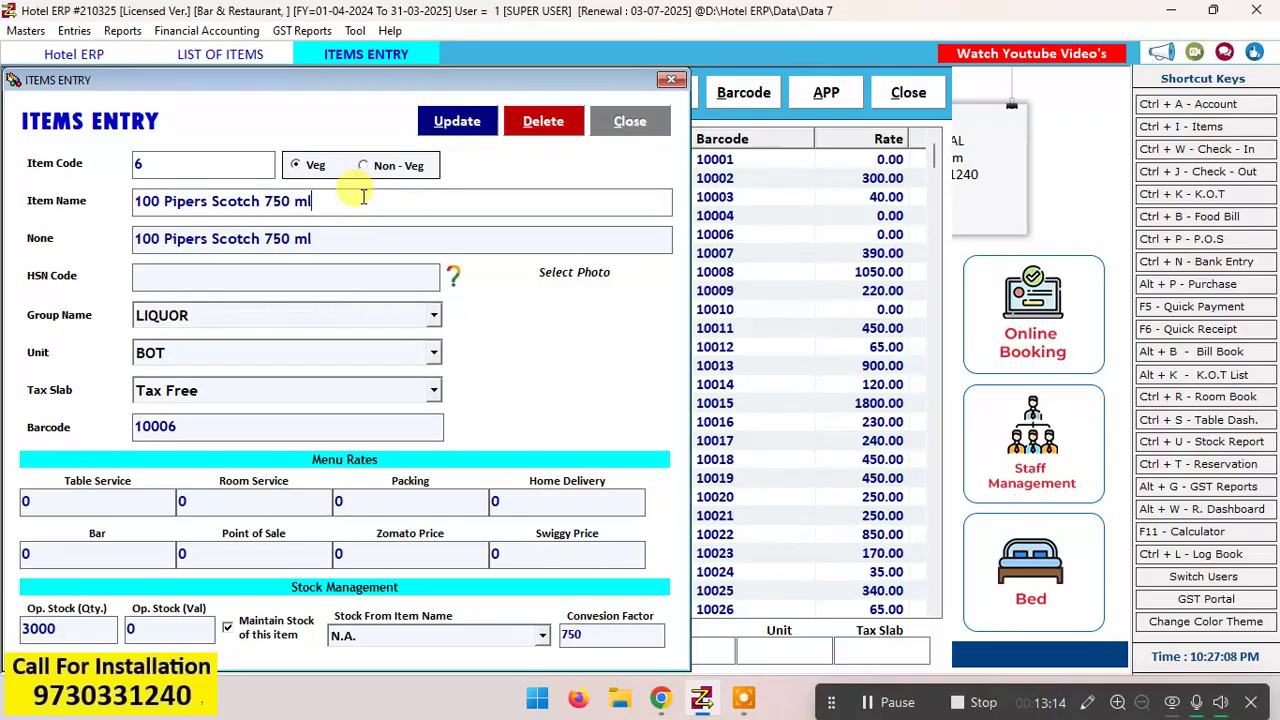
# Step: Set the menu rates of 100 Pipers Scotch 750 ml to 500 through the Table Service rate
pyautogui.click(115, 490)
pyautogui.press('BackSpace')
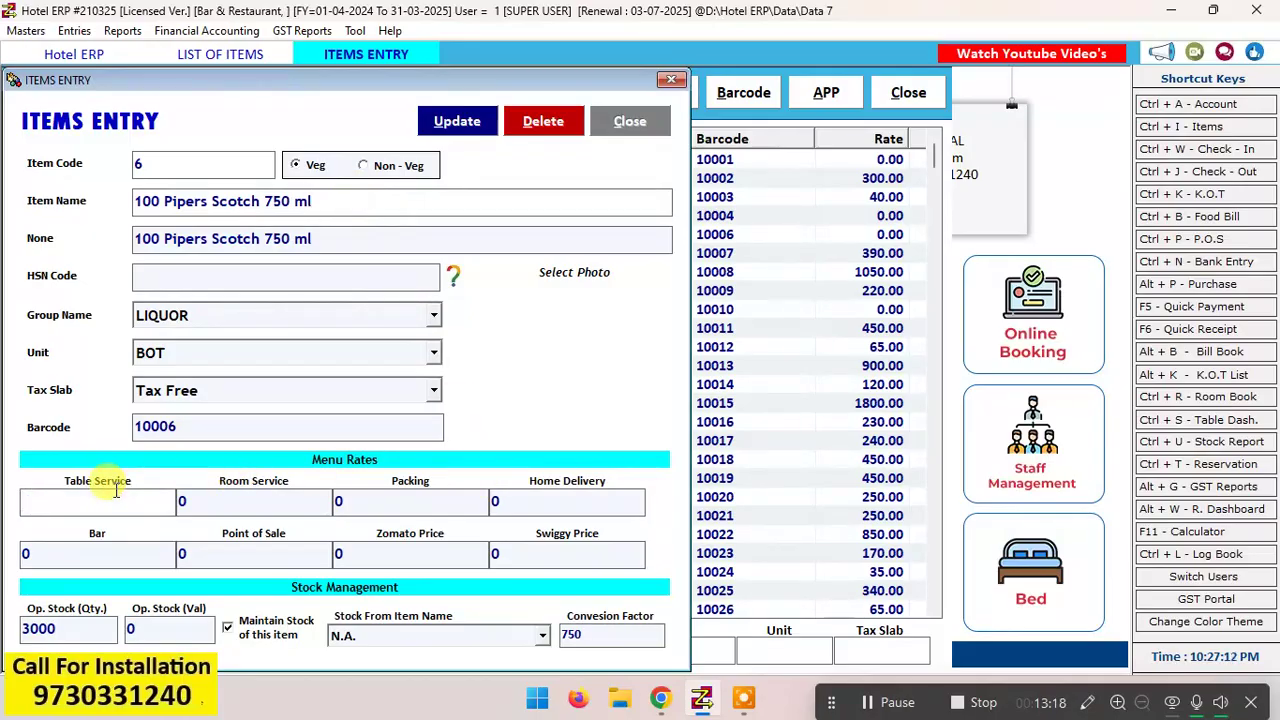
pyautogui.write('500')
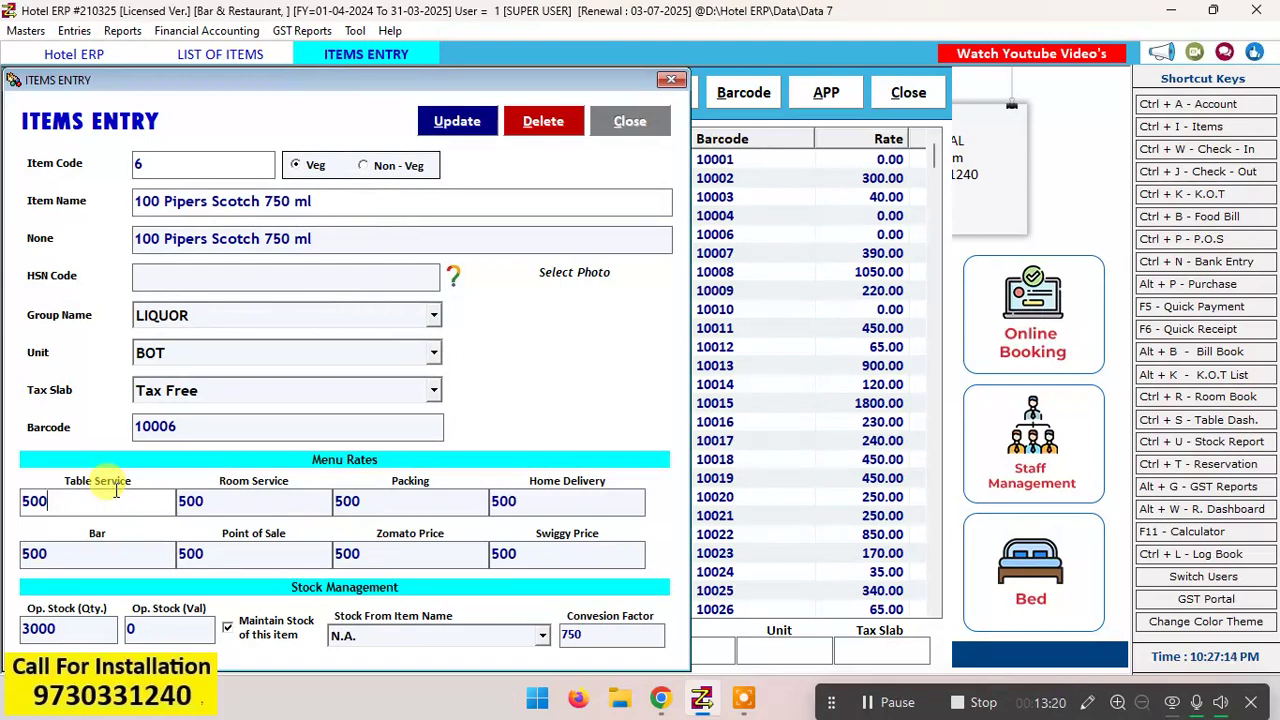
pyautogui.press('Return')
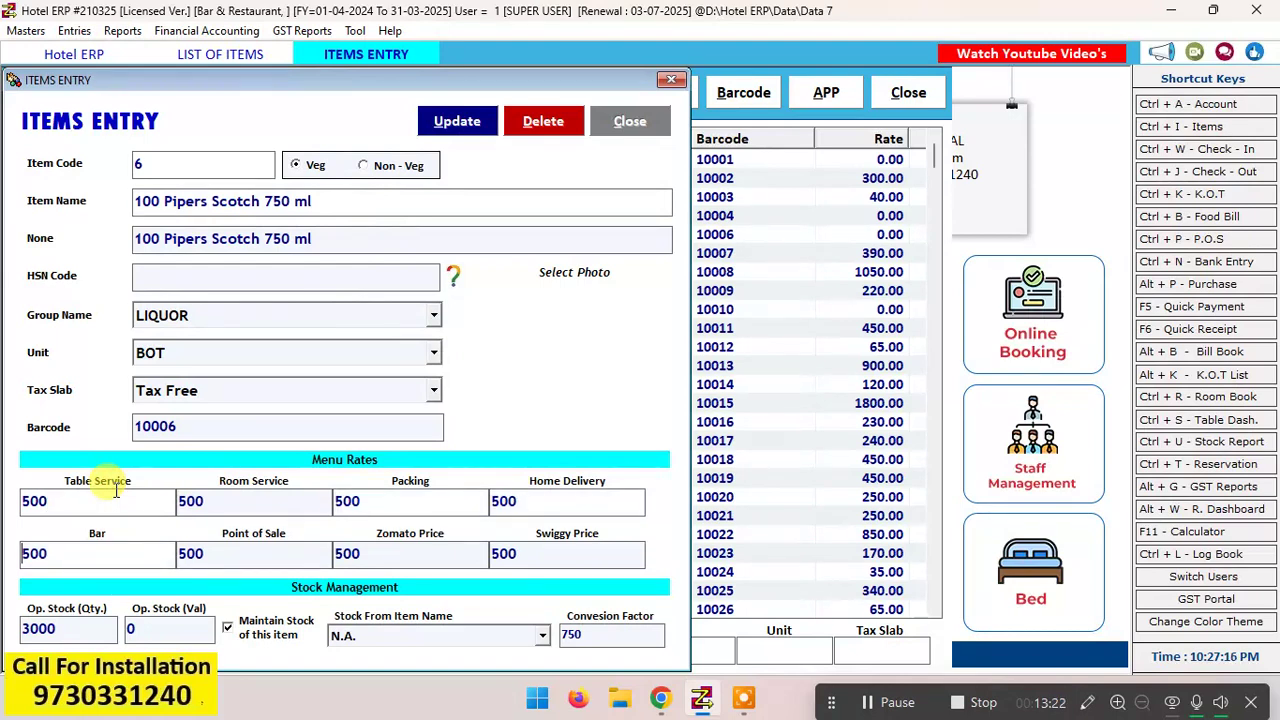
pyautogui.press('Return')
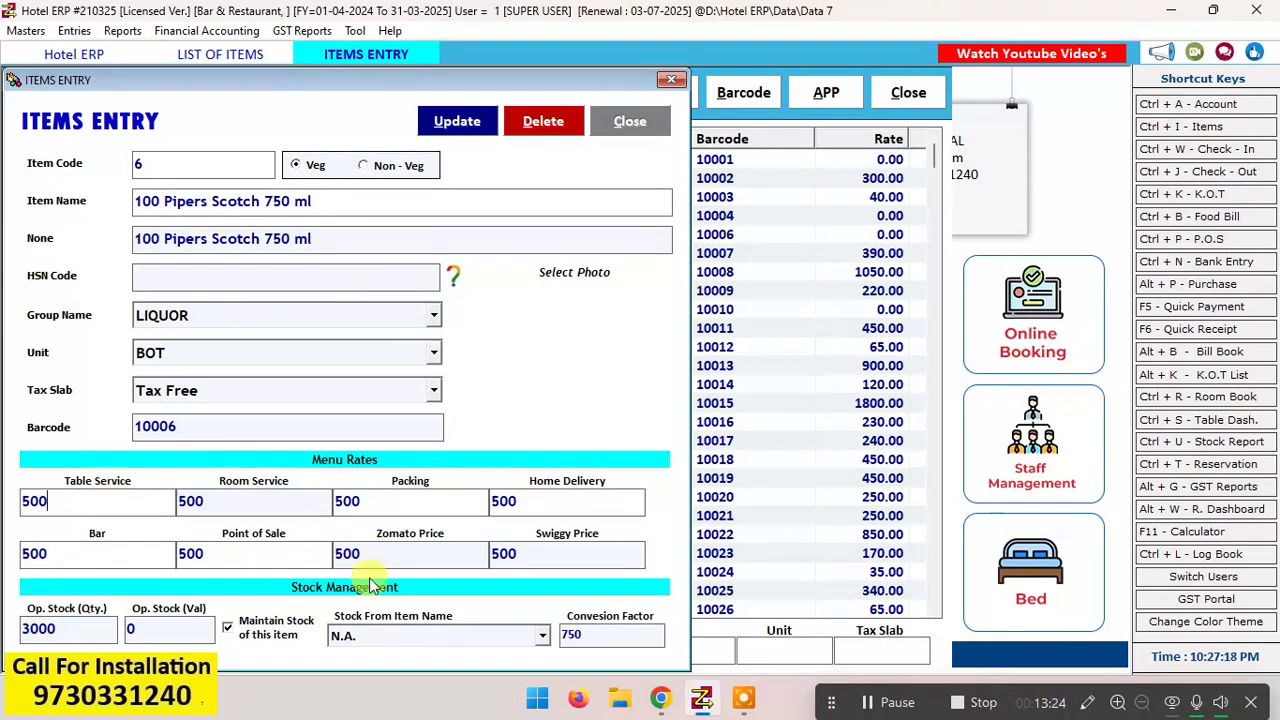
# Step: Update the 750 ml item without choosing a photo and close the item entry form
pyautogui.click(82, 625)
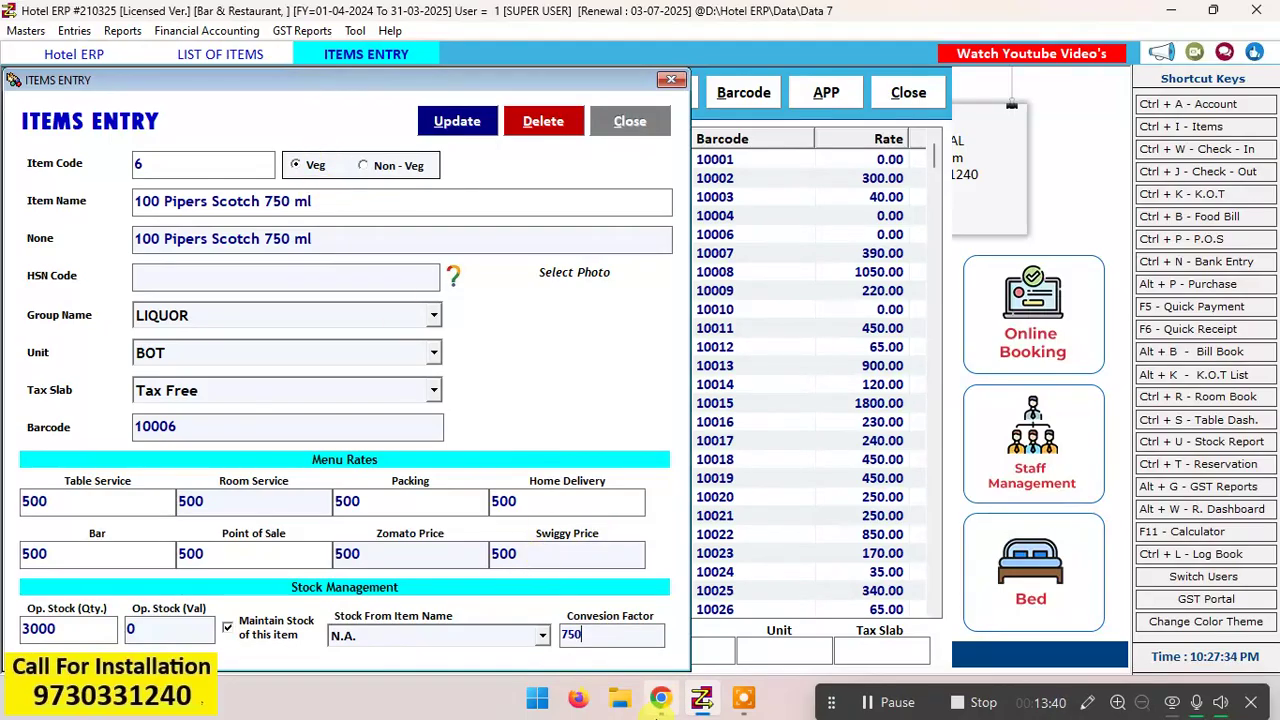
pyautogui.moveTo(661, 698)
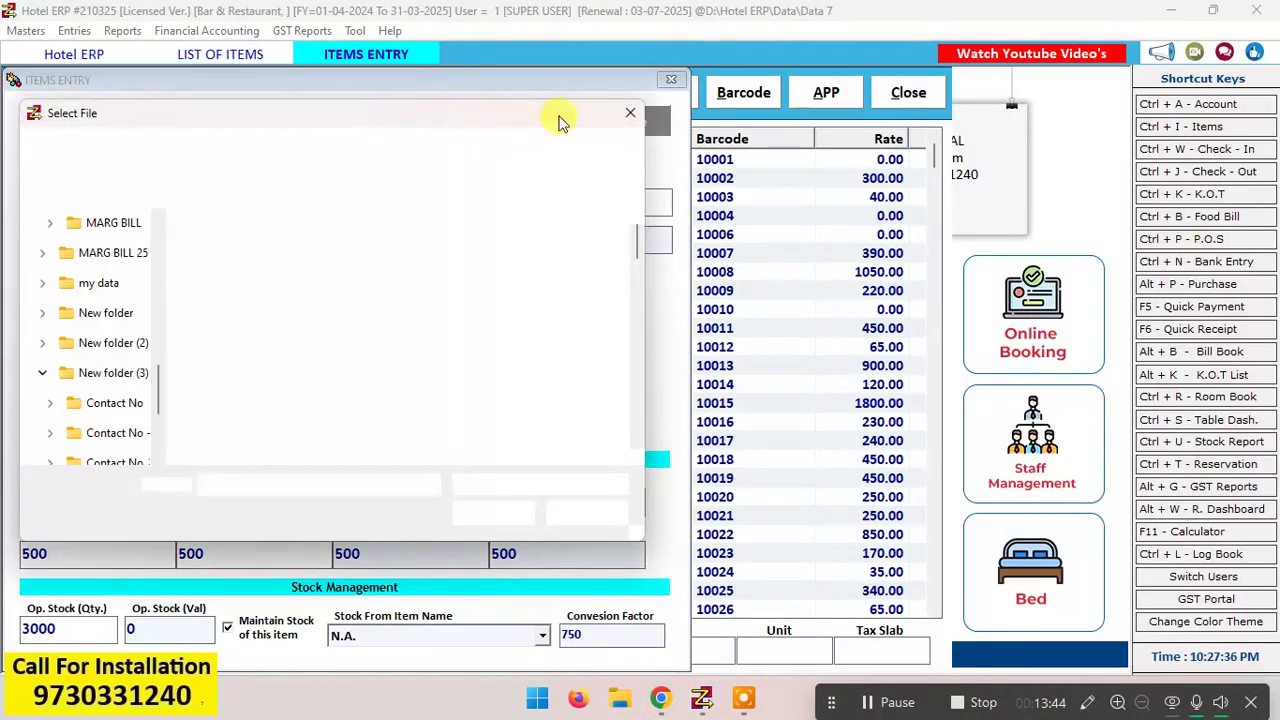
pyautogui.click(626, 113)
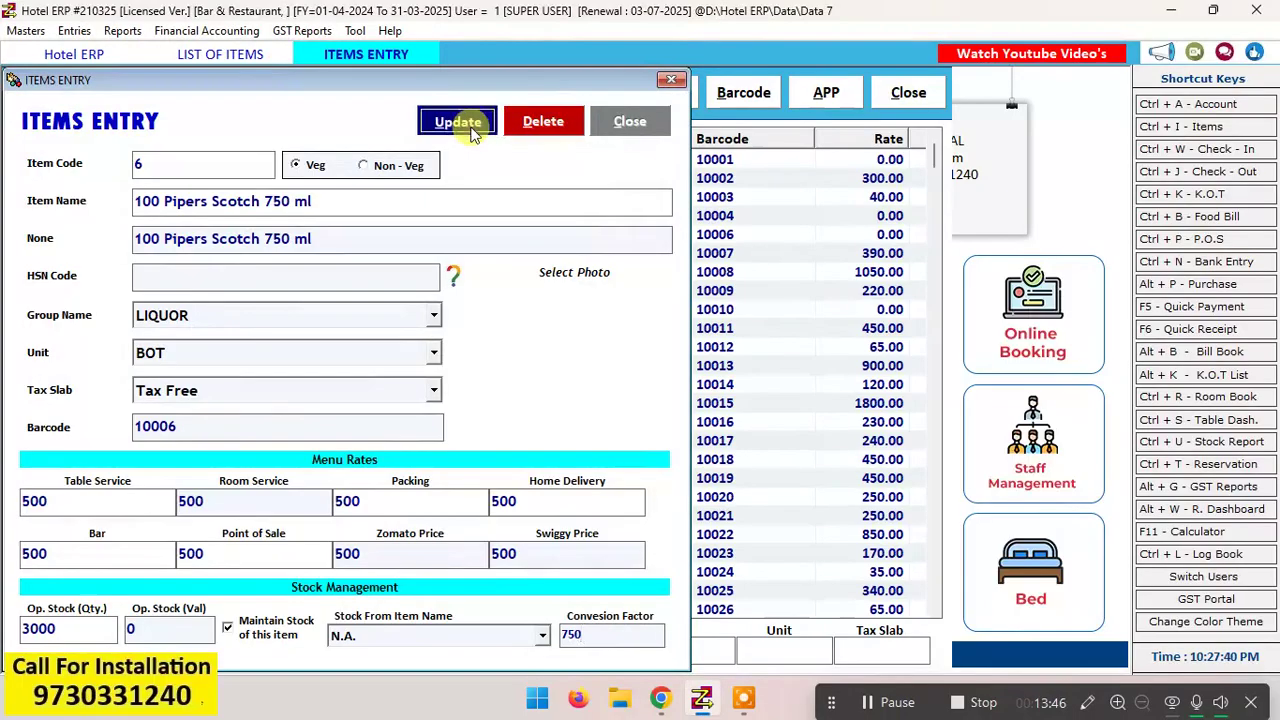
pyautogui.click(460, 122)
pyautogui.click(700, 407)
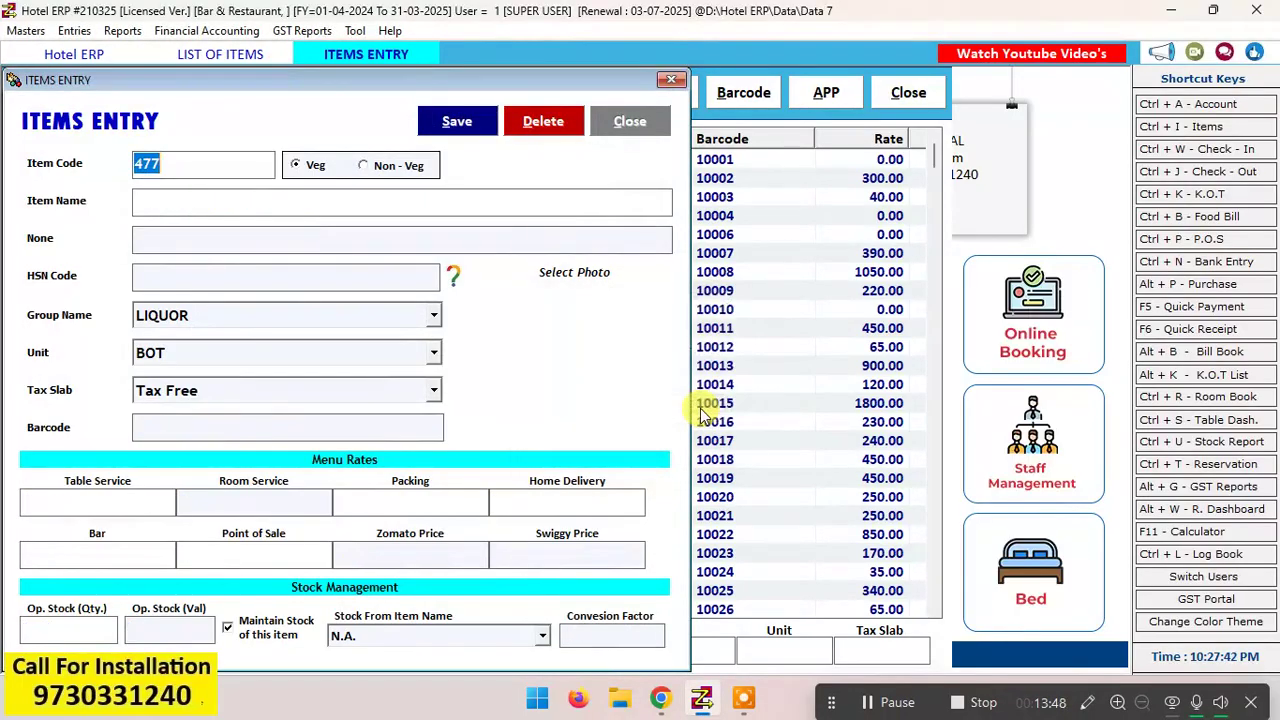
pyautogui.click(640, 116)
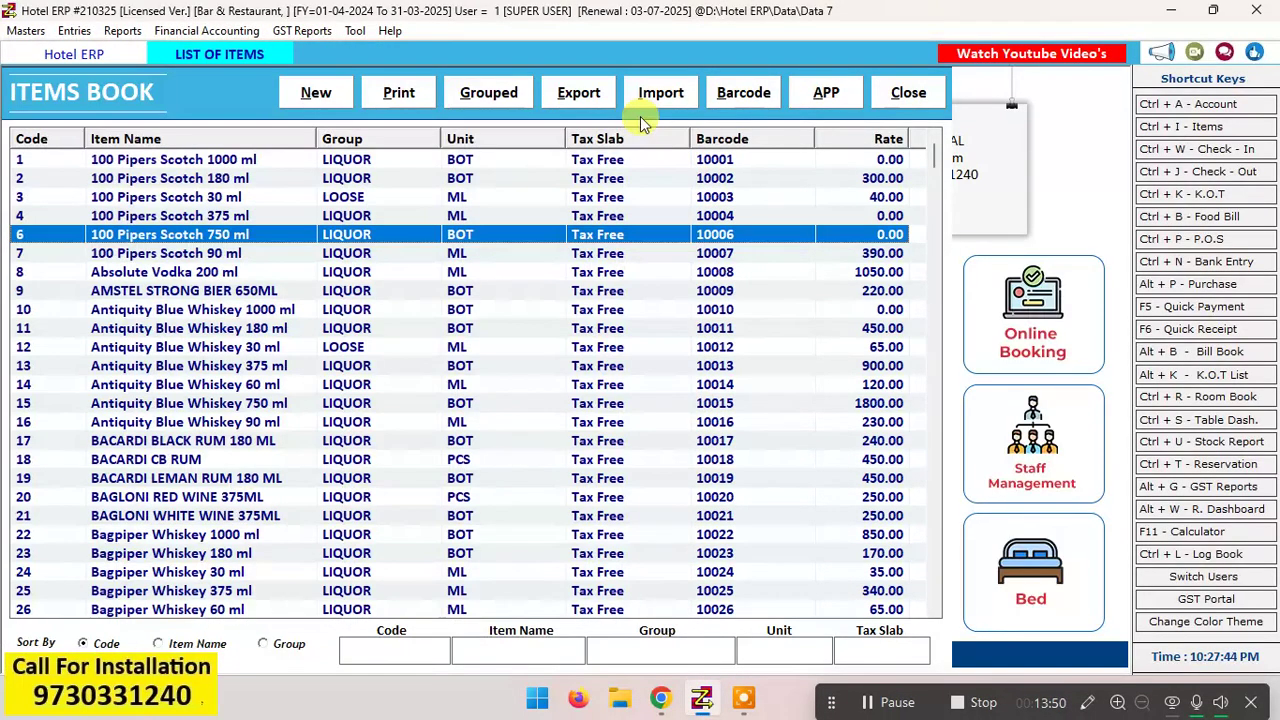
# Step: Open the item 100 Pipers Scotch 30 ml for editing and review its name, table service rate and group
pyautogui.doubleClick(244, 197)
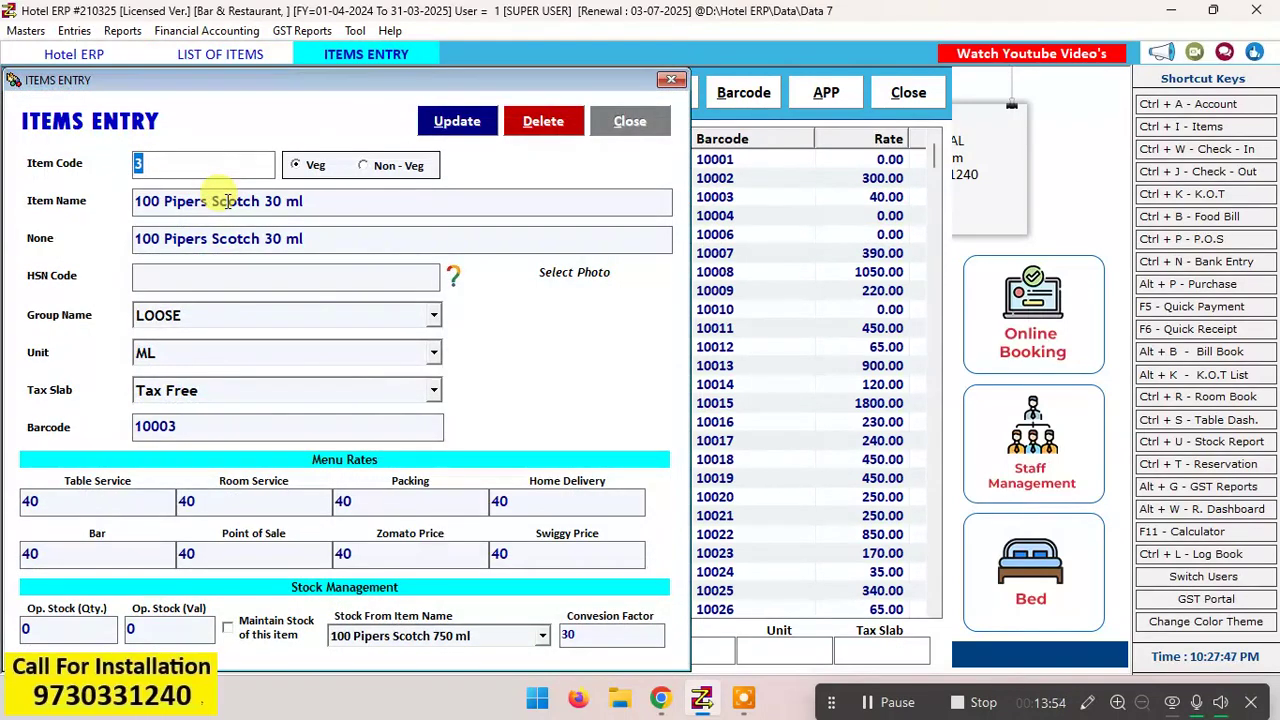
pyautogui.click(337, 202)
pyautogui.hotkey('shift', 'Left')
pyautogui.hotkey('shift', 'Left')
pyautogui.hotkey('shift', 'Left')
pyautogui.hotkey('shift', 'Left')
pyautogui.hotkey('shift', 'Left')
pyautogui.hotkey('shift', 'Left')
pyautogui.hotkey('shift', 'Left')
pyautogui.hotkey('shift', 'Left')
pyautogui.hotkey('shift', 'Left')
pyautogui.hotkey('shift', 'Left')
pyautogui.hotkey('shift', 'Left')
pyautogui.hotkey('shift', 'Left')
pyautogui.hotkey('shift', 'Left')
pyautogui.hotkey('shift', 'Left')
pyautogui.hotkey('shift', 'Left')
pyautogui.hotkey('shift', 'Left')
pyautogui.hotkey('shift', 'Left')
pyautogui.hotkey('shift', 'Left')
pyautogui.hotkey('shift', 'Left')
pyautogui.hotkey('shift', 'Left')
pyautogui.hotkey('ctrl', 'c')
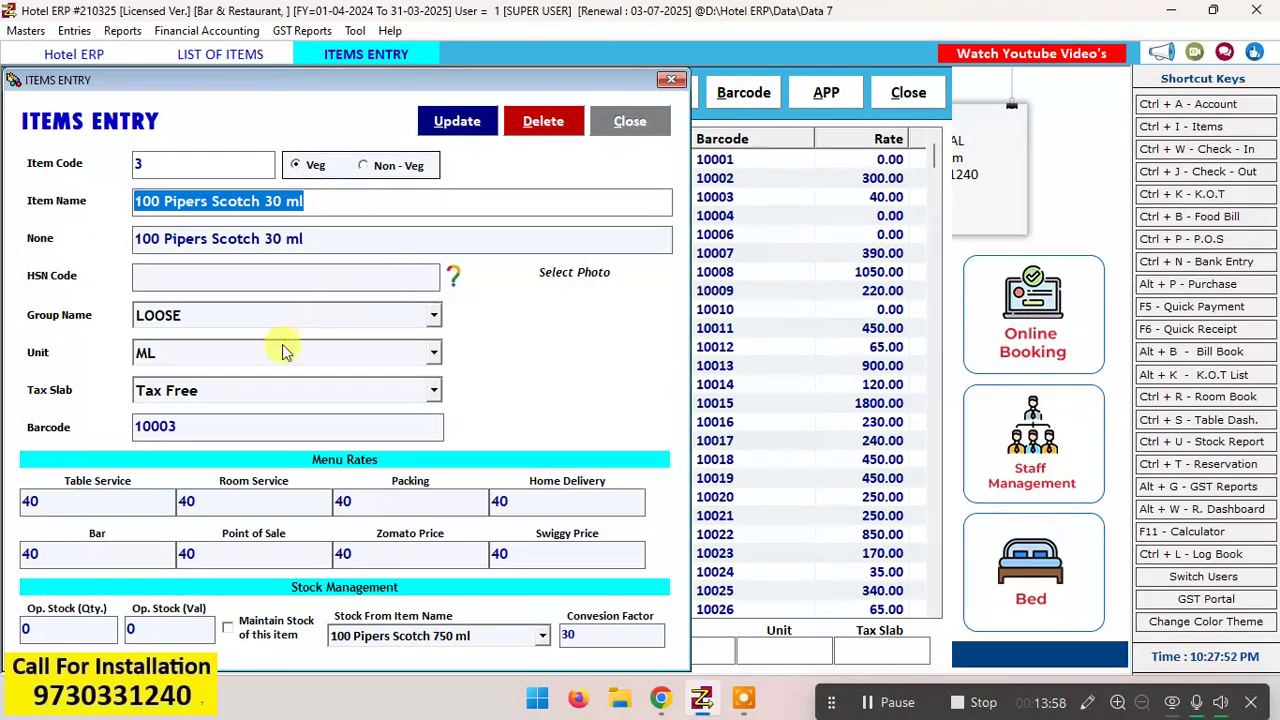
pyautogui.click(124, 503)
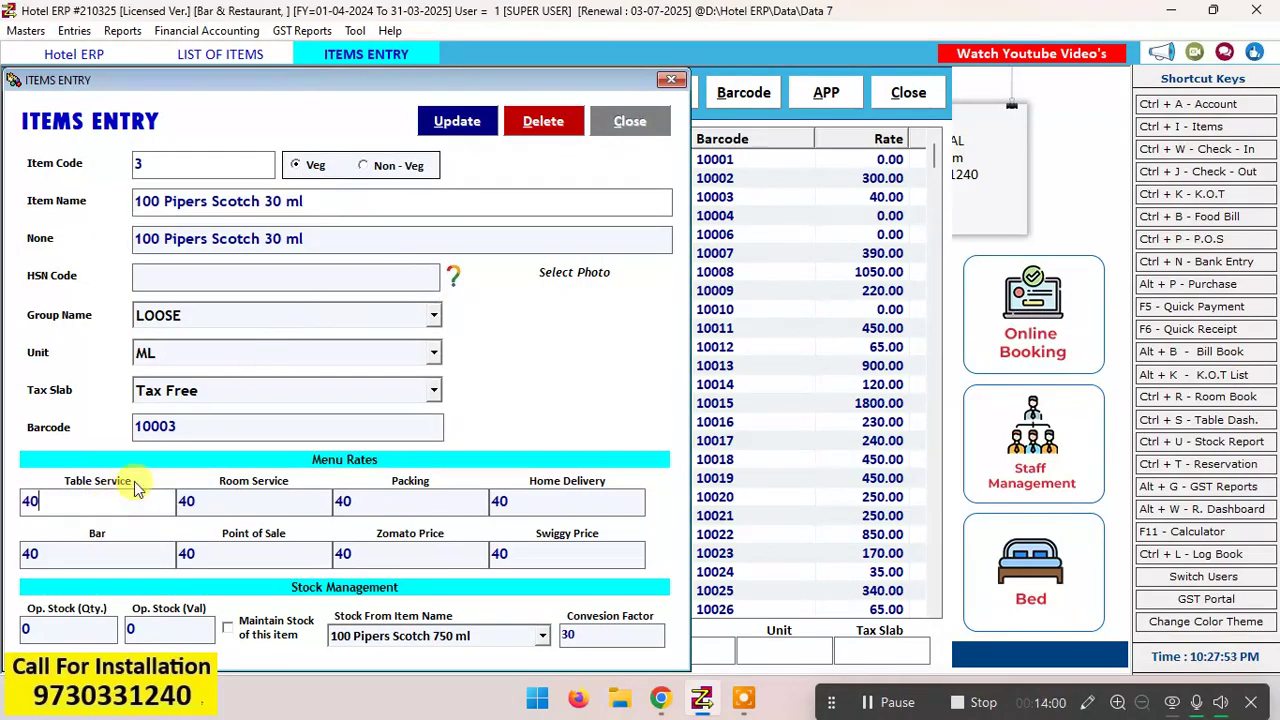
pyautogui.click(334, 320)
pyautogui.click(334, 320)
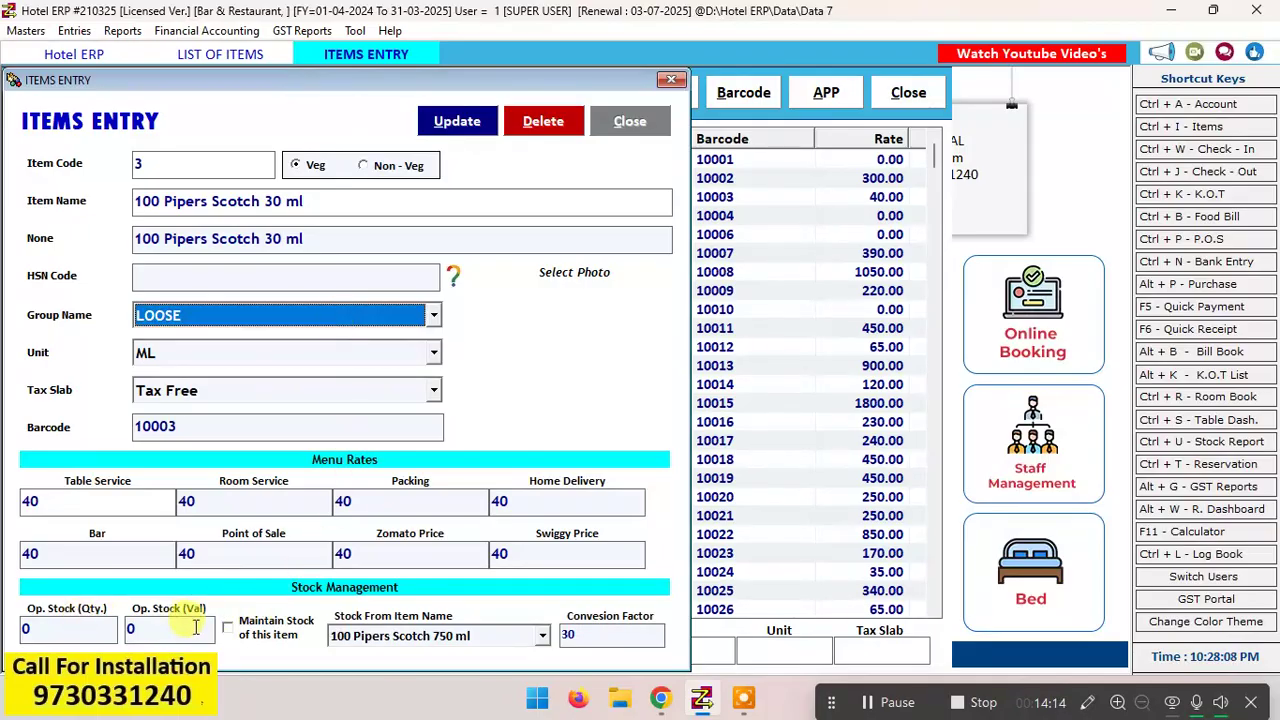
# Step: Review the 30 ml item's stock source and conversion factor, keeping 100 Pipers Scotch 750 ml as the source
pyautogui.click(434, 641)
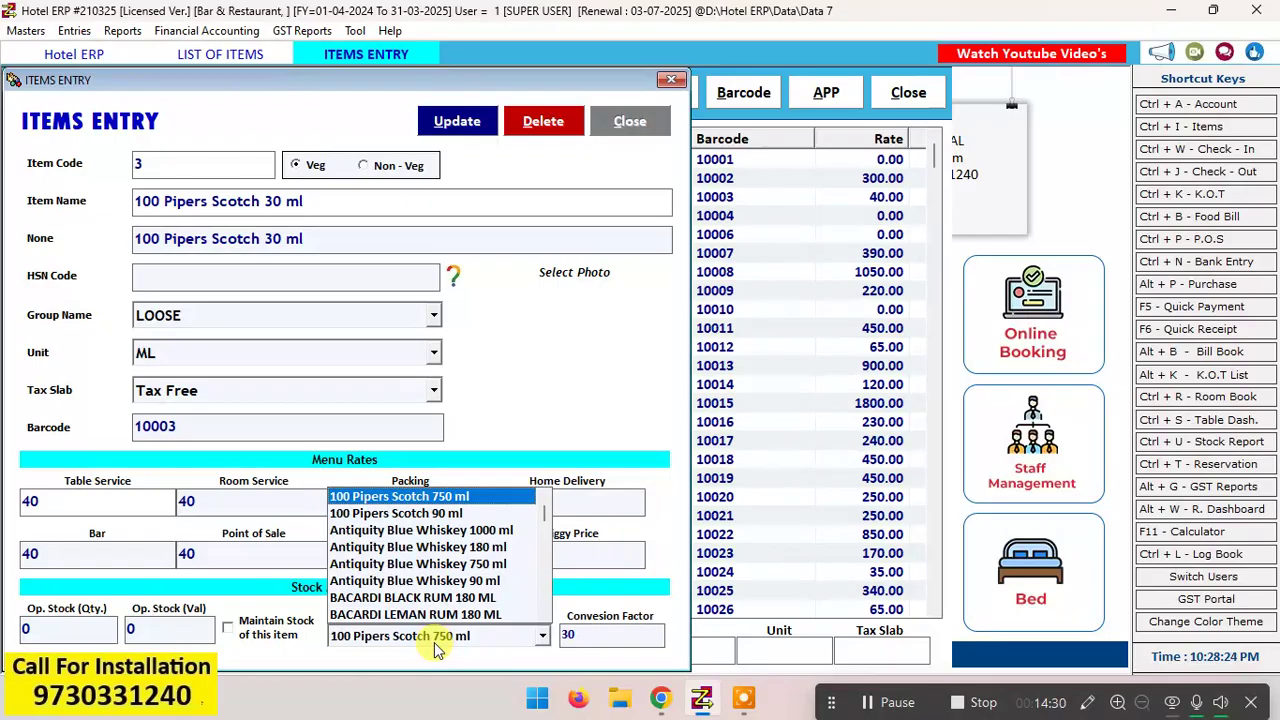
pyautogui.click(441, 500)
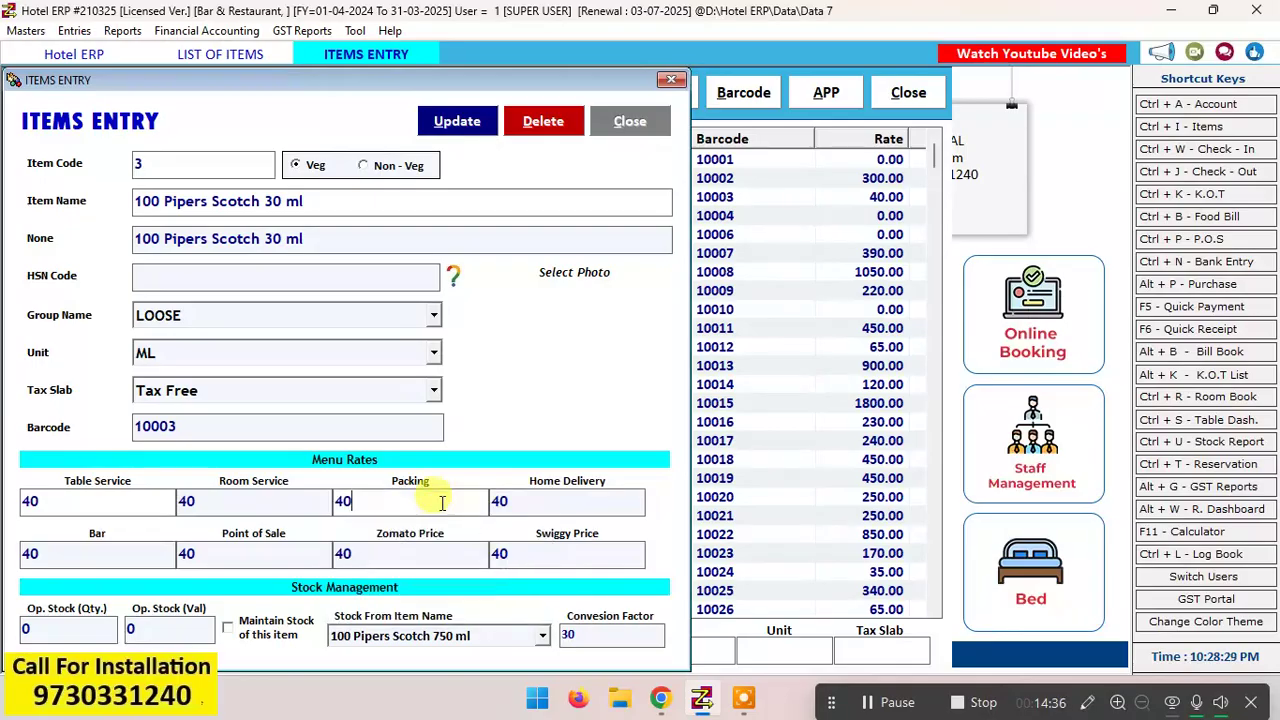
pyautogui.click(481, 637)
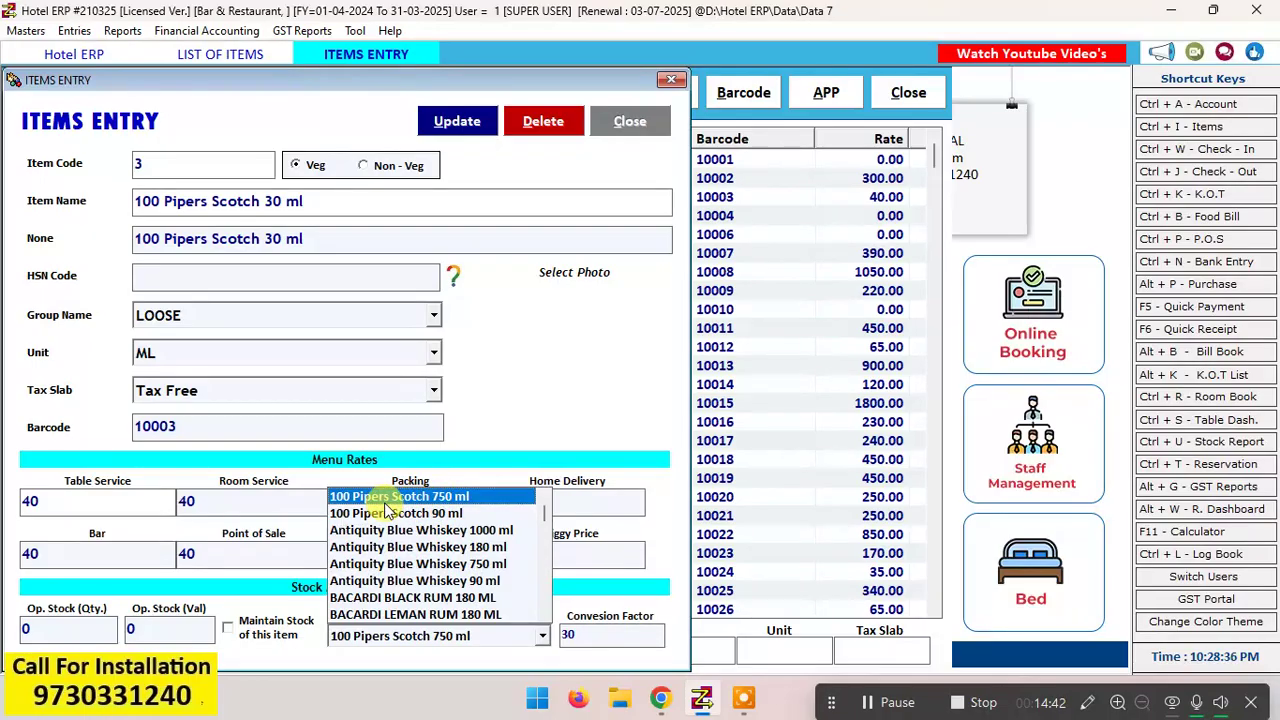
pyautogui.click(453, 497)
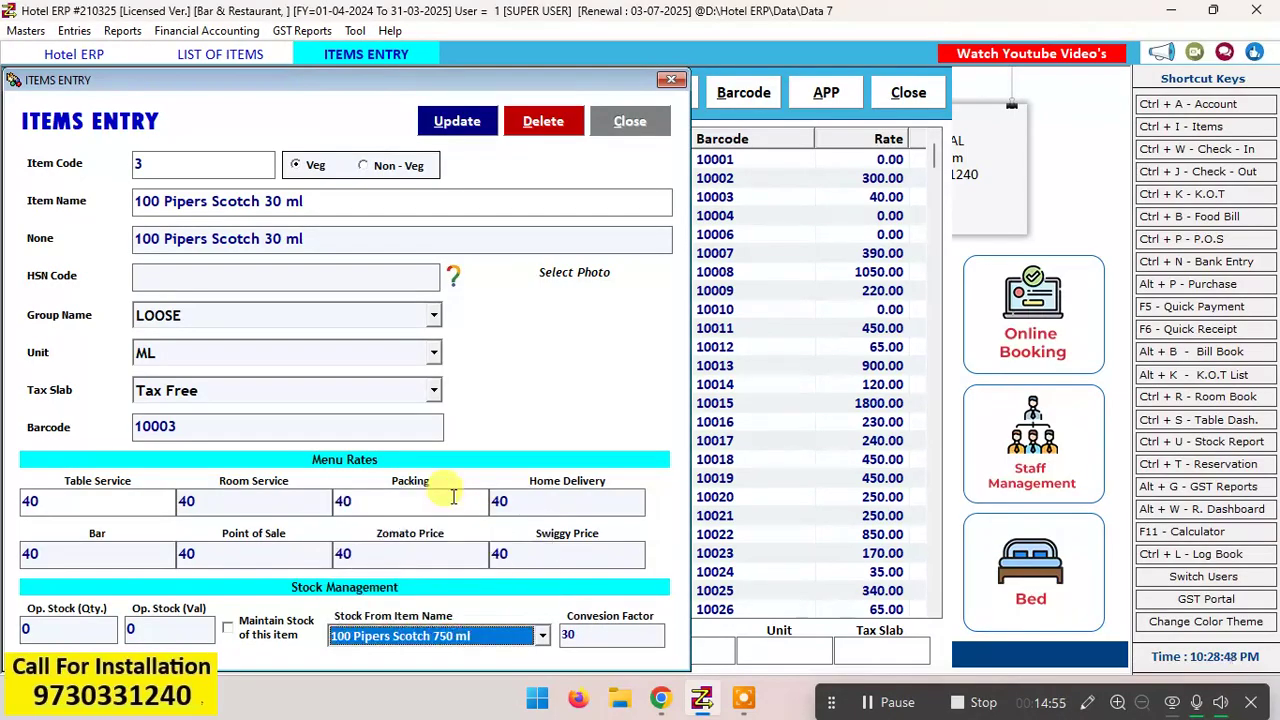
pyautogui.click(598, 638)
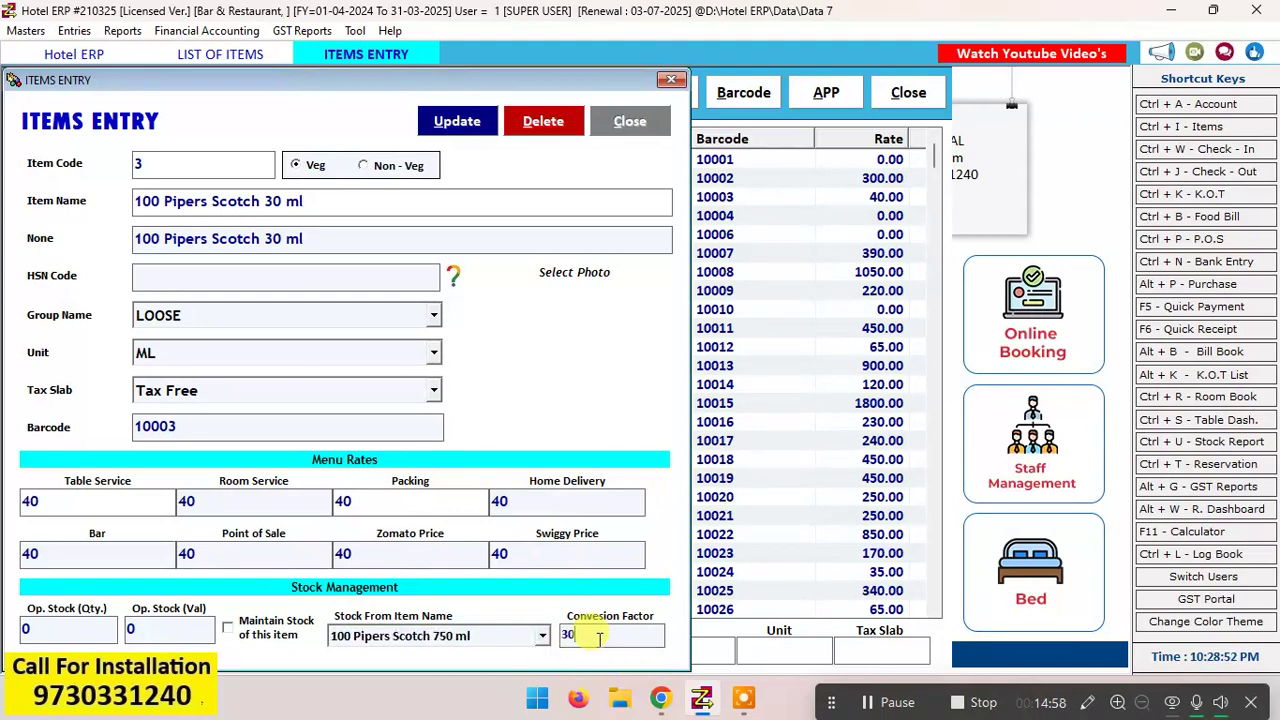
# Step: Try 100 Pipers Scotch 180 ml as the stock source for the 30 ml item
pyautogui.click(542, 637)
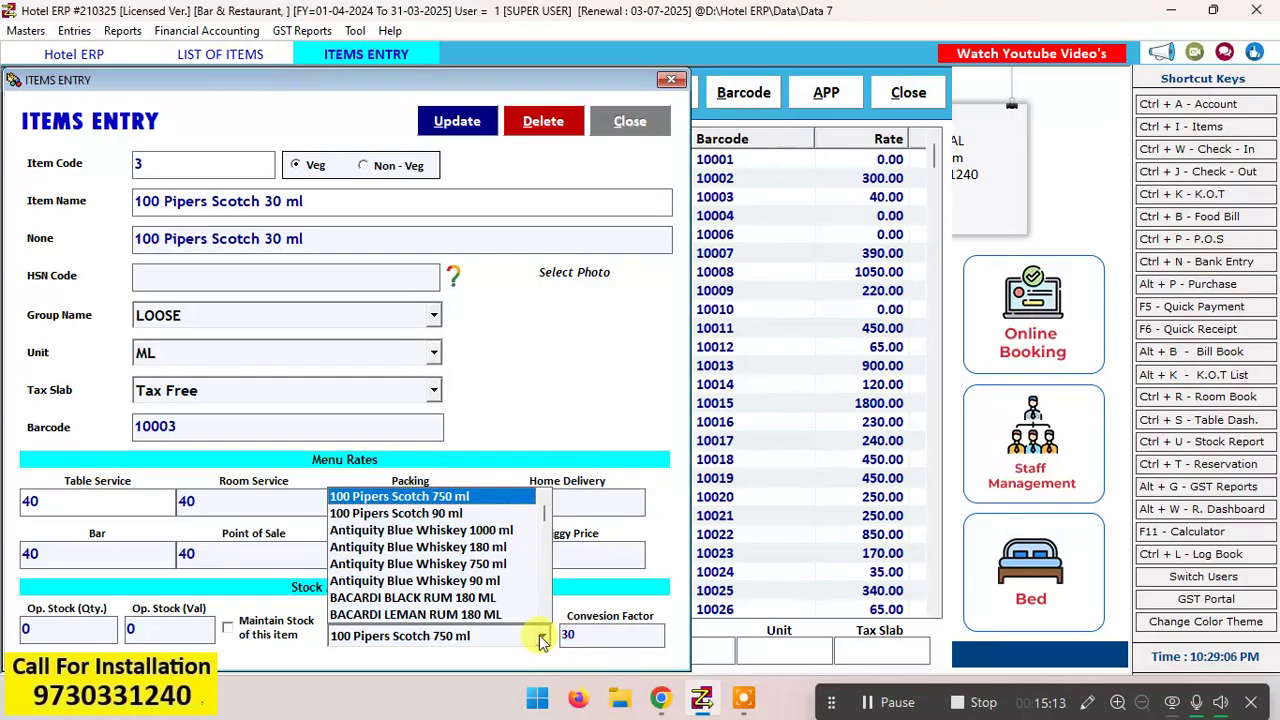
pyautogui.click(542, 640)
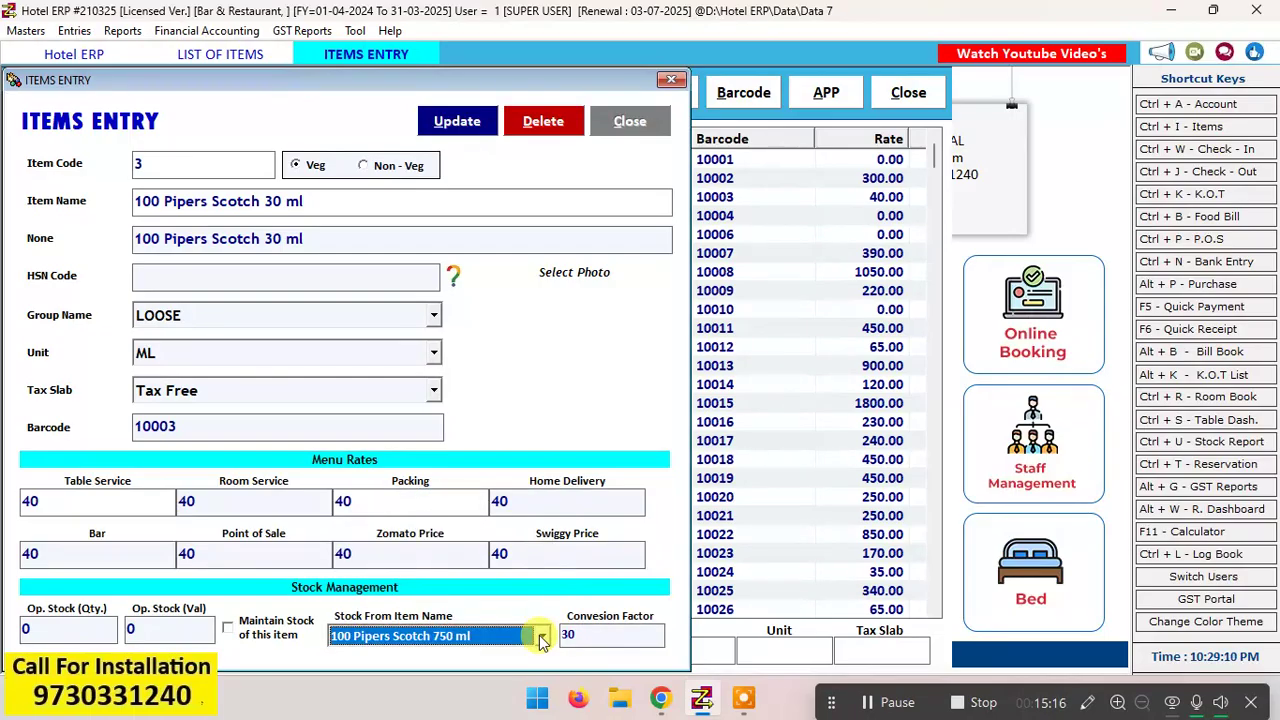
pyautogui.click(542, 640)
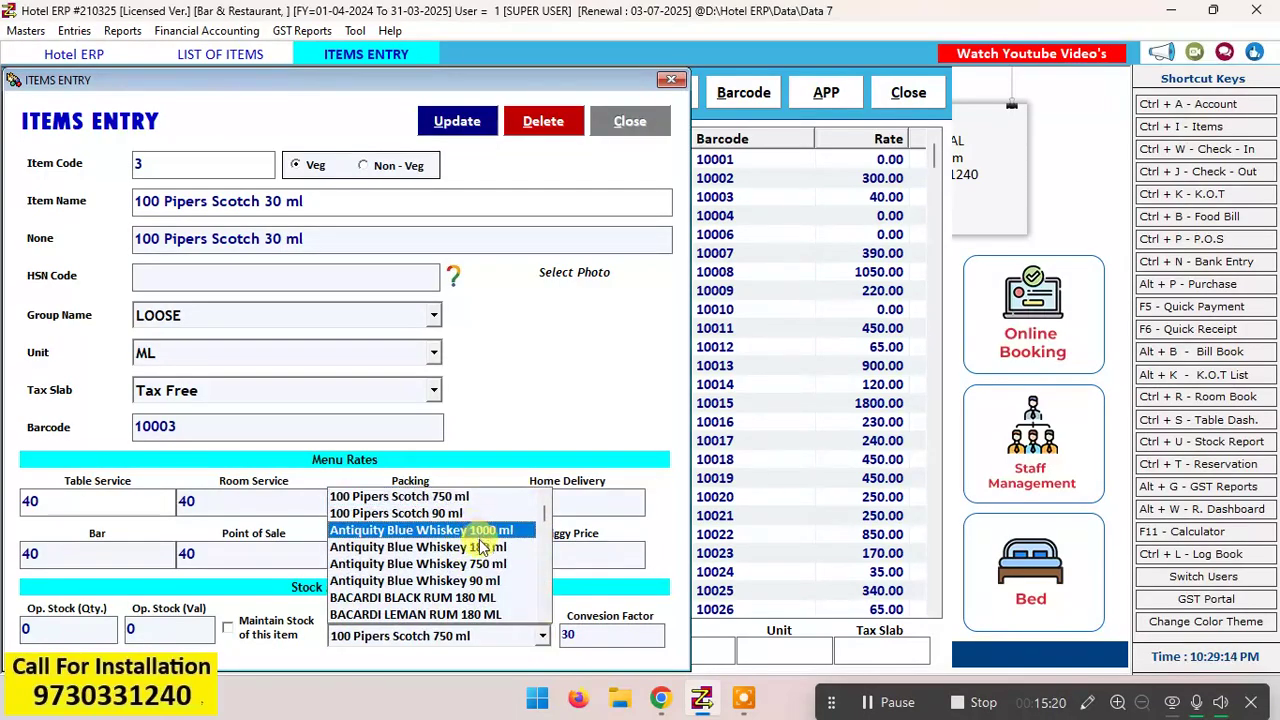
pyautogui.press('Up')
pyautogui.press('Up')
pyautogui.press('Up')
pyautogui.press('Up')
pyautogui.press('Up')
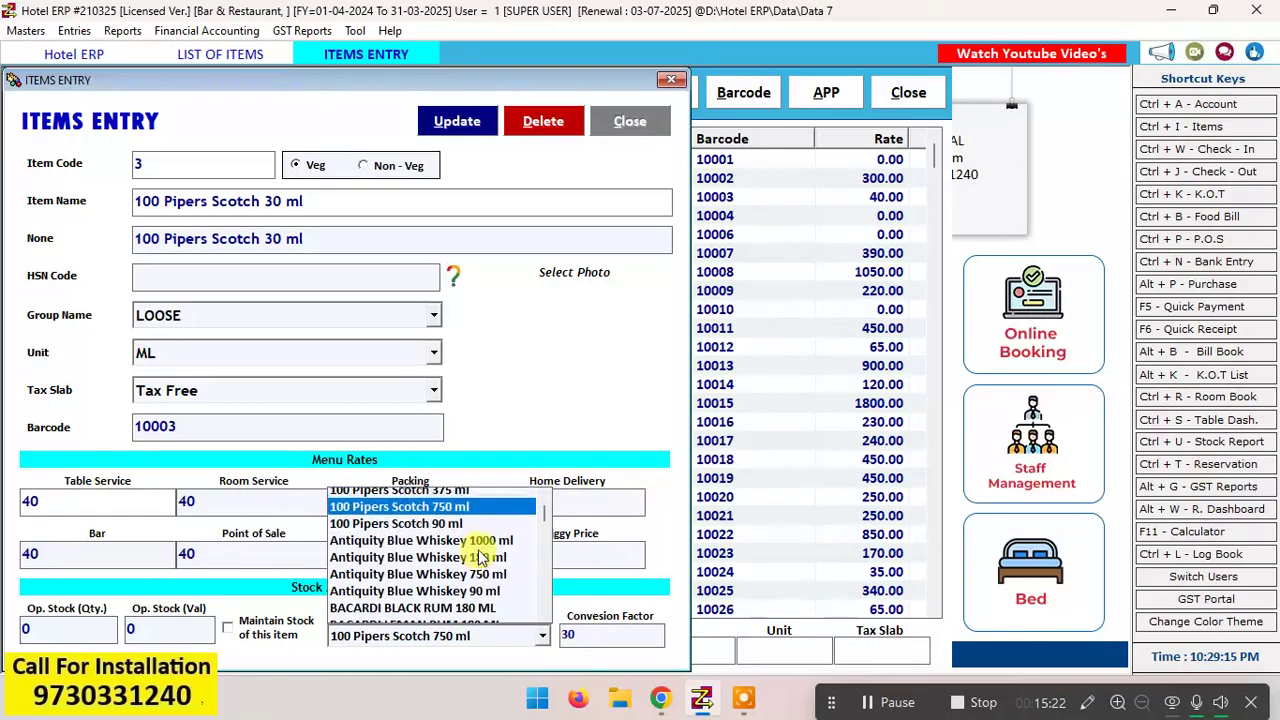
pyautogui.press('Return')
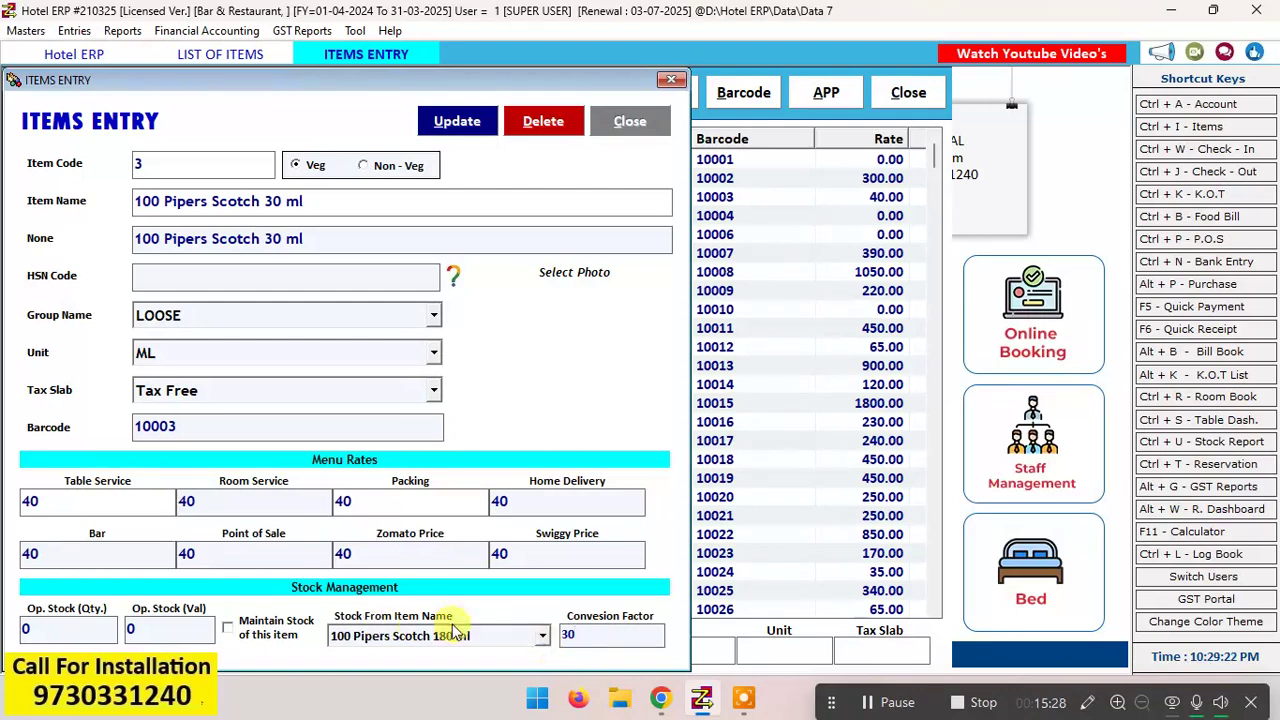
pyautogui.press('Tab')
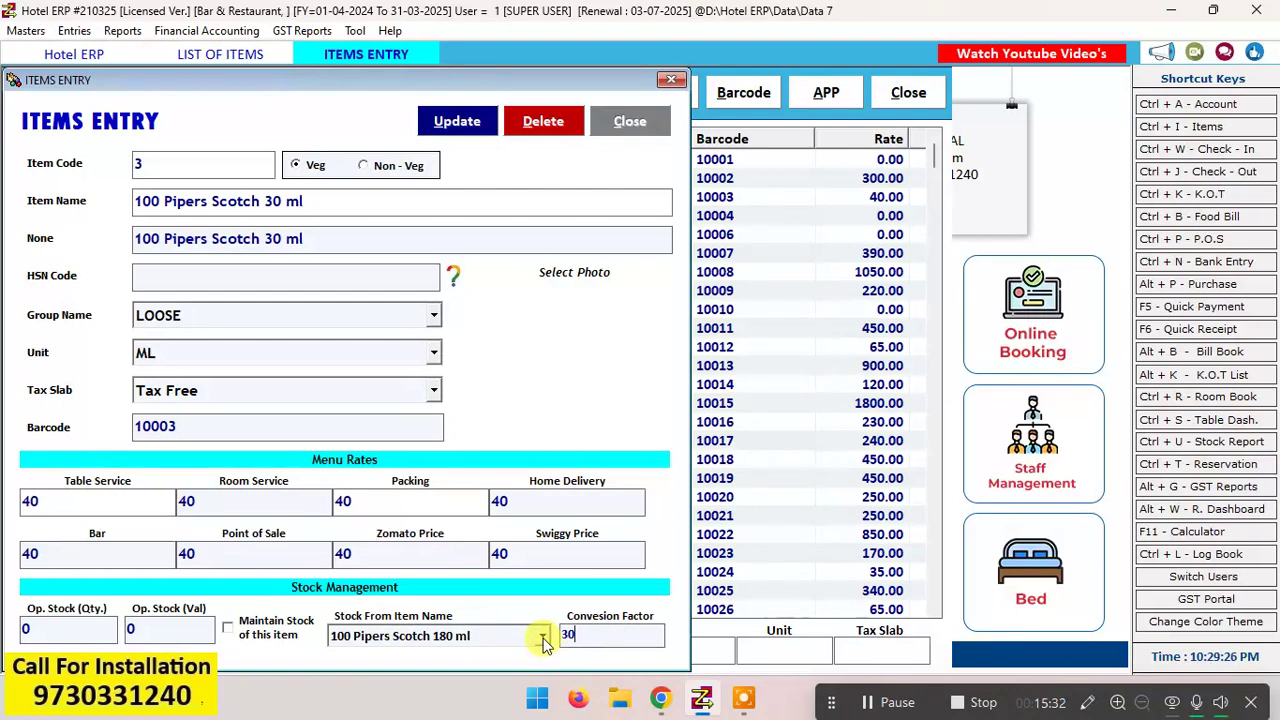
# Step: Set the 30 ml item's stock source to 100 Pipers Scotch 750 ml and update the item
pyautogui.click(543, 640)
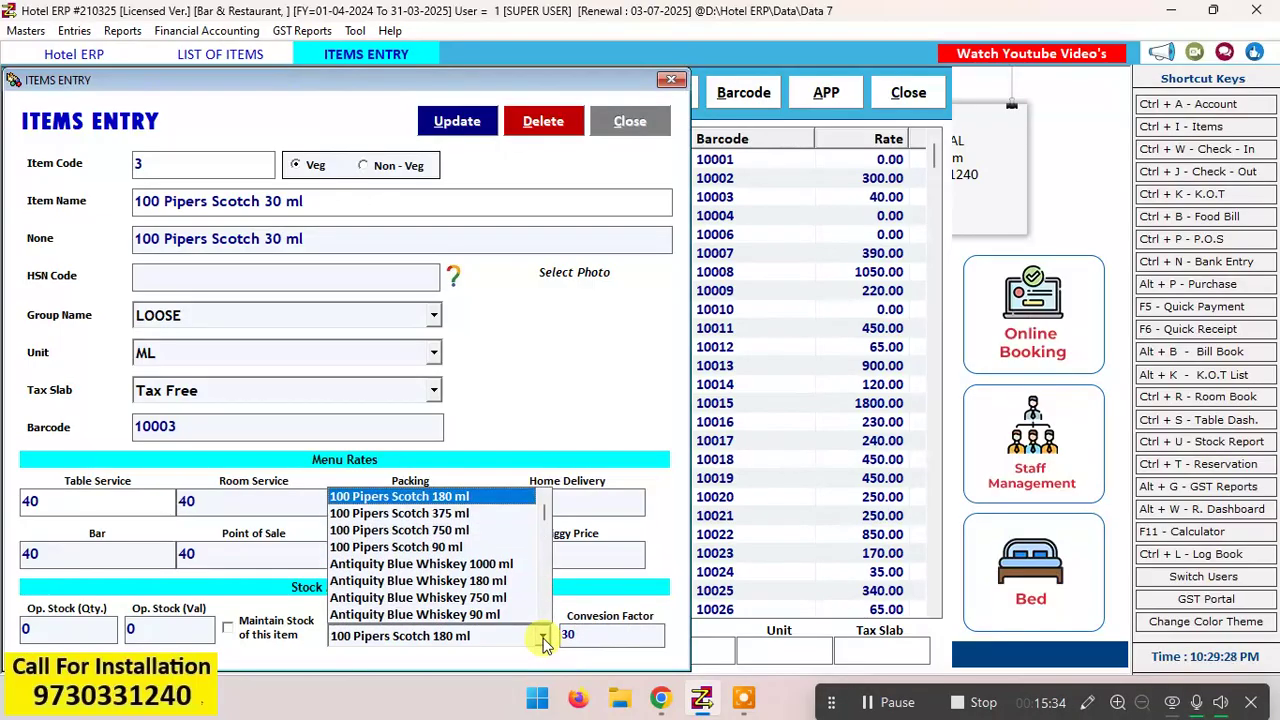
pyautogui.click(485, 530)
pyautogui.click(604, 636)
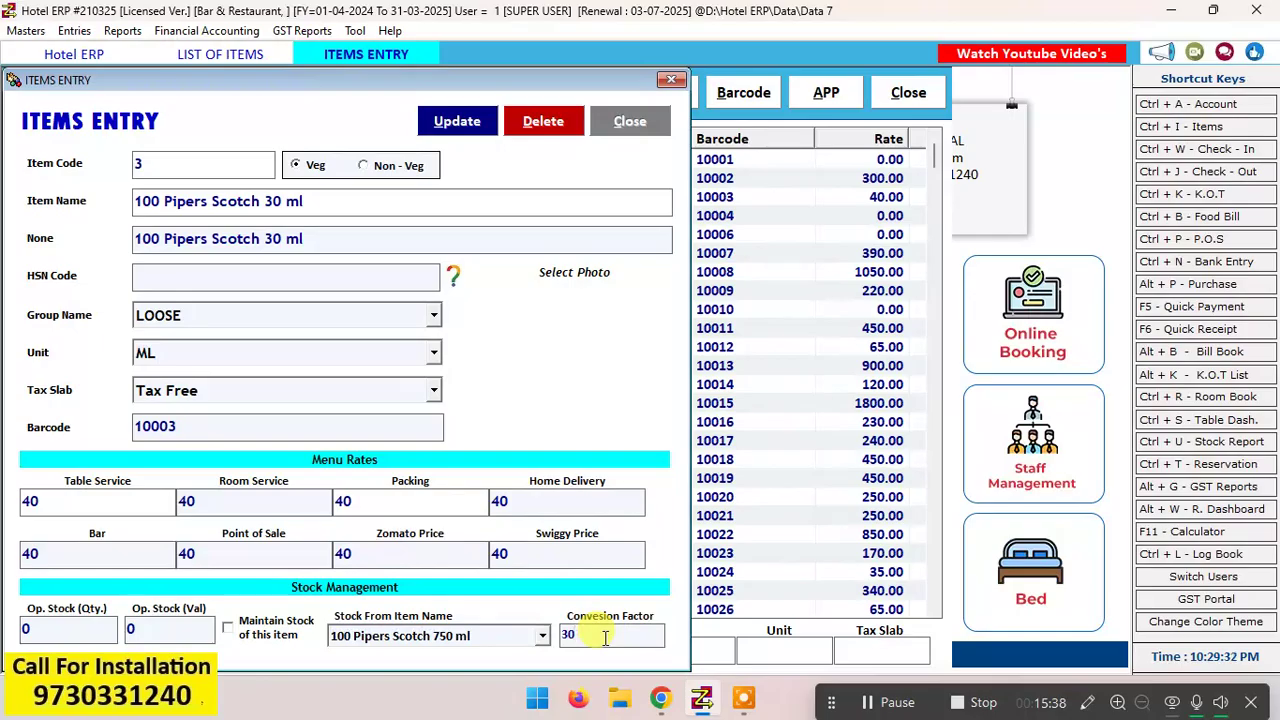
pyautogui.click(357, 200)
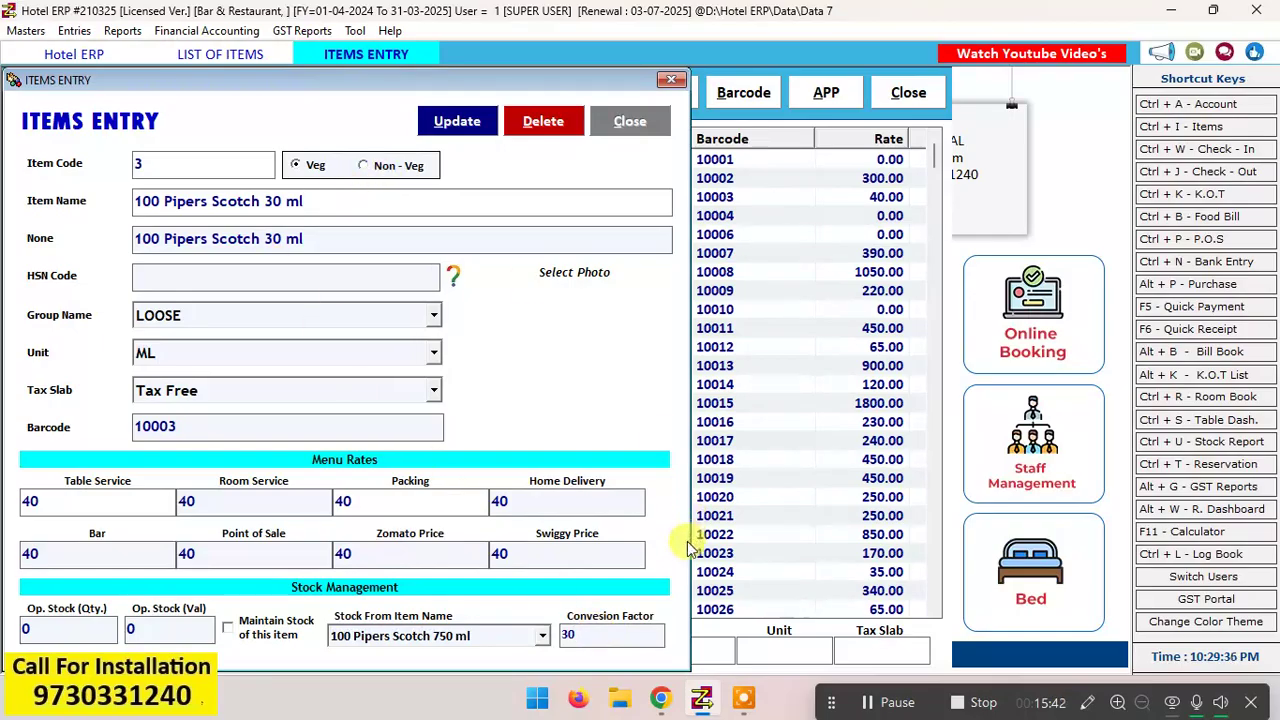
pyautogui.click(470, 128)
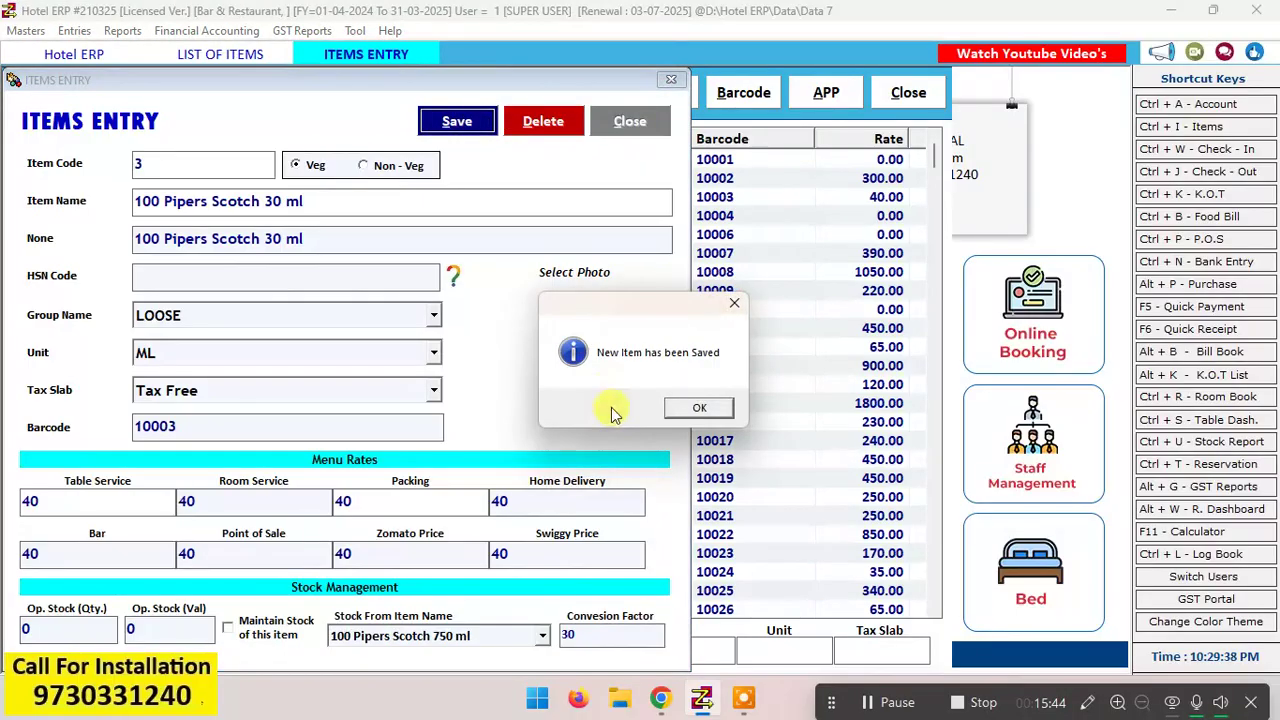
# Step: Close the 30 ml item's form and look through the 100 Pipers Scotch sizes in the items list
pyautogui.click(693, 408)
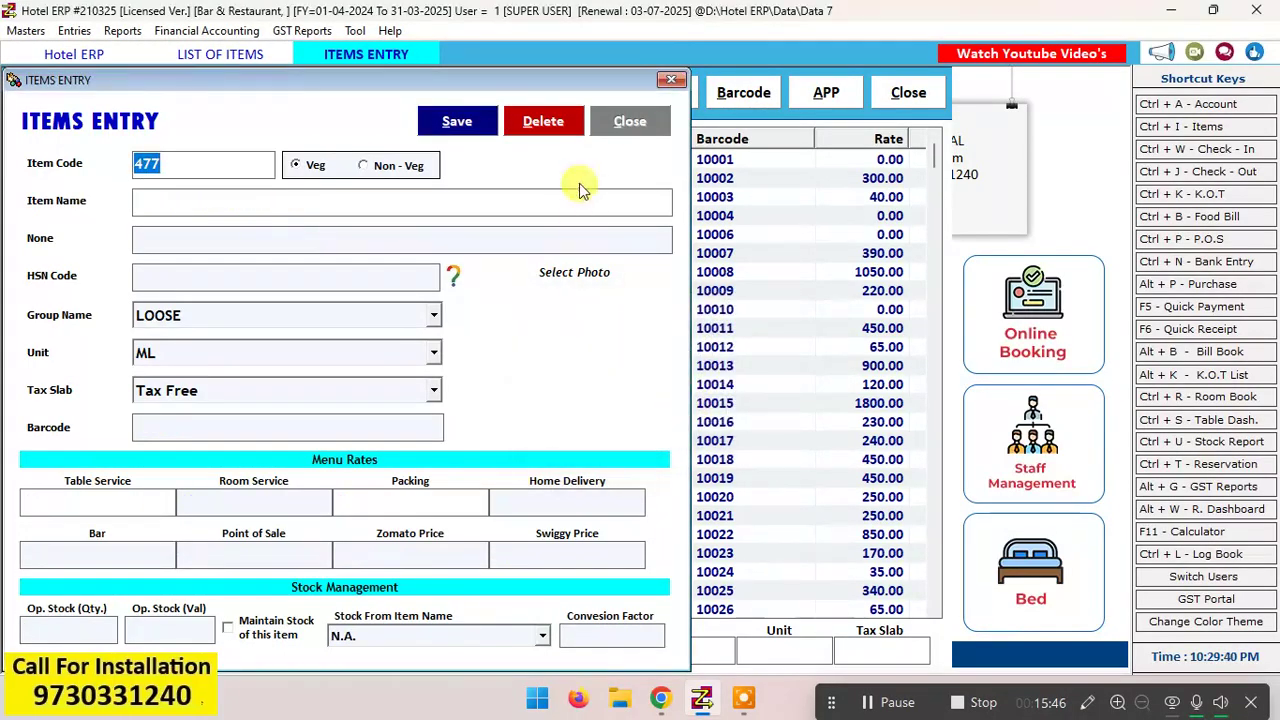
pyautogui.click(620, 122)
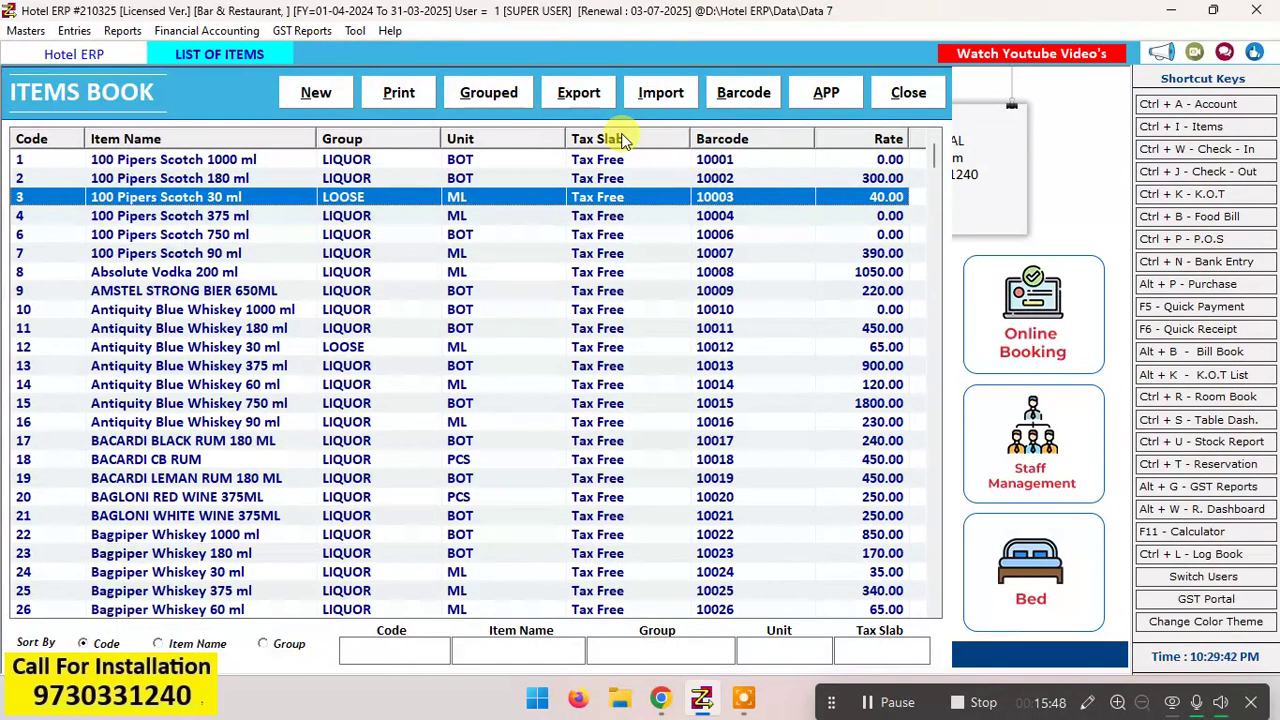
pyautogui.press('Up')
pyautogui.press('Up')
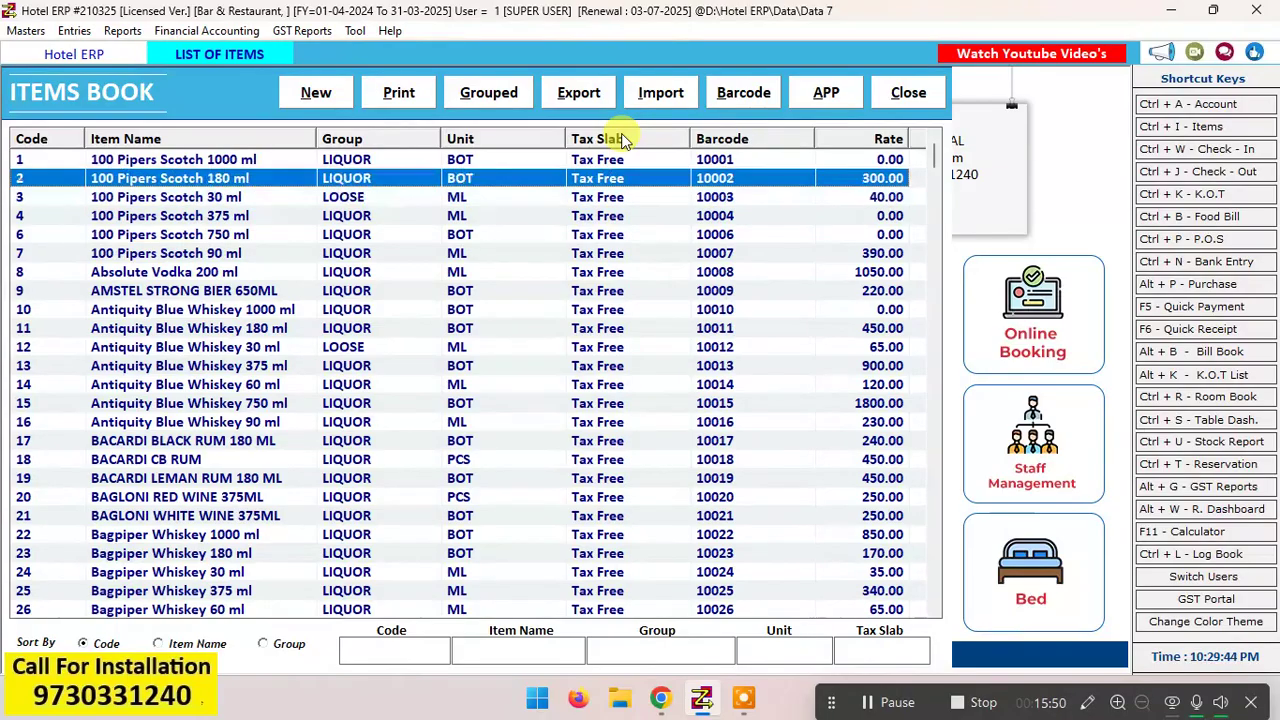
pyautogui.press('Down')
pyautogui.press('Down')
pyautogui.press('Down')
pyautogui.press('Down')
pyautogui.press('Down')
pyautogui.press('Up')
pyautogui.press('Up')
pyautogui.press('Up')
pyautogui.press('Up')
pyautogui.press('Up')
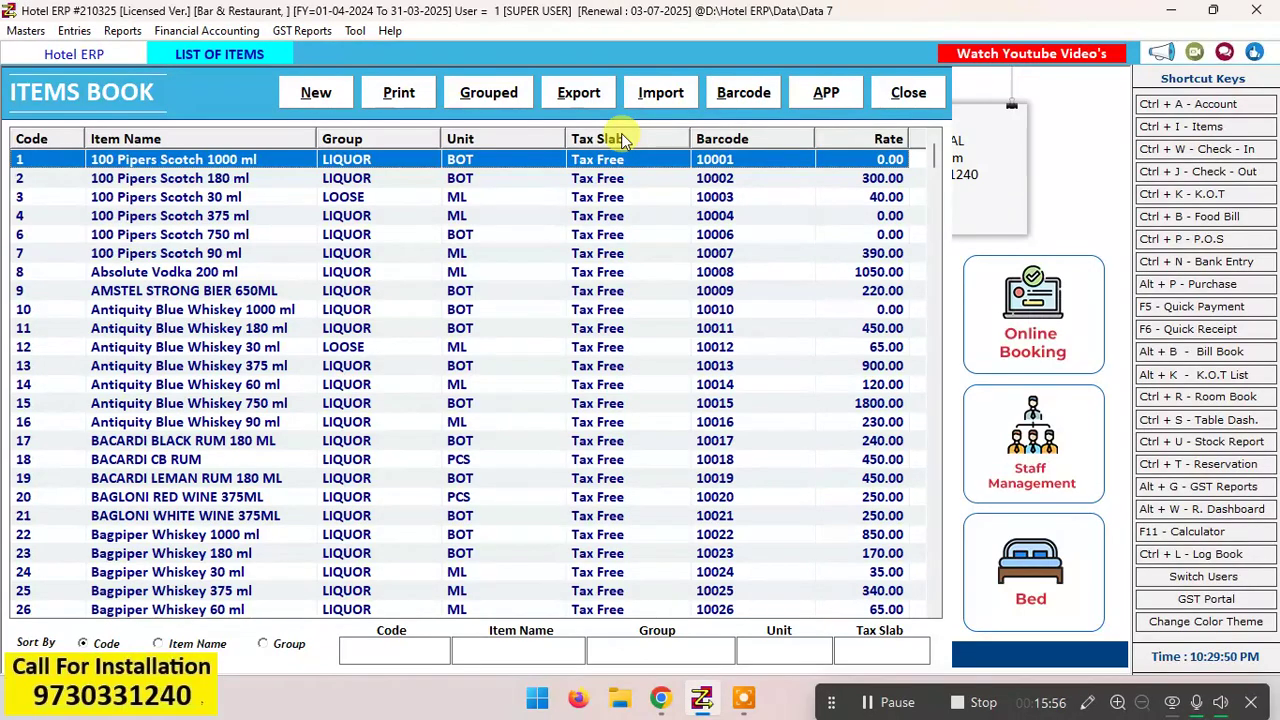
pyautogui.press('Down')
pyautogui.press('Down')
pyautogui.press('Down')
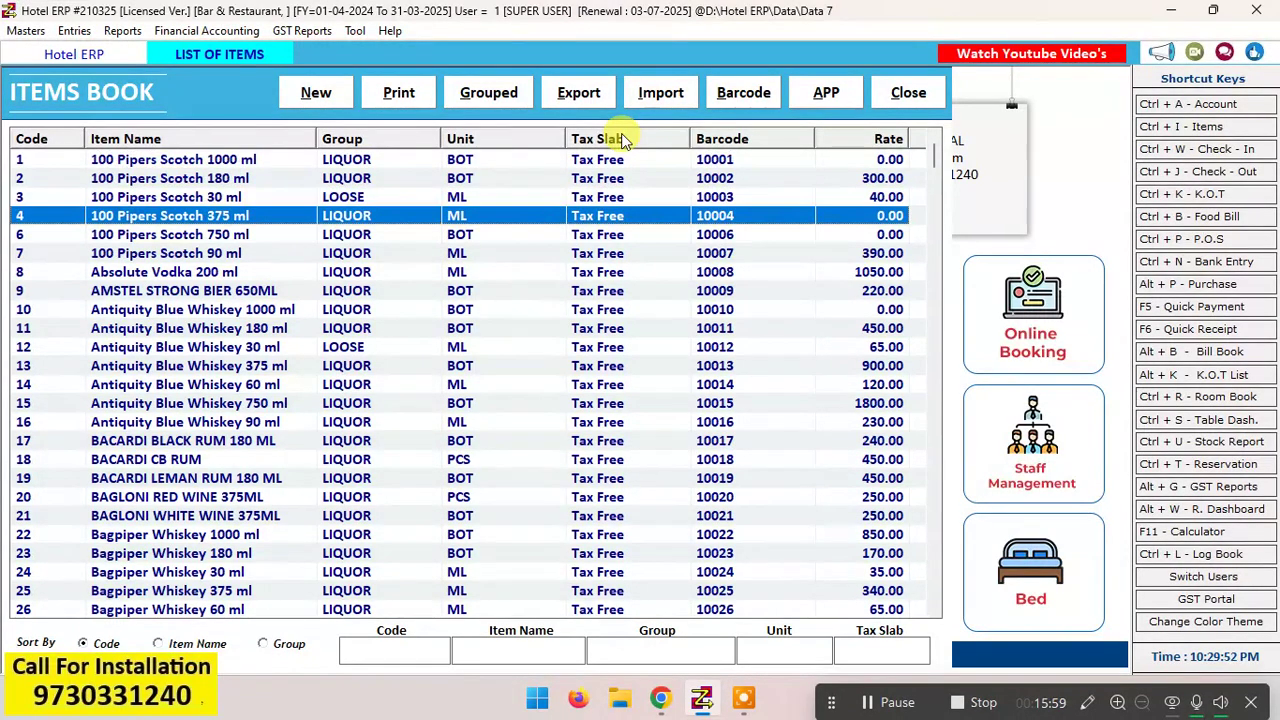
# Step: Create a new item named 100 Pipers Scotch 60 ml, reusing the copied 30 ml name
pyautogui.click(316, 93)
pyautogui.press('Return')
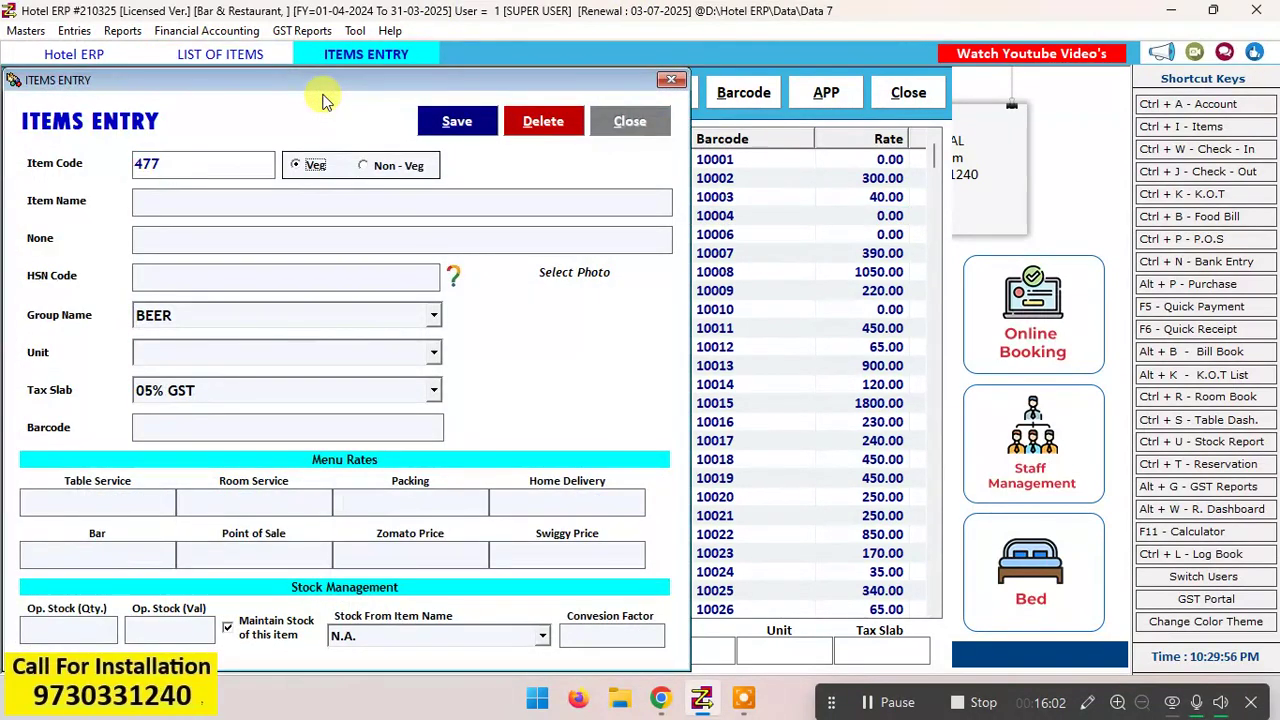
pyautogui.press('Return')
pyautogui.hotkey('ctrl', 'v')
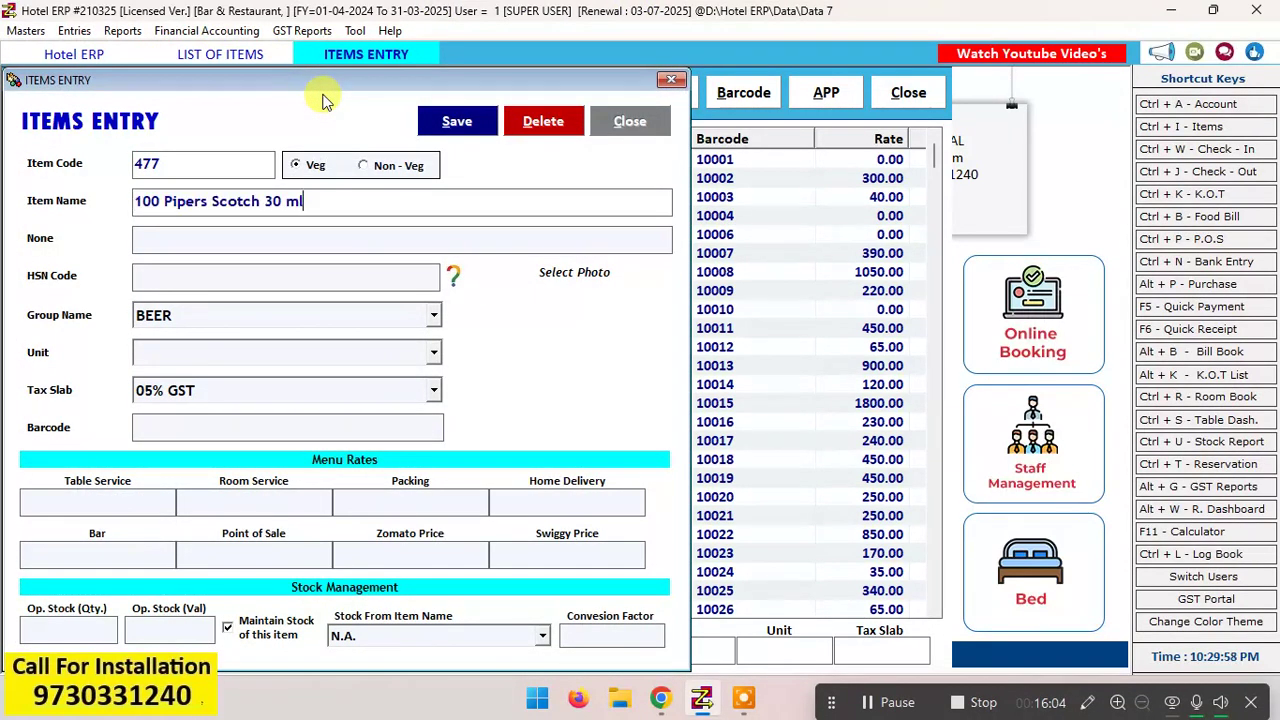
pyautogui.press('Left')
pyautogui.press('Left')
pyautogui.press('Left')
pyautogui.press('Left')
pyautogui.press('BackSpace')
pyautogui.write('6')
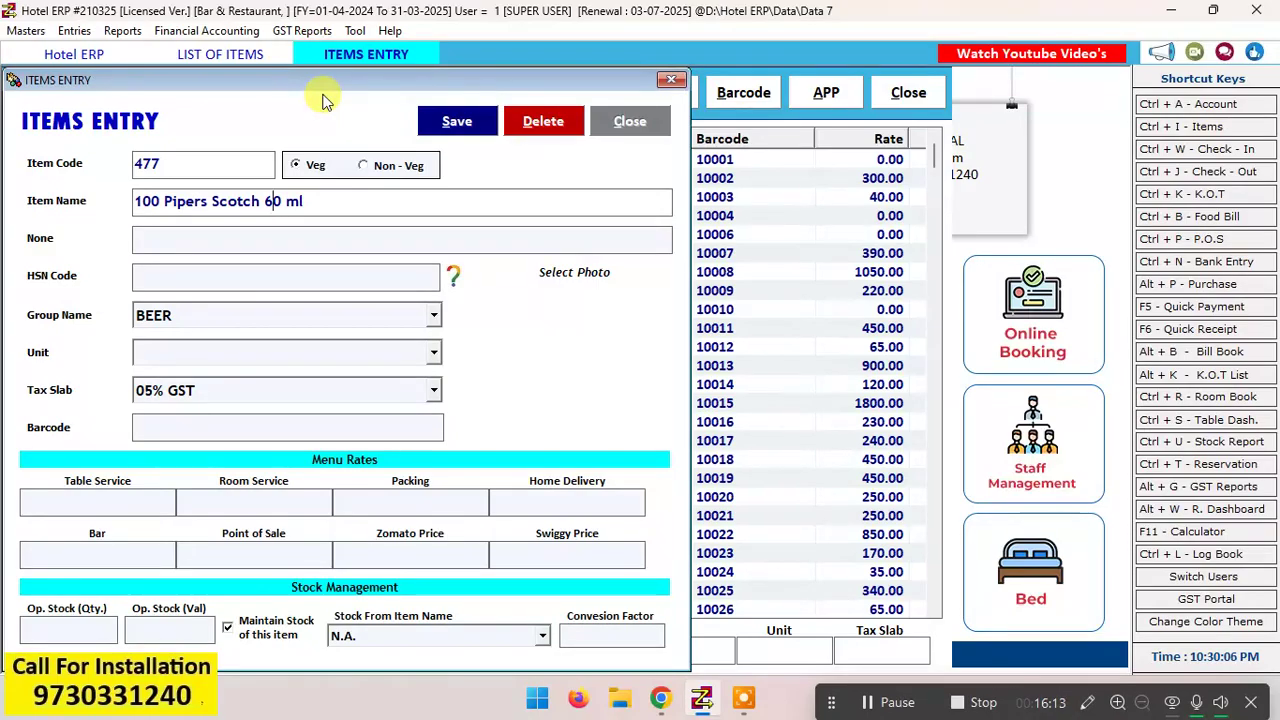
pyautogui.press('Return')
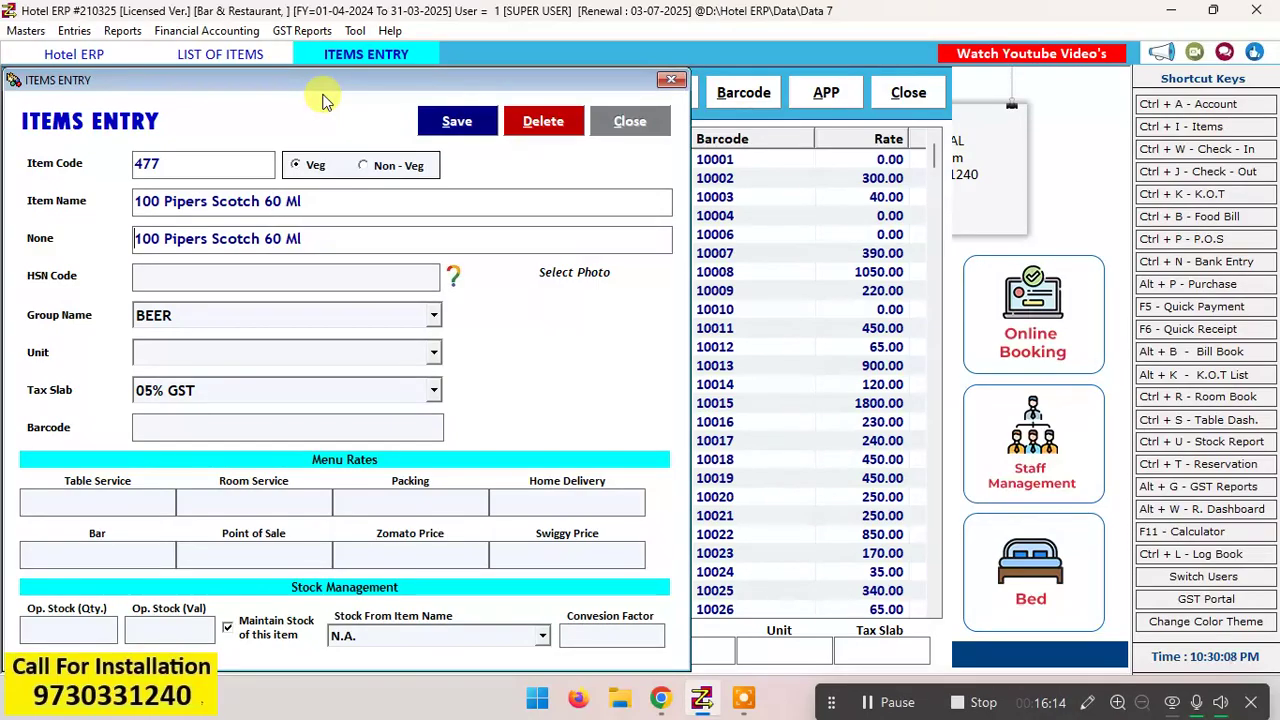
# Step: Leave the HSN code blank and assign the 60 ml item to the LOOSE group
pyautogui.press('Return')
pyautogui.press('Return')
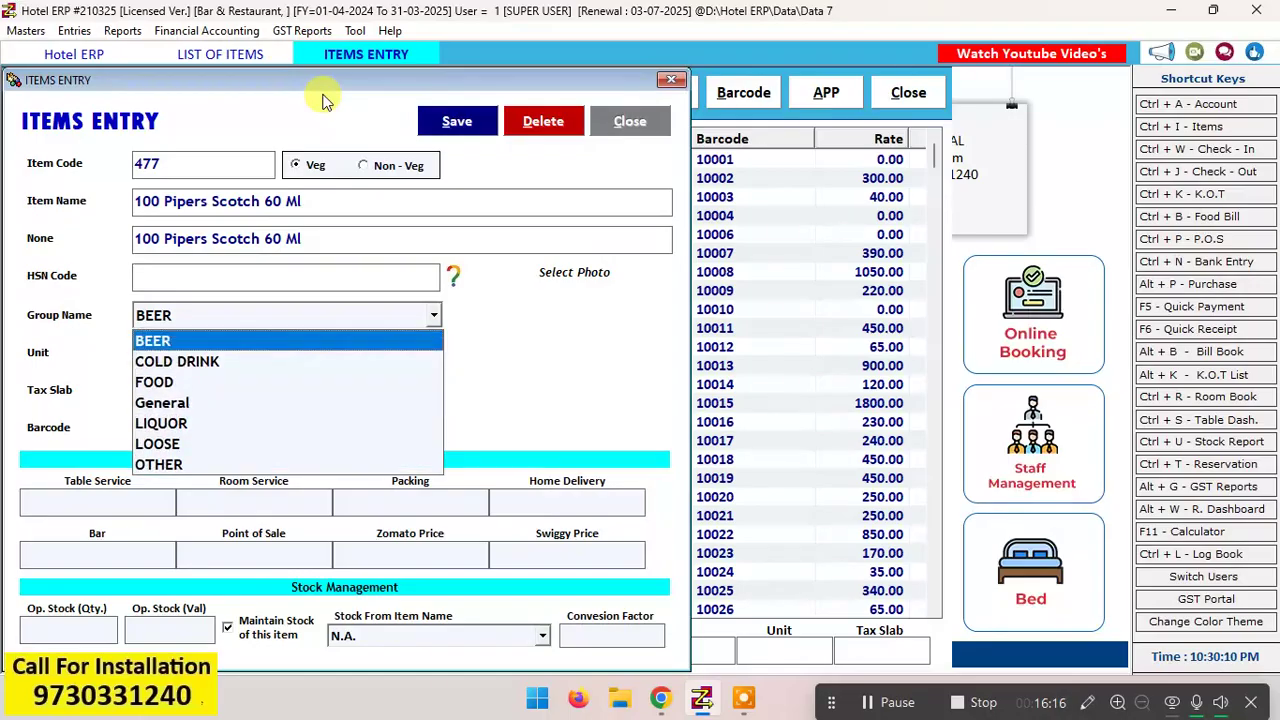
pyautogui.press('Down')
pyautogui.press('Down')
pyautogui.press('Down')
pyautogui.press('Down')
pyautogui.press('Down')
pyautogui.press('Down')
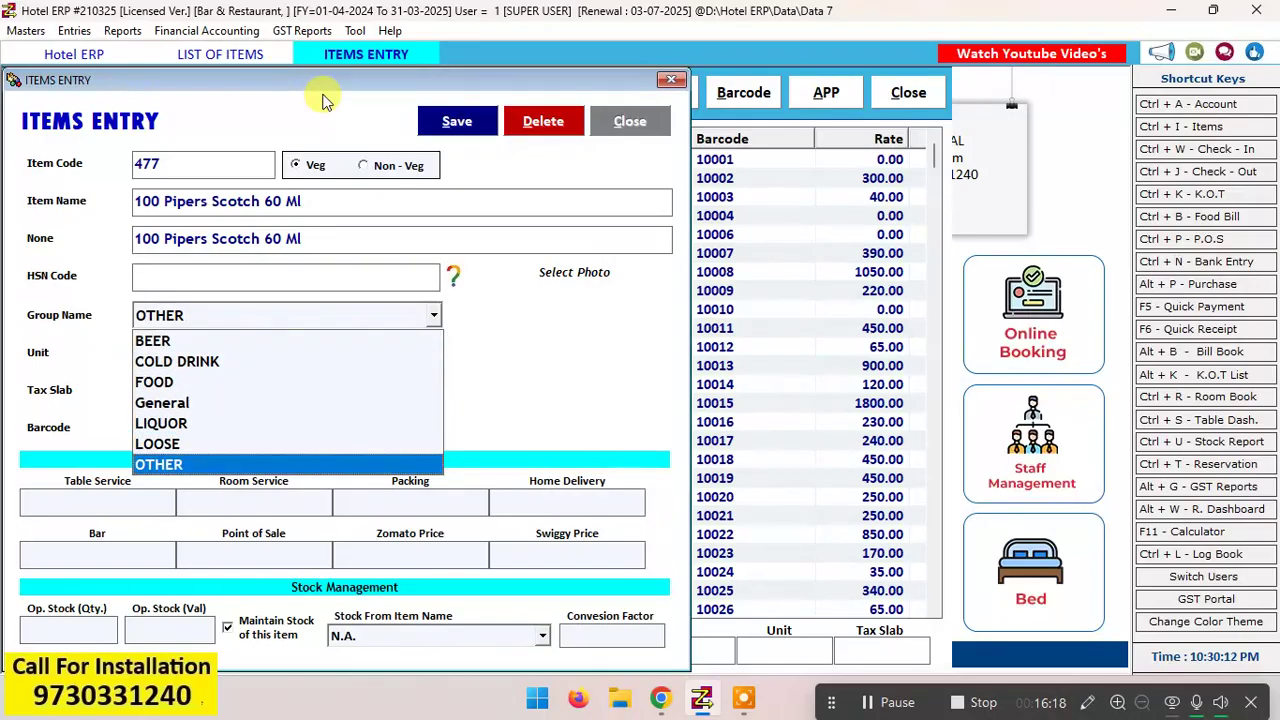
pyautogui.press('Up')
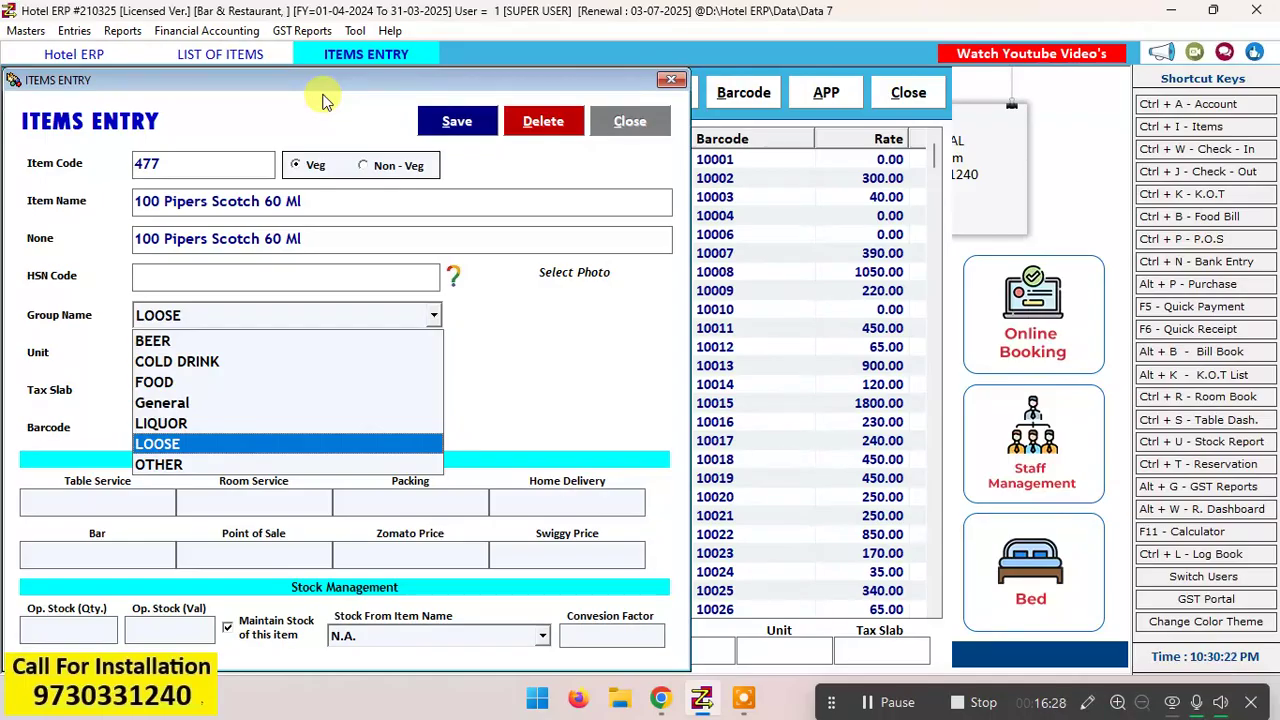
pyautogui.press('Return')
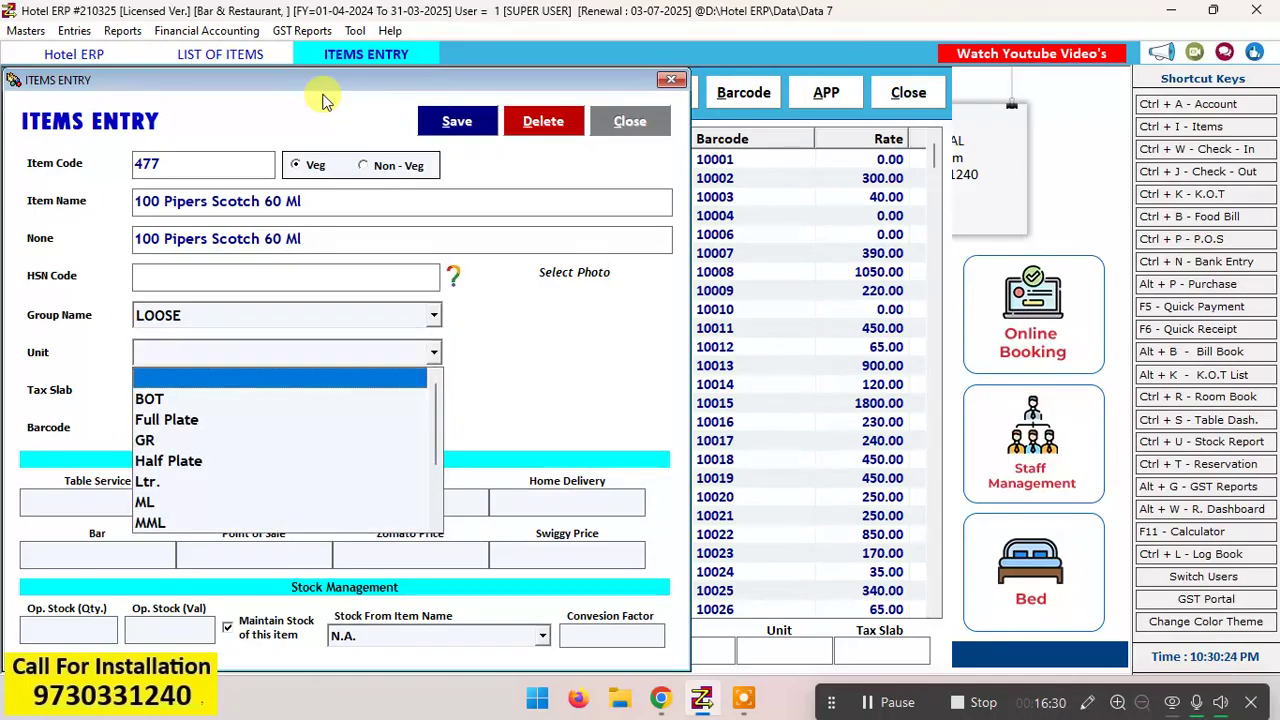
# Step: Set the 60 ml item's unit to ML and its tax slab to Tax Free
pyautogui.press('Down')
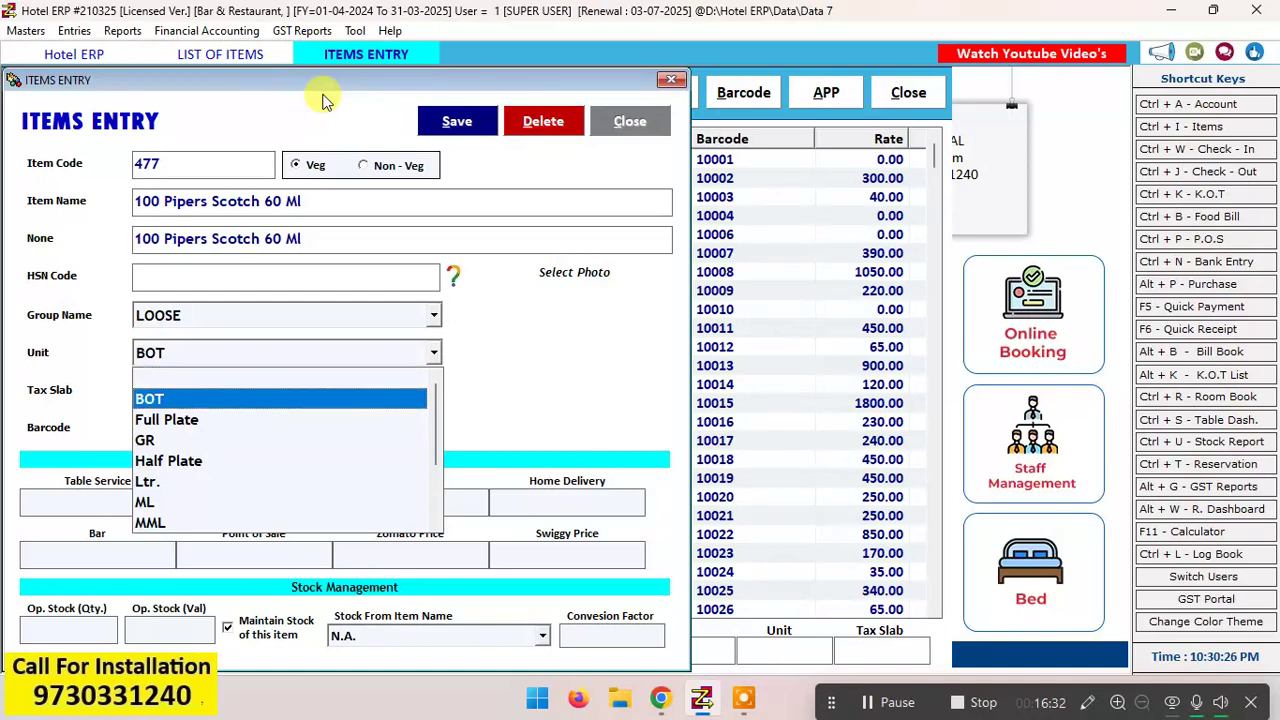
pyautogui.press('Down')
pyautogui.press('Down')
pyautogui.press('Down')
pyautogui.press('Down')
pyautogui.press('Down')
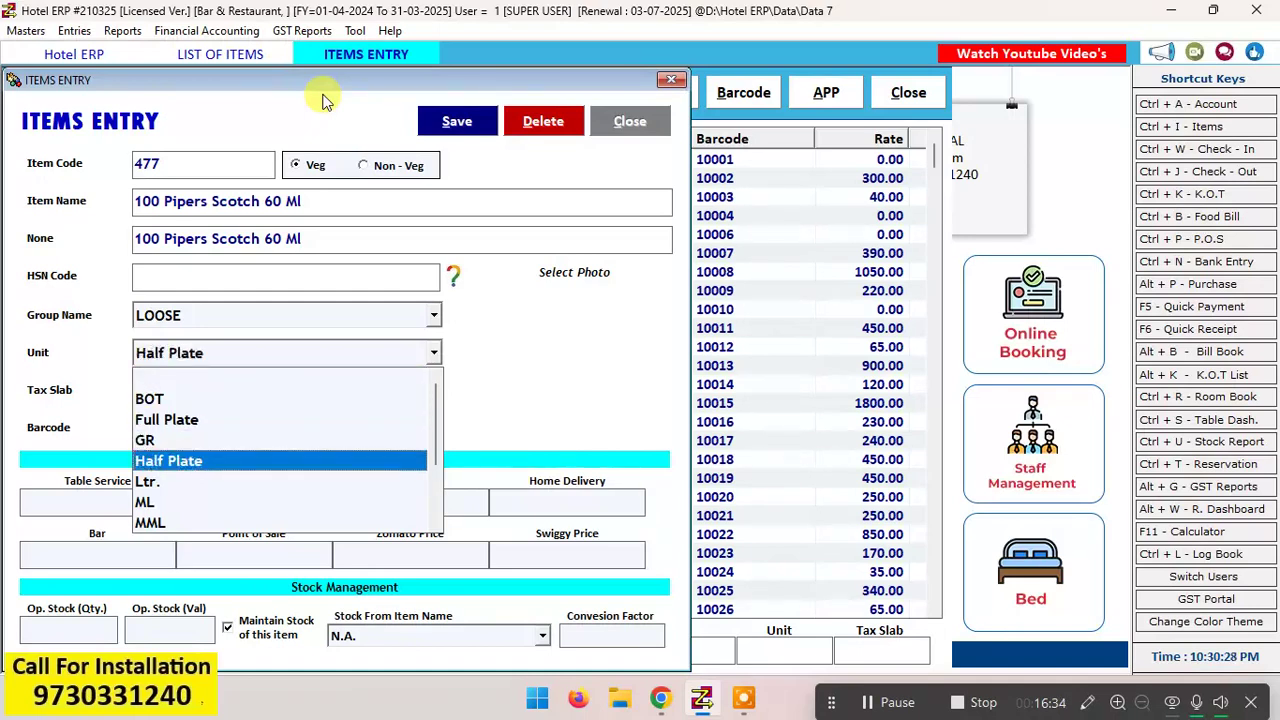
pyautogui.press('Return')
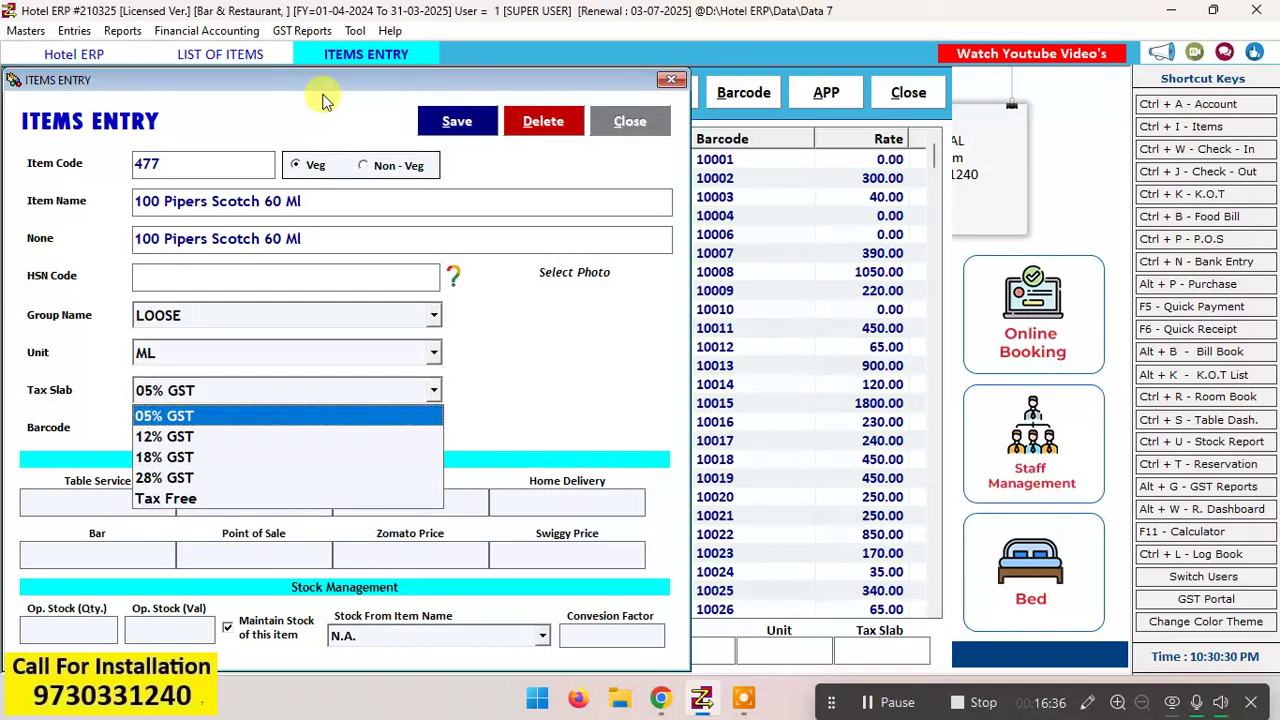
pyautogui.press('t')
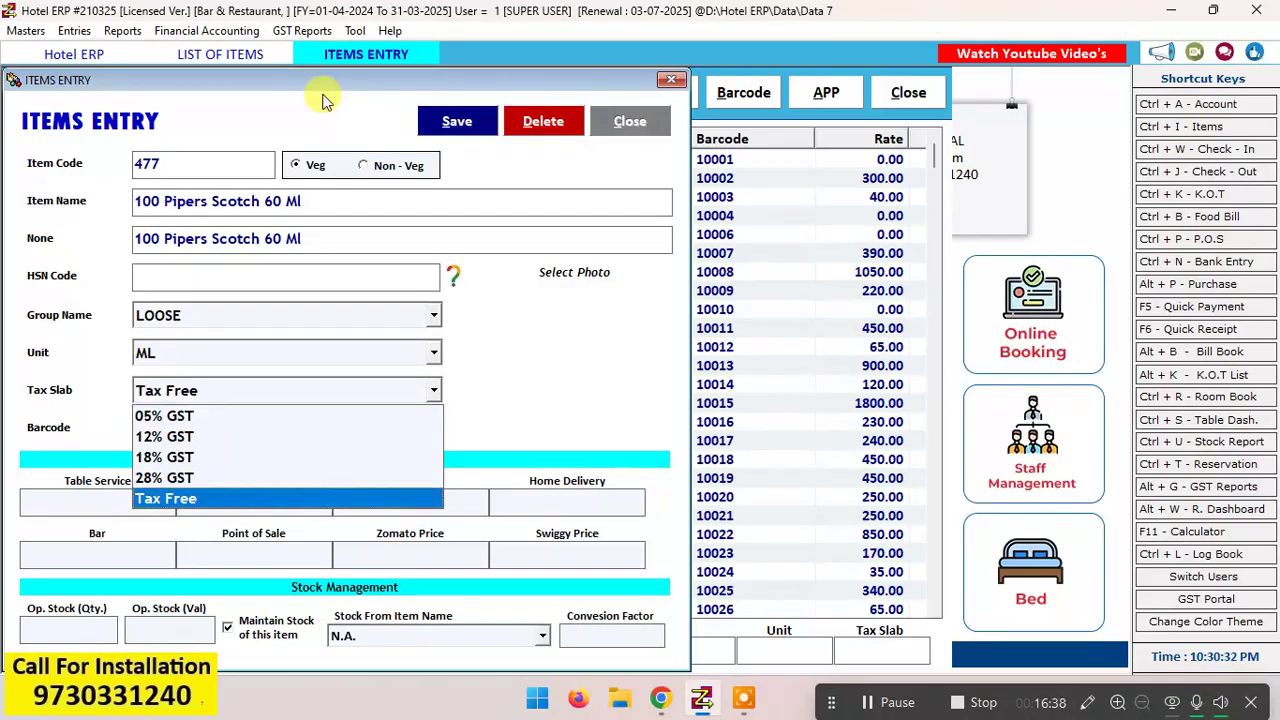
pyautogui.press('Return')
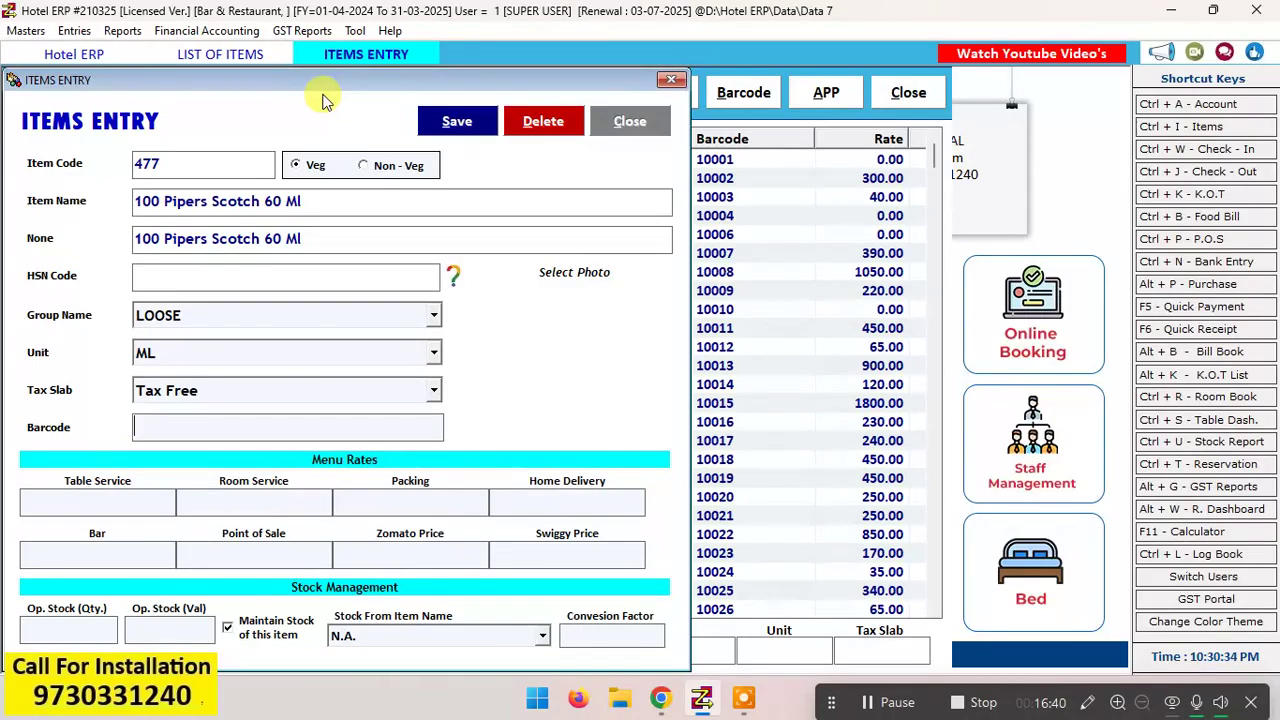
# Step: Leave the barcode blank and enter a table service rate of 60, applying it to all menu rates
pyautogui.press('Return')
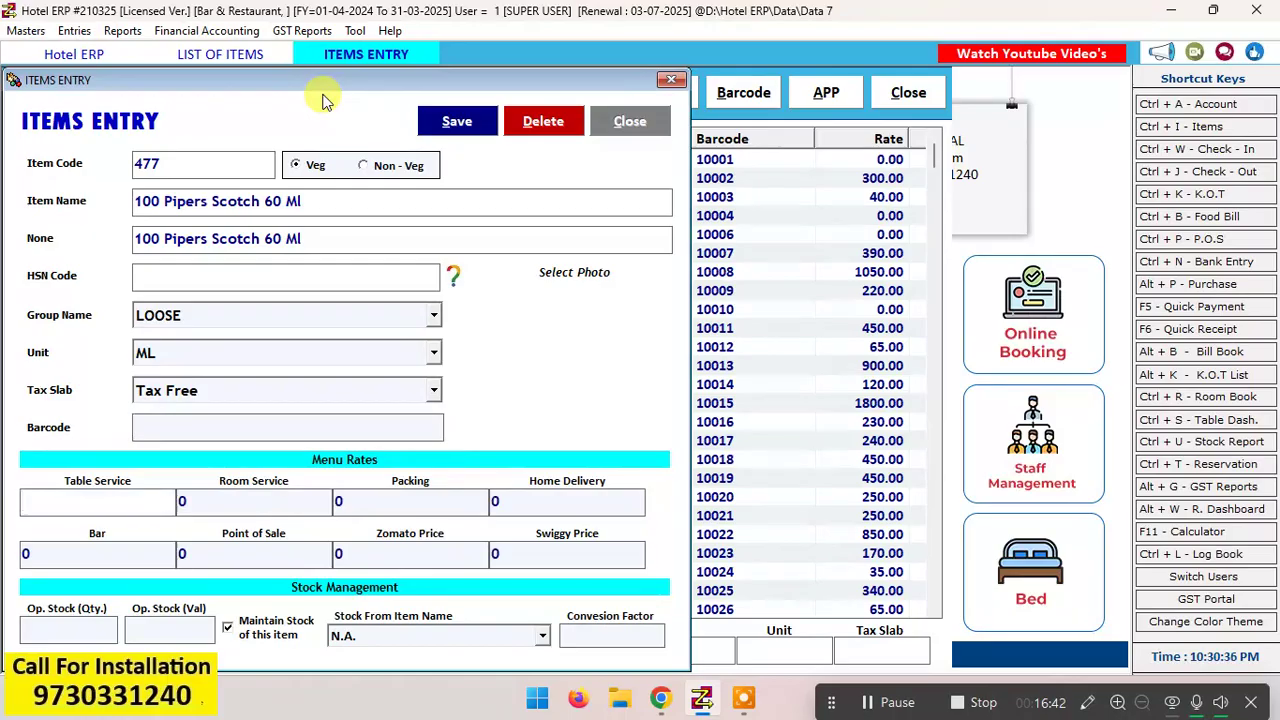
pyautogui.write('60')
pyautogui.press('Return')
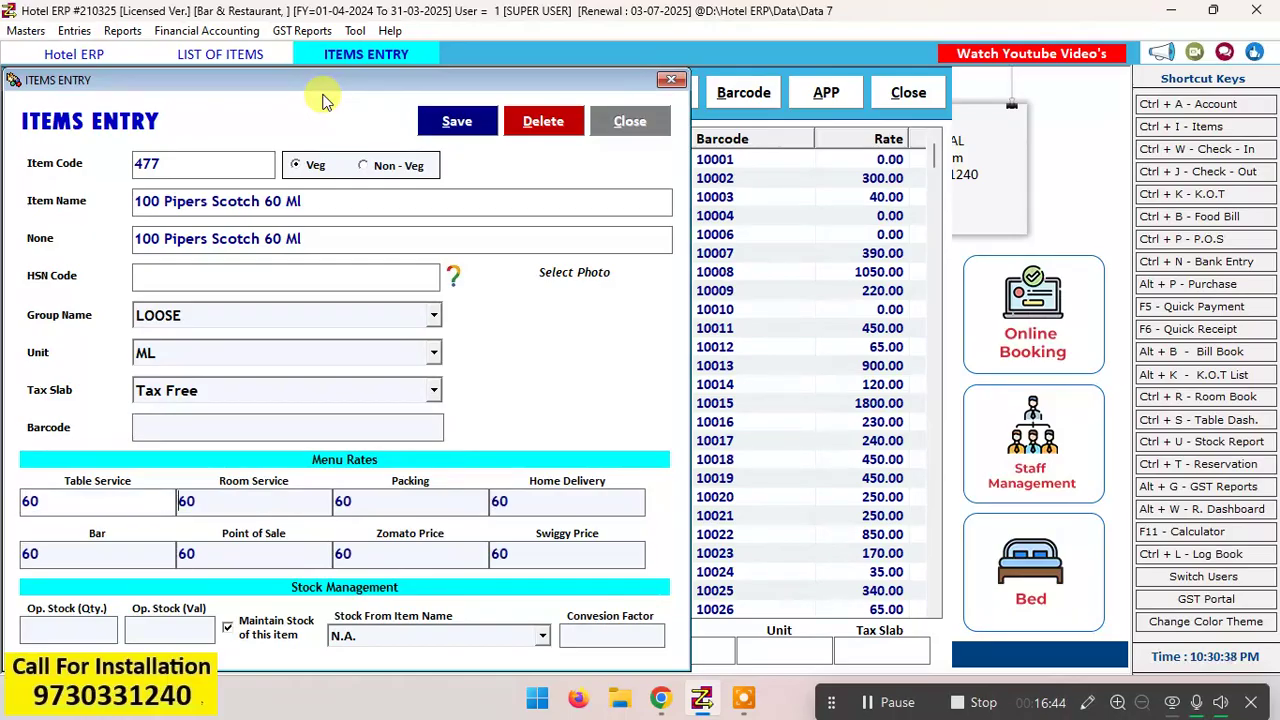
pyautogui.press('Return')
pyautogui.press('Return')
pyautogui.press('Return')
pyautogui.press('Return')
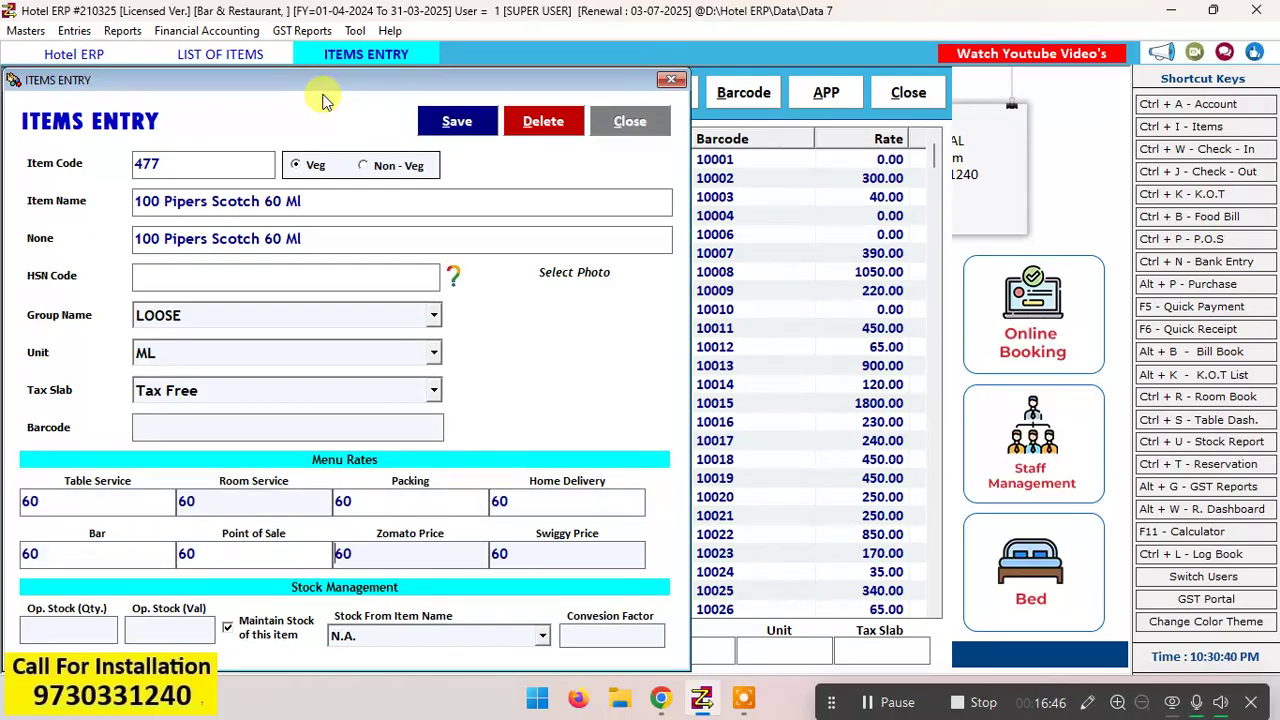
# Step: Turn off stock maintenance for the 60 ml item and choose 100 Pipers Scotch 750 ml as its stock source
pyautogui.click(258, 633)
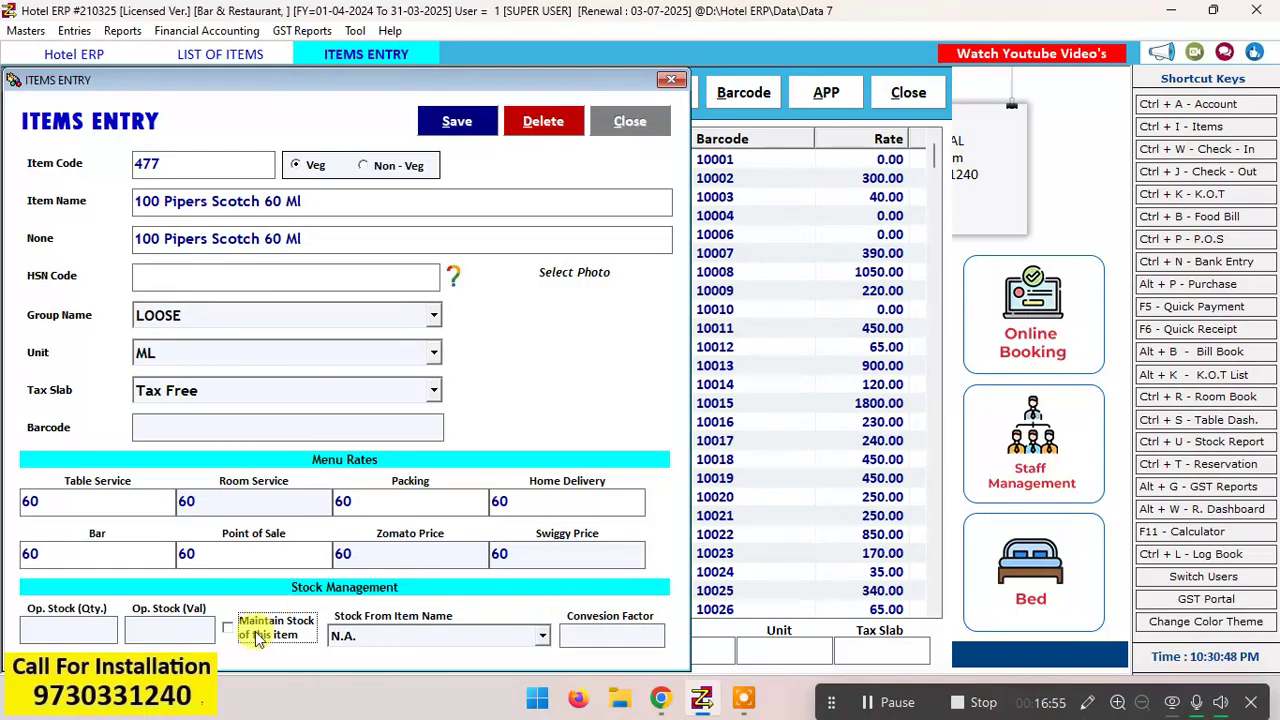
pyautogui.click(533, 640)
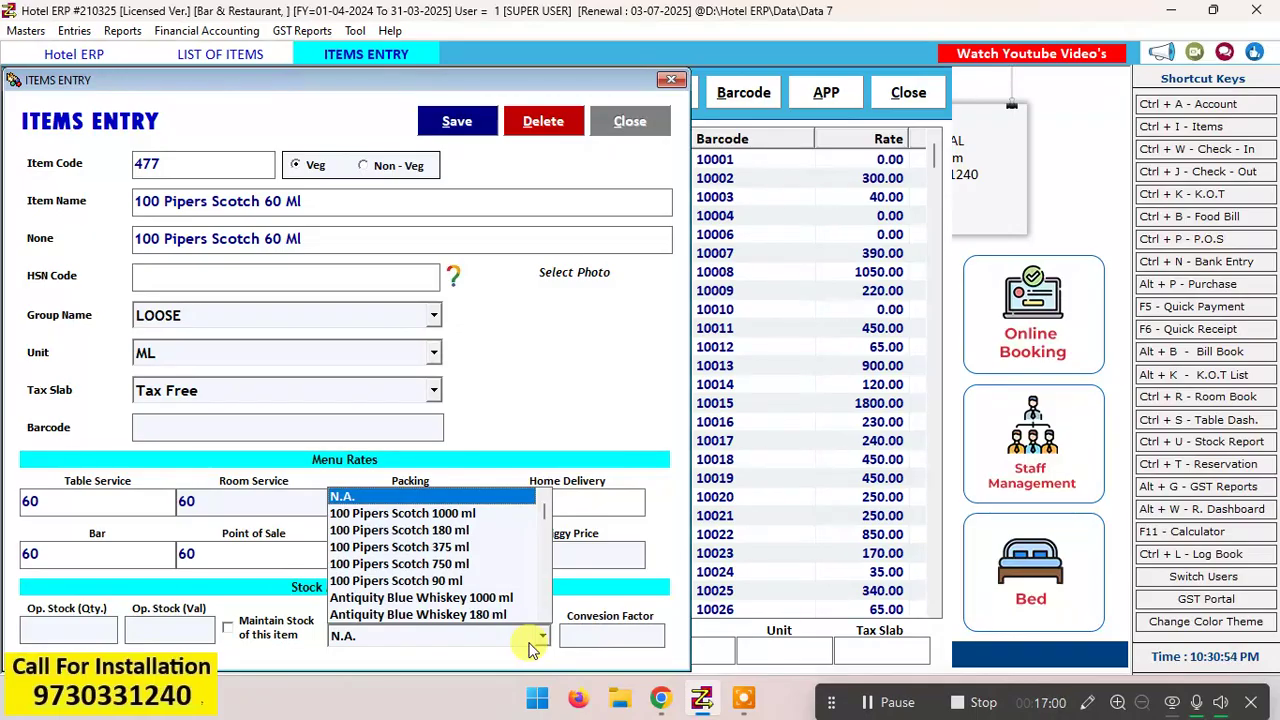
pyautogui.press('Down')
pyautogui.press('Down')
pyautogui.press('Down')
pyautogui.press('Down')
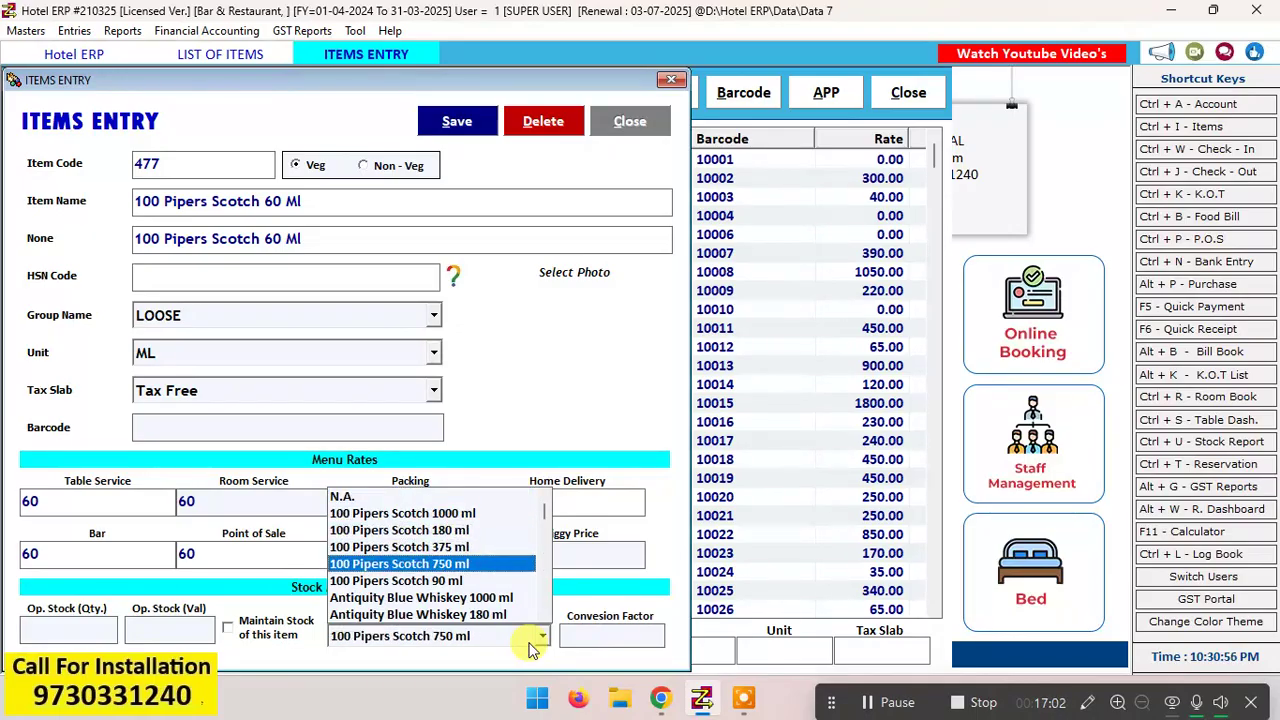
pyautogui.press('Up')
pyautogui.press('Down')
pyautogui.press('Return')
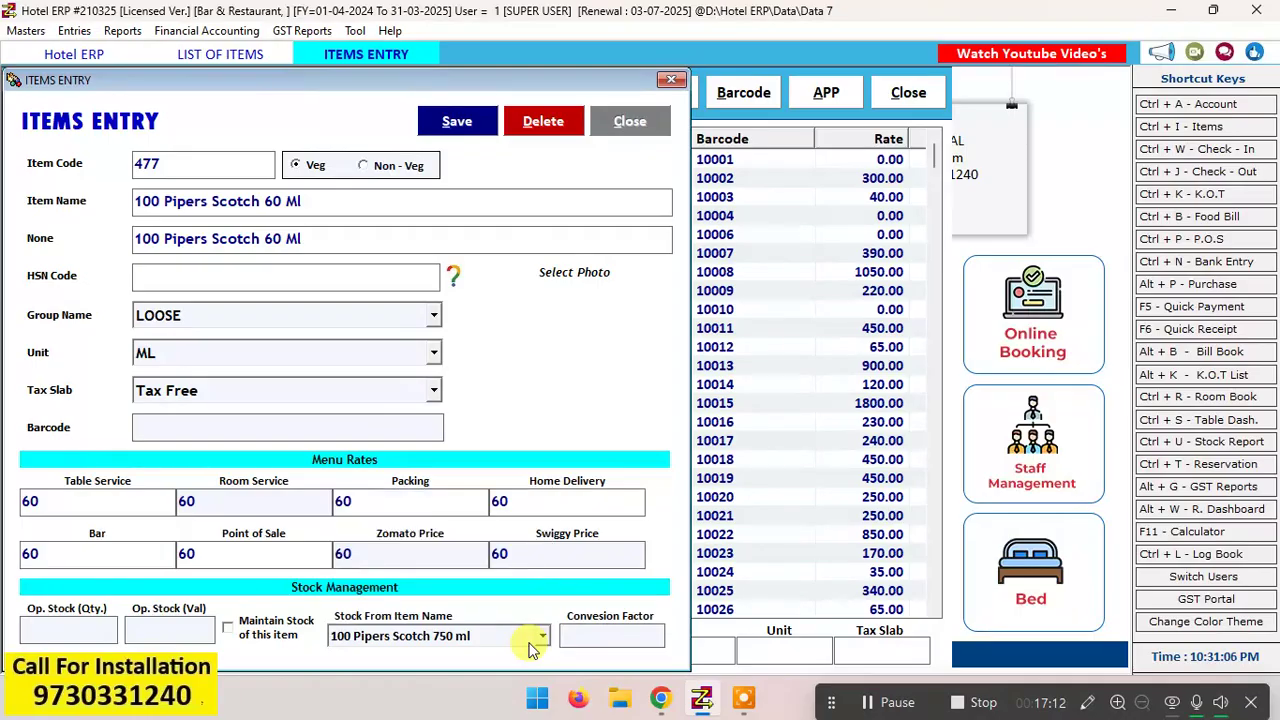
# Step: Set the conversion factor to 60, save the new 60 ml item and close the entry form
pyautogui.click(660, 634)
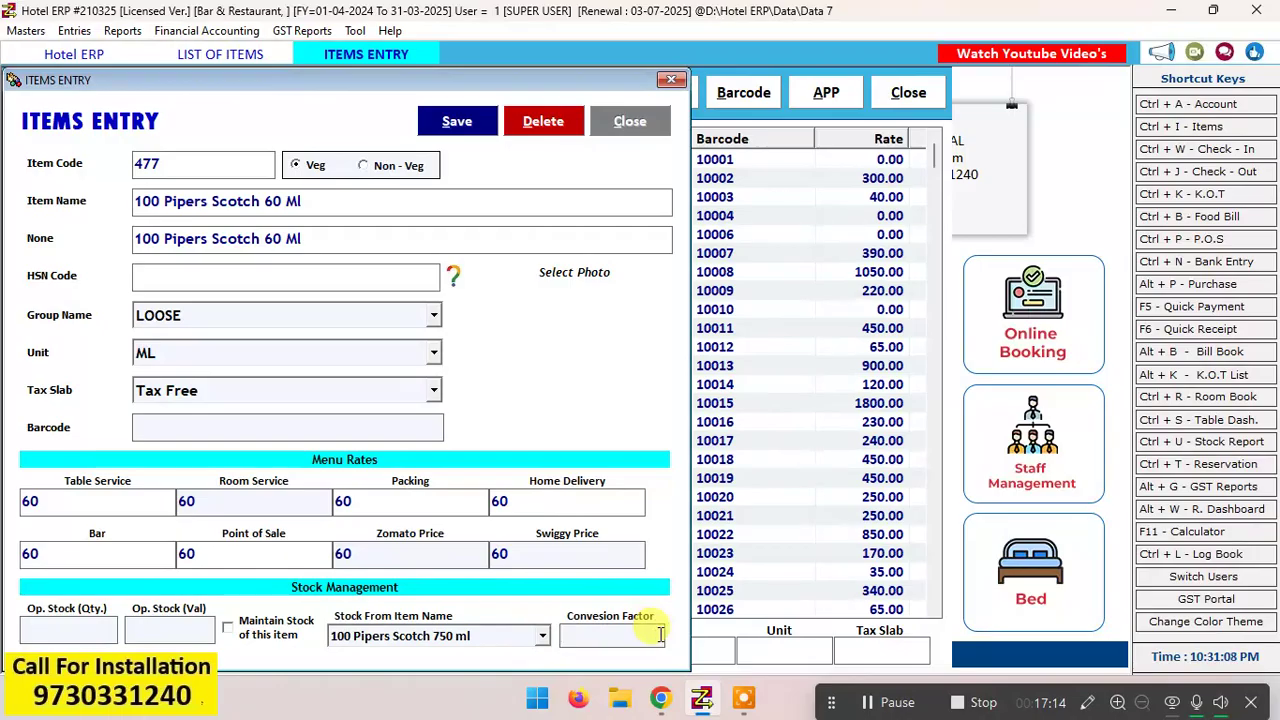
pyautogui.write('60')
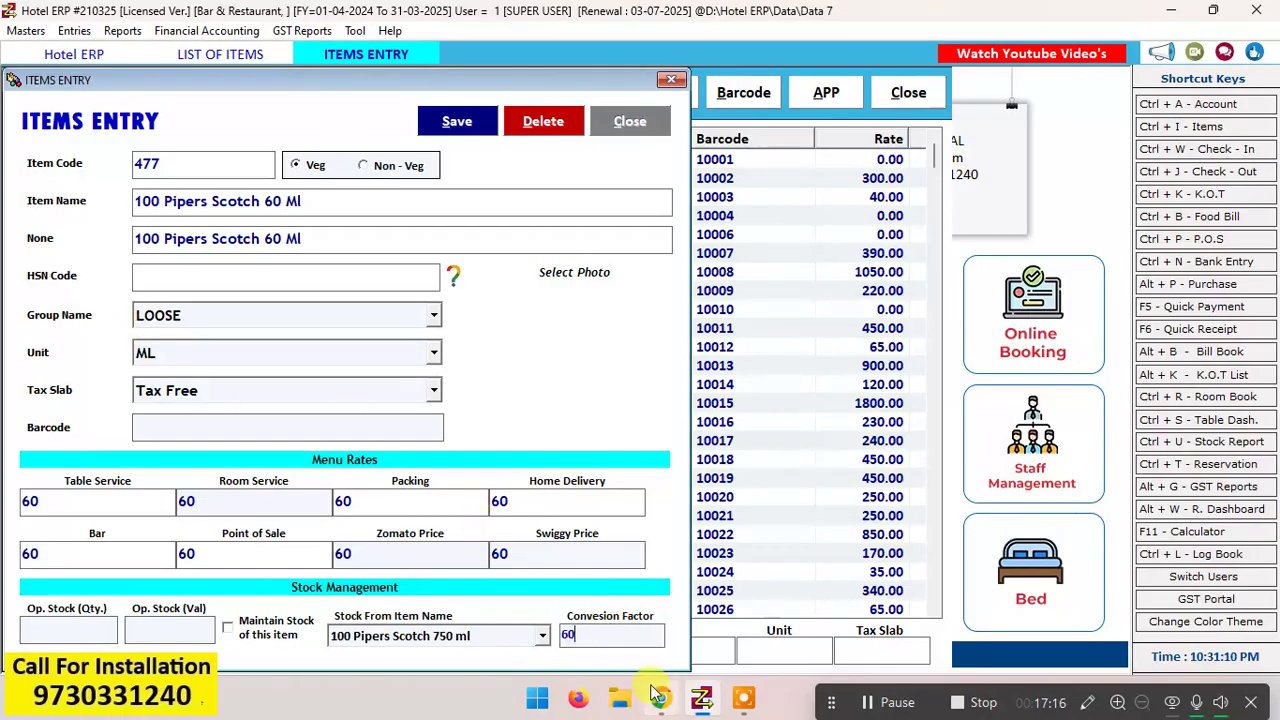
pyautogui.click(460, 122)
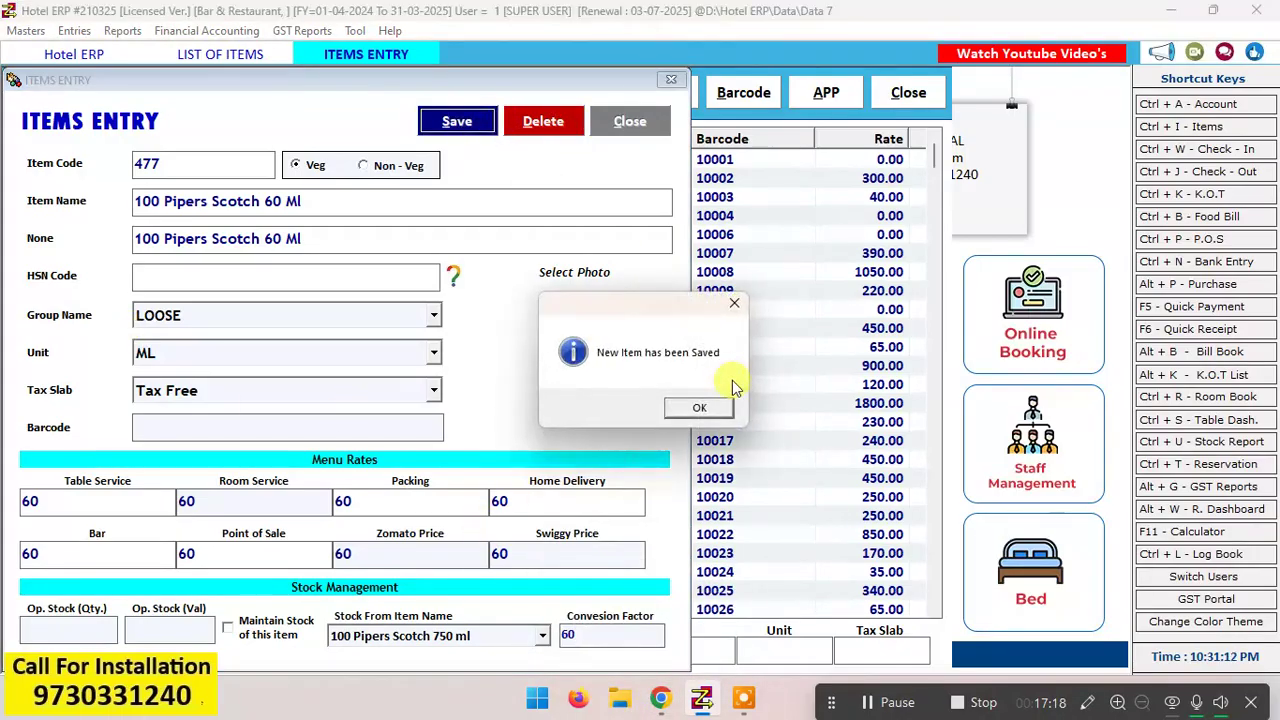
pyautogui.click(699, 408)
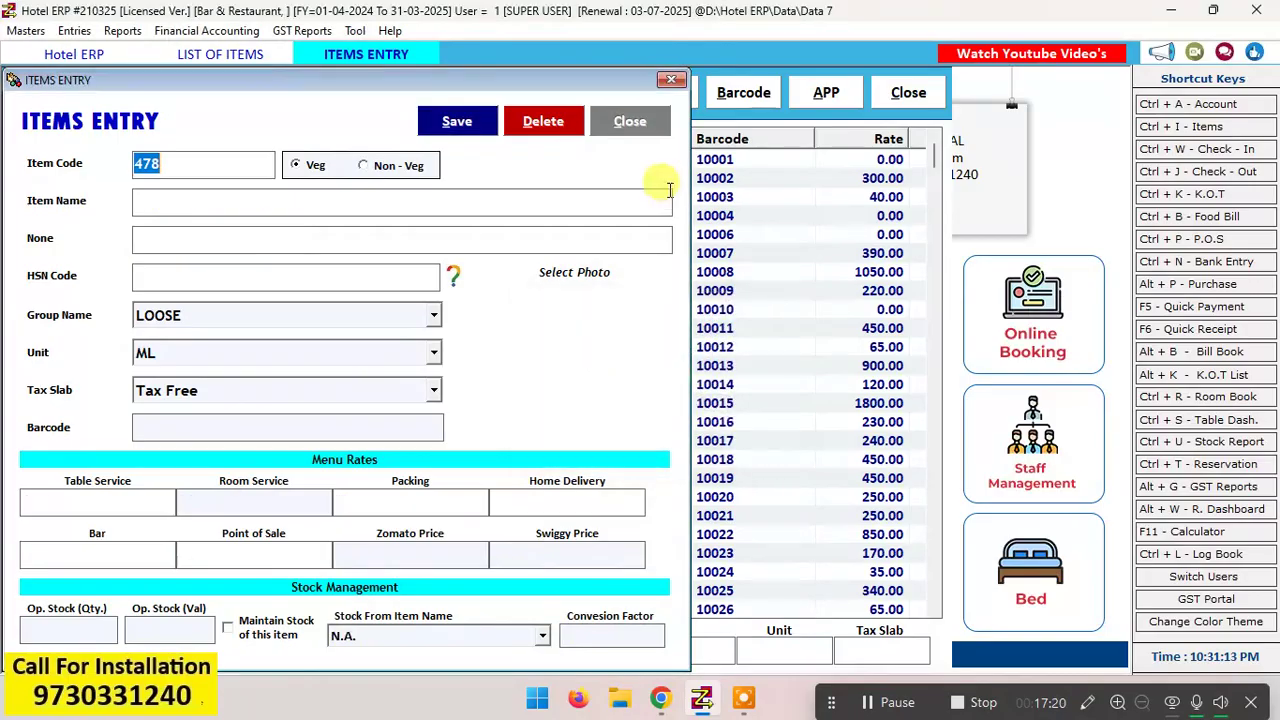
pyautogui.click(644, 131)
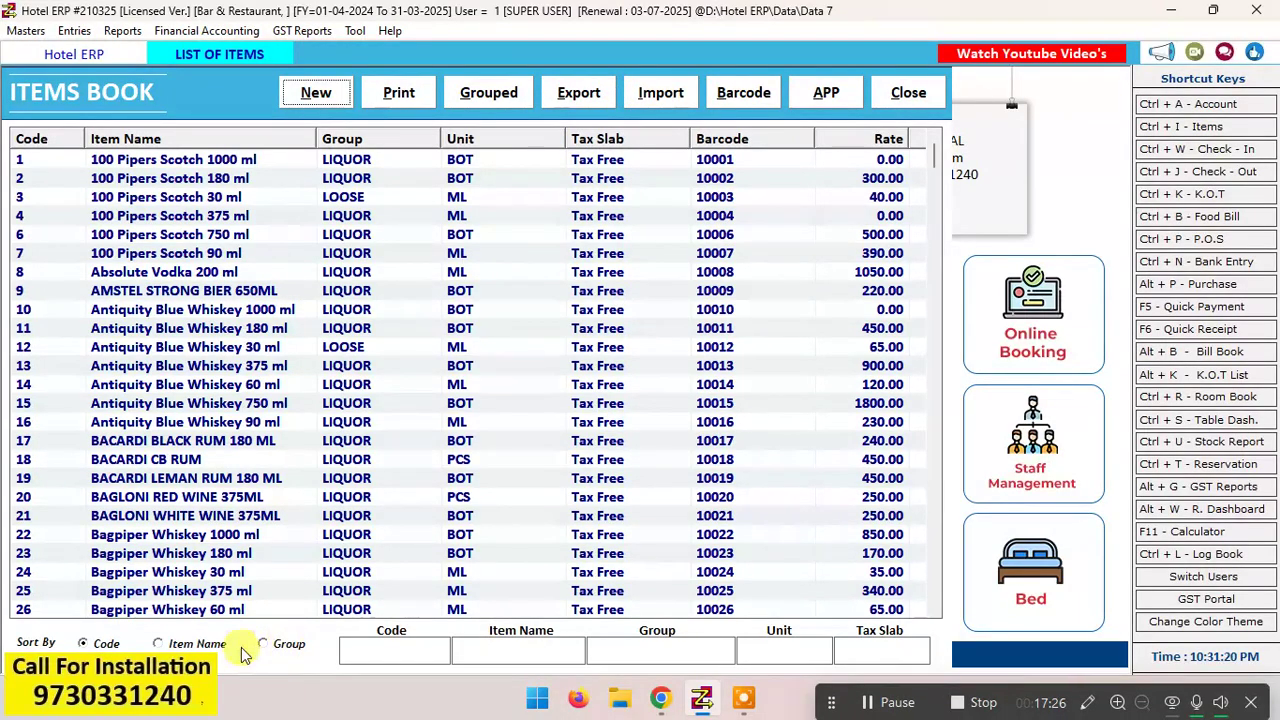
# Step: Sort the items list by item name and check the new 60 ml entry among the other 100 Pipers sizes
pyautogui.click(212, 645)
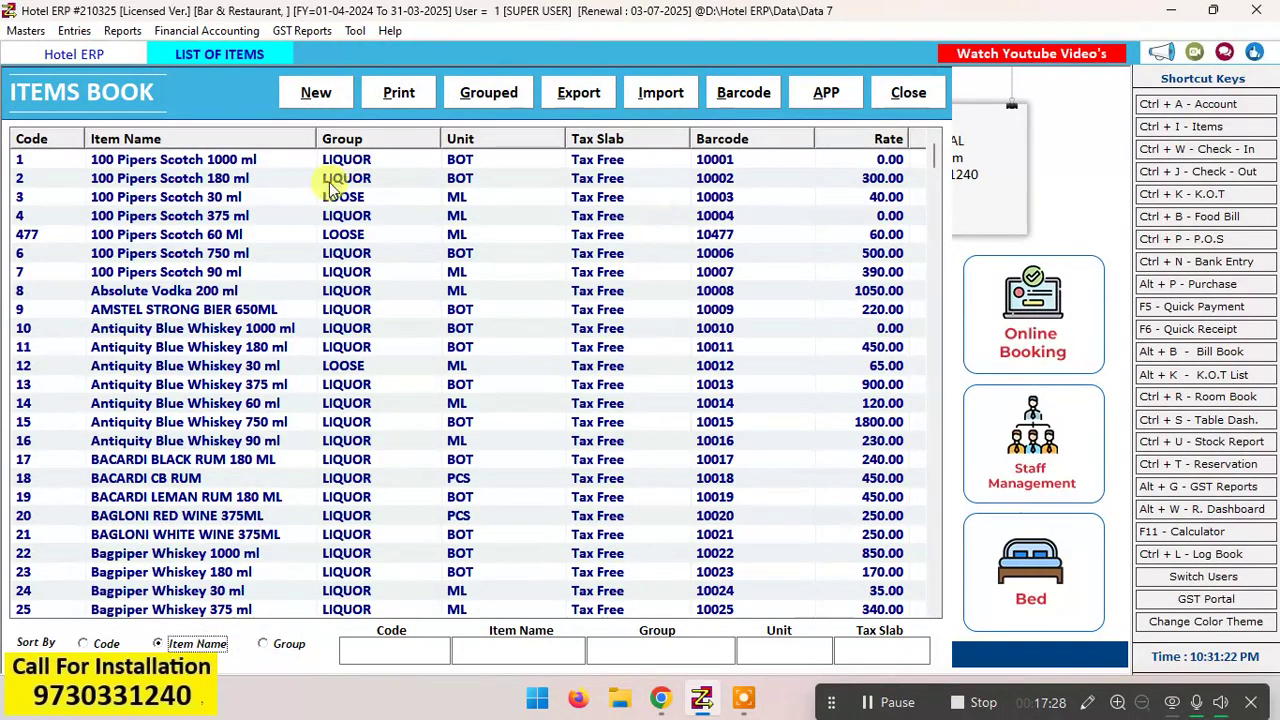
pyautogui.click(166, 234)
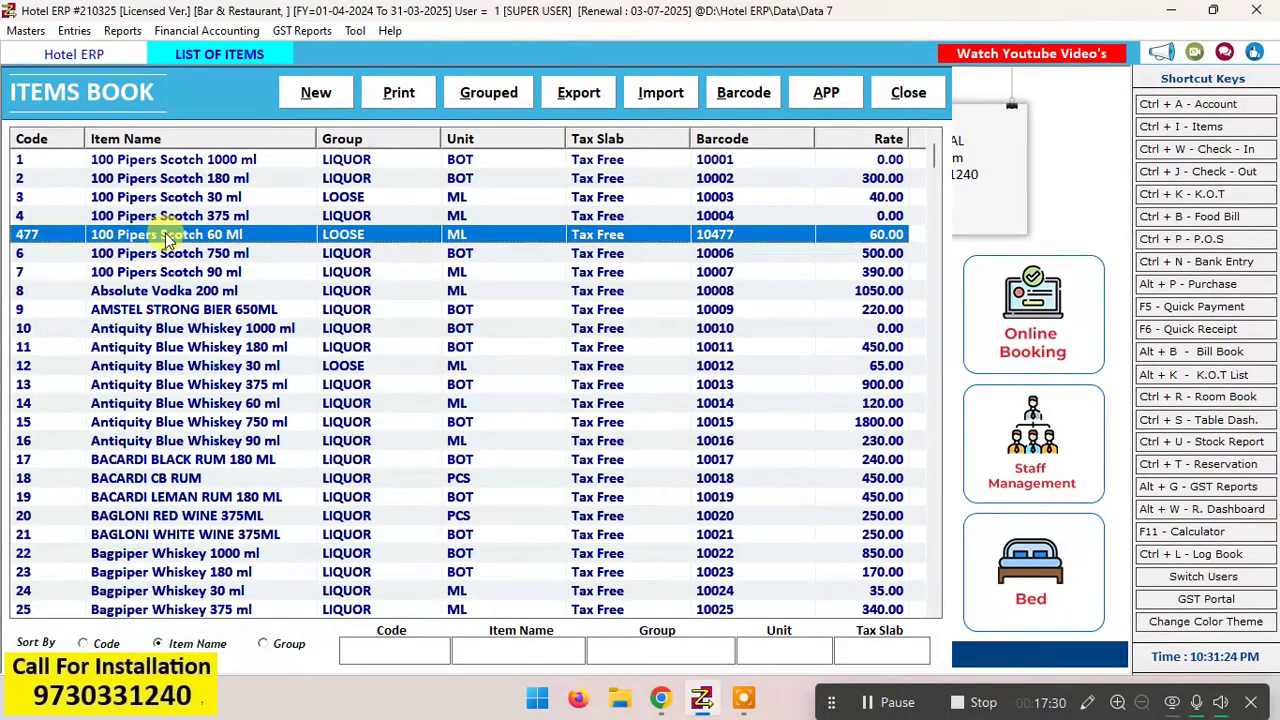
pyautogui.press('Up')
pyautogui.press('Up')
pyautogui.press('Up')
pyautogui.press('Up')
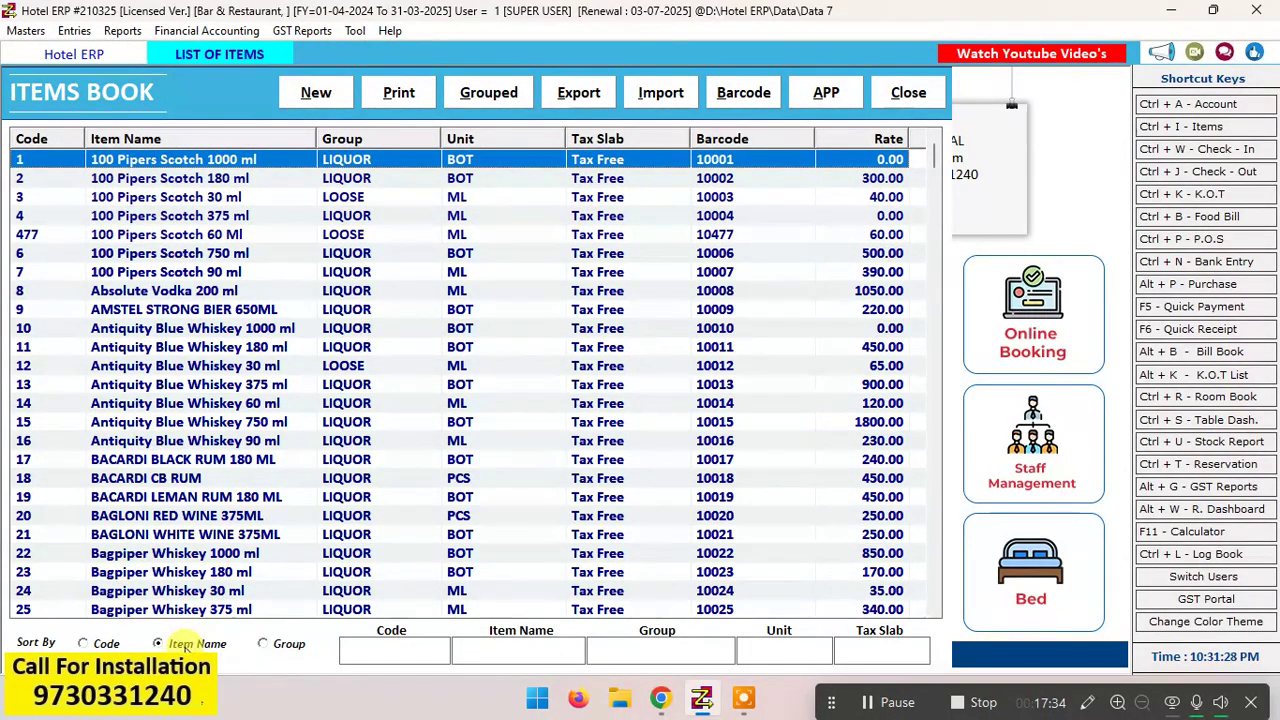
# Step: Sort the items list by code and by group to compare the orderings
pyautogui.click(102, 645)
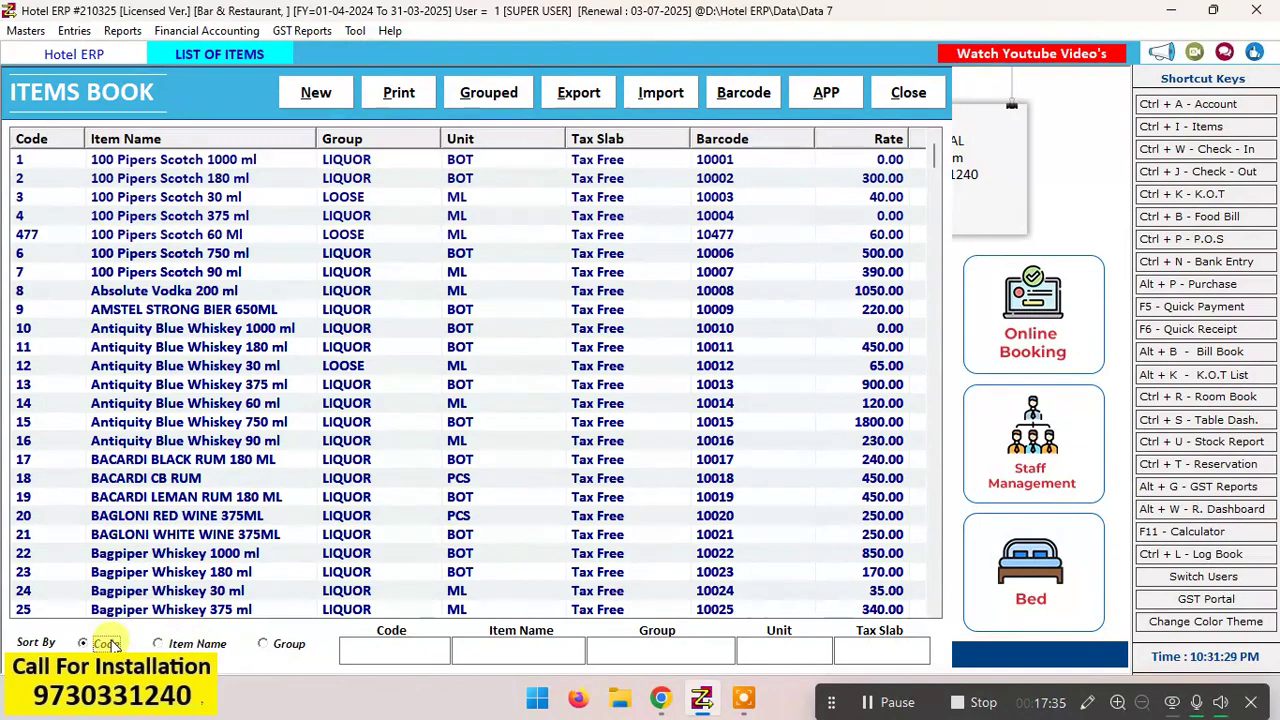
pyautogui.click(264, 645)
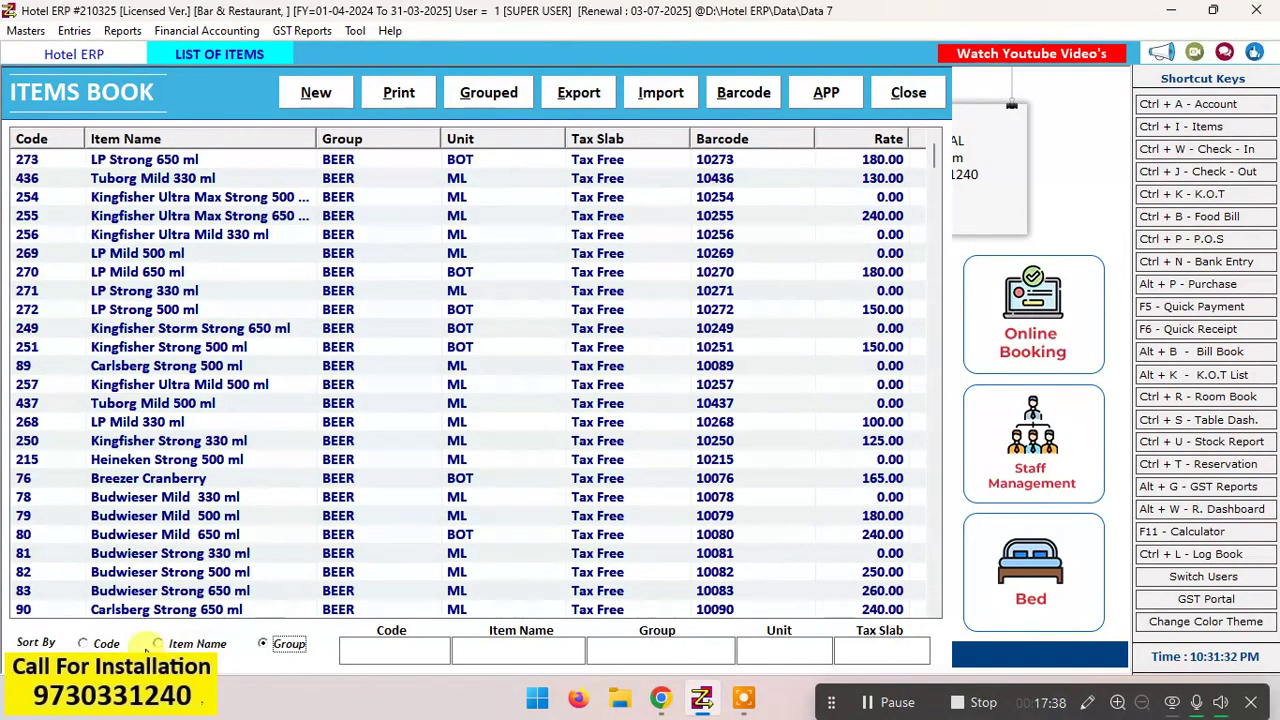
# Step: Sort the items list by item name and step through the 100 Pipers Scotch sizes to review their groups, units and rates
pyautogui.click(102, 645)
pyautogui.click(188, 644)
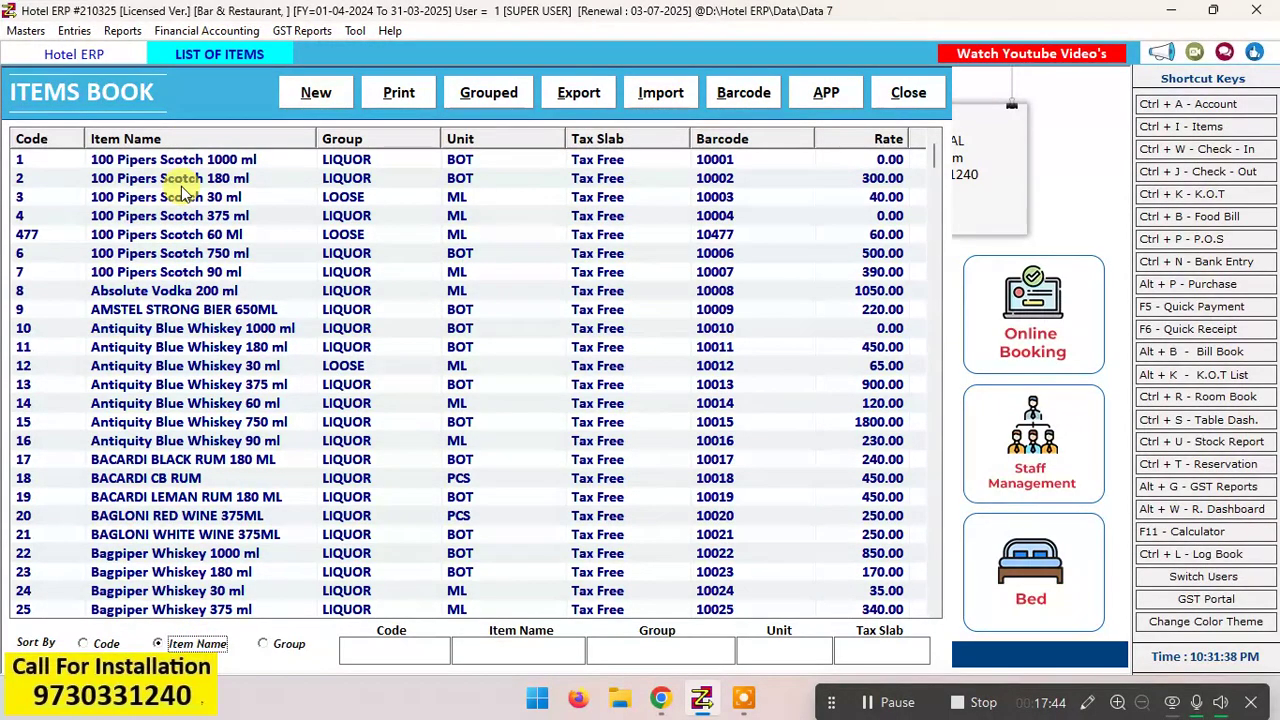
pyautogui.click(145, 176)
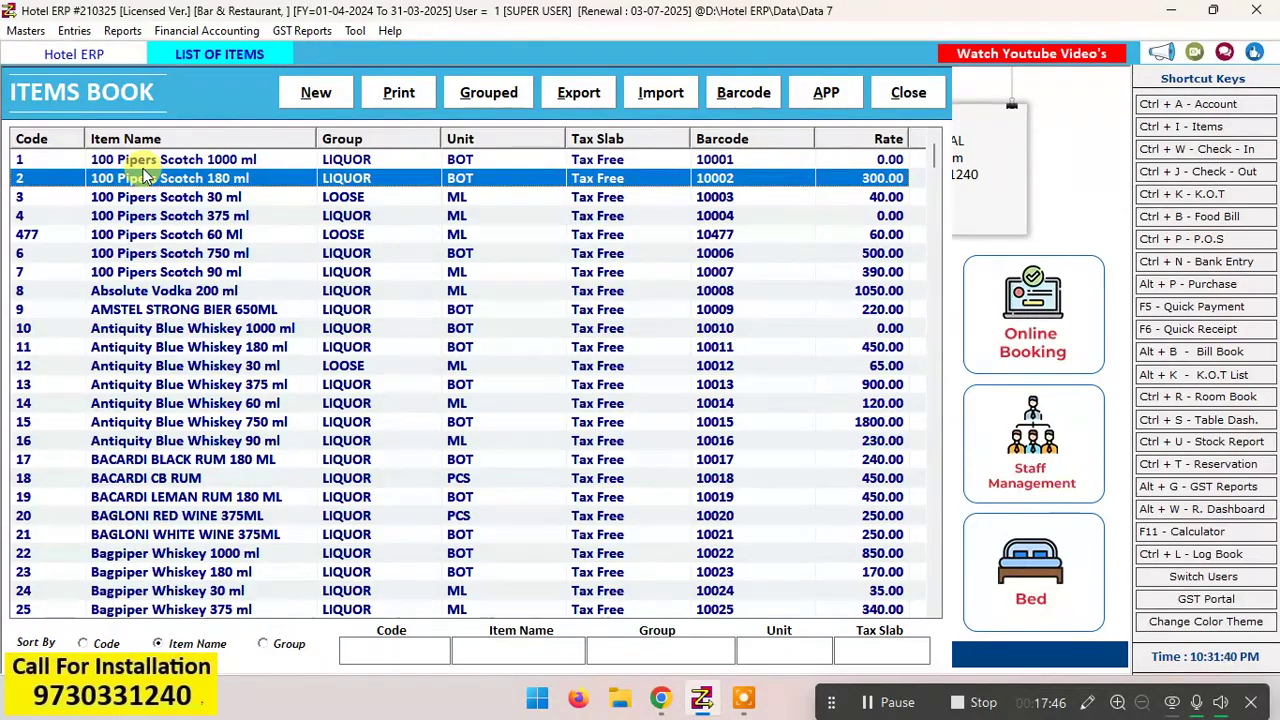
pyautogui.press('Up')
pyautogui.press('Down')
pyautogui.press('Down')
pyautogui.press('Down')
pyautogui.press('Down')
pyautogui.press('Down')
pyautogui.press('Down')
pyautogui.press('Up')
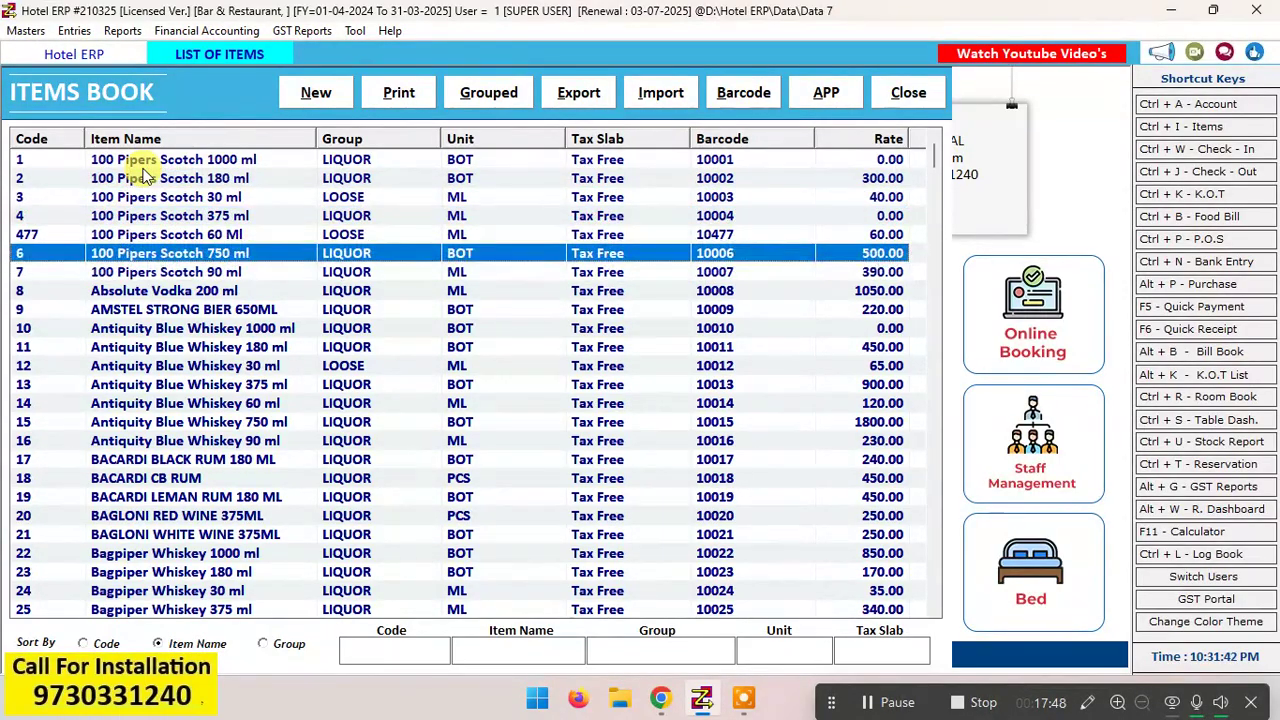
pyautogui.press('Up')
pyautogui.press('Up')
pyautogui.press('Up')
pyautogui.press('Up')
pyautogui.press('Up')
pyautogui.press('Down')
pyautogui.press('Down')
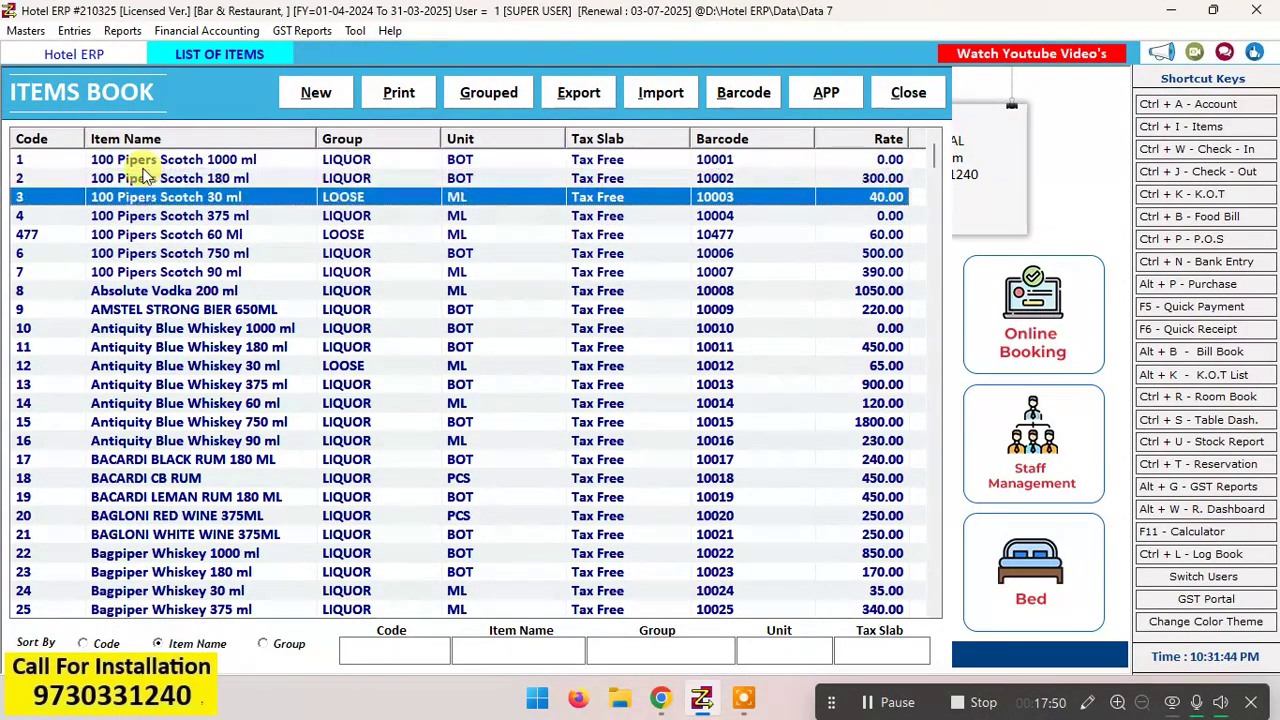
pyautogui.press('Down')
pyautogui.press('Down')
pyautogui.press('Down')
pyautogui.press('Down')
pyautogui.press('Down')
pyautogui.press('Down')
pyautogui.press('Down')
pyautogui.press('Down')
pyautogui.press('Down')
pyautogui.press('Up')
pyautogui.press('Up')
pyautogui.press('Up')
pyautogui.press('Up')
pyautogui.press('Up')
pyautogui.press('Up')
pyautogui.press('Up')
pyautogui.press('Up')
pyautogui.press('Up')
pyautogui.press('Up')
pyautogui.press('Up')
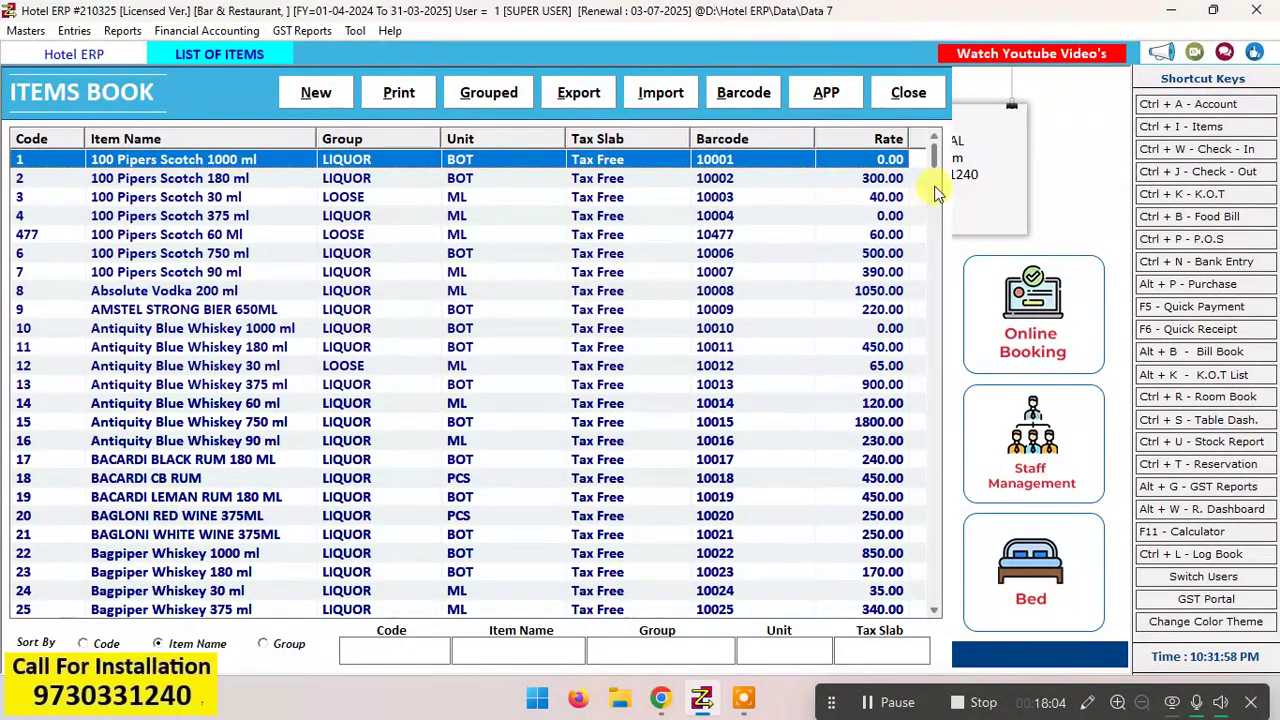
pyautogui.moveTo(937, 160); pyautogui.dragTo(962, 141)
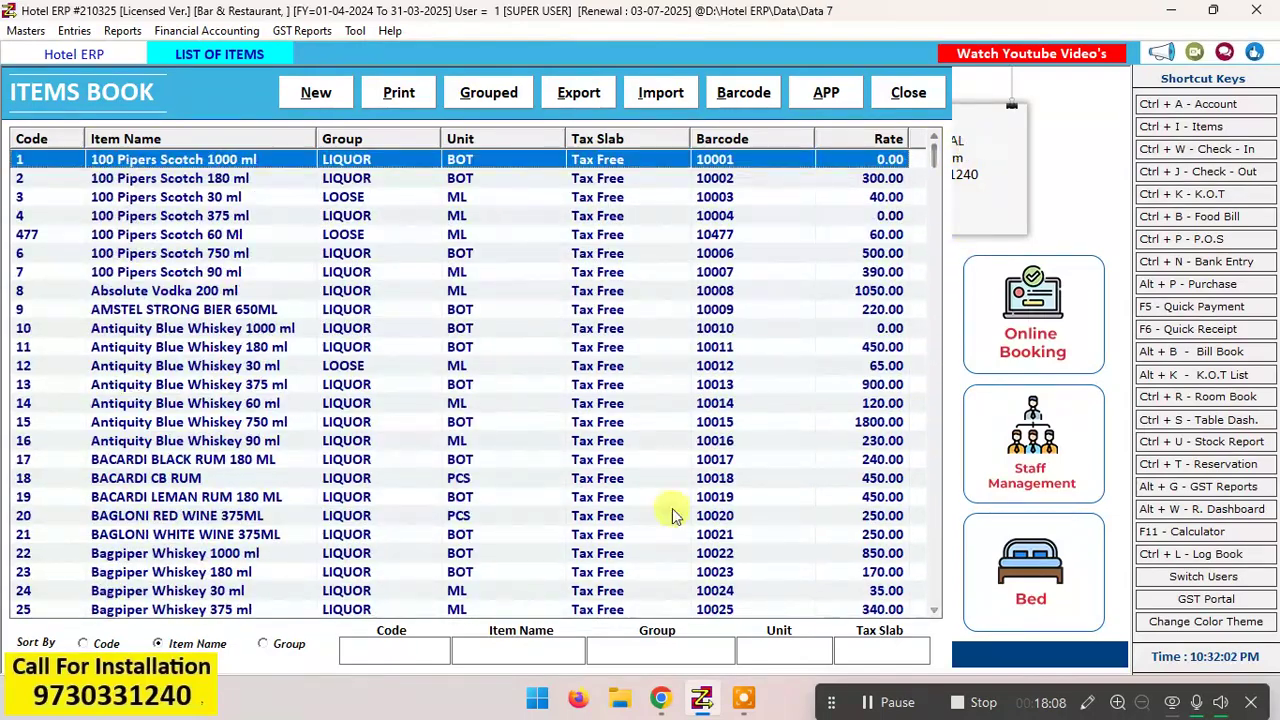
# Step: Filter the items list by group for FOO and for LI, clear the filter, select 100 Pipers Scotch 60 Ml and close the list
pyautogui.click(607, 651)
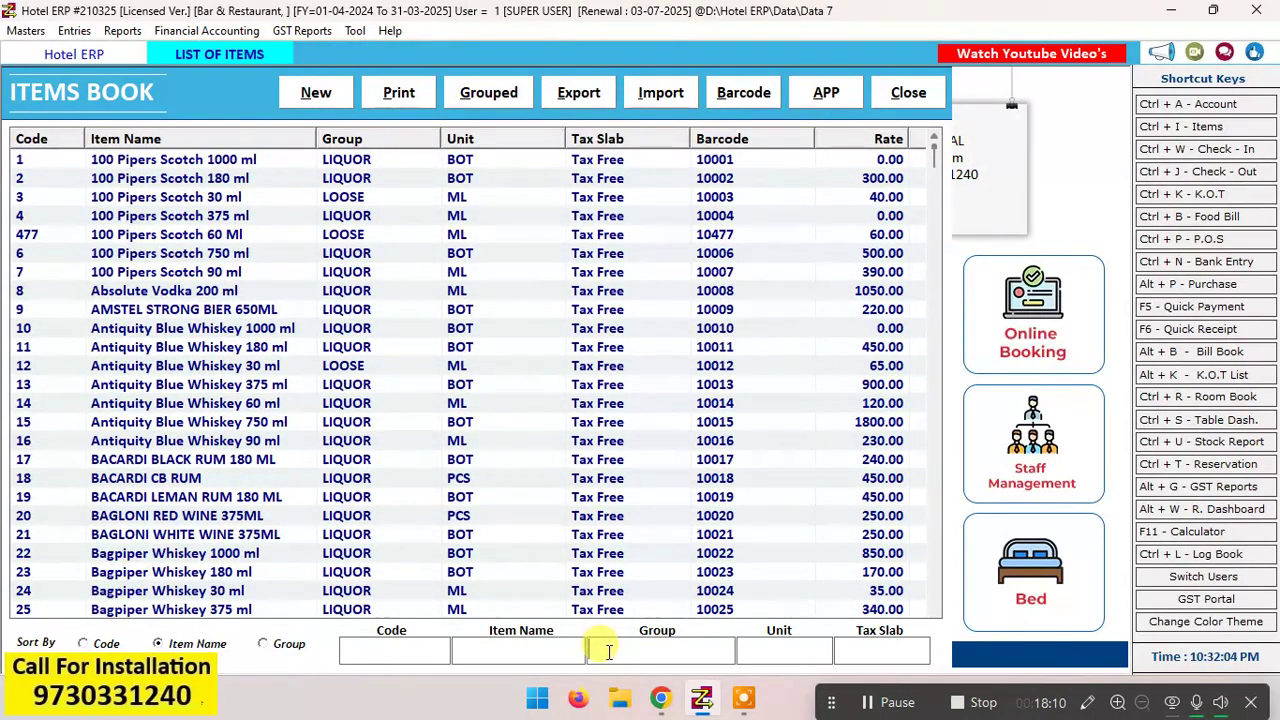
pyautogui.write('FOO')
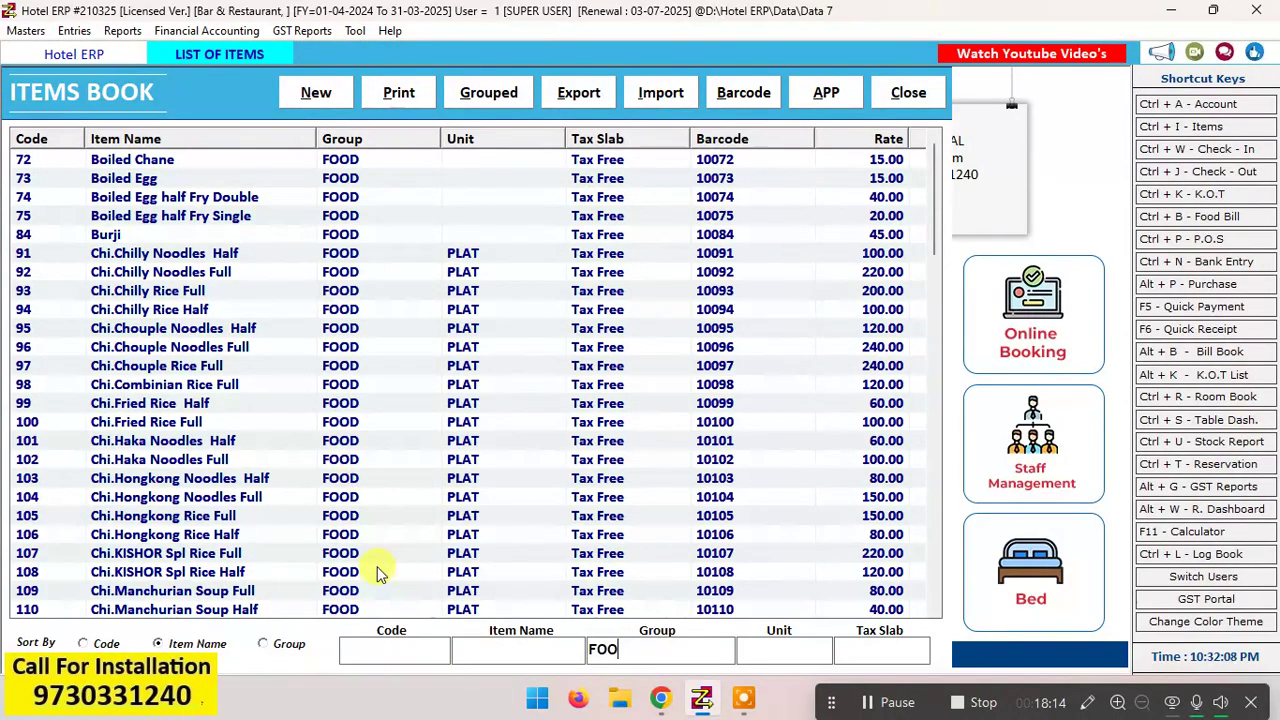
pyautogui.press('BackSpace')
pyautogui.press('BackSpace')
pyautogui.press('BackSpace')
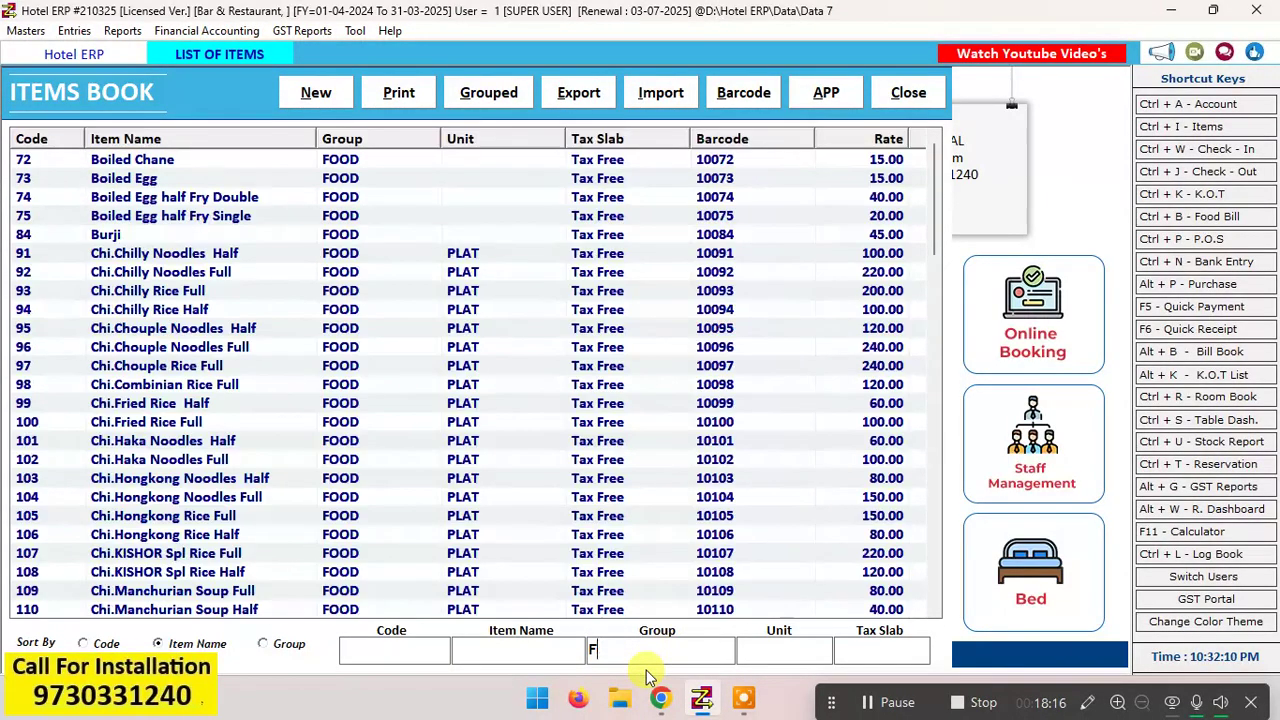
pyautogui.write('LI')
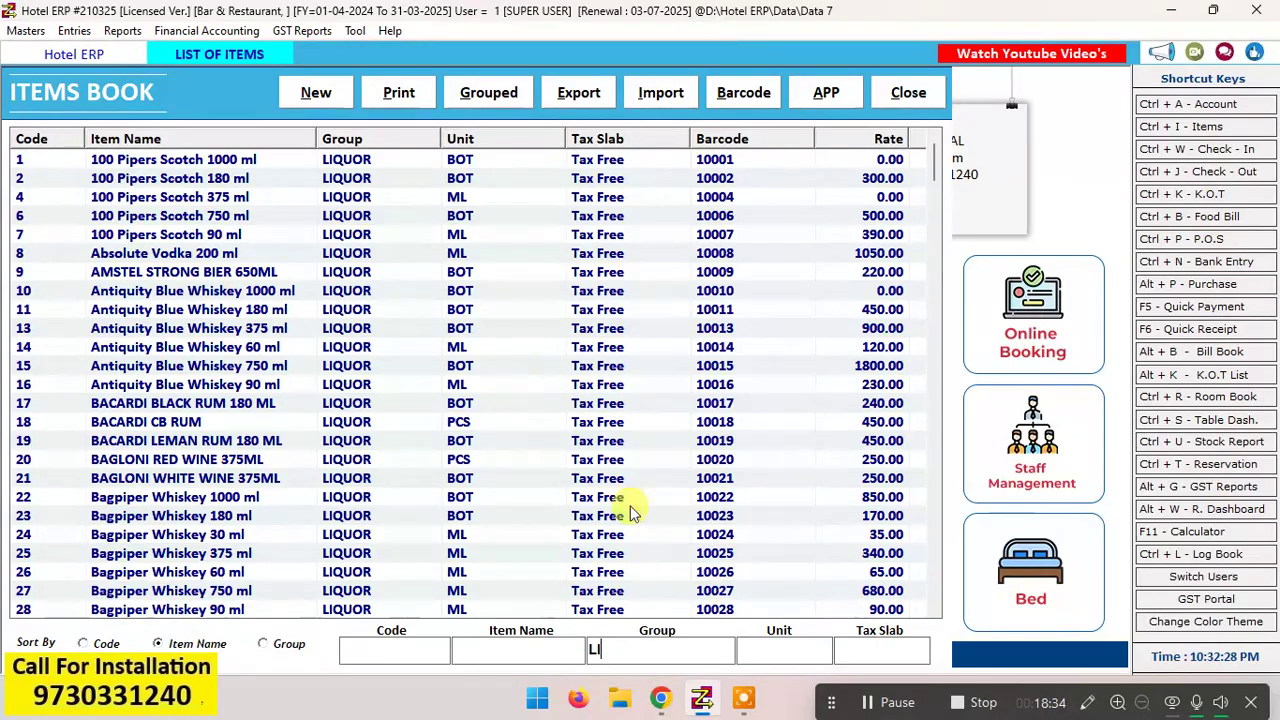
pyautogui.press('BackSpace')
pyautogui.press('BackSpace')
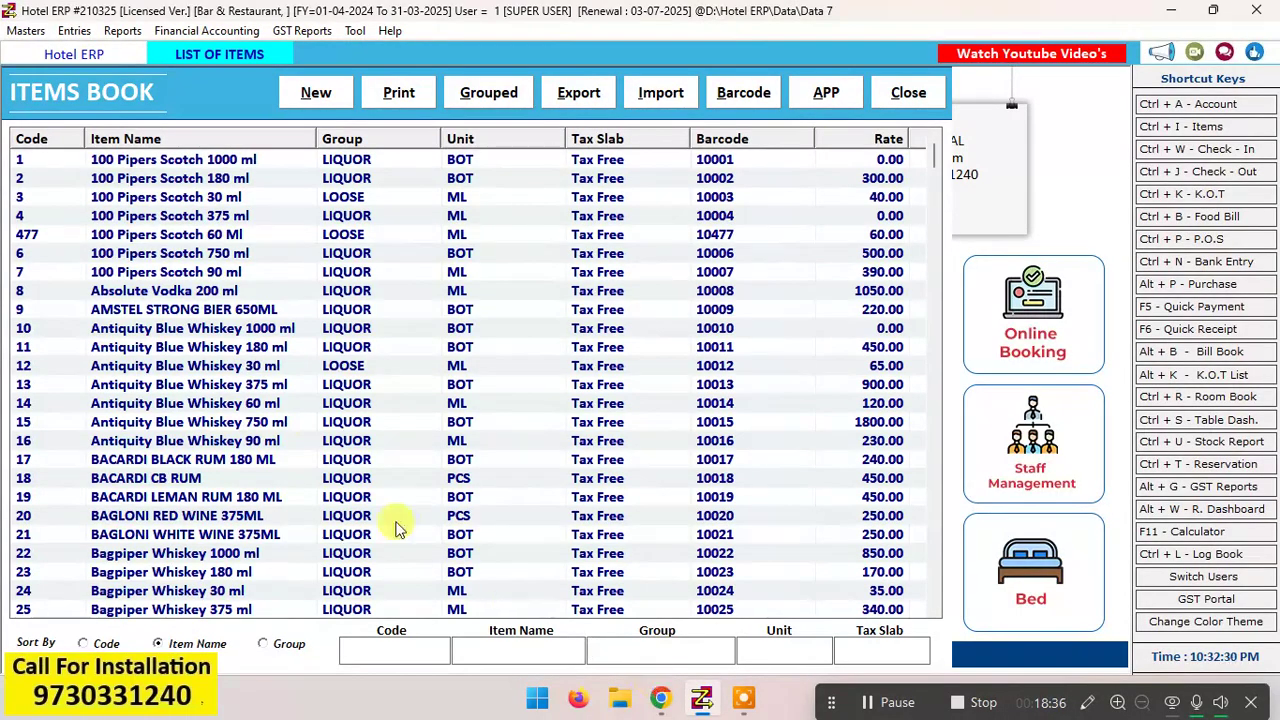
pyautogui.click(156, 238)
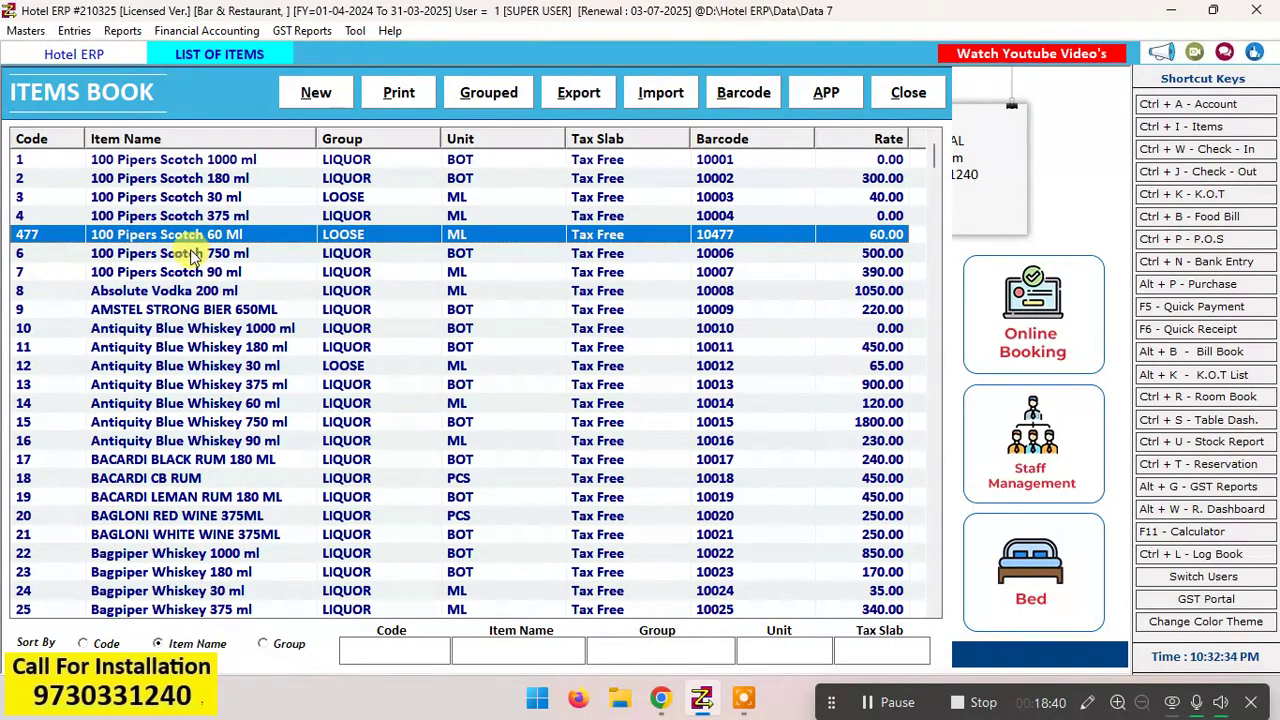
pyautogui.click(906, 98)
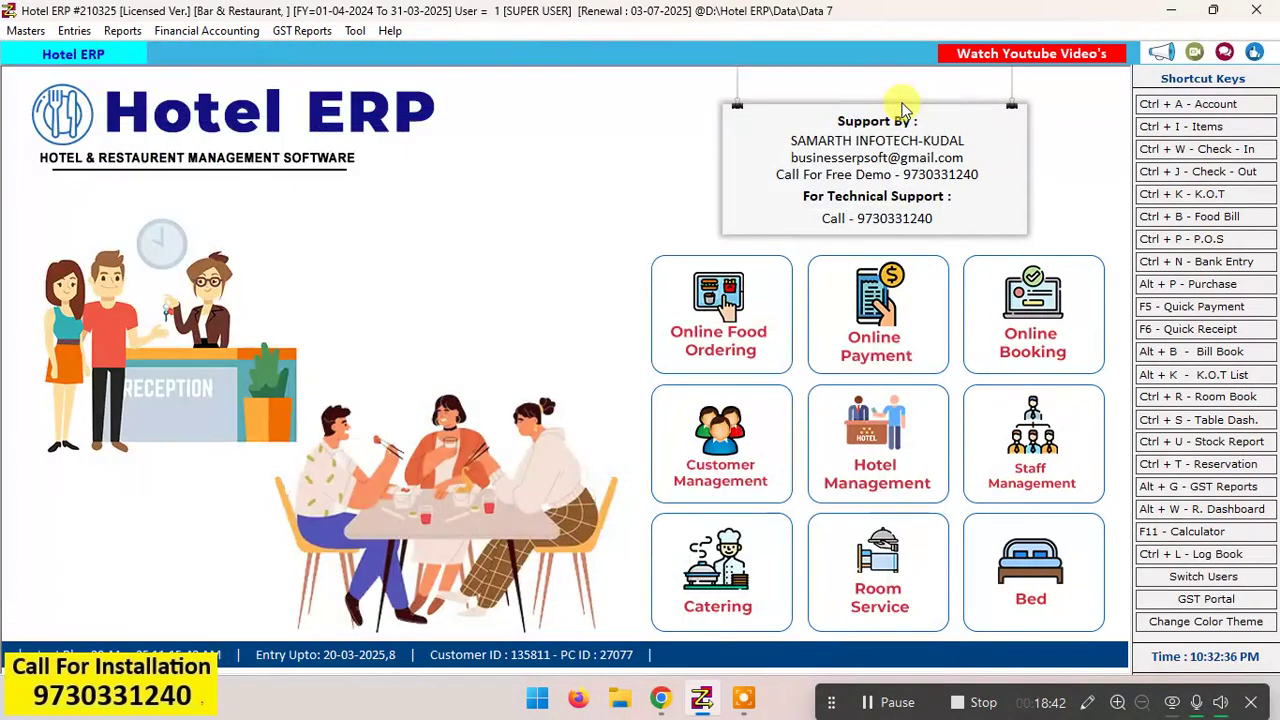
# Step: Start a new Table Service food bill dated 21-03-2025 for table 10, leaving the guest, remarks and discount fields blank
pyautogui.click(1227, 224)
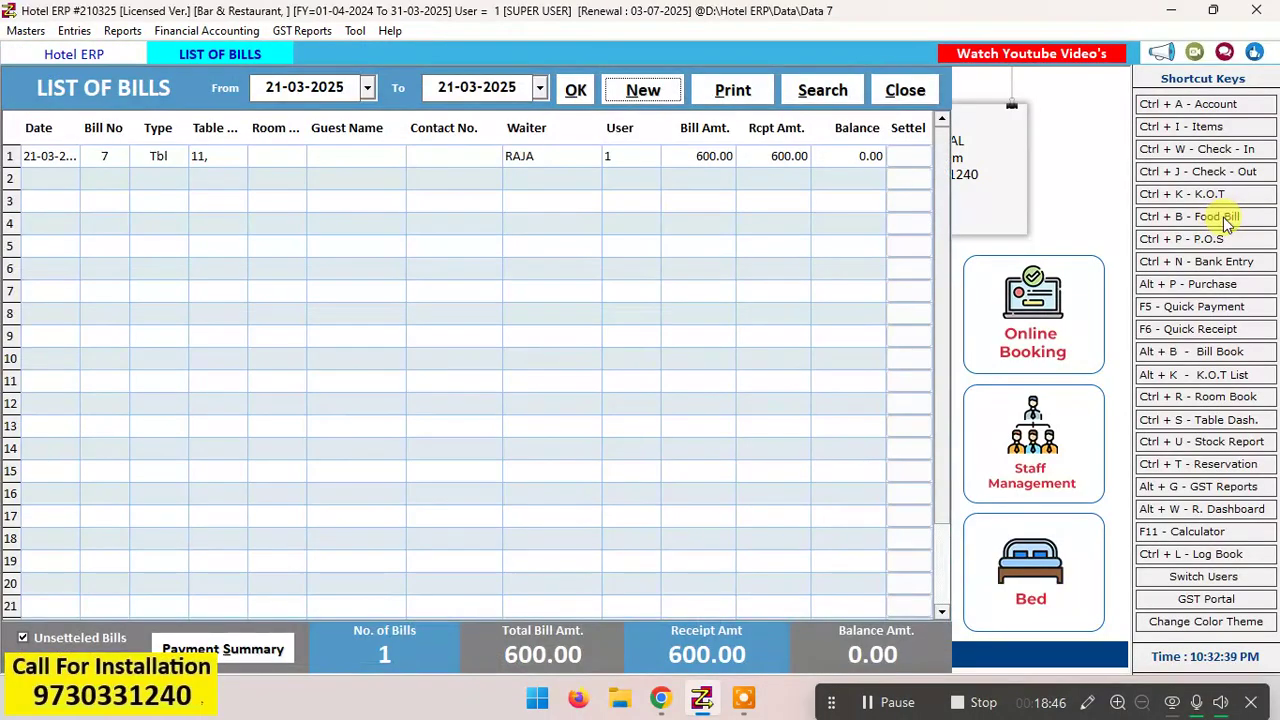
pyautogui.press('Return')
pyautogui.press('Return')
pyautogui.press('Return')
pyautogui.press('Return')
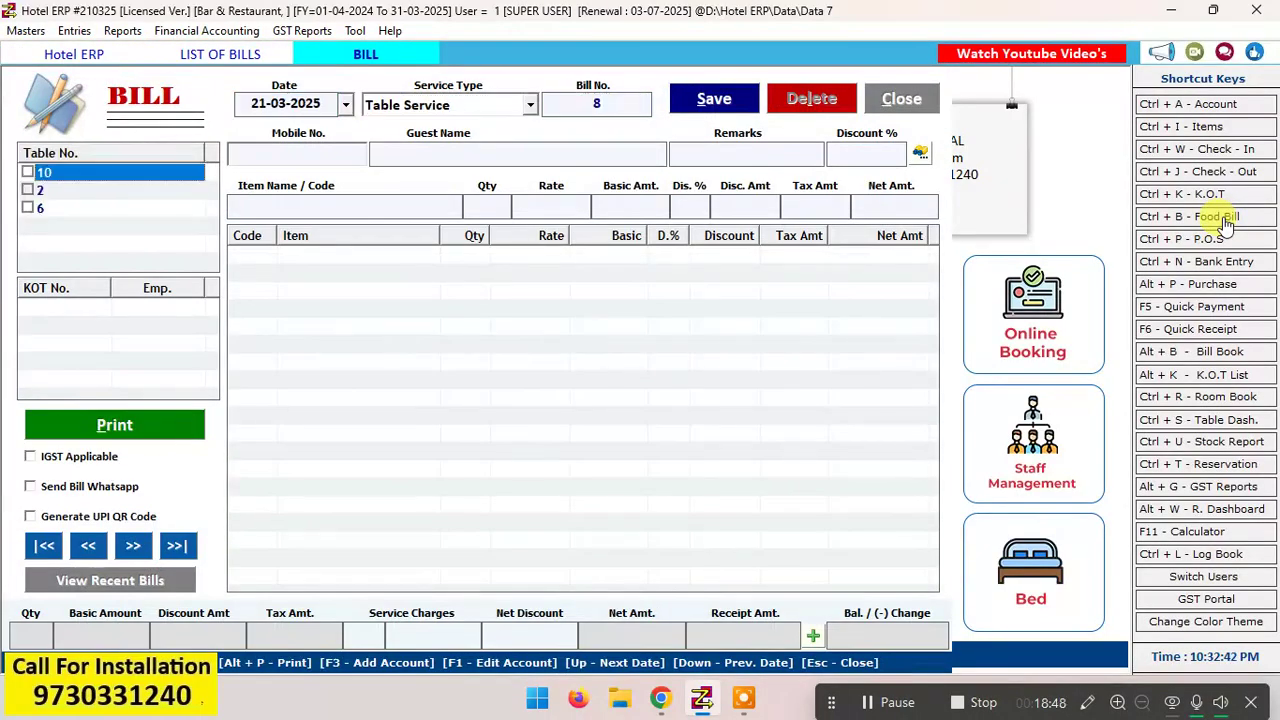
pyautogui.press('Return')
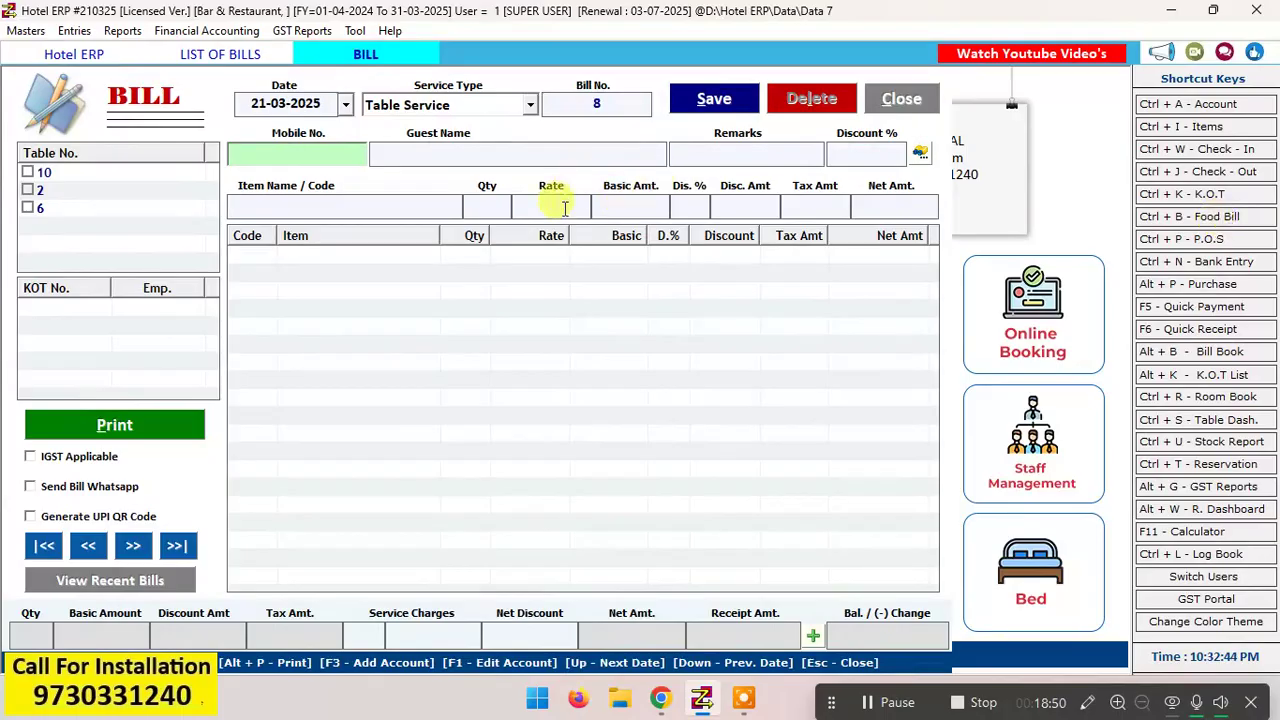
pyautogui.click(29, 173)
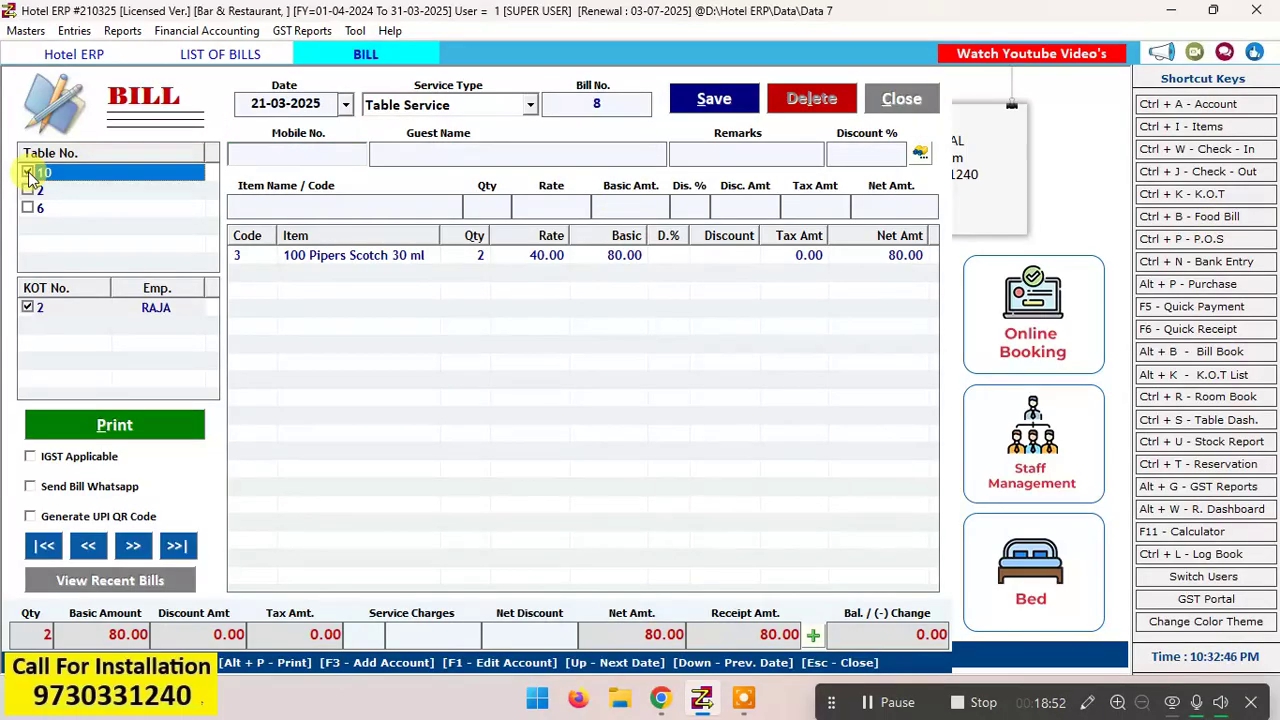
pyautogui.press('Return')
pyautogui.press('Return')
pyautogui.press('Return')
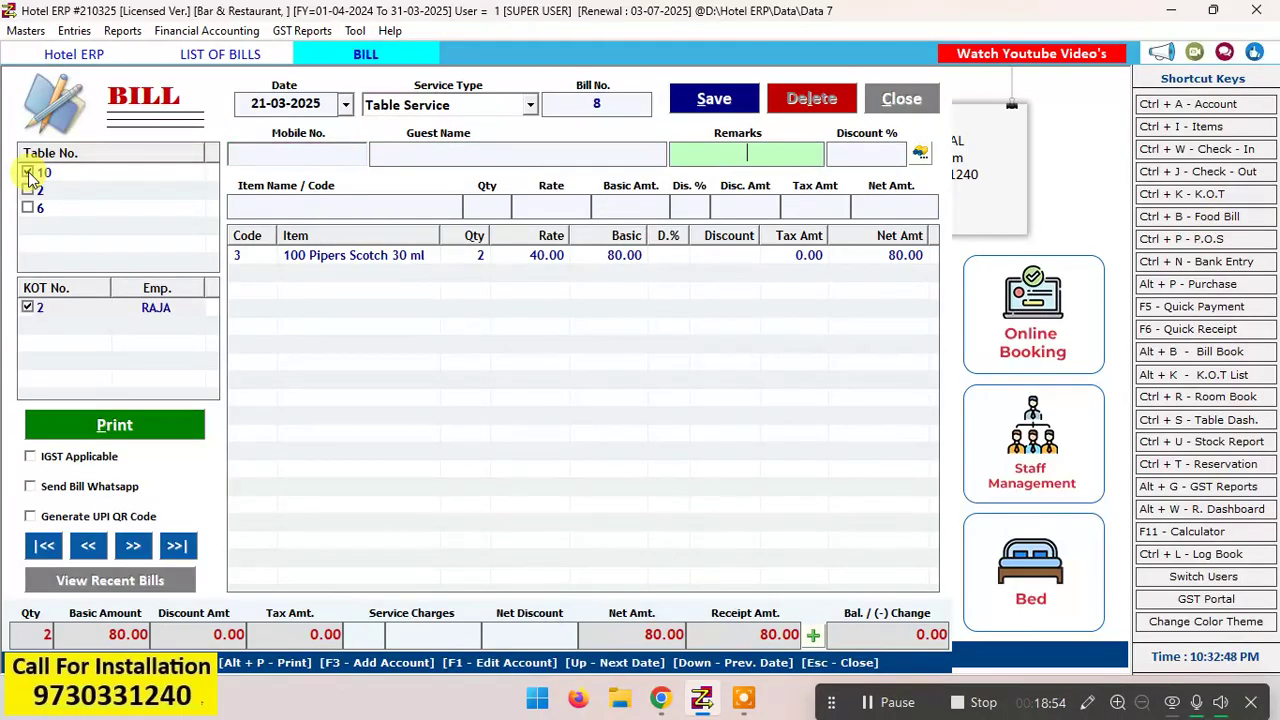
pyautogui.press('Return')
pyautogui.press('Return')
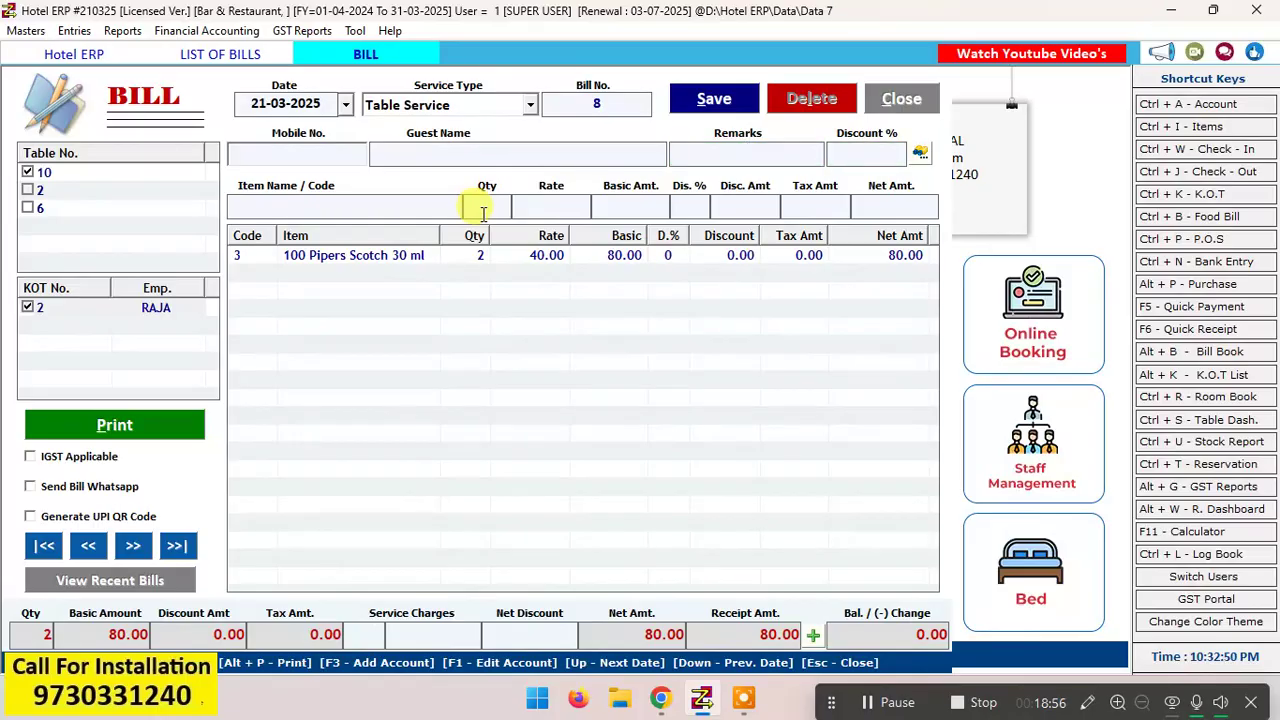
# Step: Add an extra 100 Pipers Scotch 30 ml to the bill with quantity 1 at rate 40.00
pyautogui.press('Down')
pyautogui.press('Down')
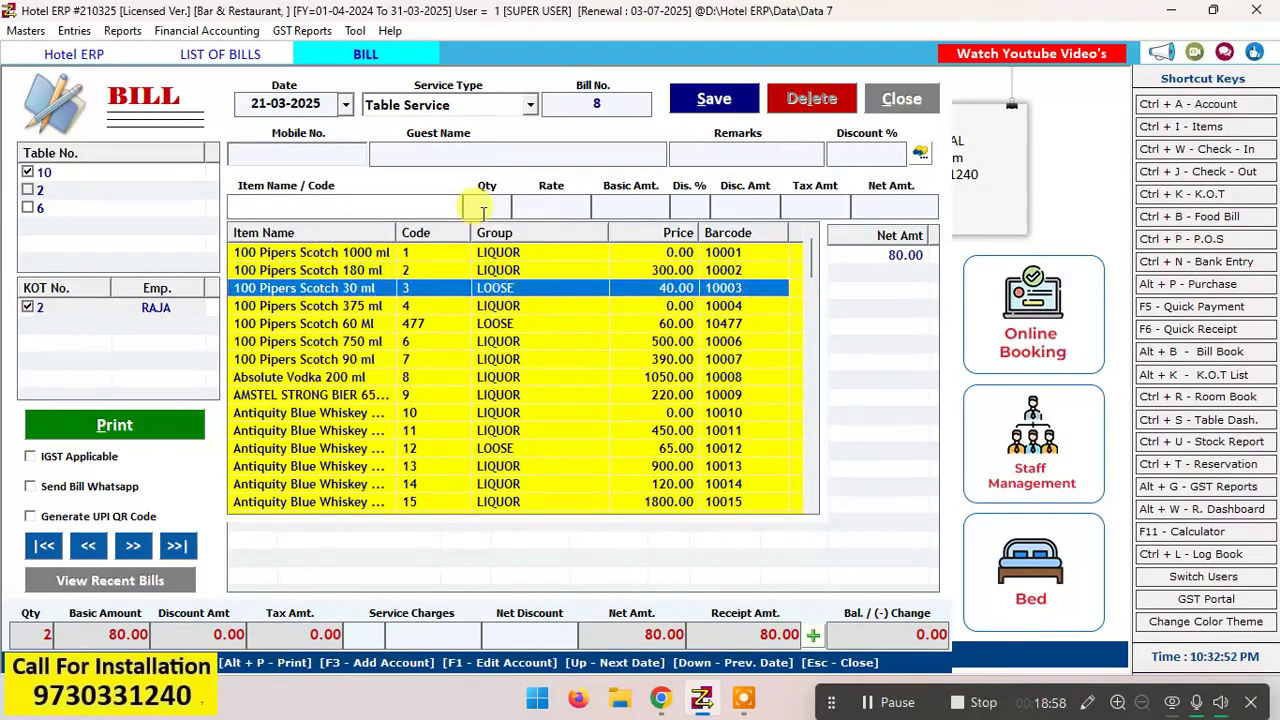
pyautogui.press('Return')
pyautogui.press('Return')
pyautogui.press('Return')
pyautogui.press('Return')
pyautogui.press('Return')
pyautogui.press('Return')
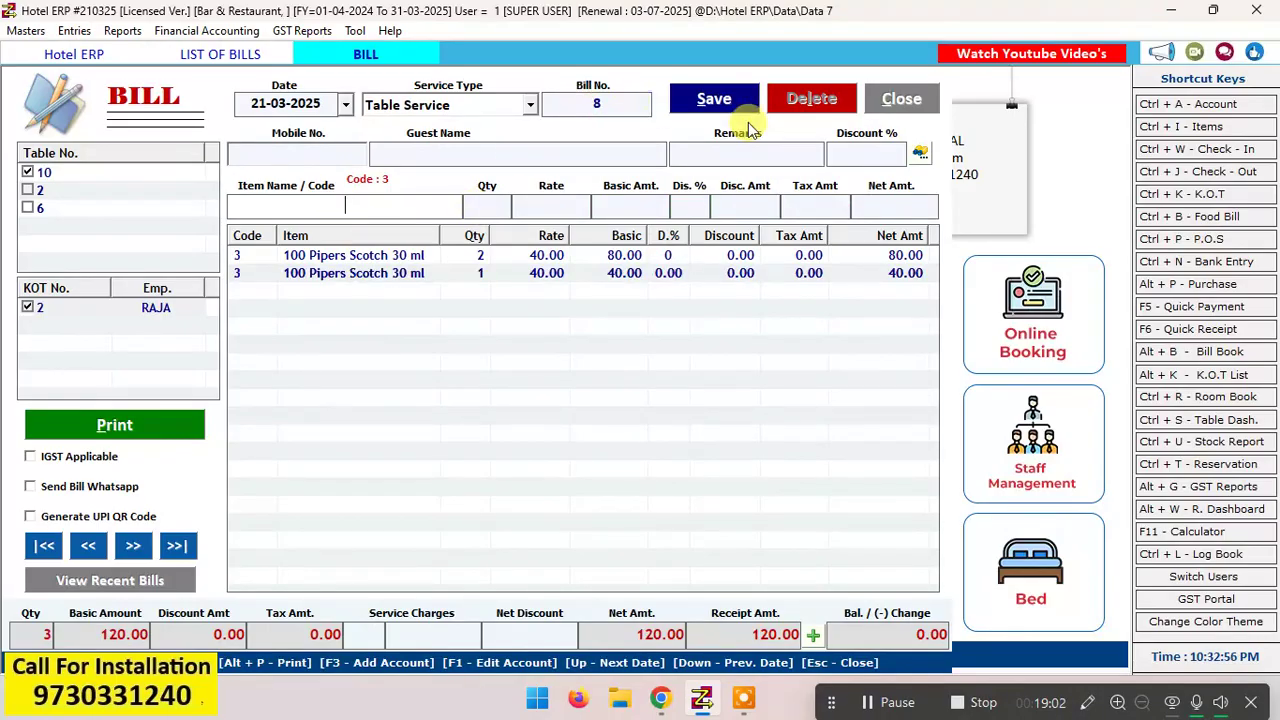
# Step: Save the table 10 bill without printing it and close the bill form and the list of bills
pyautogui.click(714, 99)
pyautogui.click(716, 410)
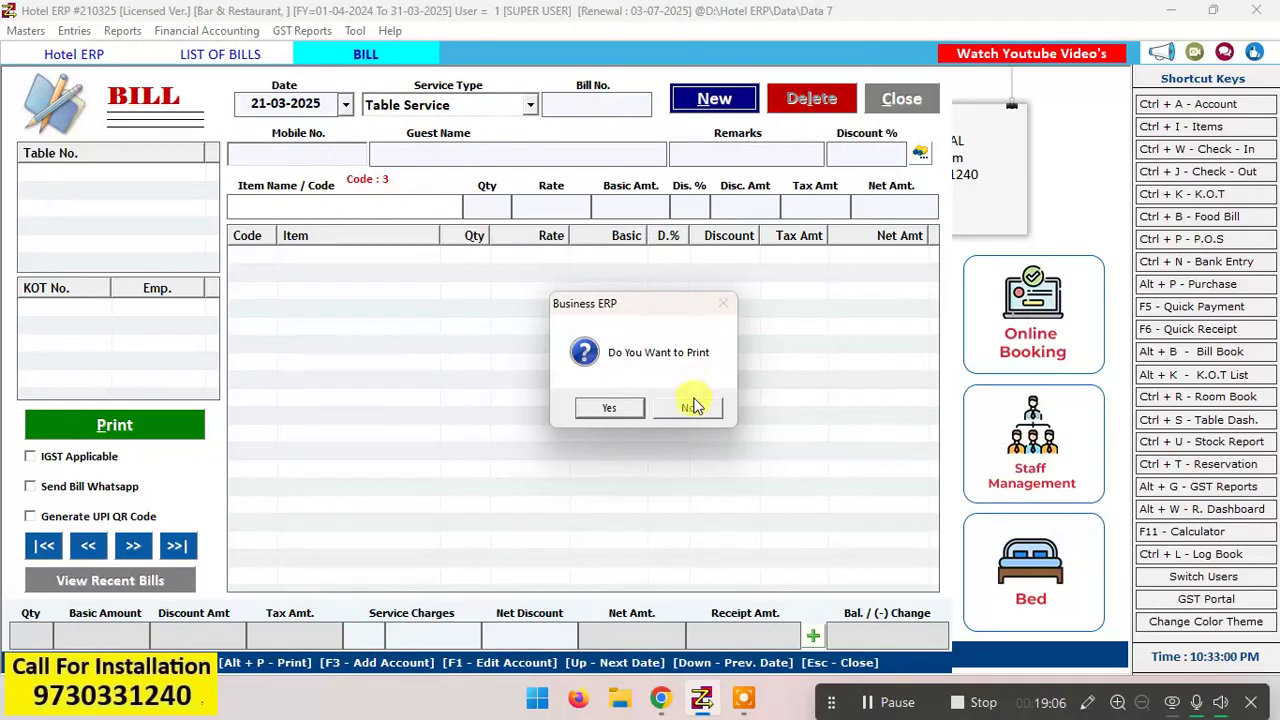
pyautogui.click(694, 405)
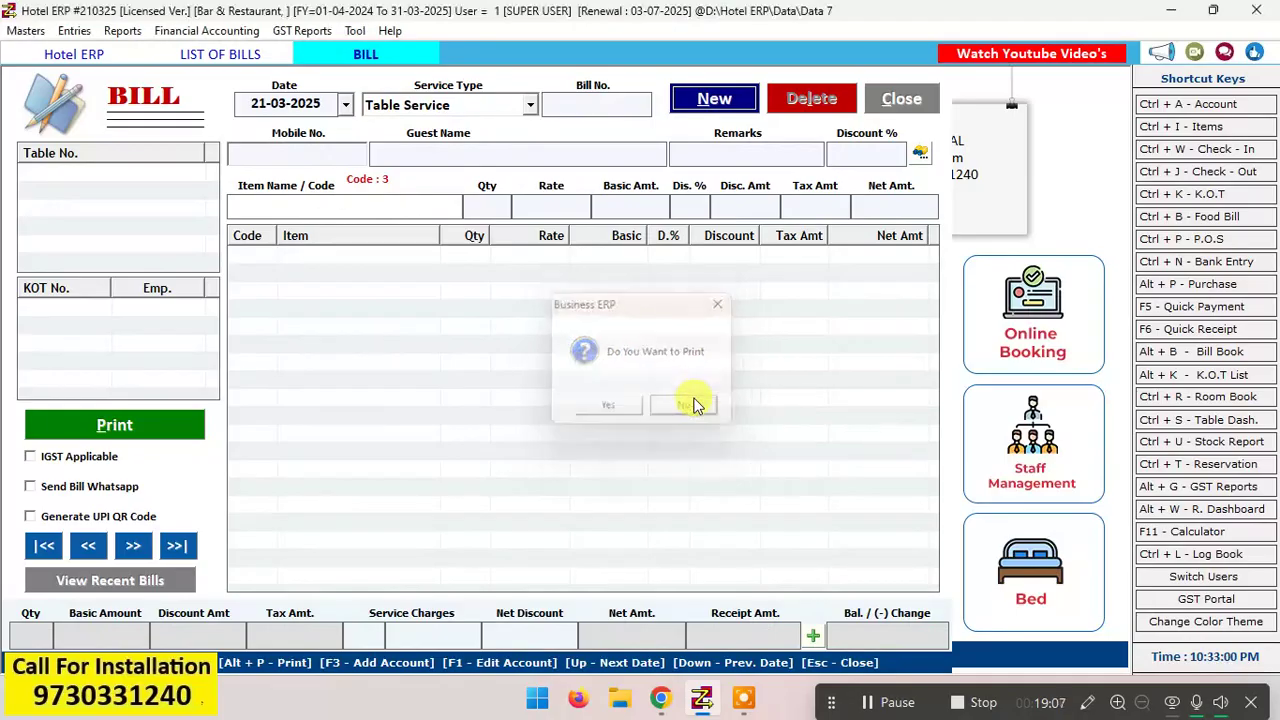
pyautogui.click(918, 108)
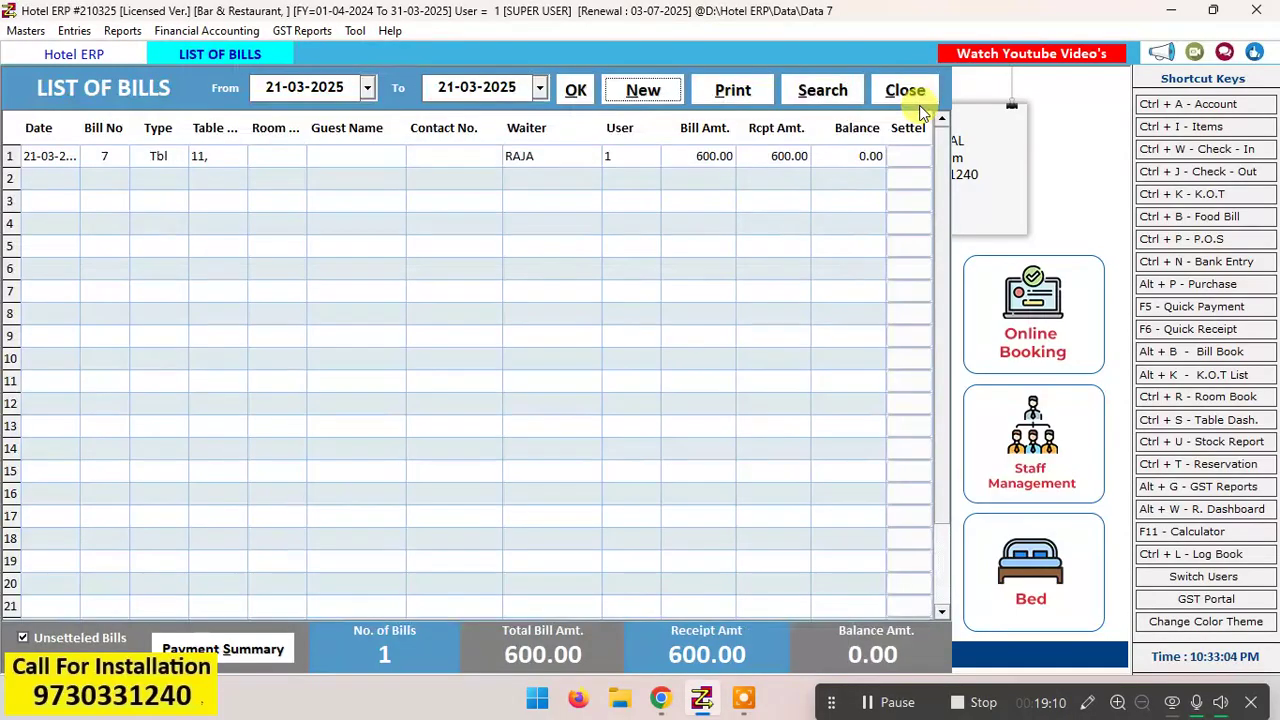
pyautogui.click(918, 108)
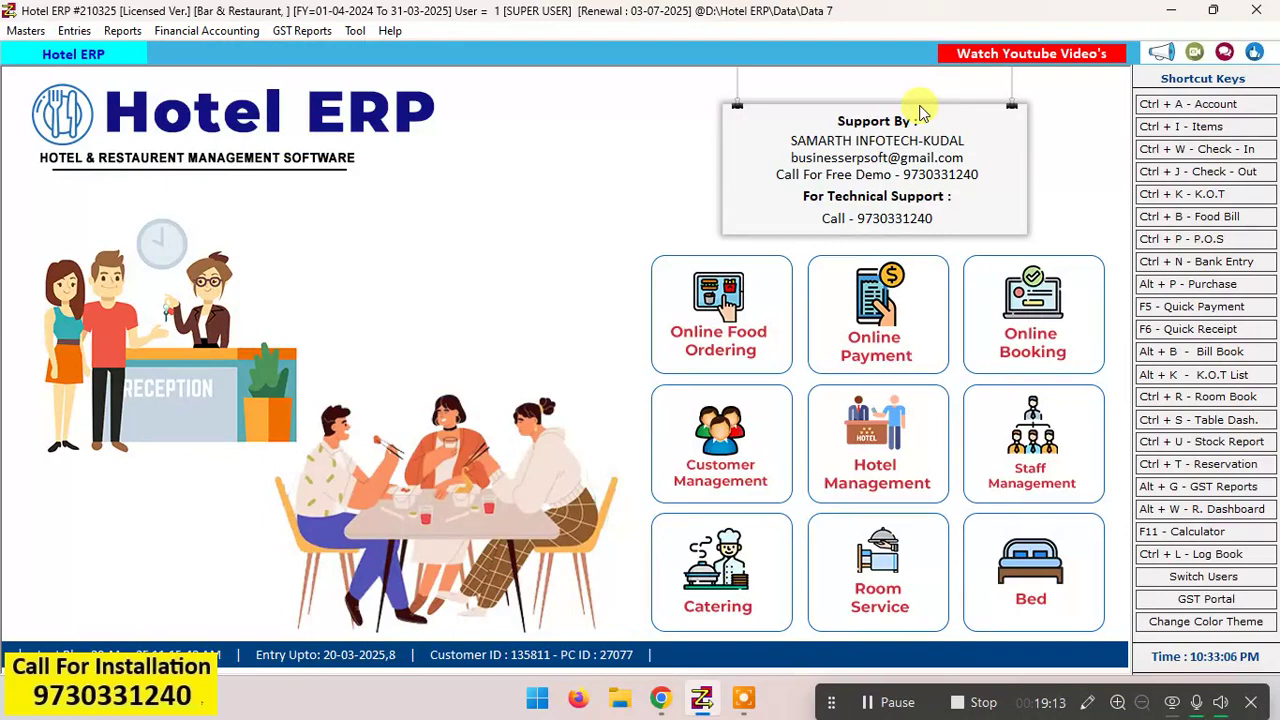
# Step: Open the Stock Summary report and display it from 21-03-2025 to 21-03-2025
pyautogui.hotkey('alt', 'e')
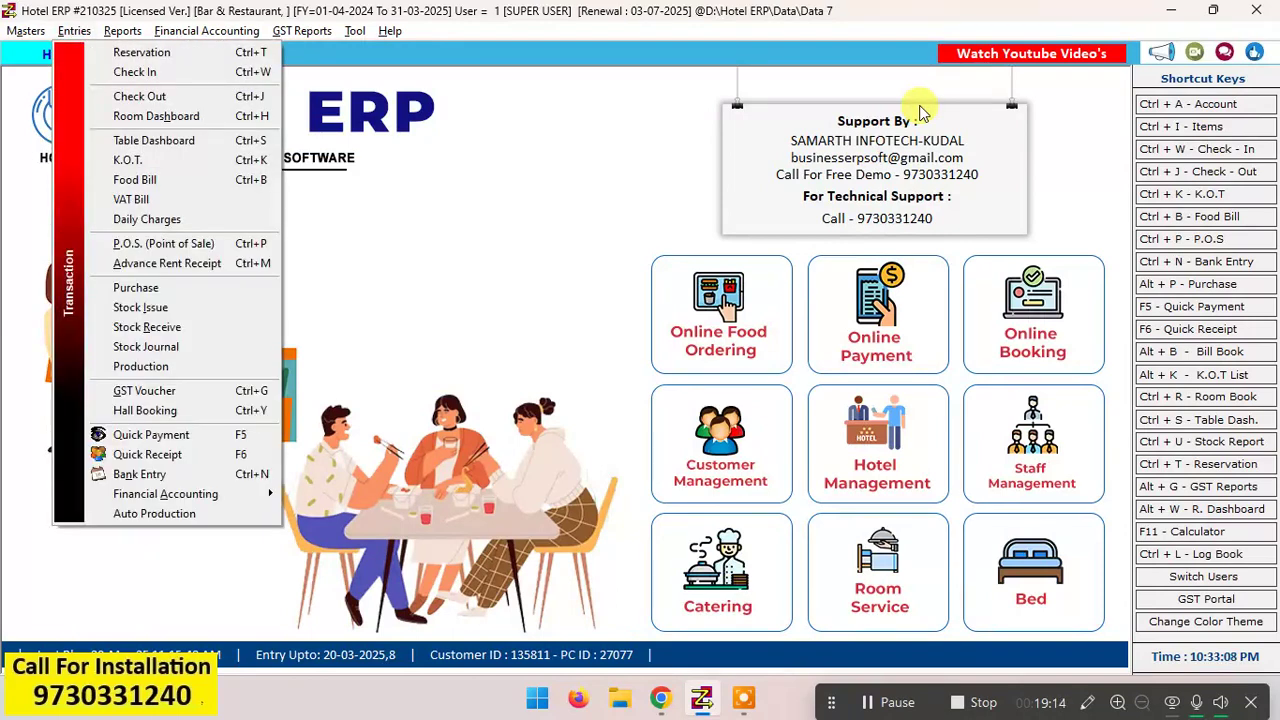
pyautogui.press('Right')
pyautogui.press('Up')
pyautogui.press('Right')
pyautogui.press('Up')
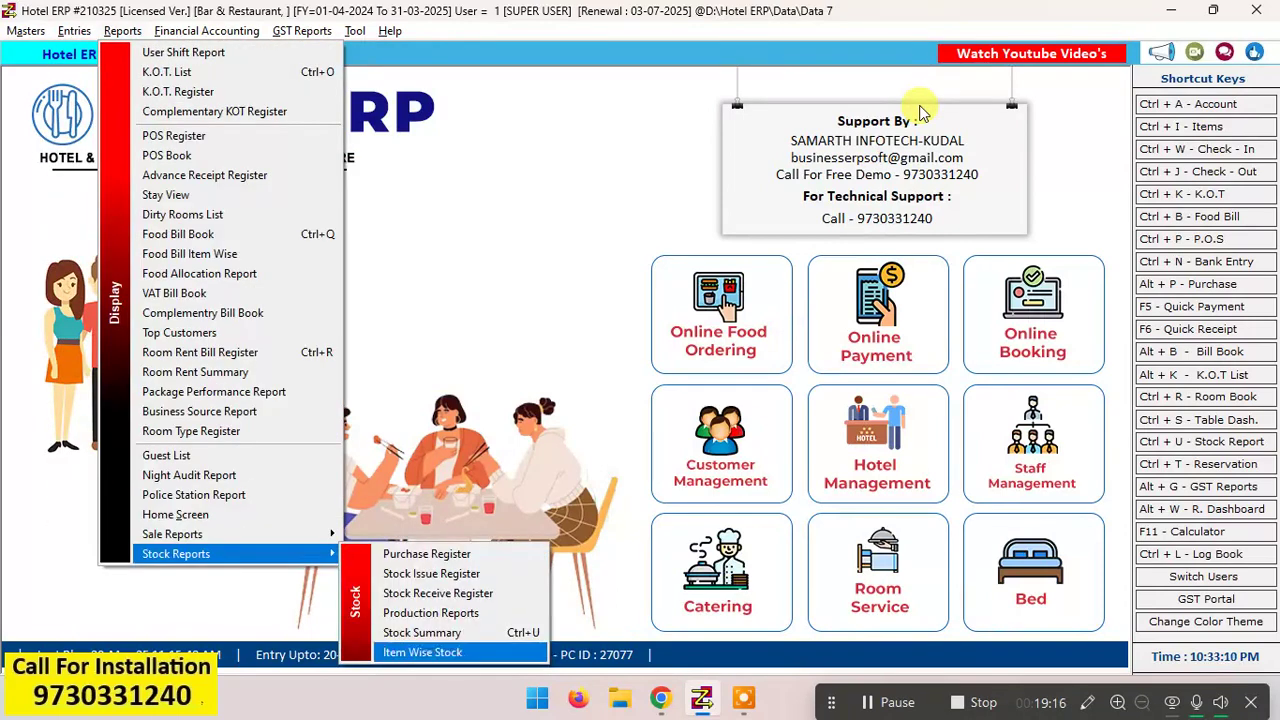
pyautogui.press('Up')
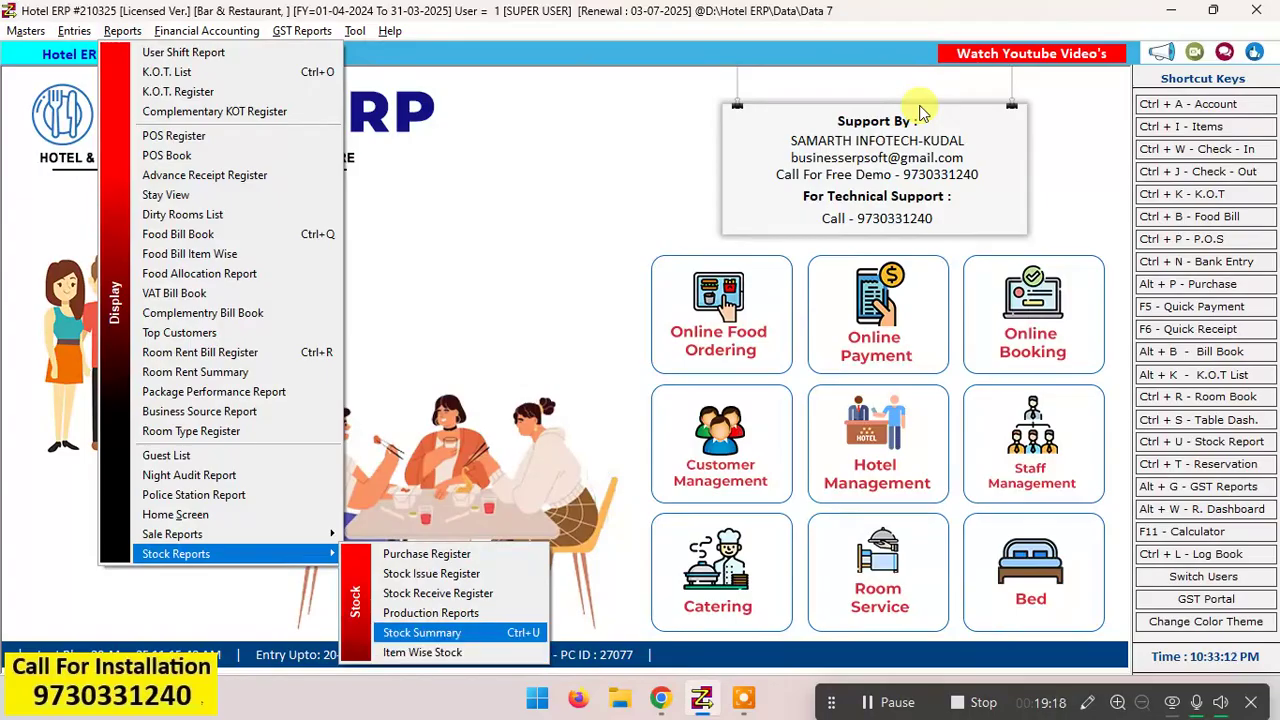
pyautogui.press('Return')
pyautogui.press('Return')
pyautogui.press('Return')
pyautogui.press('Return')
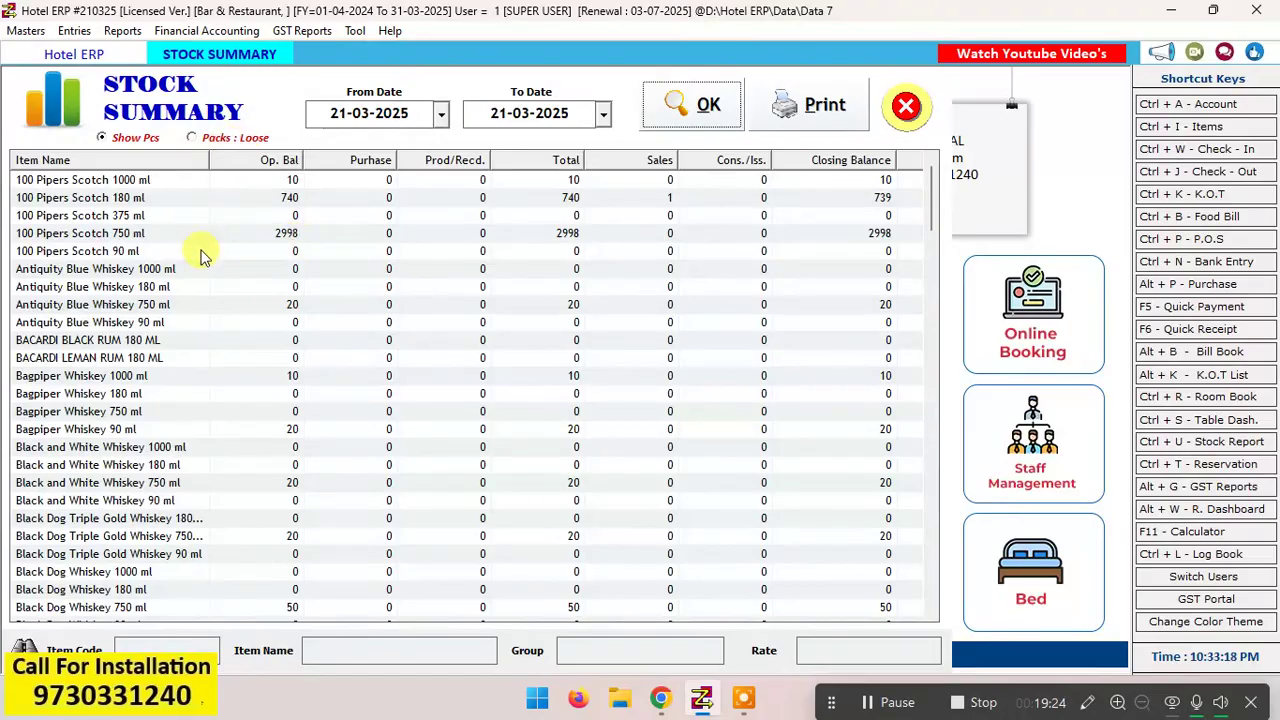
# Step: Redisplay the stock summary in Packs : Loose format, check the 100 Pipers Scotch balances and close the report
pyautogui.click(214, 138)
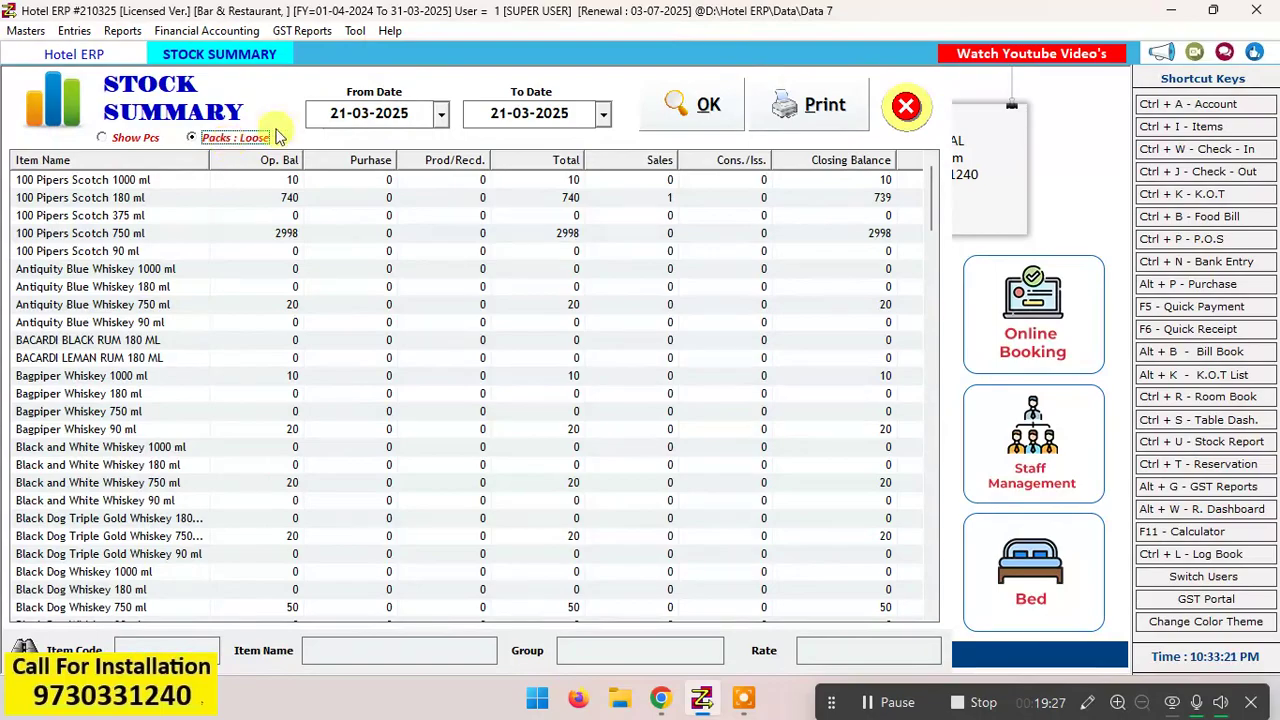
pyautogui.click(674, 108)
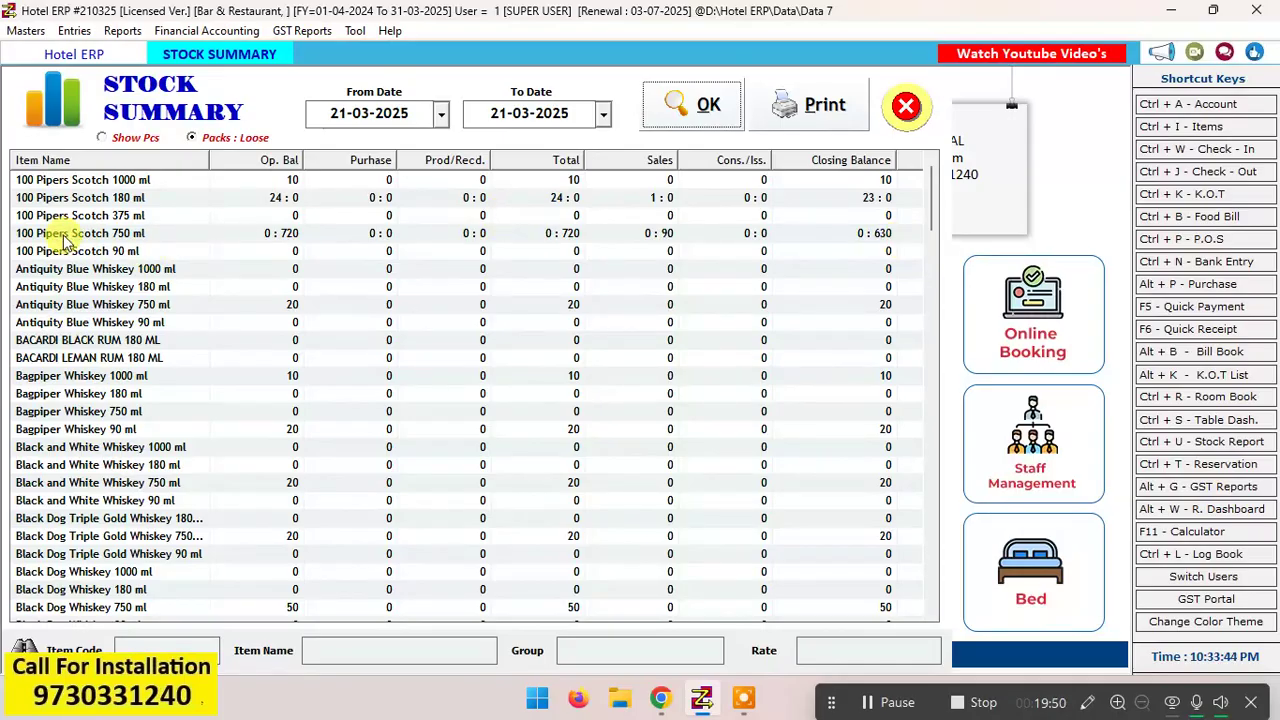
pyautogui.click(905, 108)
# Step: Open the Purchase entry screen
pyautogui.hotkey('alt', 'e')
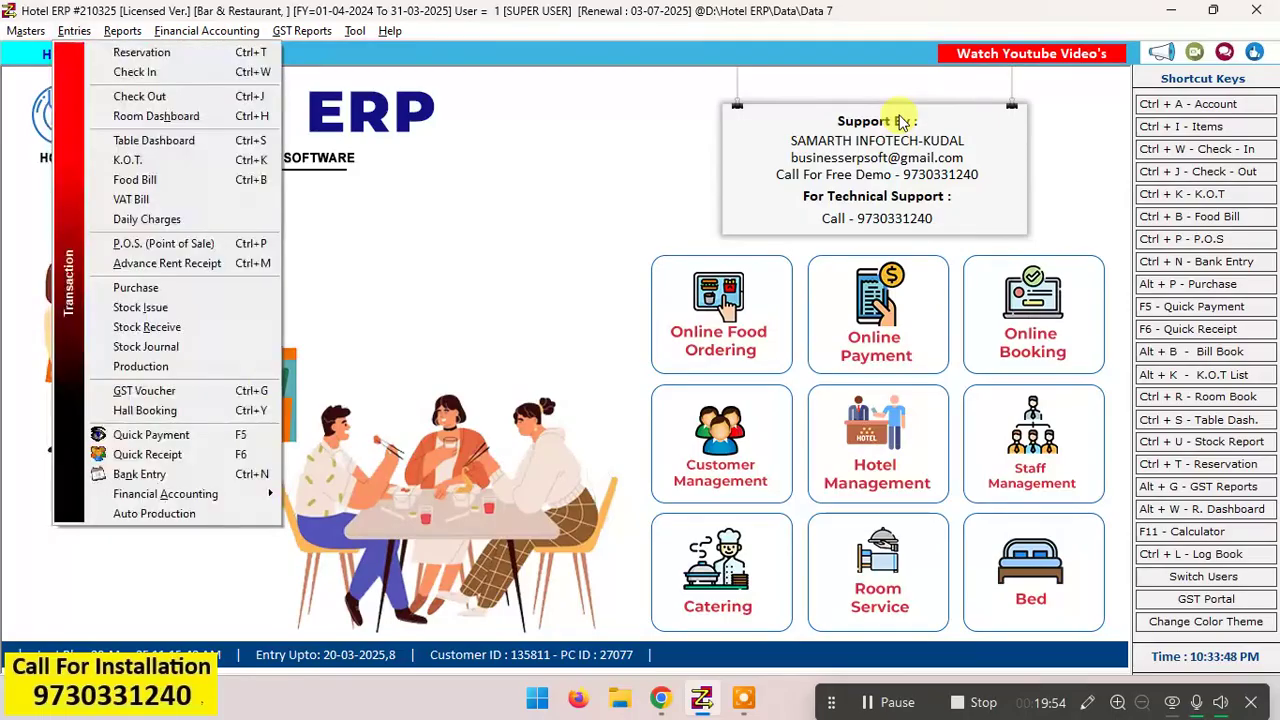
pyautogui.press('Right')
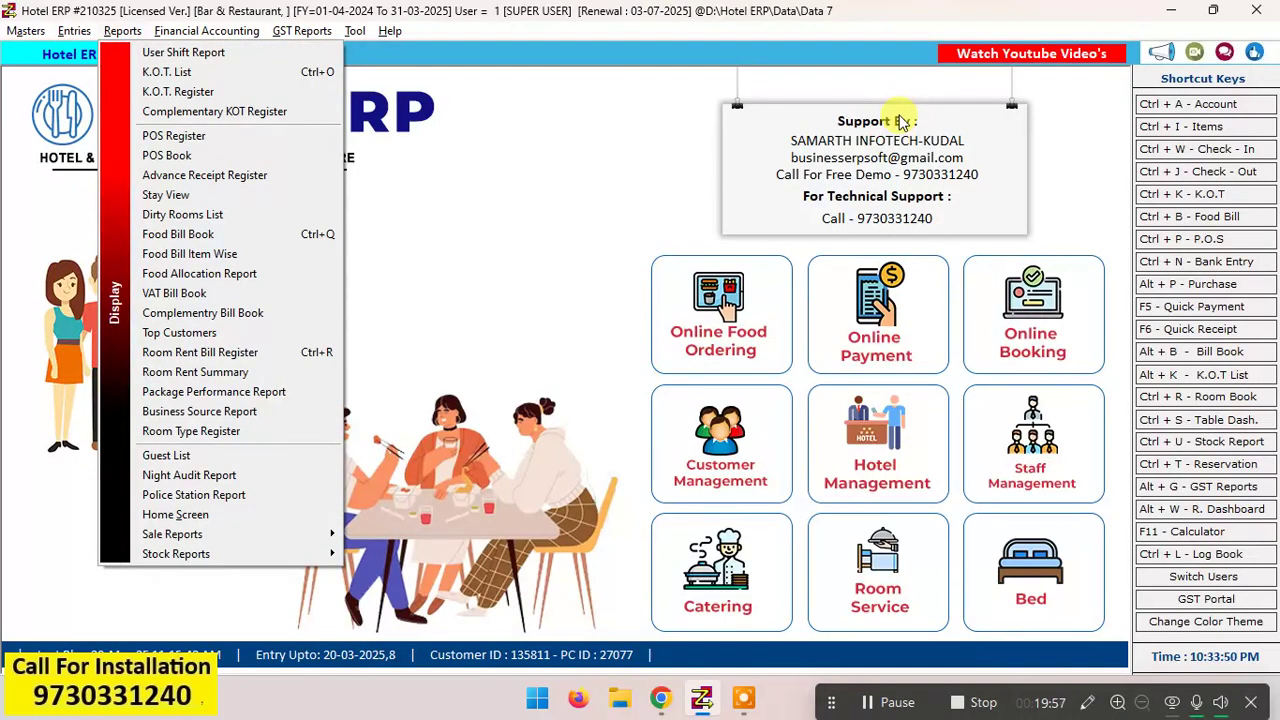
pyautogui.press('Down')
pyautogui.press('Down')
pyautogui.press('Down')
pyautogui.press('Down')
pyautogui.press('Down')
pyautogui.press('Down')
pyautogui.press('Down')
pyautogui.press('Down')
pyautogui.press('Down')
pyautogui.press('Down')
pyautogui.press('Down')
pyautogui.press('Down')
pyautogui.press('Left')
pyautogui.press('Down')
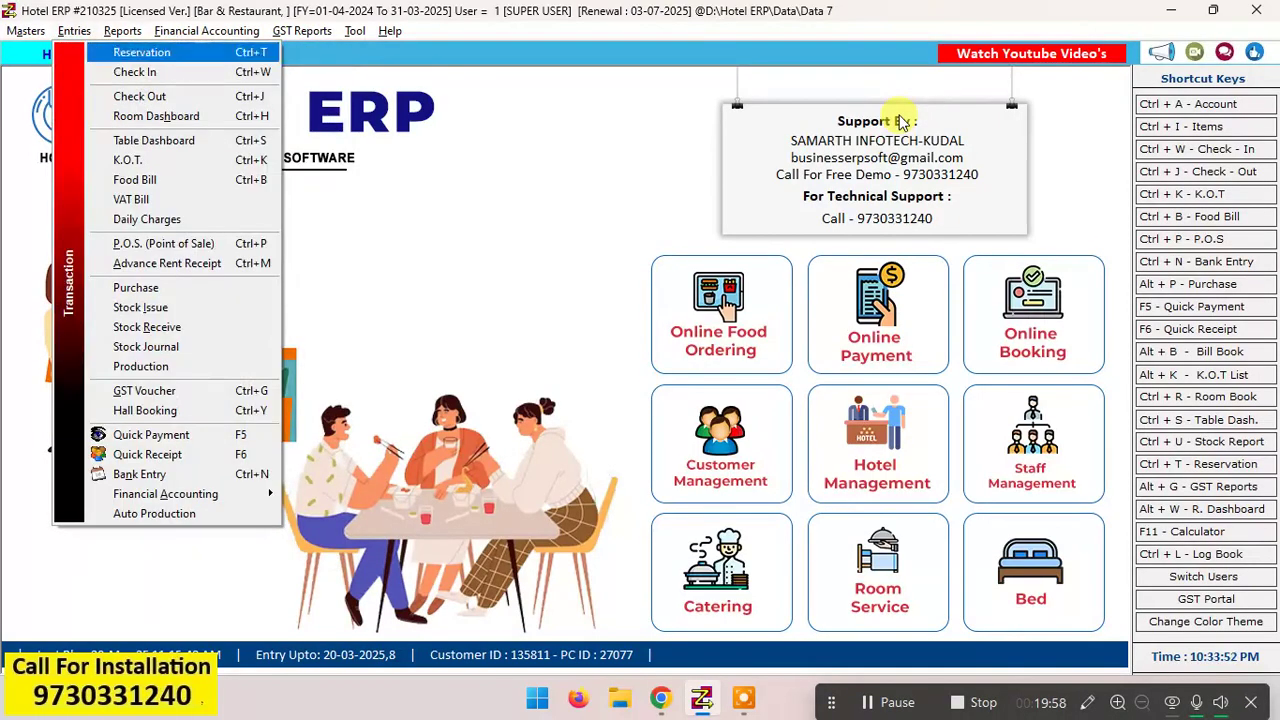
pyautogui.press('Down')
pyautogui.press('Down')
pyautogui.press('Down')
pyautogui.press('Down')
pyautogui.press('Down')
pyautogui.press('Down')
pyautogui.press('Down')
pyautogui.press('Down')
pyautogui.press('Down')
pyautogui.press('Down')
pyautogui.press('Down')
pyautogui.press('Return')
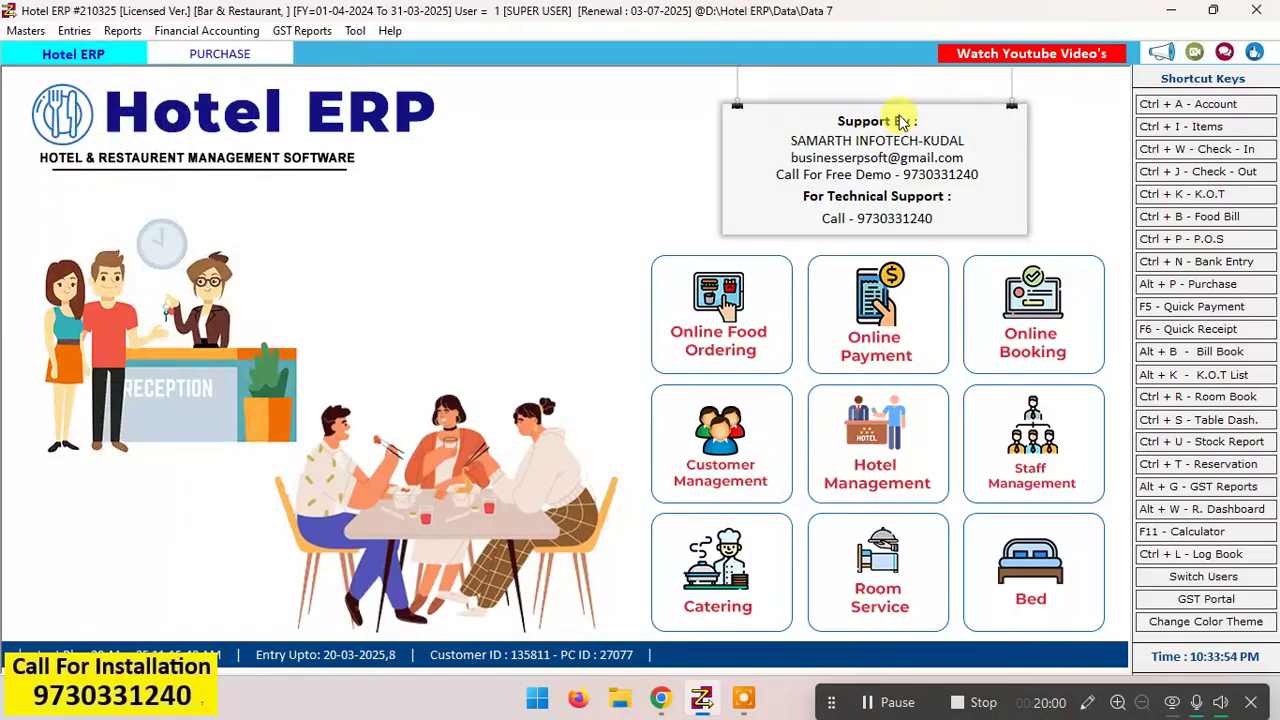
# Step: Start a new party account from the purchase entry, naming it SAMBARGI TRADERS and keeping it in the SUPPLIERS group
pyautogui.press('Return')
pyautogui.press('Return')
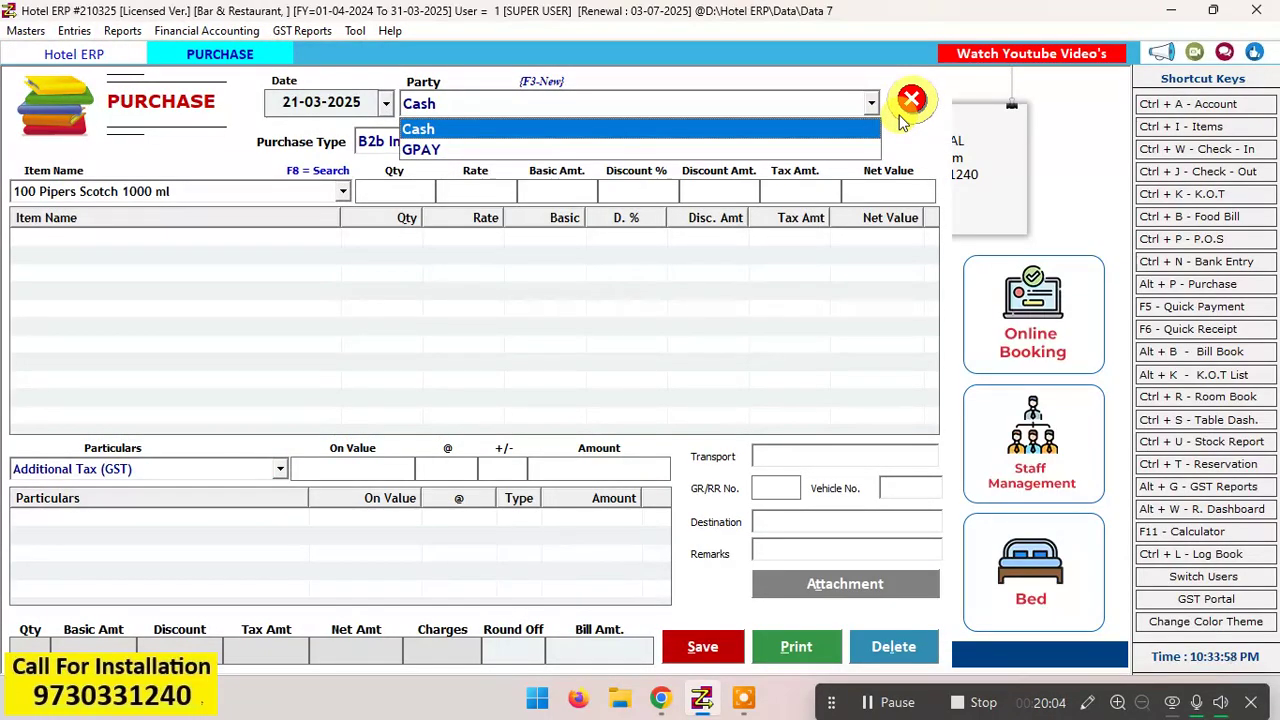
pyautogui.press('F3')
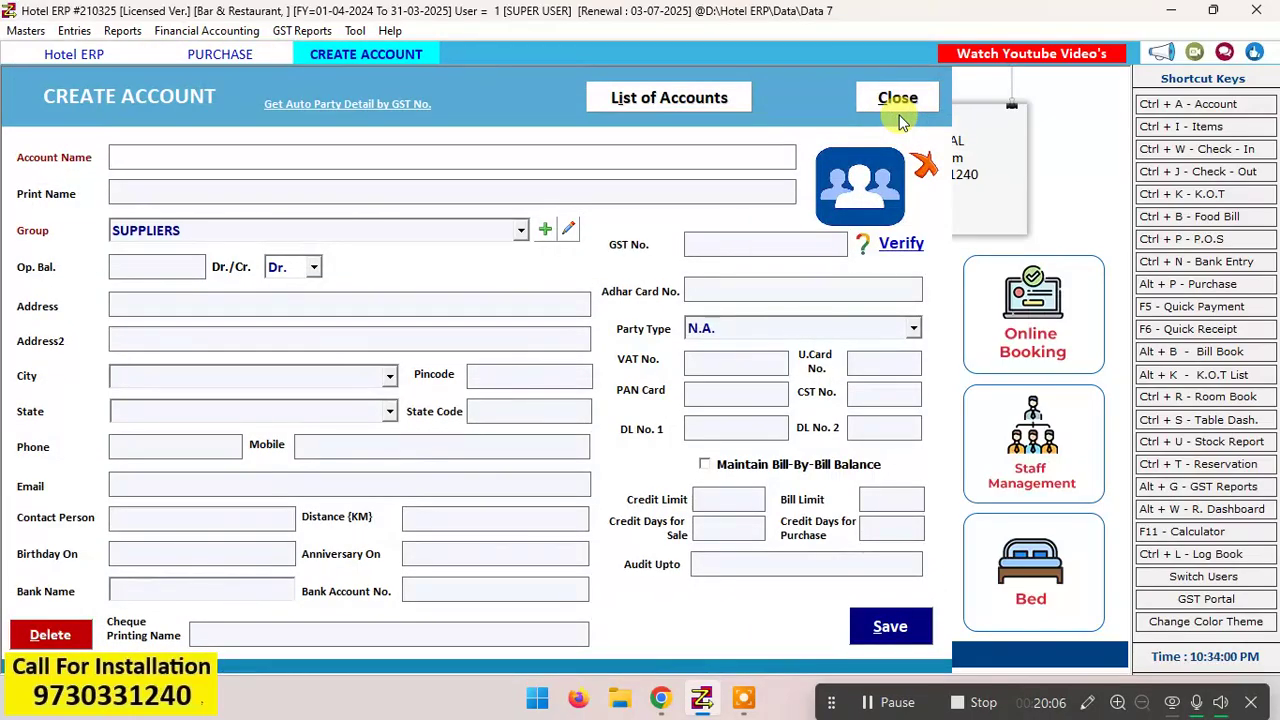
pyautogui.write('SAMBARGI TRA')
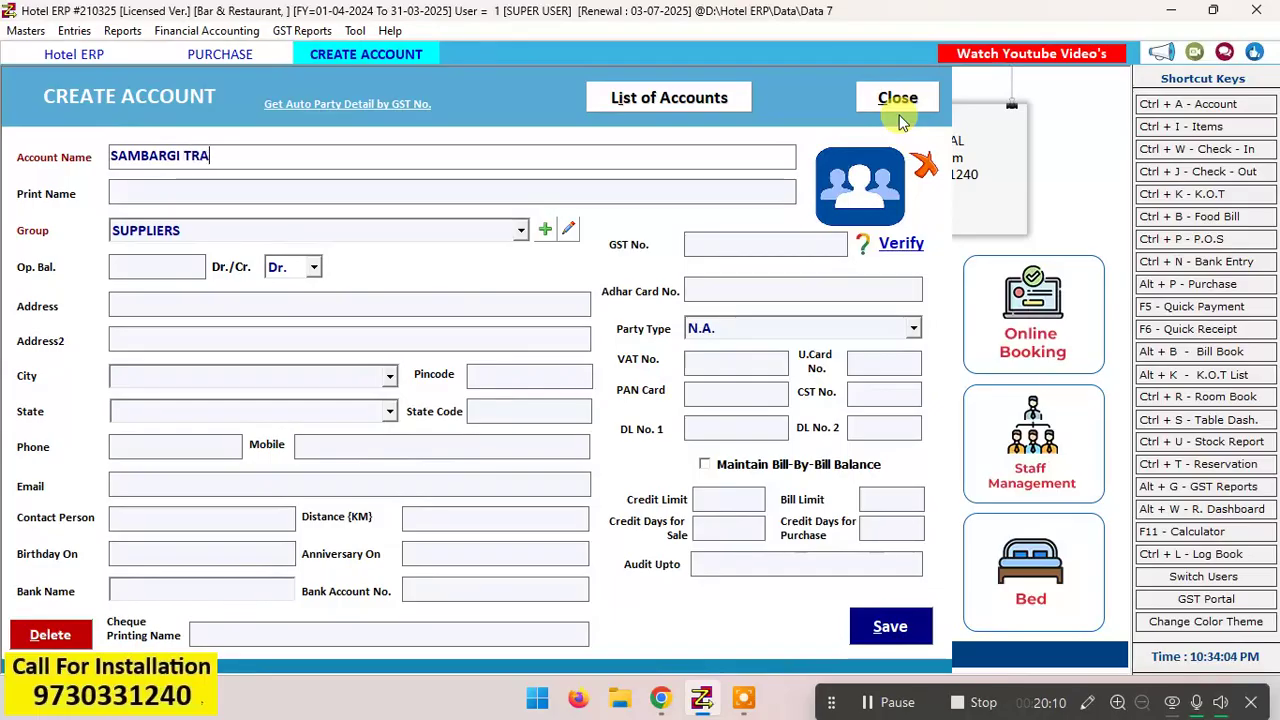
pyautogui.write('DER')
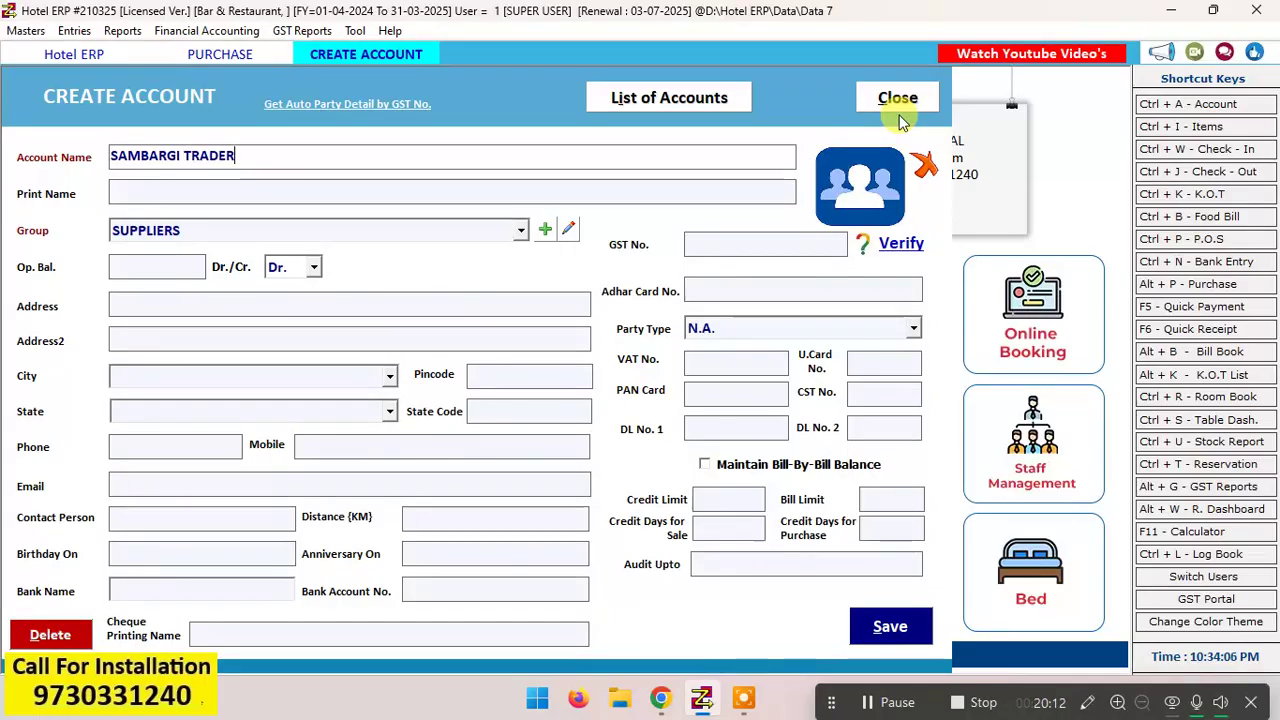
pyautogui.write('S')
pyautogui.press('Return')
pyautogui.press('Return')
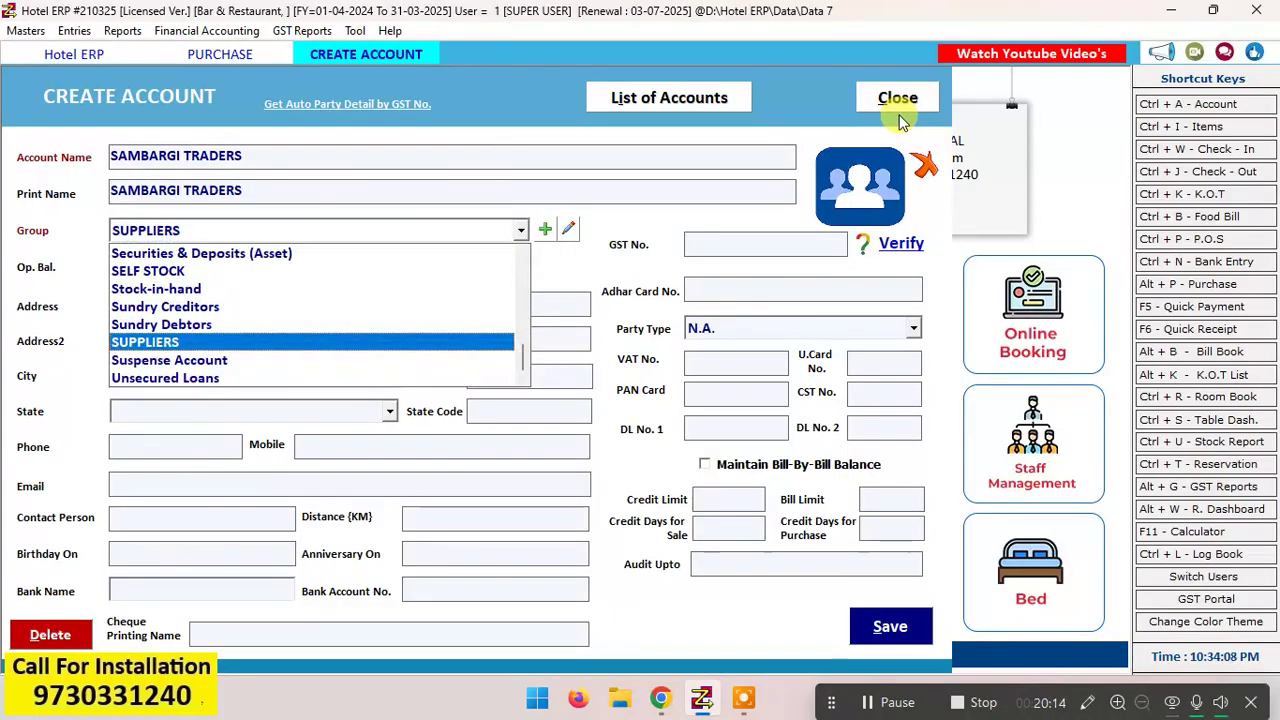
pyautogui.press('Return')
pyautogui.press('Return')
pyautogui.press('Return')
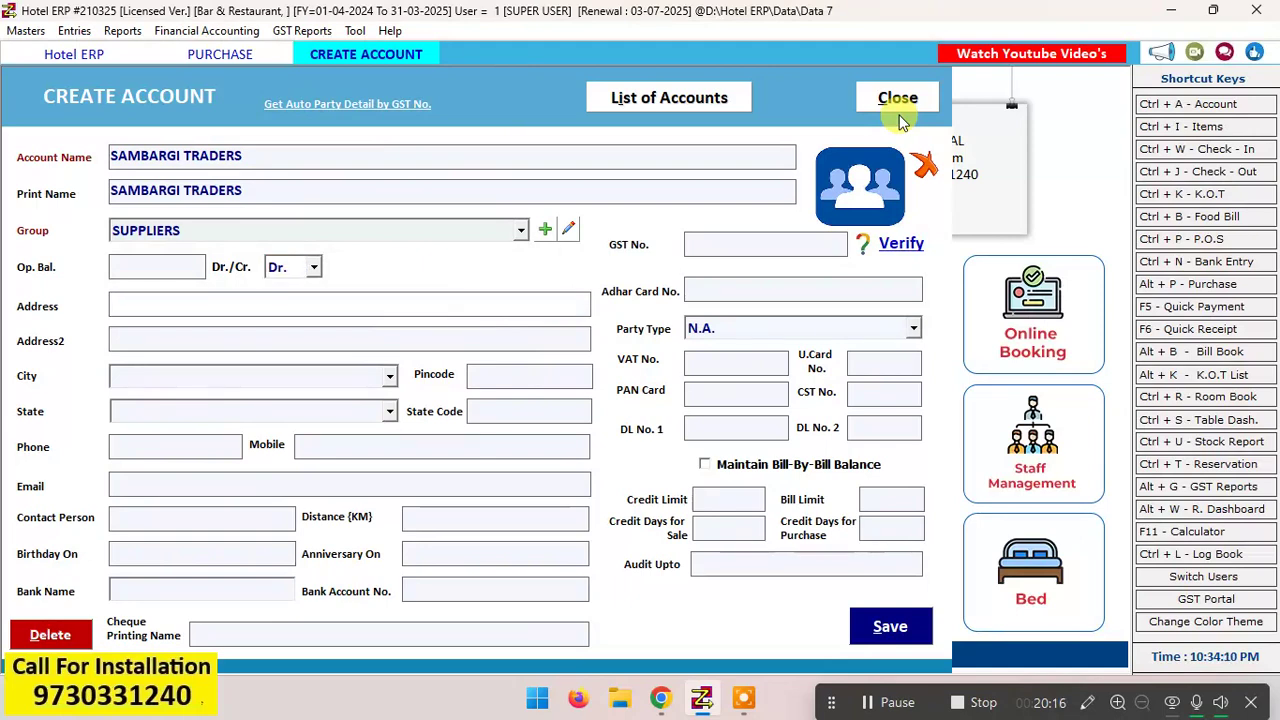
# Step: Fill in the supplier's address and set the state to Maharashtra
pyautogui.click(145, 263)
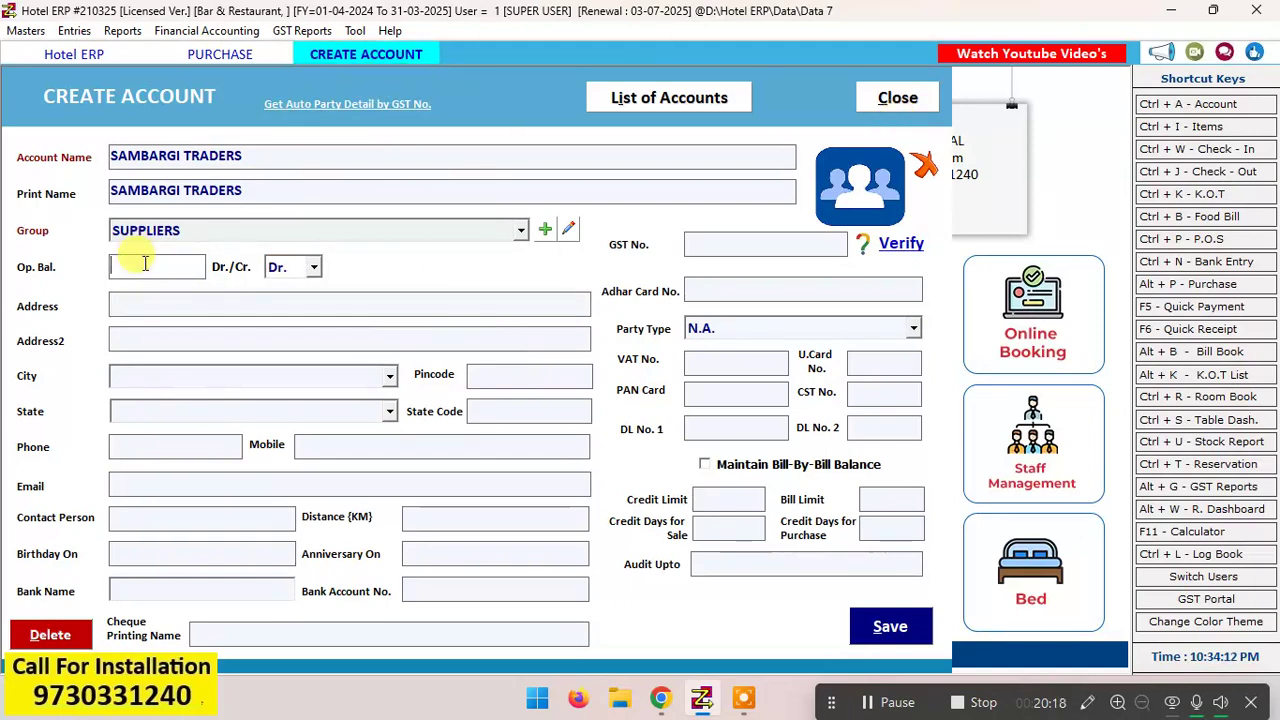
pyautogui.click(250, 304)
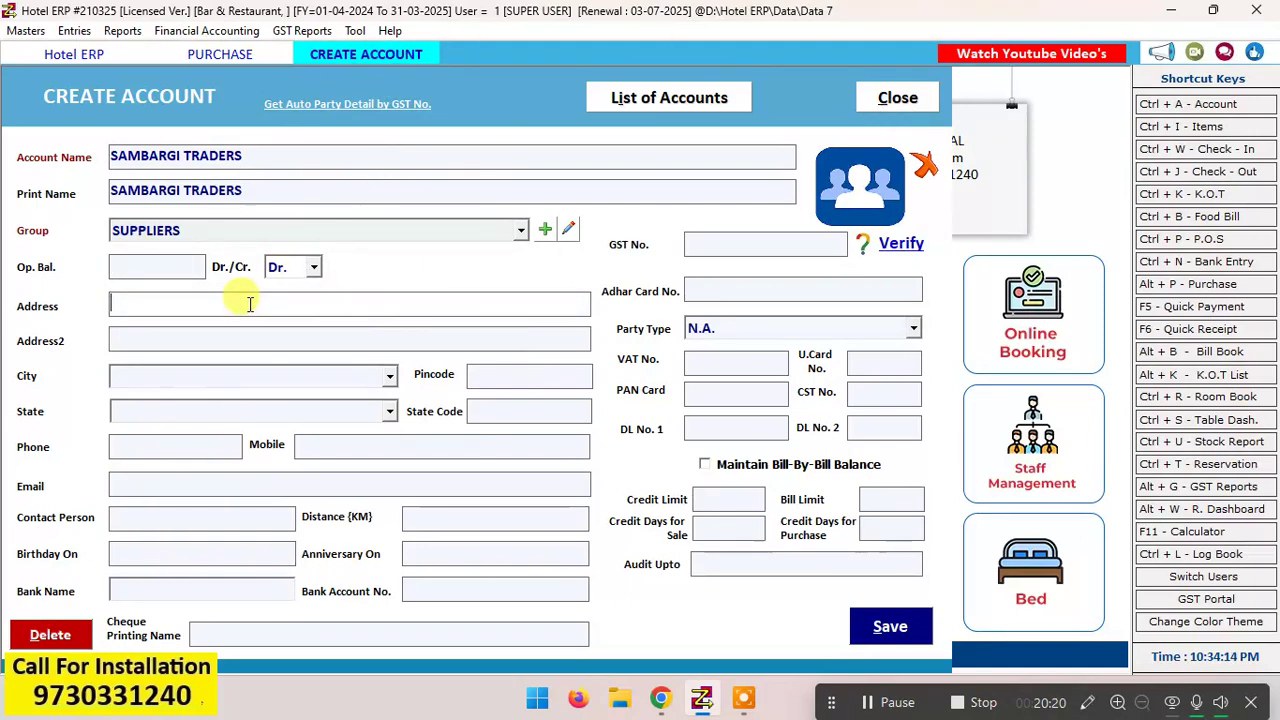
pyautogui.write('KOLHAPUR')
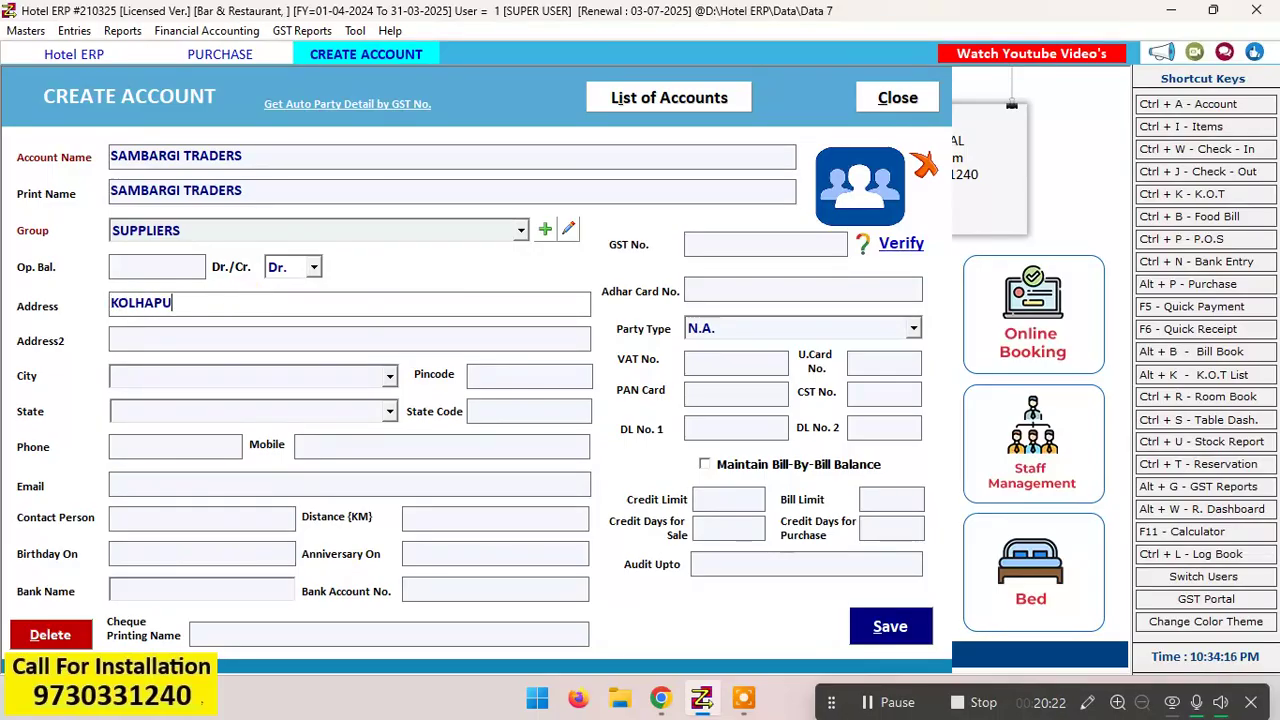
pyautogui.press('Return')
pyautogui.press('Return')
pyautogui.press('Return')
pyautogui.press('Return')
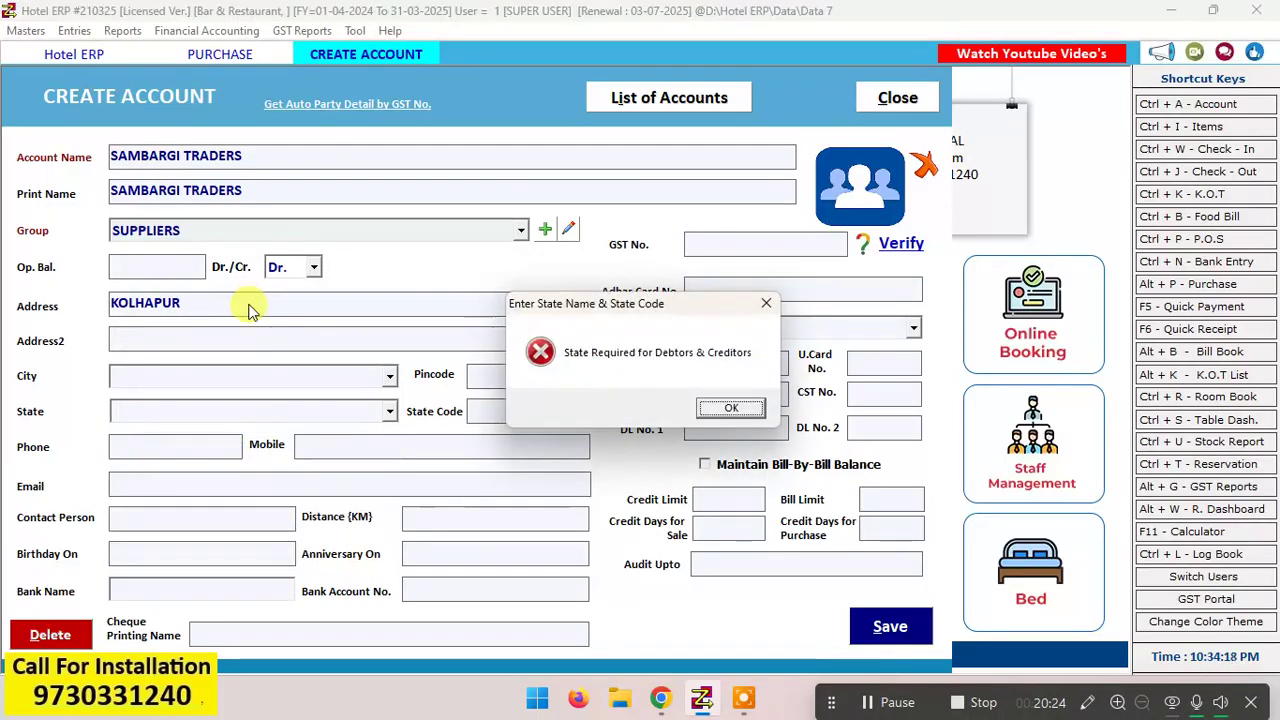
pyautogui.press('Return')
pyautogui.write('Maharashtra')
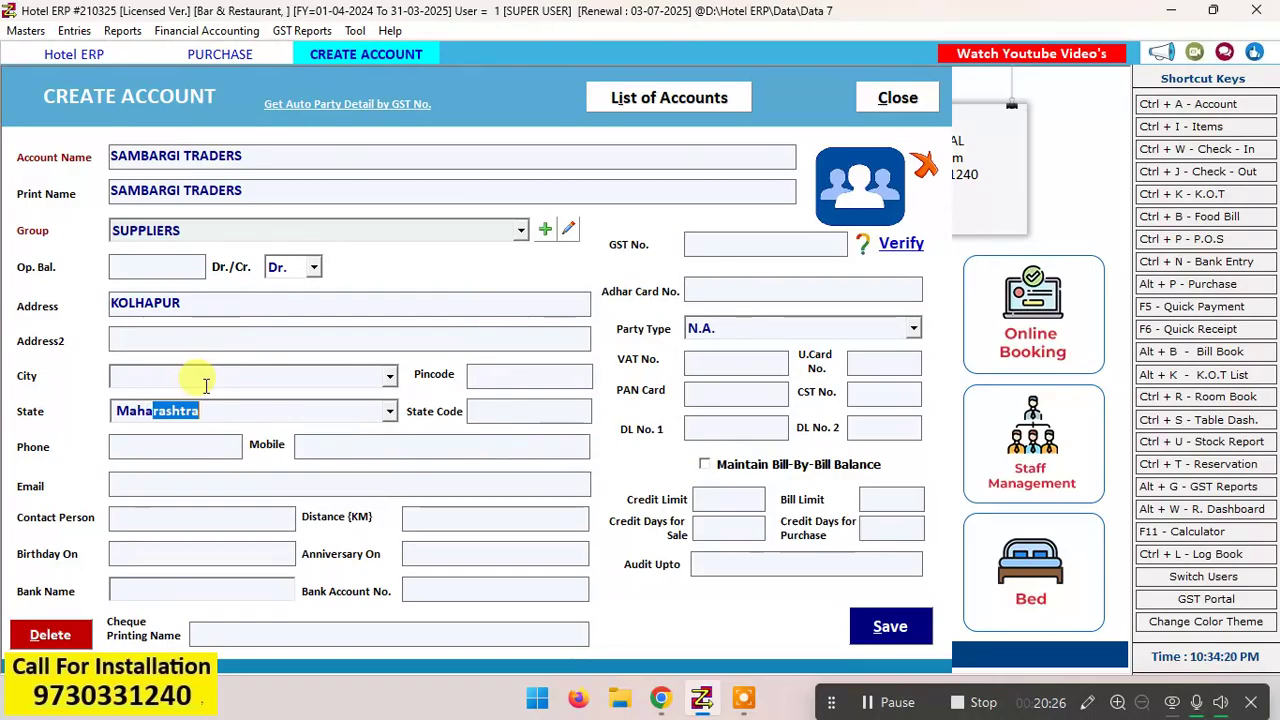
pyautogui.press('Return')
pyautogui.press('Return')
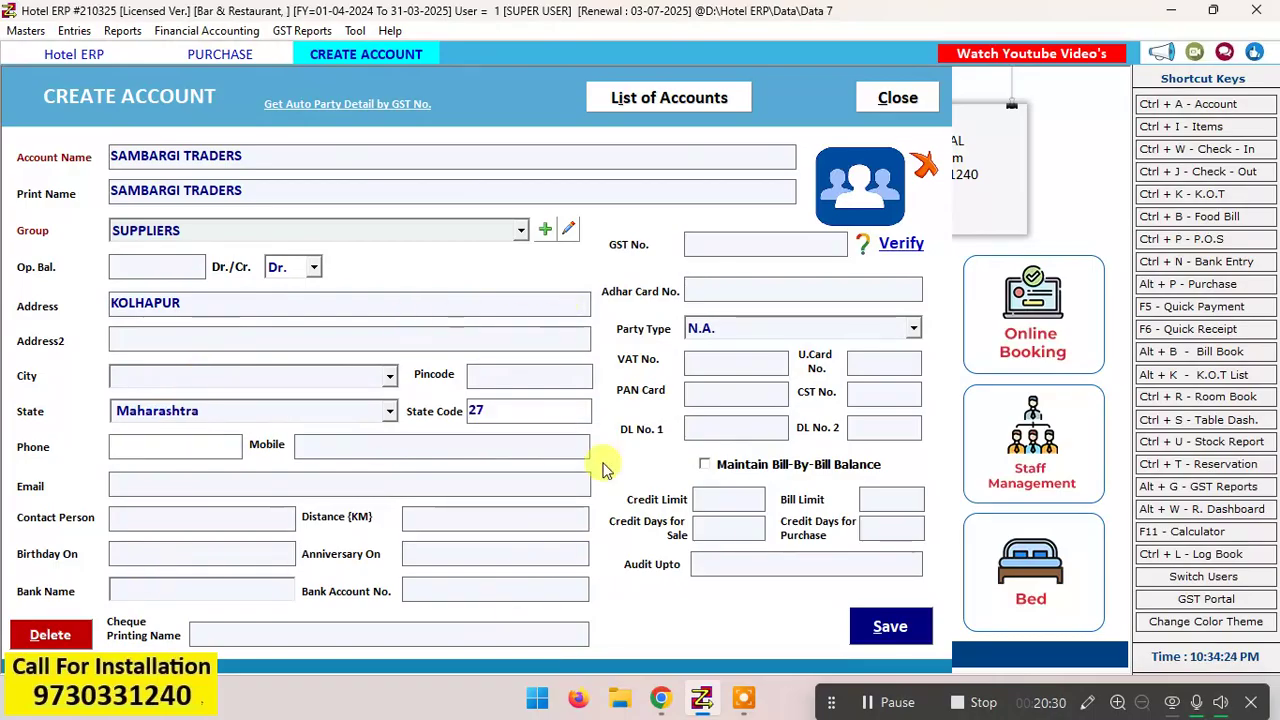
# Step: Save the new supplier account and close the account form
pyautogui.click(880, 629)
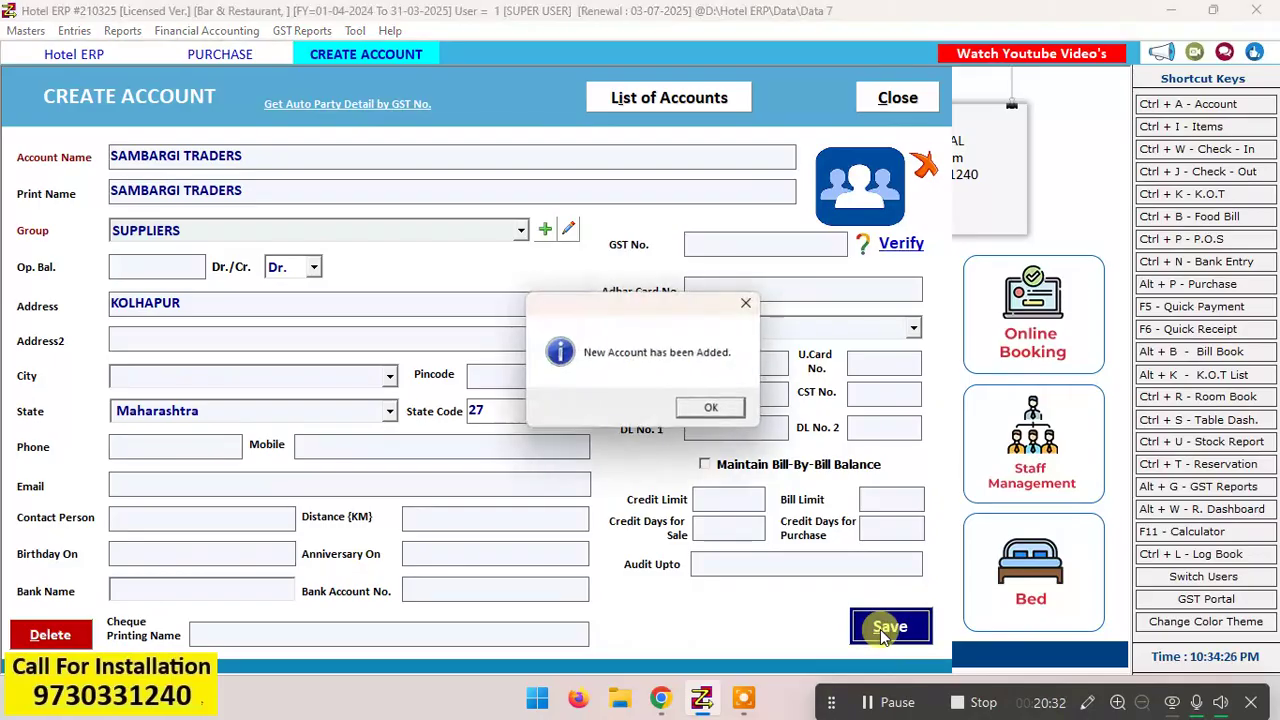
pyautogui.press('Return')
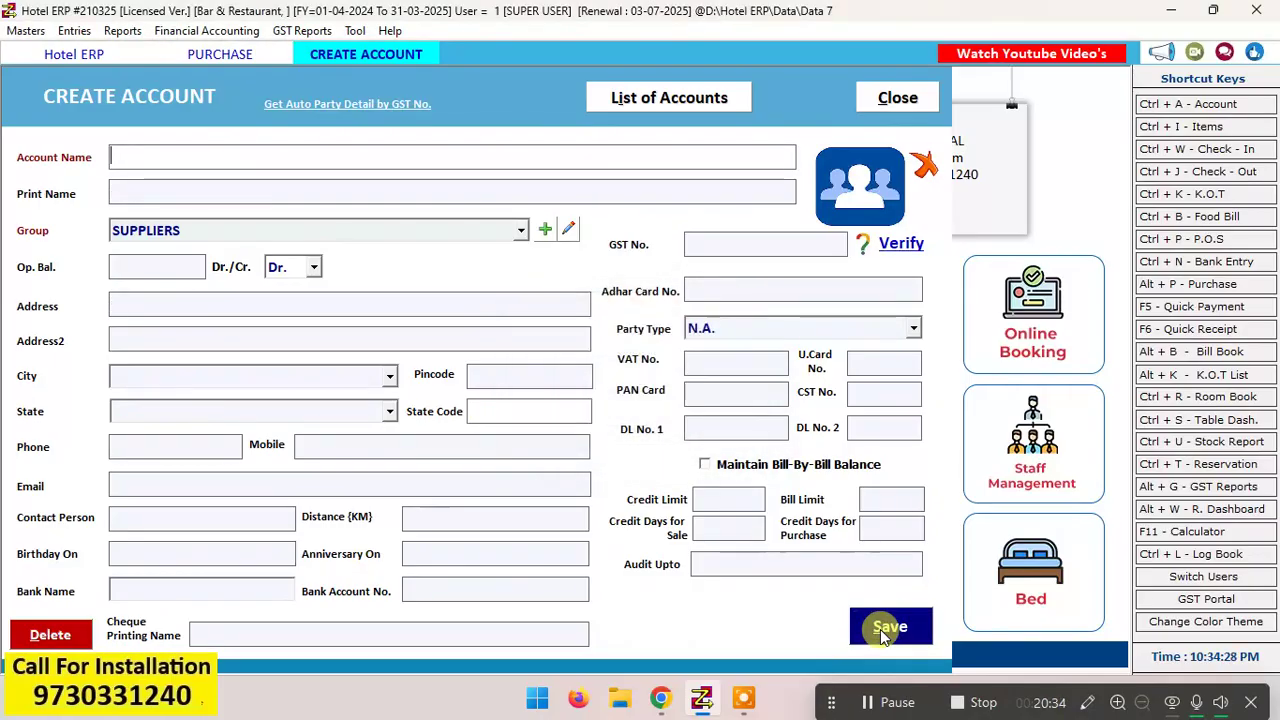
pyautogui.click(918, 97)
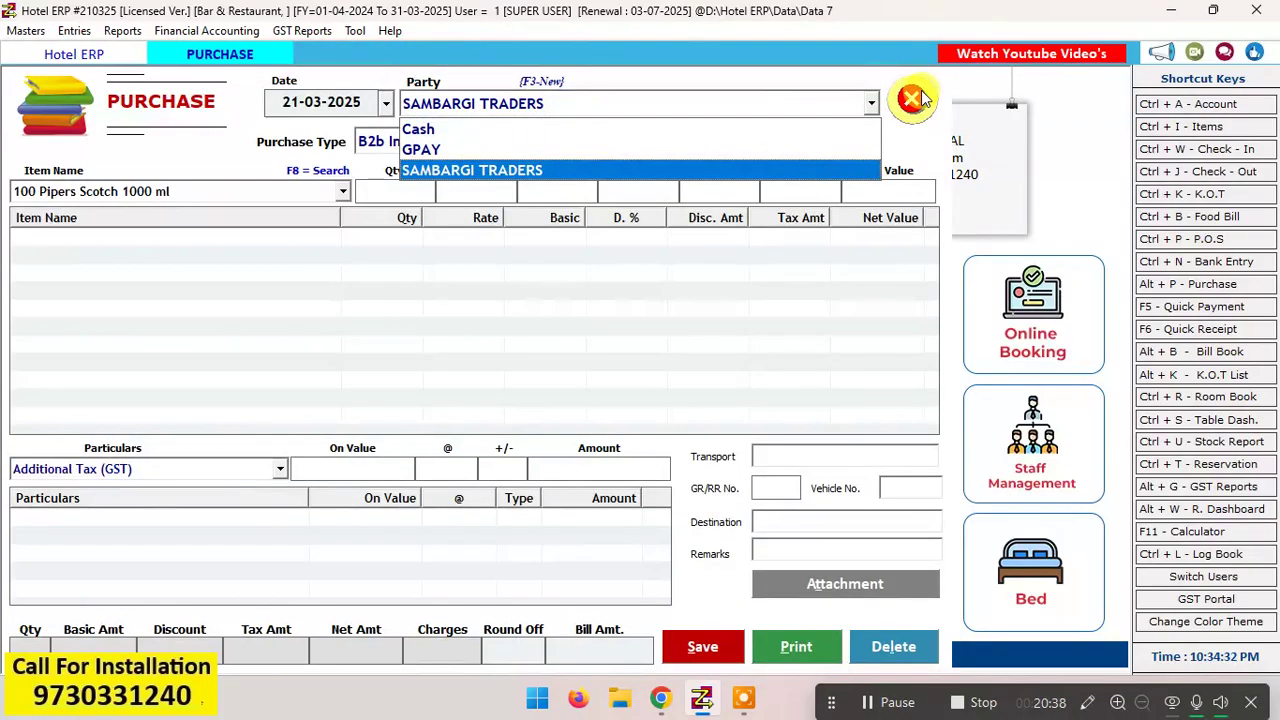
# Step: Accept SAMBARGI TRADERS as the party, set the purchase type to B2b Local and enter bill number 1245
pyautogui.press('Return')
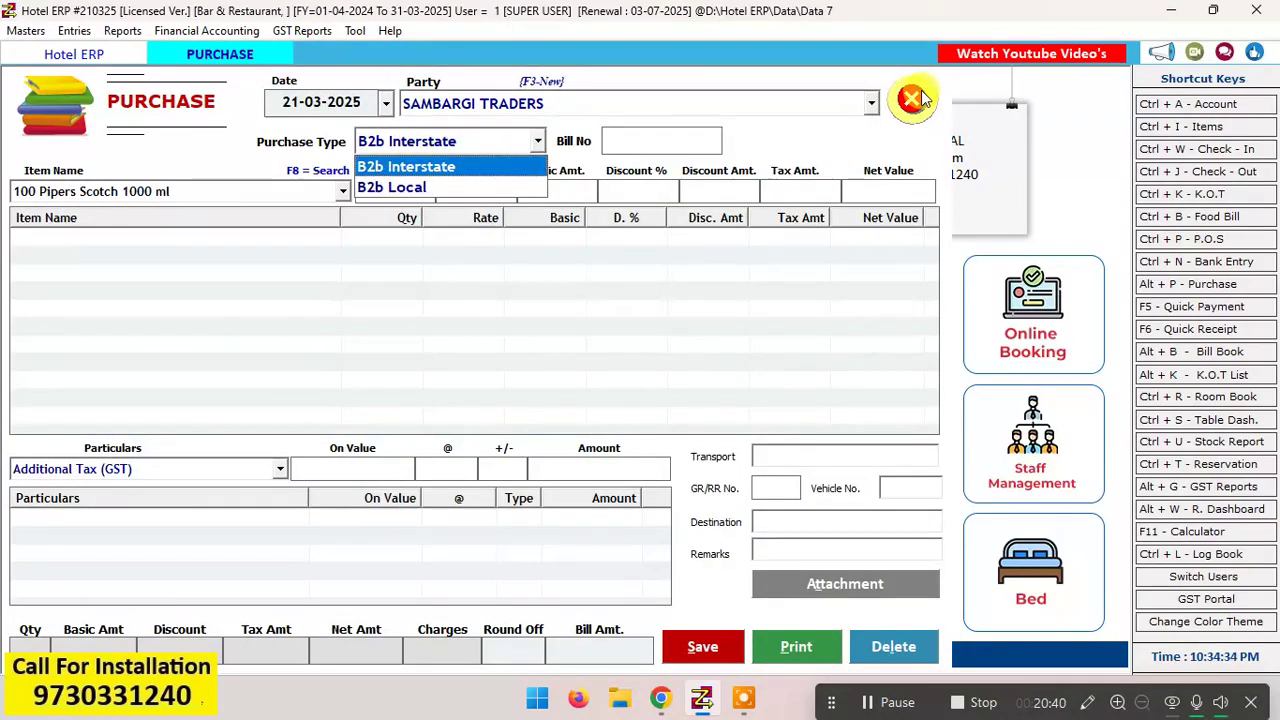
pyautogui.press('Down')
pyautogui.press('Return')
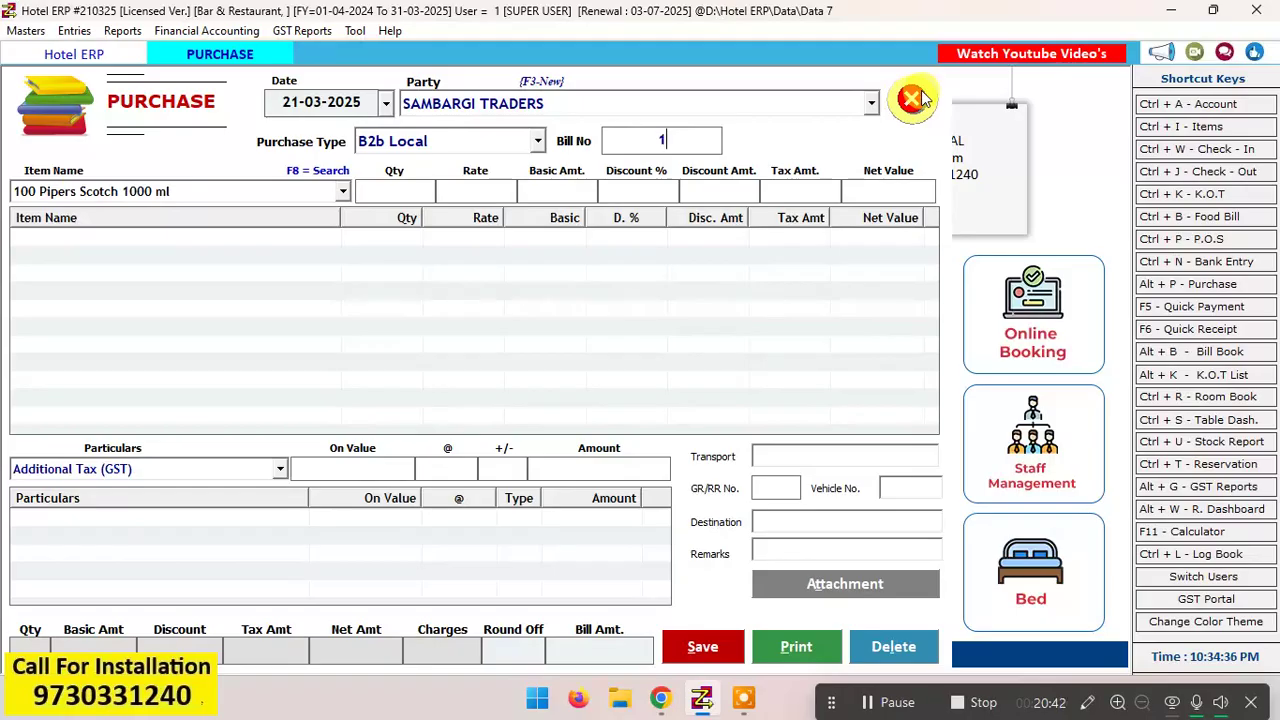
pyautogui.write('245')
pyautogui.press('Return')
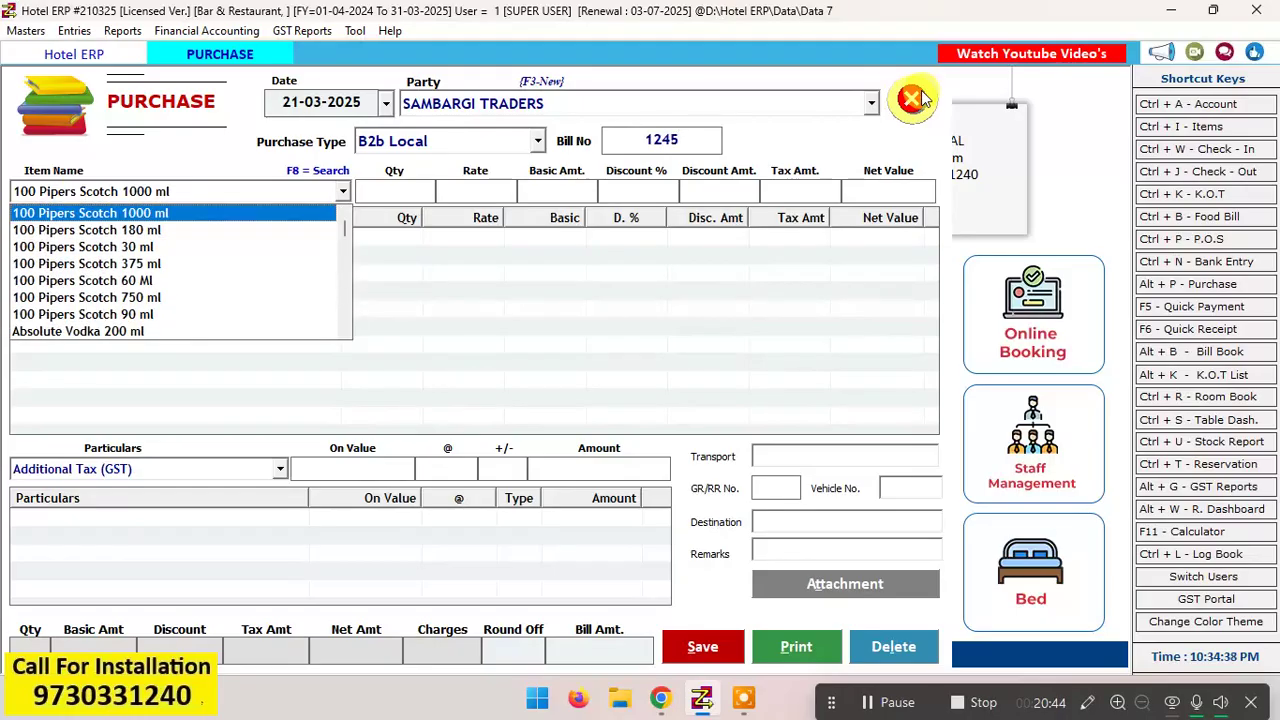
# Step: Add 100 Pipers Scotch 750 ml to the purchase with a quantity of 10 at a rate of 400
pyautogui.press('Down')
pyautogui.press('Down')
pyautogui.press('Down')
pyautogui.press('Down')
pyautogui.press('Up')
pyautogui.press('Up')
pyautogui.press('Up')
pyautogui.press('Up')
pyautogui.press('Down')
pyautogui.press('Down')
pyautogui.press('Up')
pyautogui.press('Up')
pyautogui.press('Down')
pyautogui.press('Down')
pyautogui.press('Down')
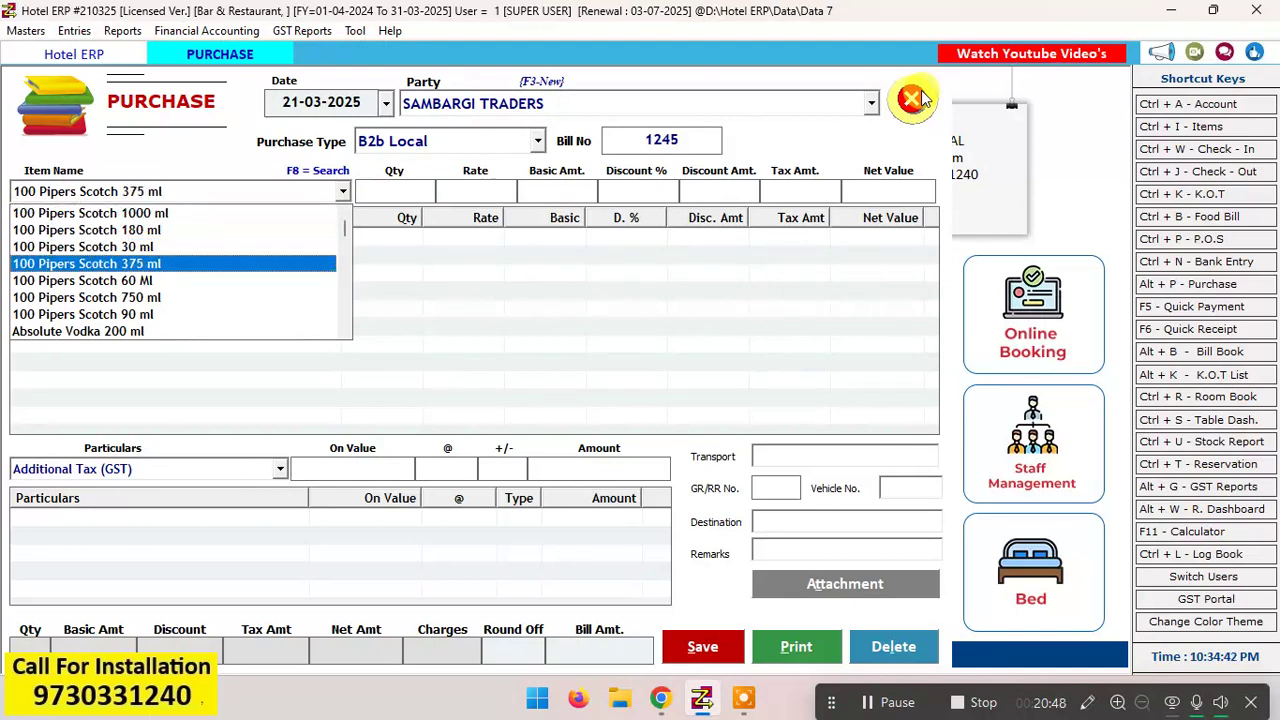
pyautogui.press('Down')
pyautogui.press('Down')
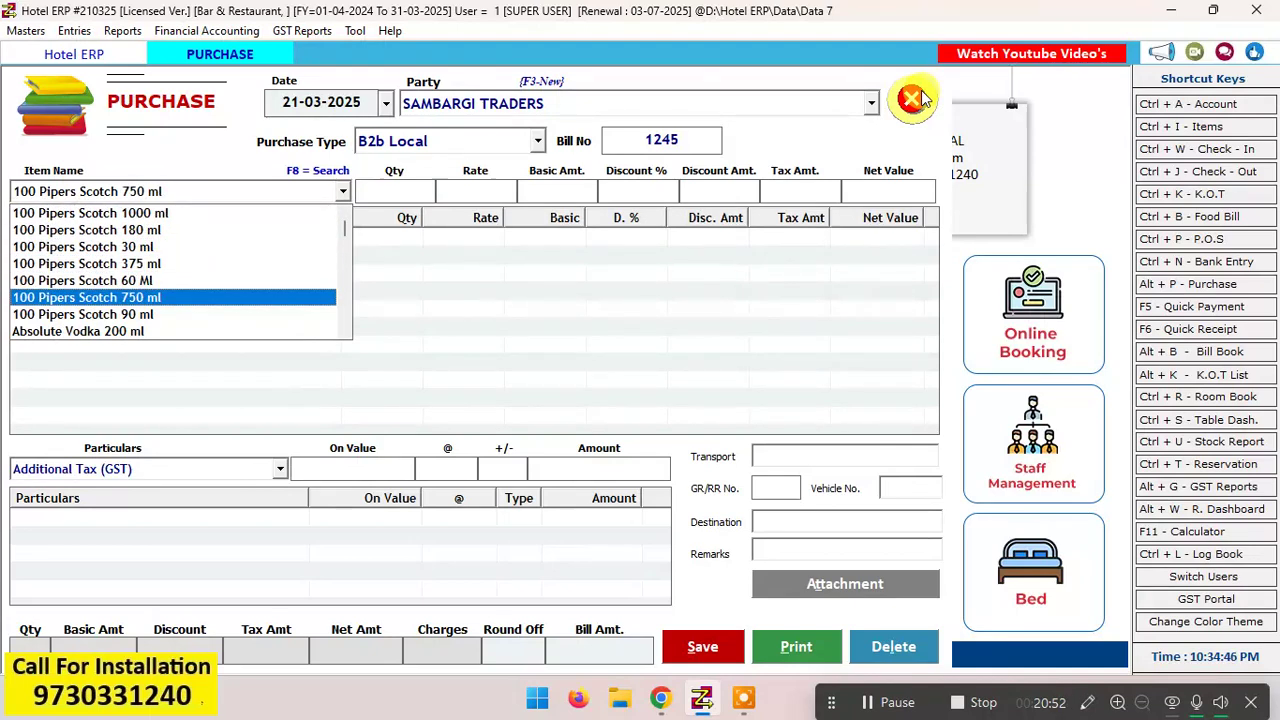
pyautogui.press('Return')
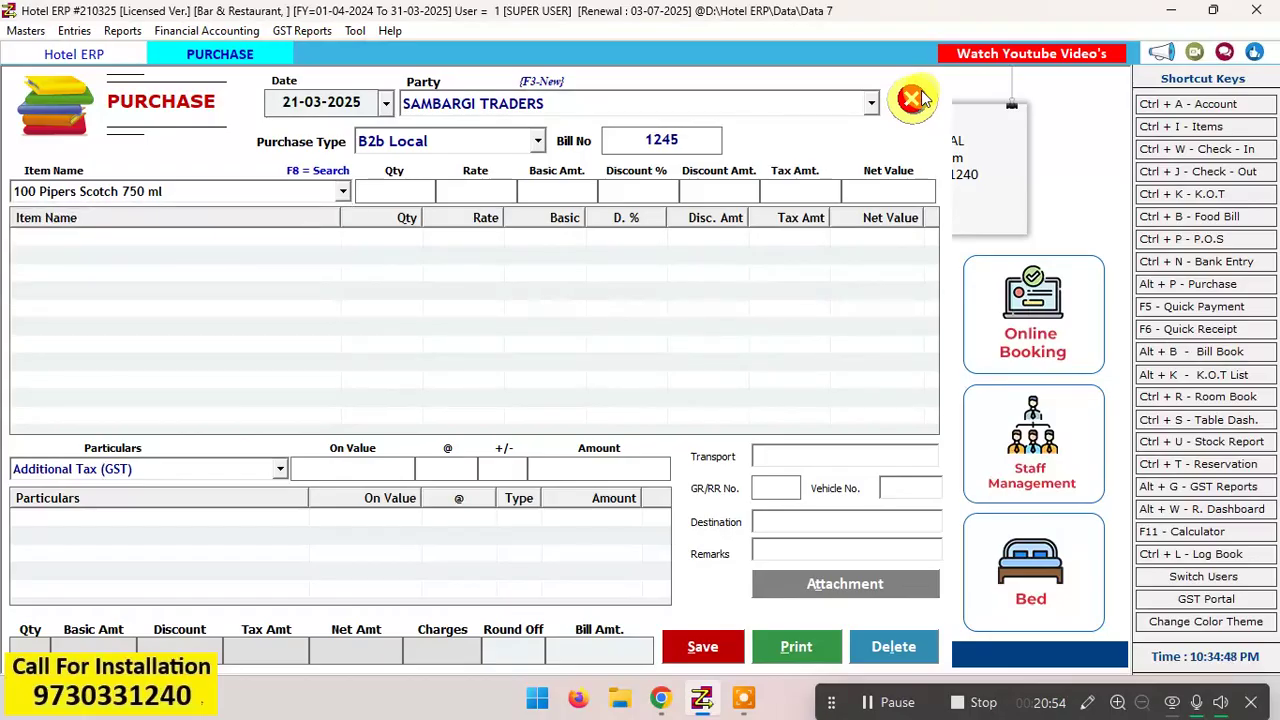
pyautogui.write('10')
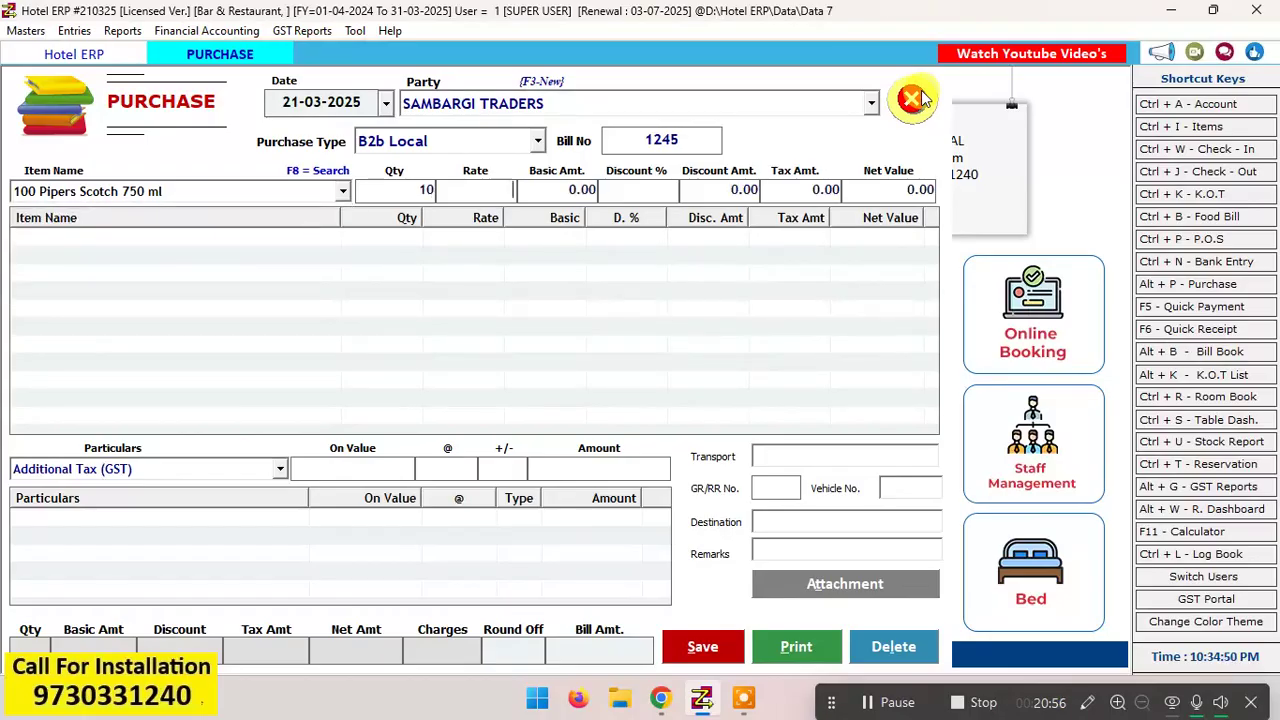
pyautogui.write('400')
pyautogui.press('Return')
pyautogui.press('Return')
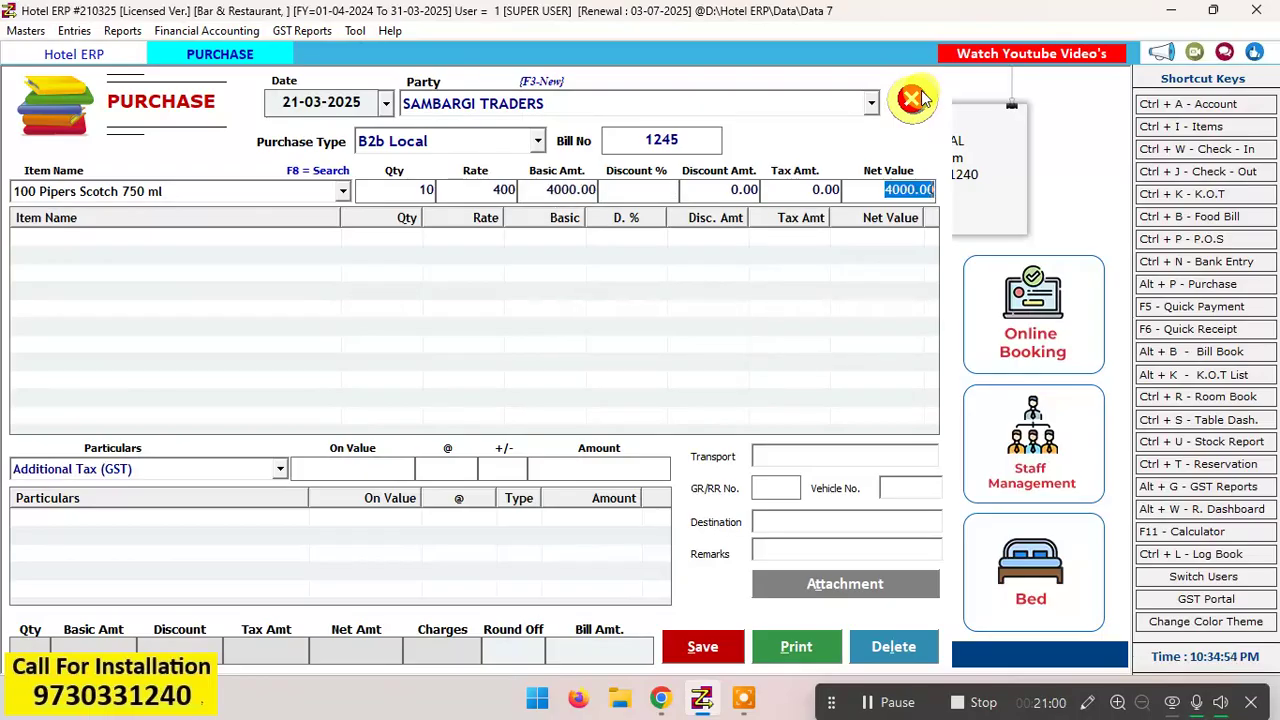
pyautogui.press('Return')
pyautogui.press('Escape')
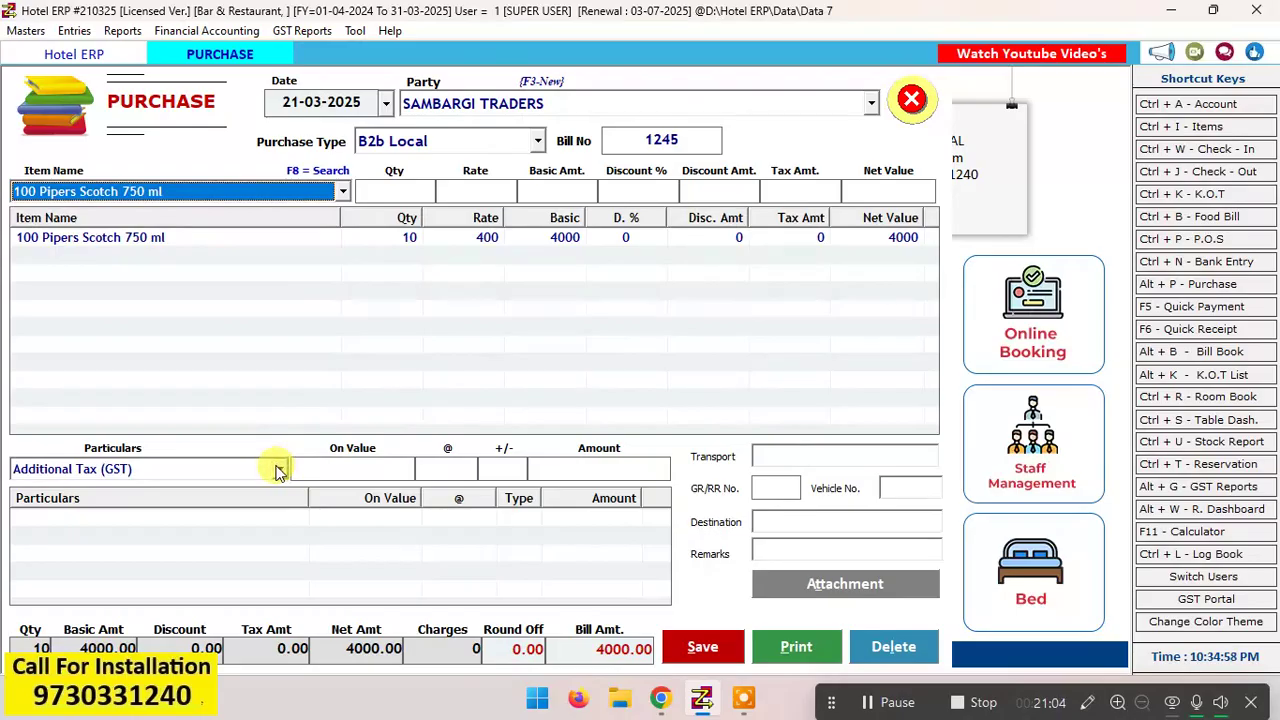
# Step: Look through the tax and charge types that can be applied to the purchase bill
pyautogui.click(872, 705)
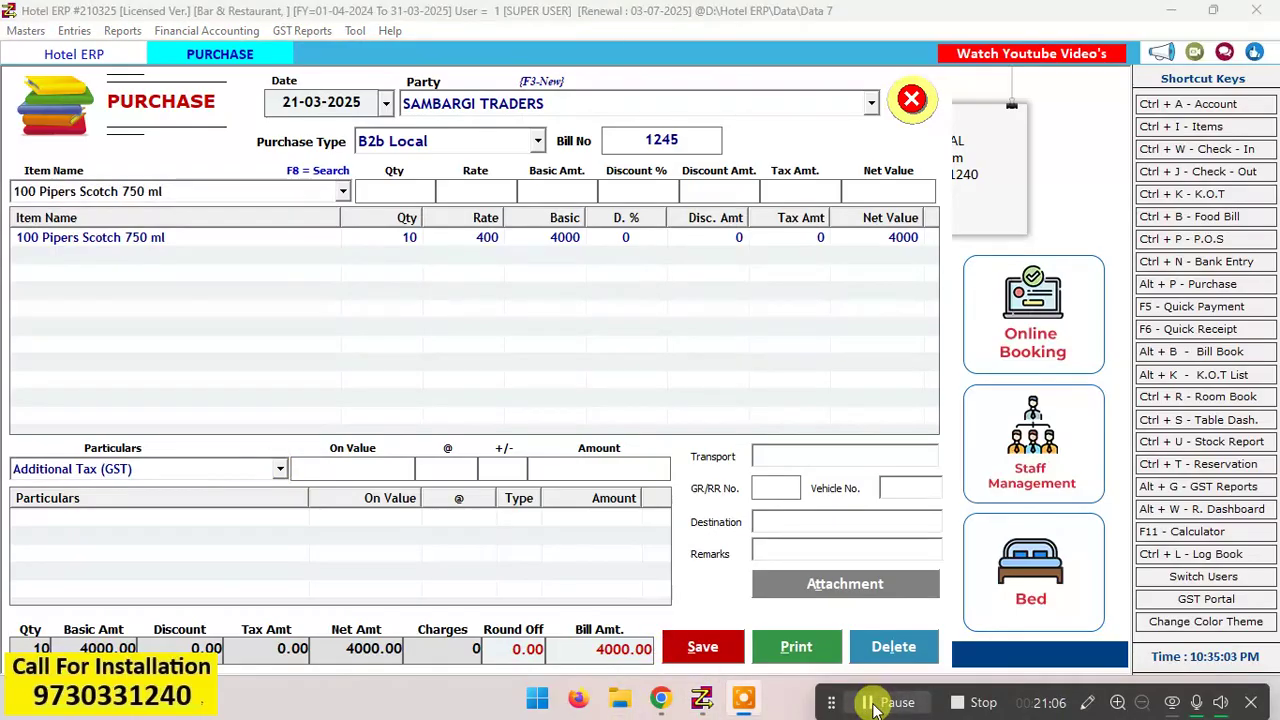
pyautogui.click(279, 474)
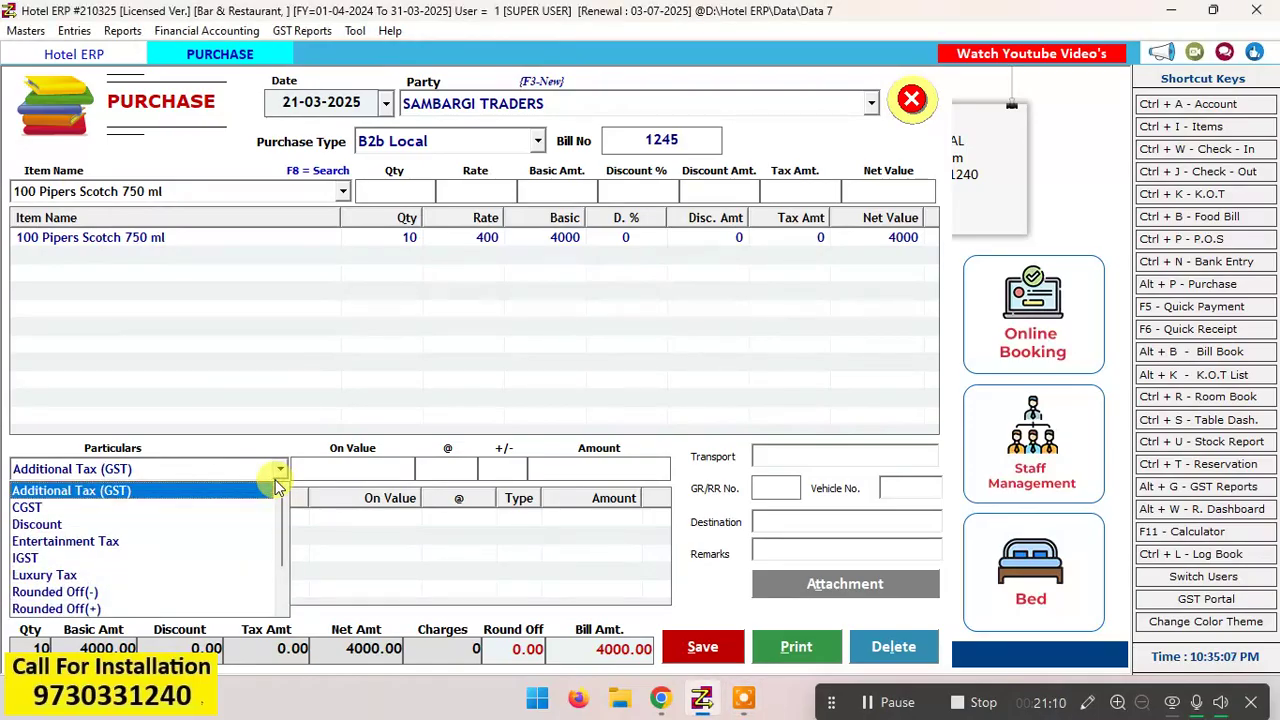
pyautogui.press('Down')
pyautogui.press('Down')
pyautogui.press('Down')
pyautogui.press('Down')
pyautogui.press('Down')
pyautogui.press('Down')
pyautogui.press('Down')
pyautogui.press('Down')
pyautogui.press('Down')
pyautogui.press('Down')
pyautogui.press('Down')
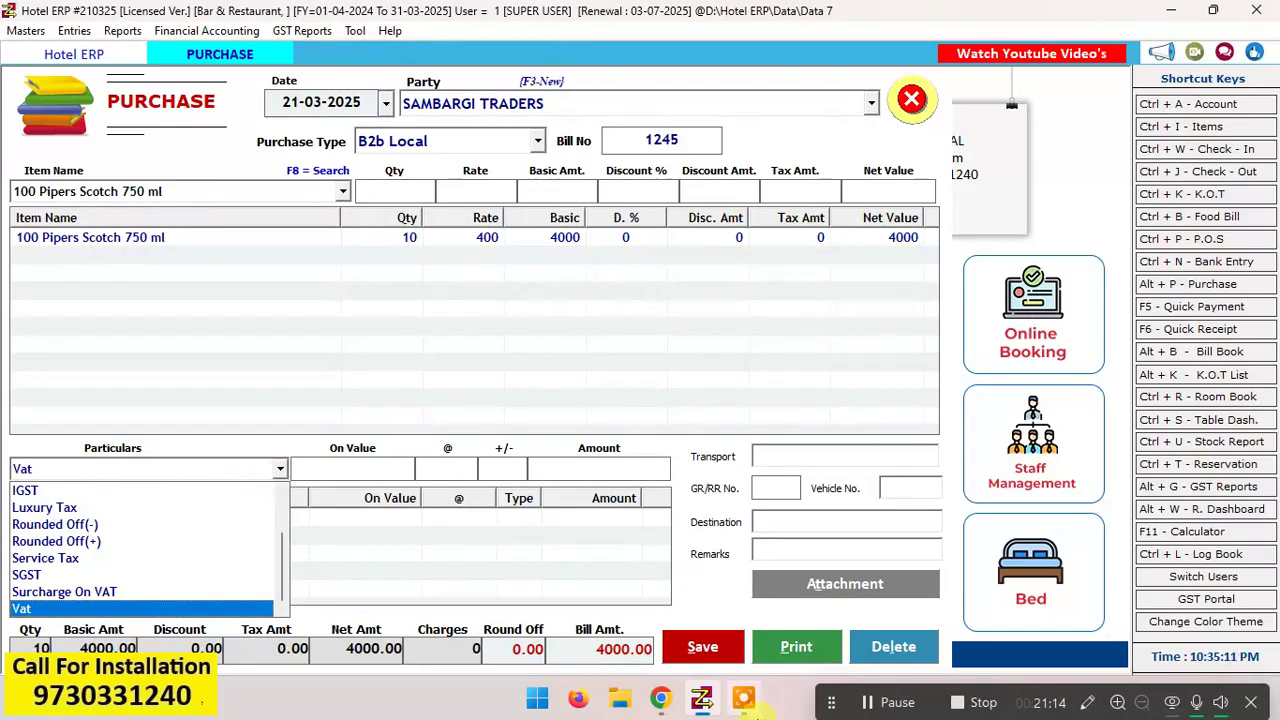
pyautogui.click(888, 703)
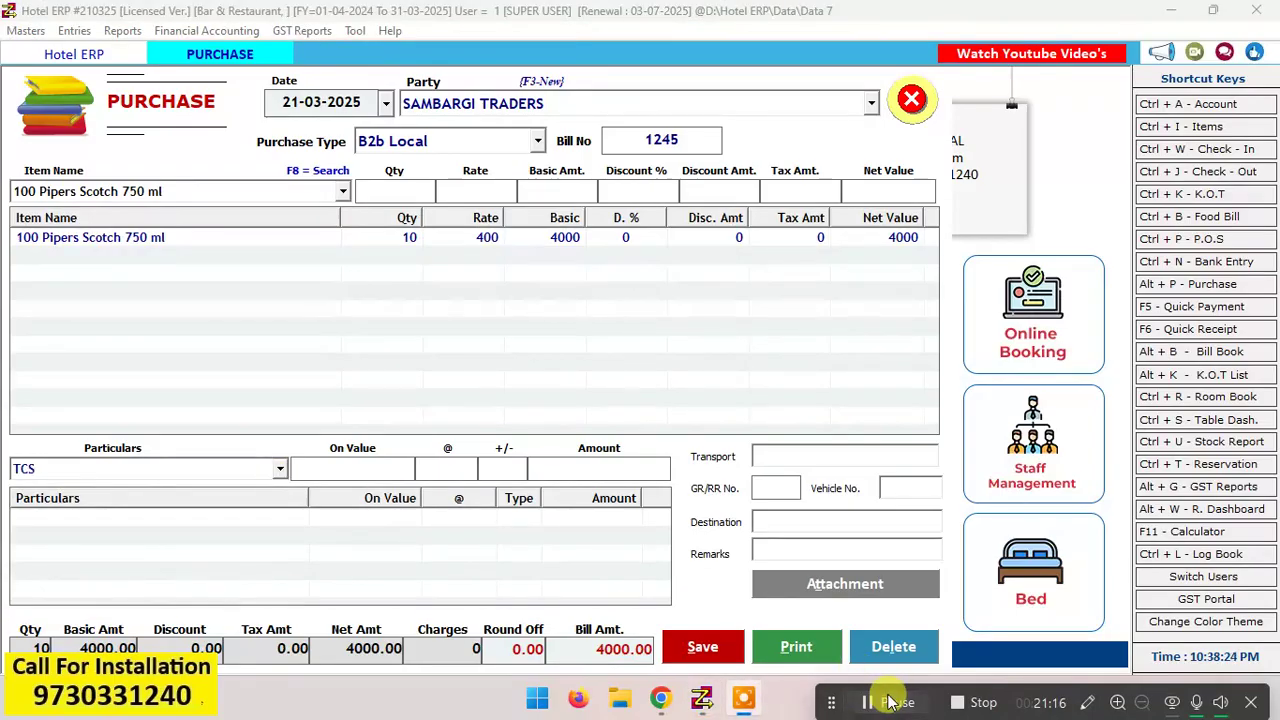
pyautogui.click(279, 468)
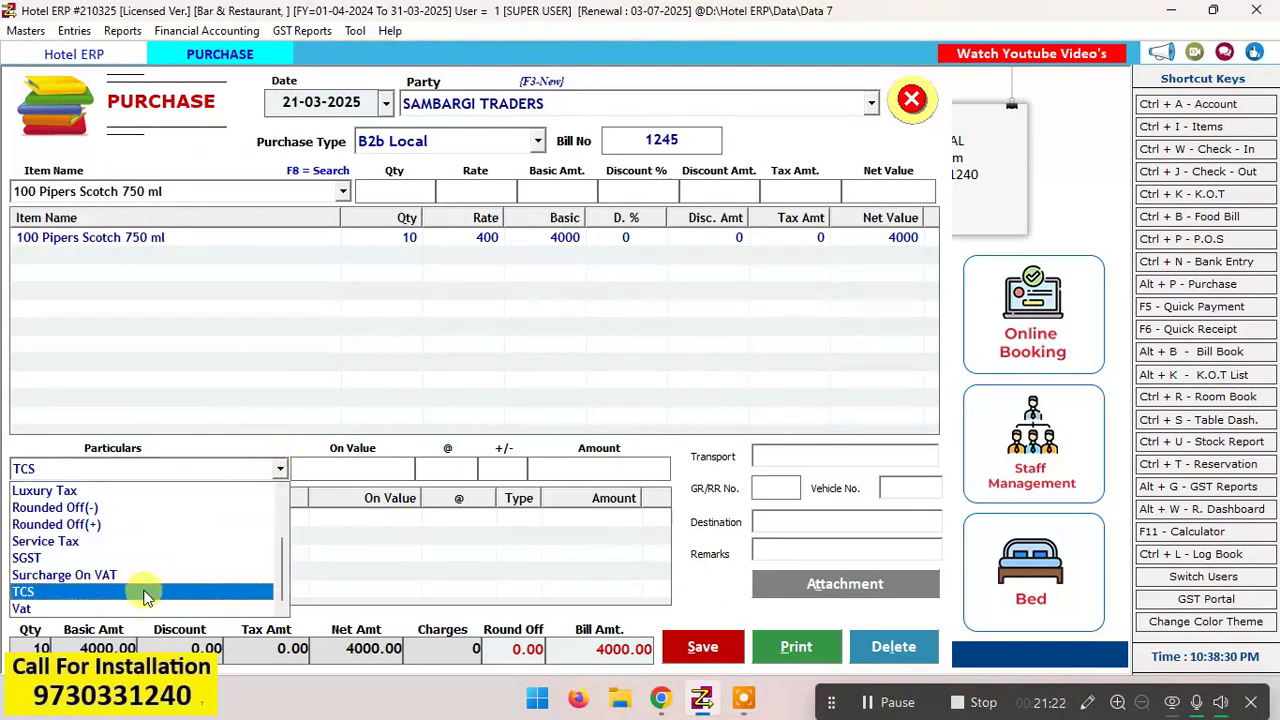
pyautogui.press('Up')
pyautogui.press('Up')
pyautogui.press('Up')
pyautogui.press('Up')
pyautogui.press('Up')
pyautogui.press('Up')
pyautogui.press('Up')
pyautogui.press('Up')
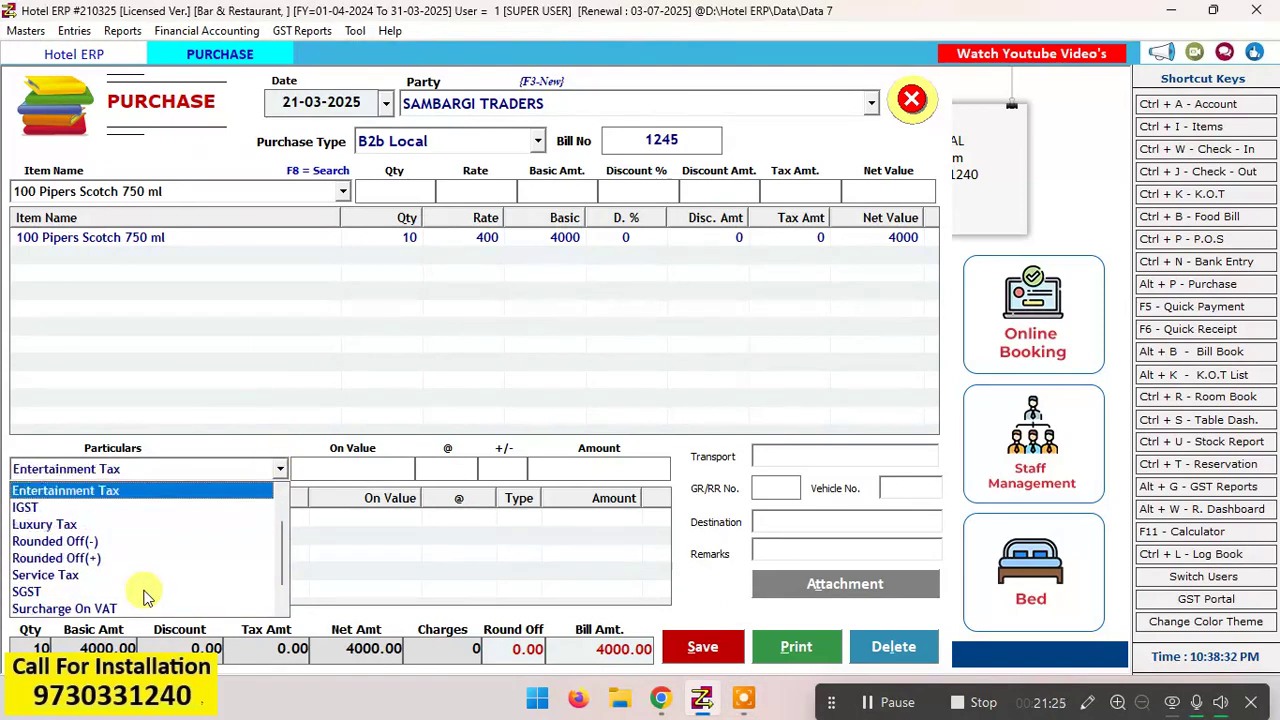
pyautogui.press('Up')
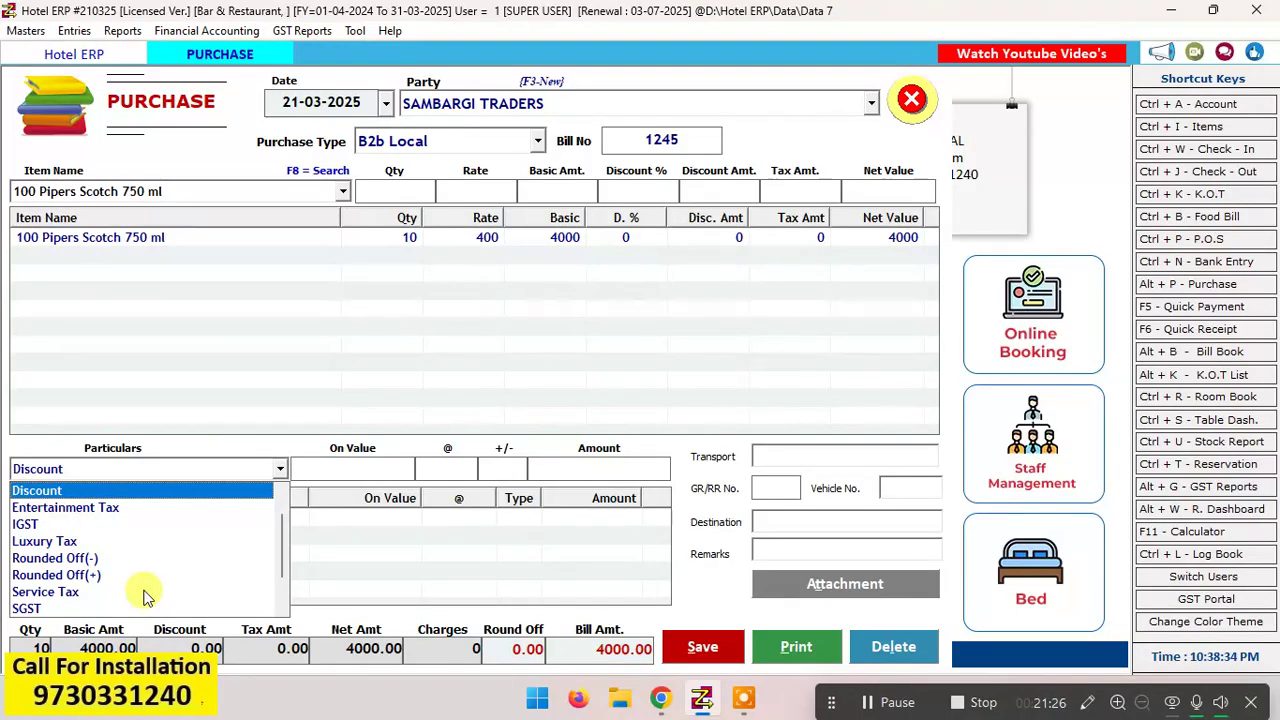
pyautogui.press('Up')
pyautogui.press('Up')
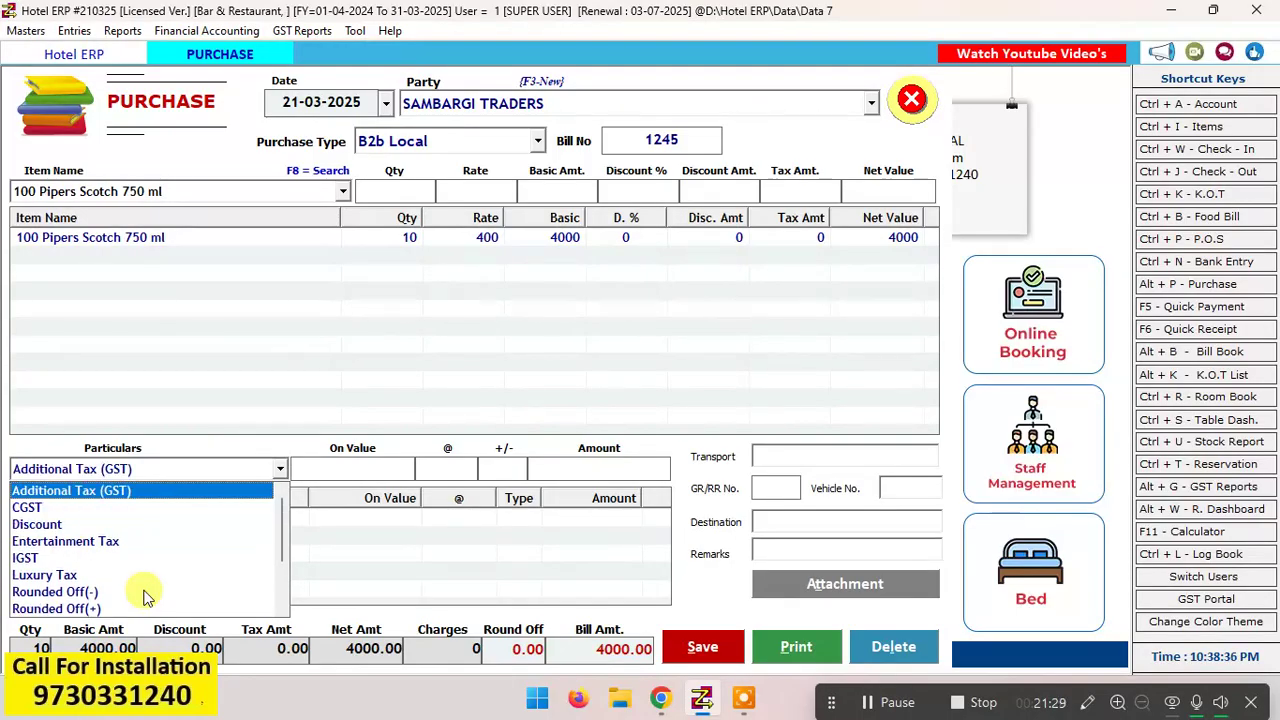
# Step: Add a TCS charge to the purchase bill at a rate of 1 on the bill value
pyautogui.press('Down')
pyautogui.press('Down')
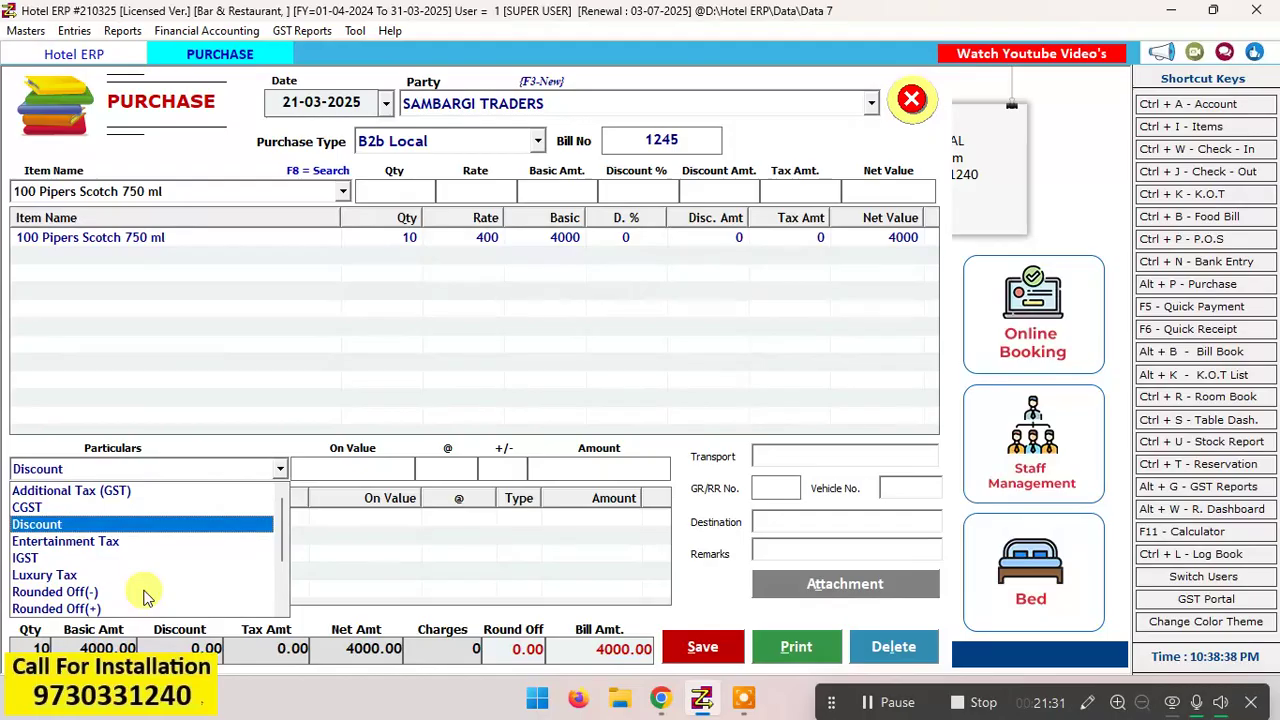
pyautogui.press('Down')
pyautogui.press('Down')
pyautogui.press('Down')
pyautogui.press('Down')
pyautogui.press('Down')
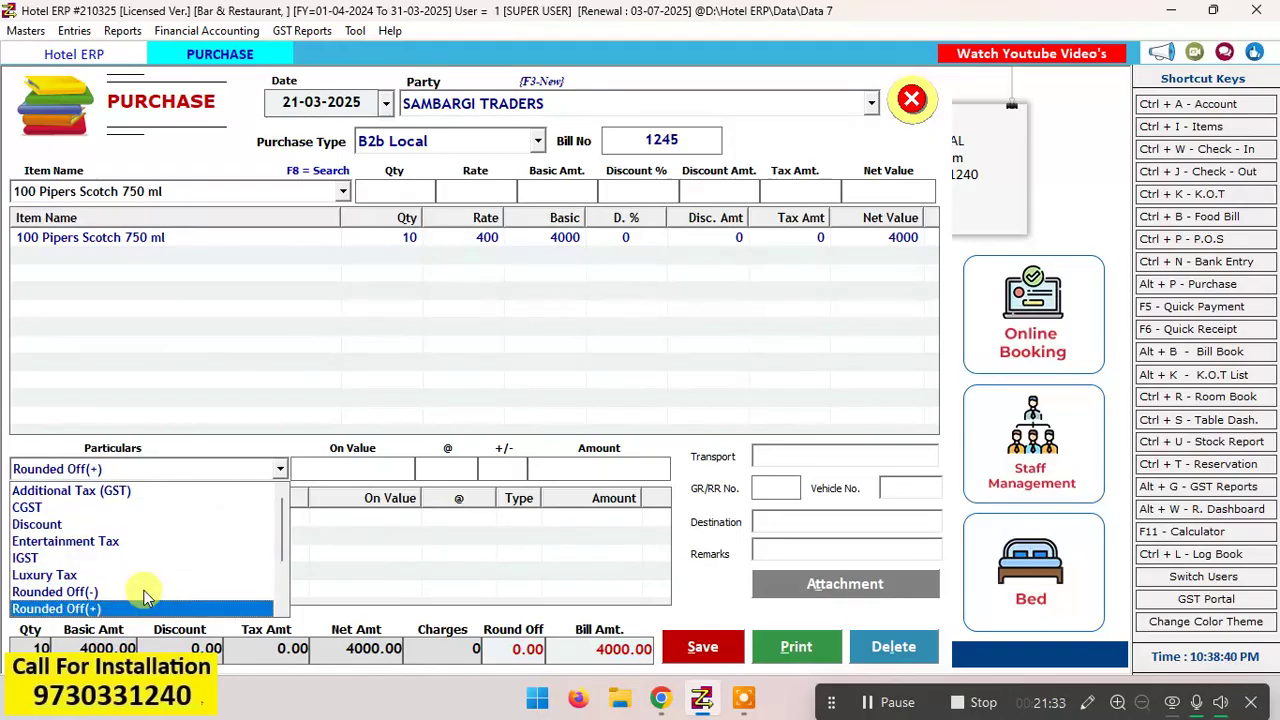
pyautogui.press('Down')
pyautogui.press('Down')
pyautogui.press('Down')
pyautogui.press('Down')
pyautogui.press('Return')
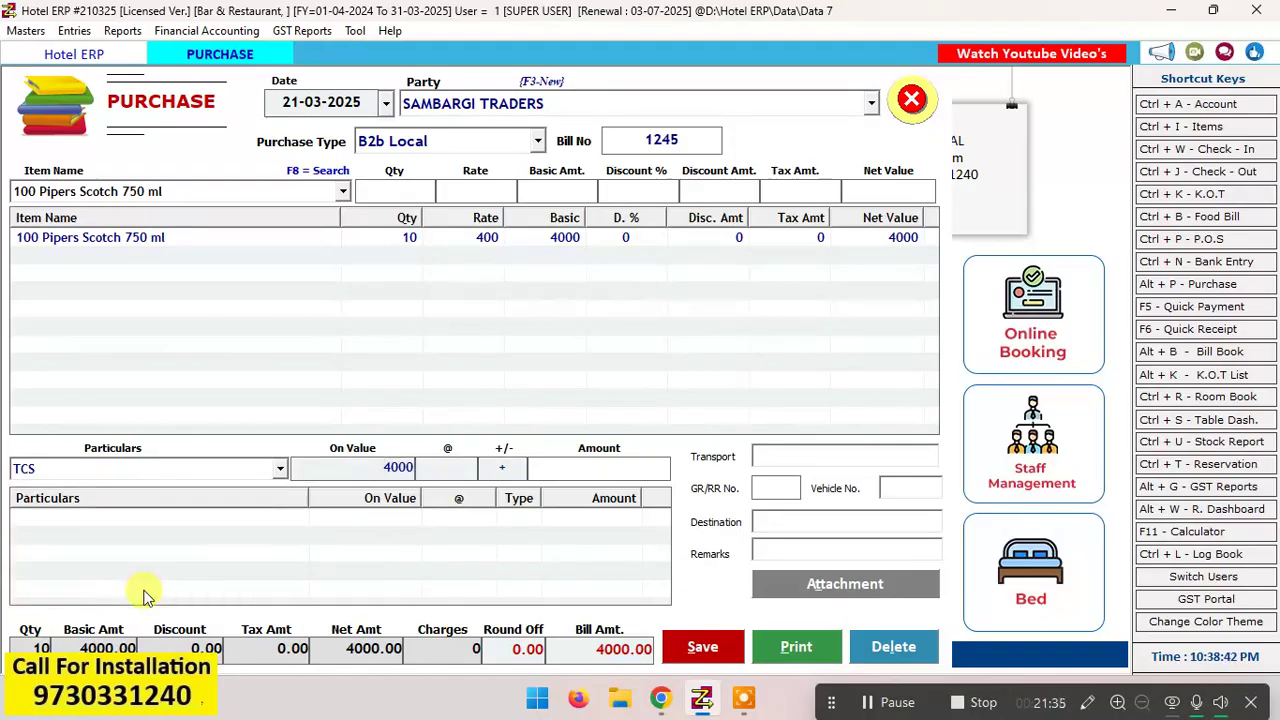
pyautogui.press('Return')
pyautogui.write('1')
pyautogui.press('Return')
pyautogui.press('Return')
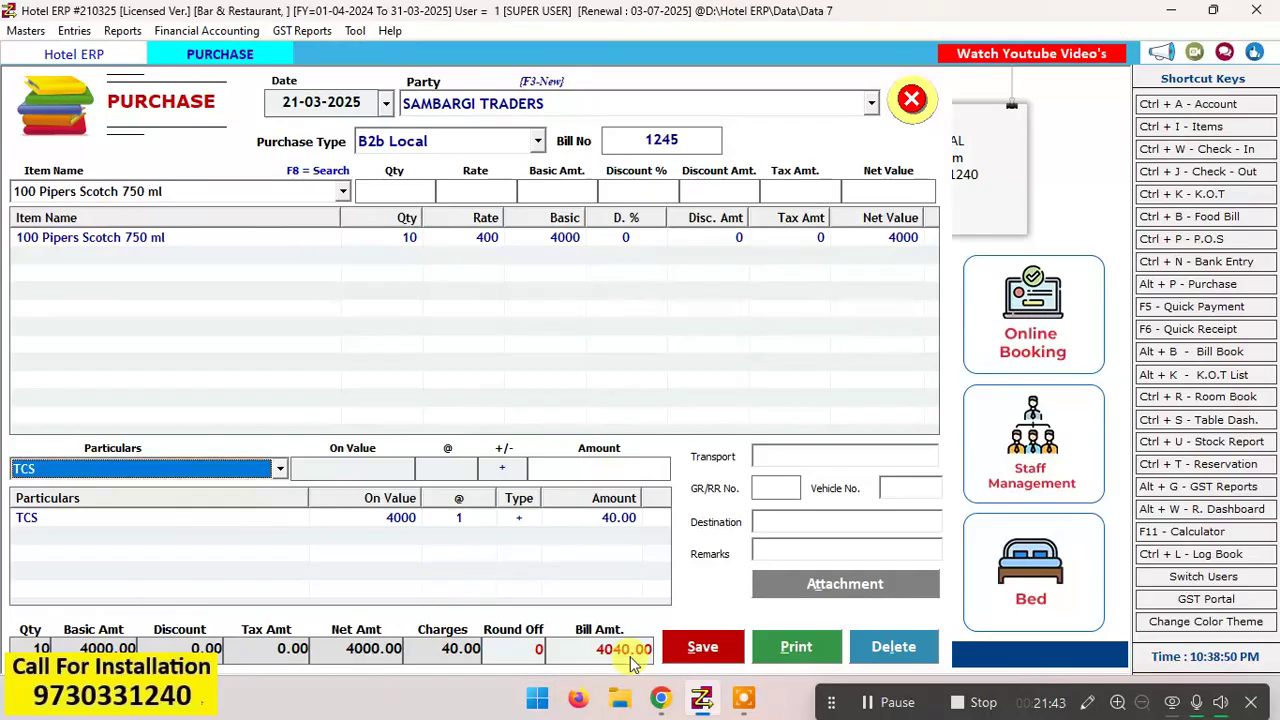
# Step: Save the purchase entry and close the purchase form
pyautogui.click(702, 648)
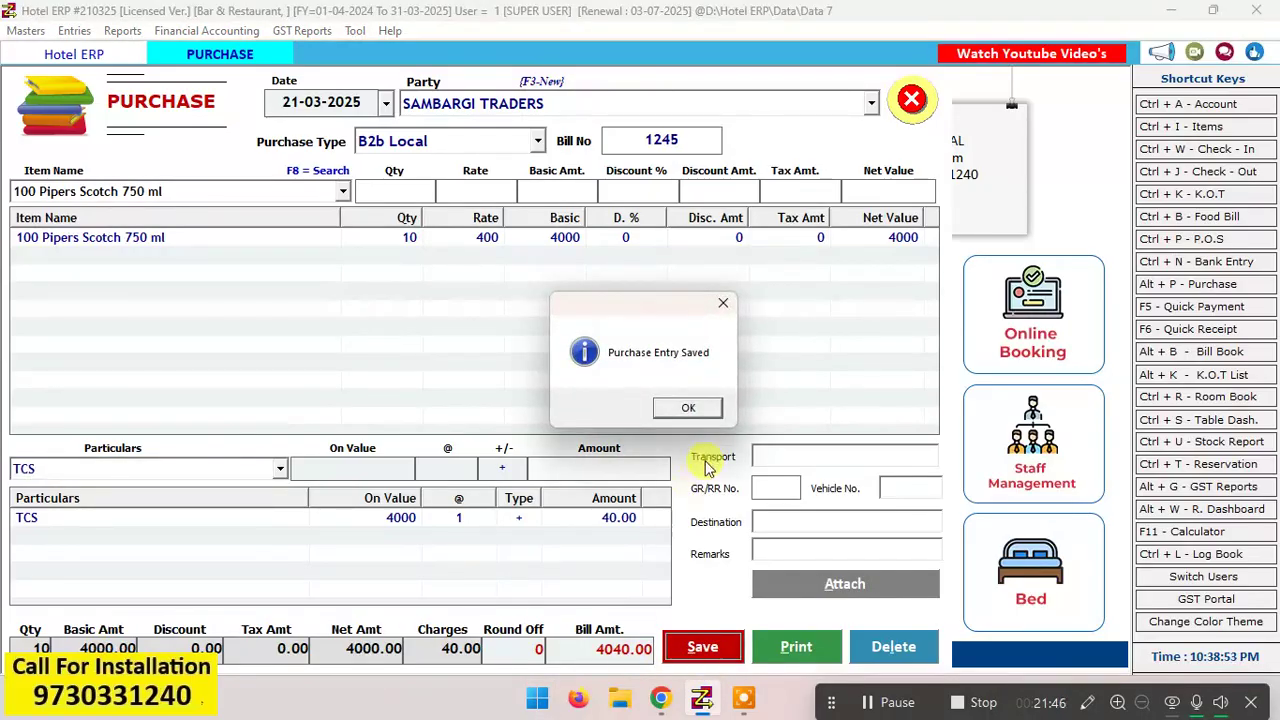
pyautogui.click(705, 407)
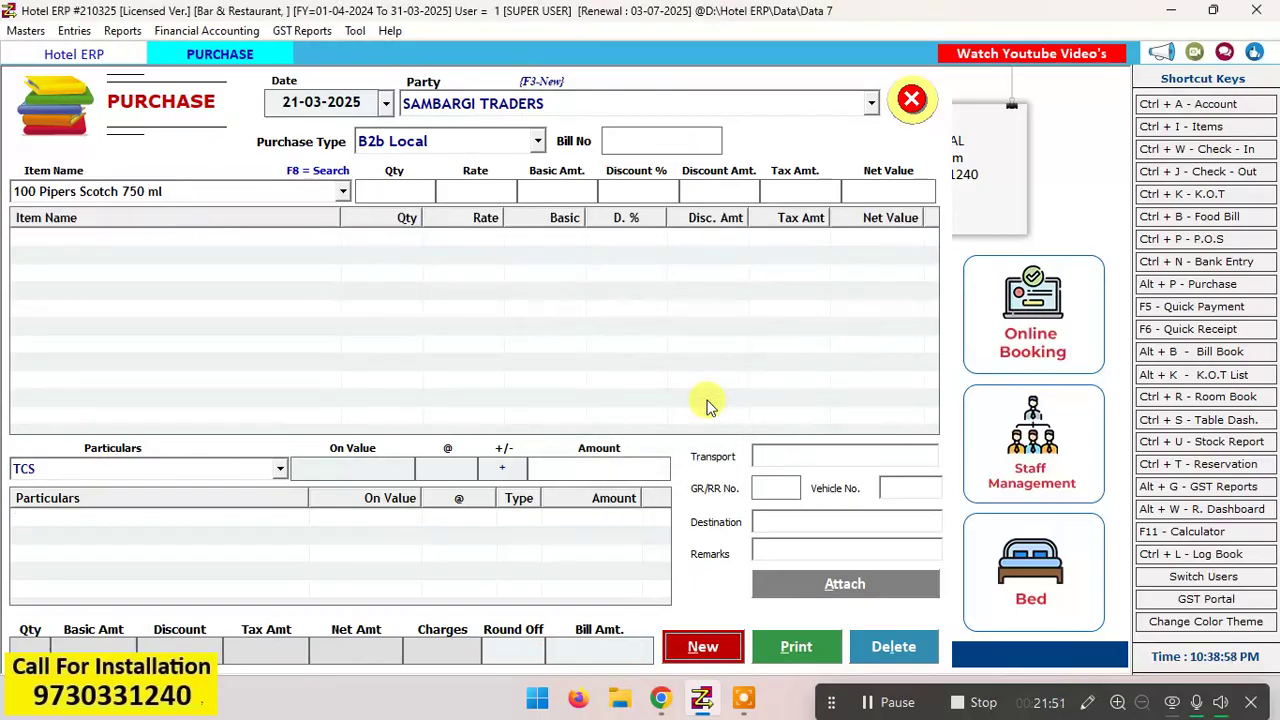
pyautogui.click(911, 99)
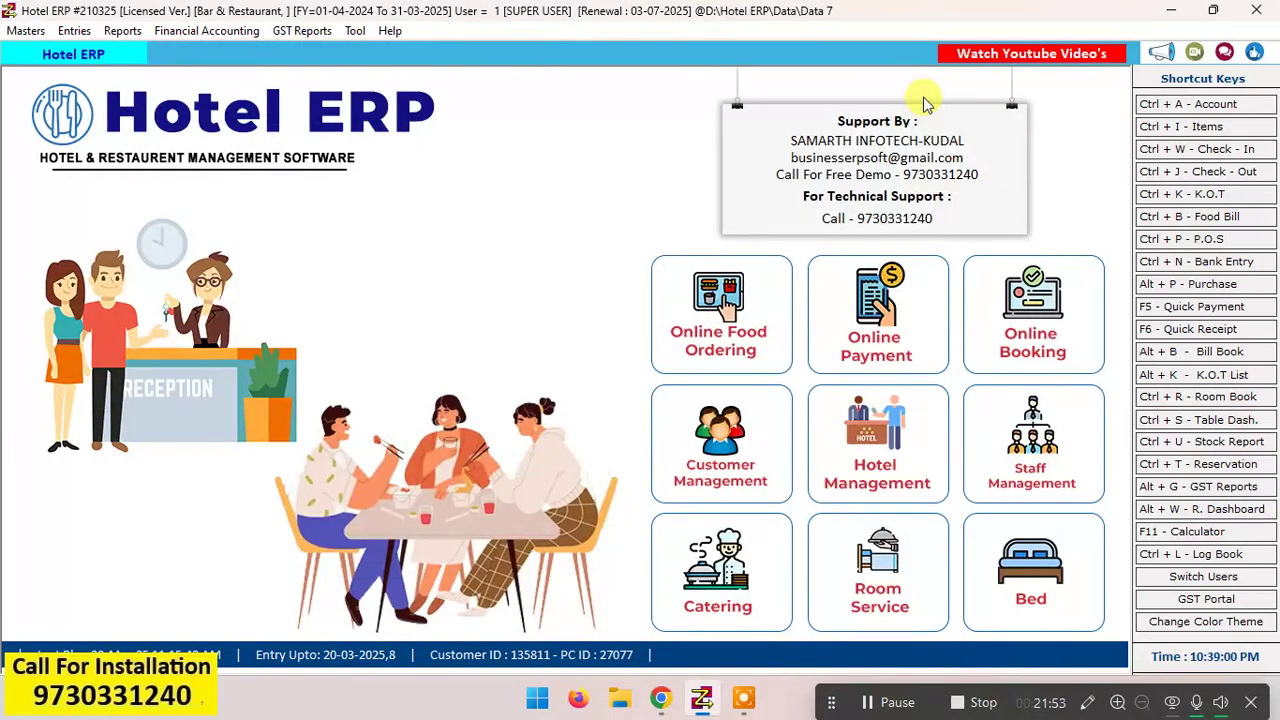
# Step: Open the Stock Summary report from the stock reports
pyautogui.hotkey('alt', 'e')
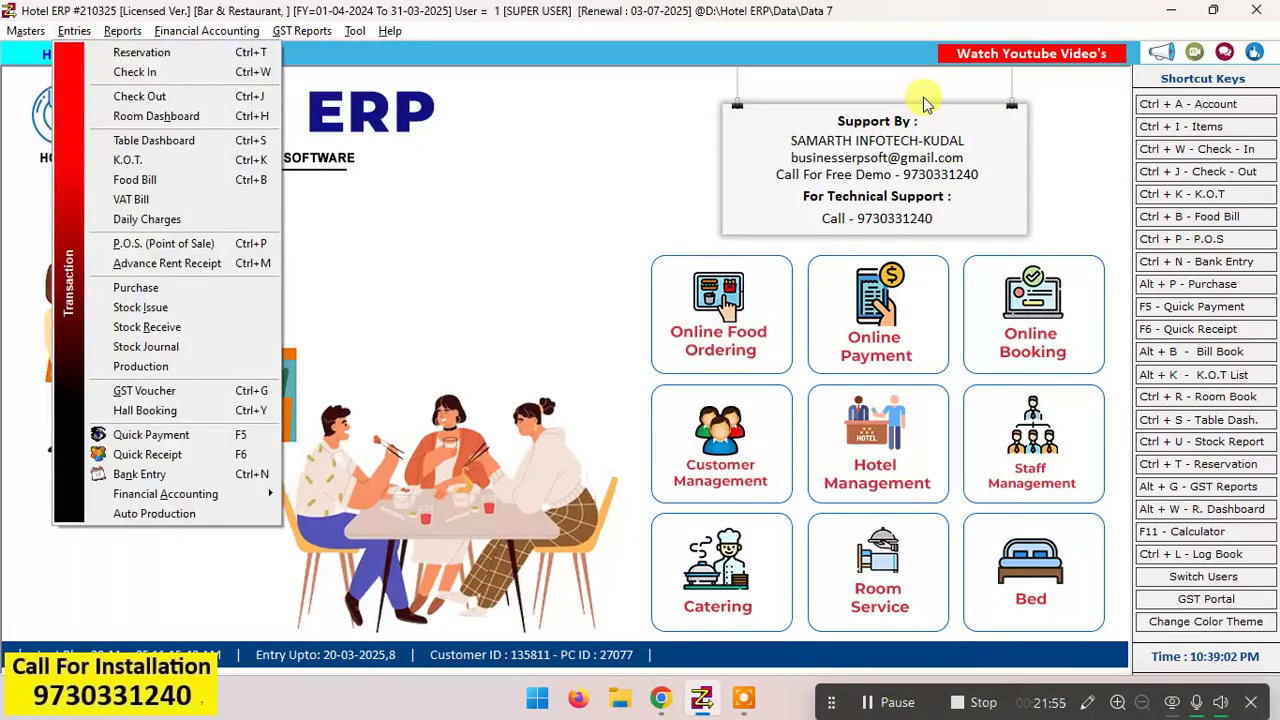
pyautogui.press('Right')
pyautogui.press('Up')
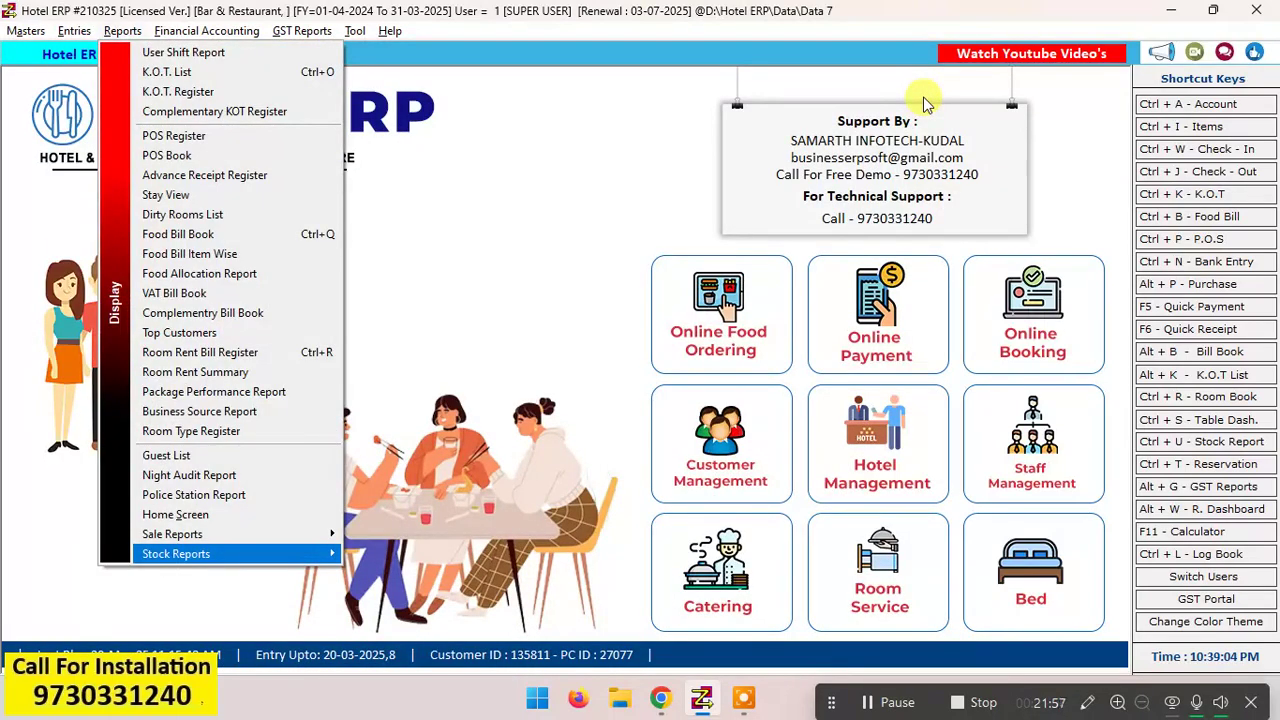
pyautogui.press('Right')
pyautogui.press('Down')
pyautogui.press('Down')
pyautogui.press('Down')
pyautogui.press('Down')
pyautogui.press('Return')
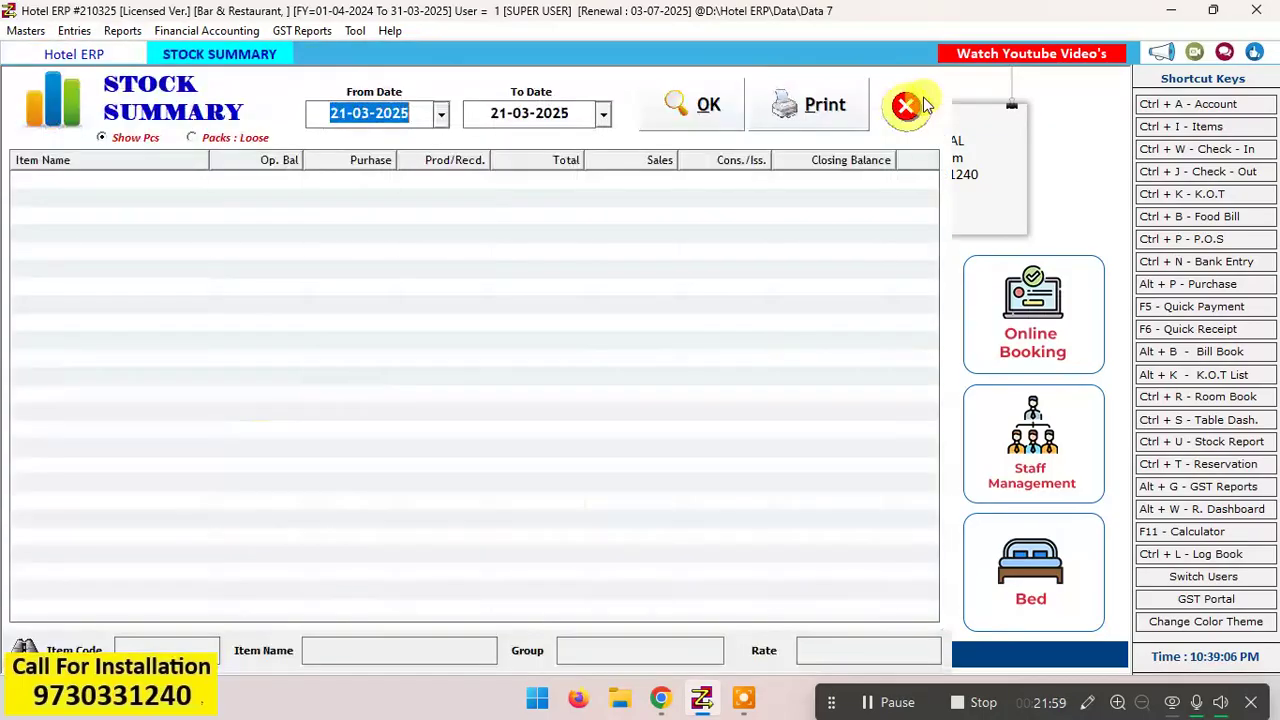
# Step: Generate the stock summary from 21-03-2025 to 21-03-2025 and redisplay its quantities as Packs : Loose
pyautogui.press('Return')
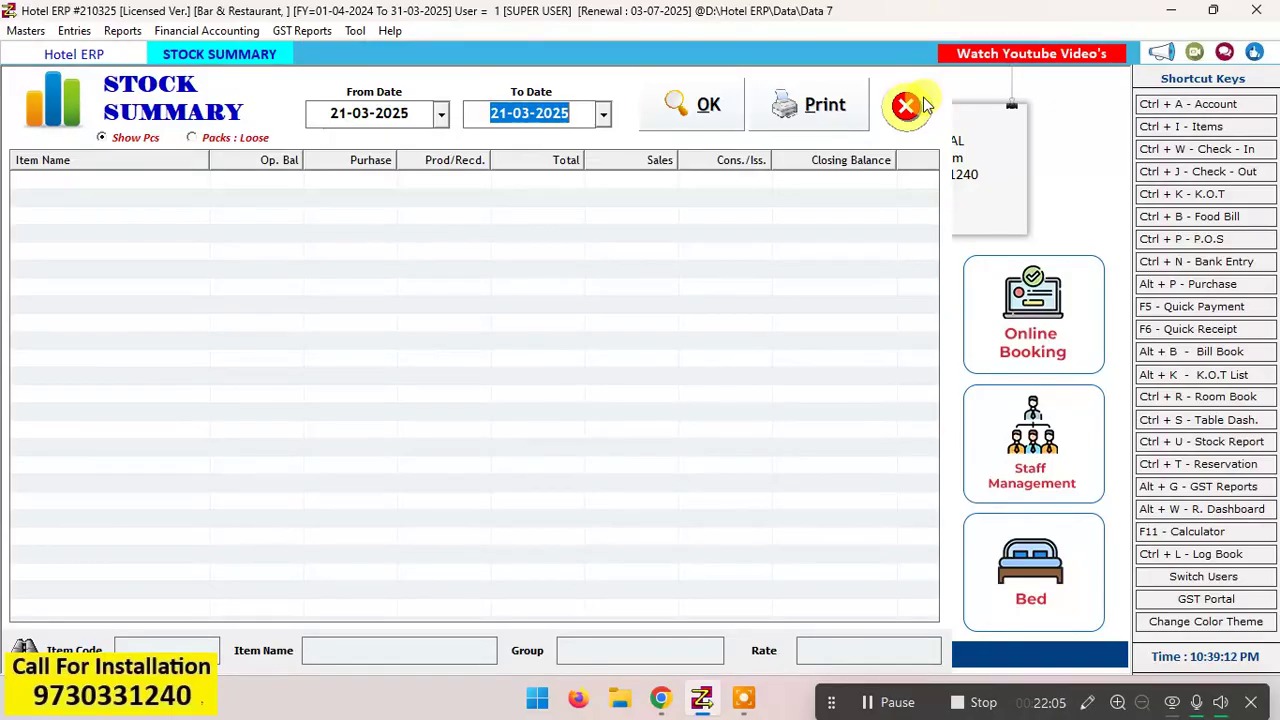
pyautogui.press('Return')
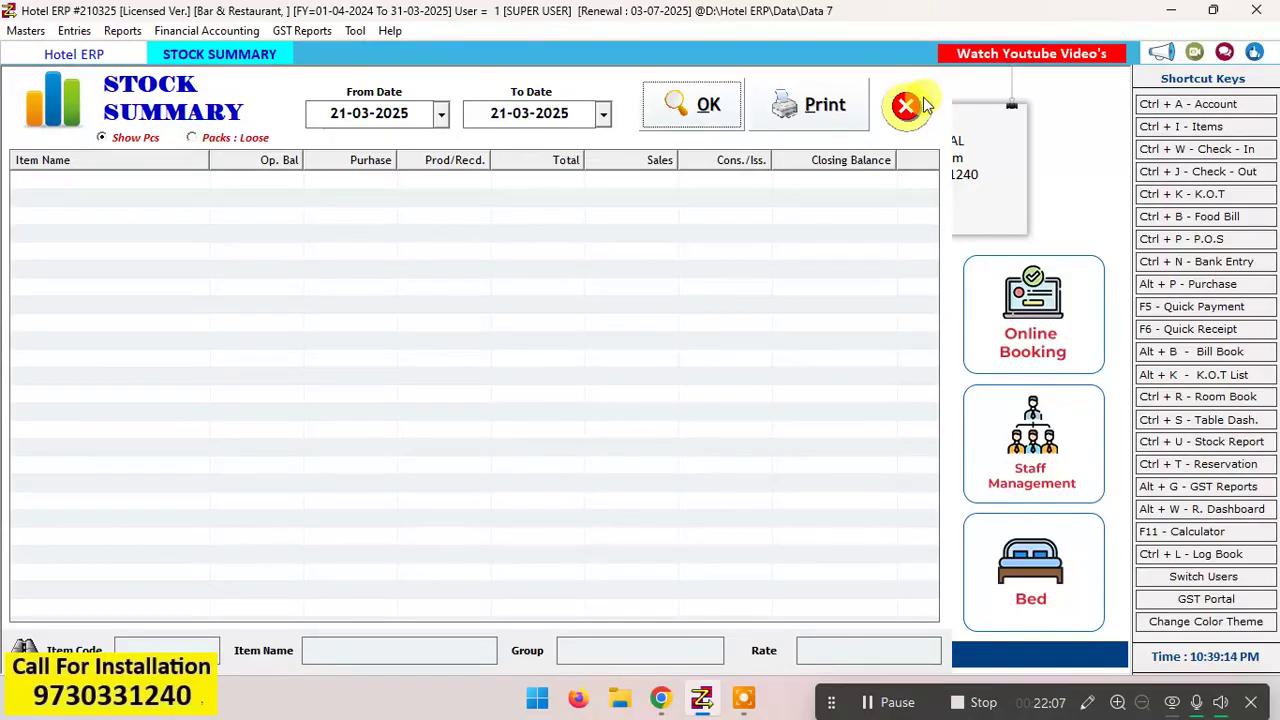
pyautogui.press('Return')
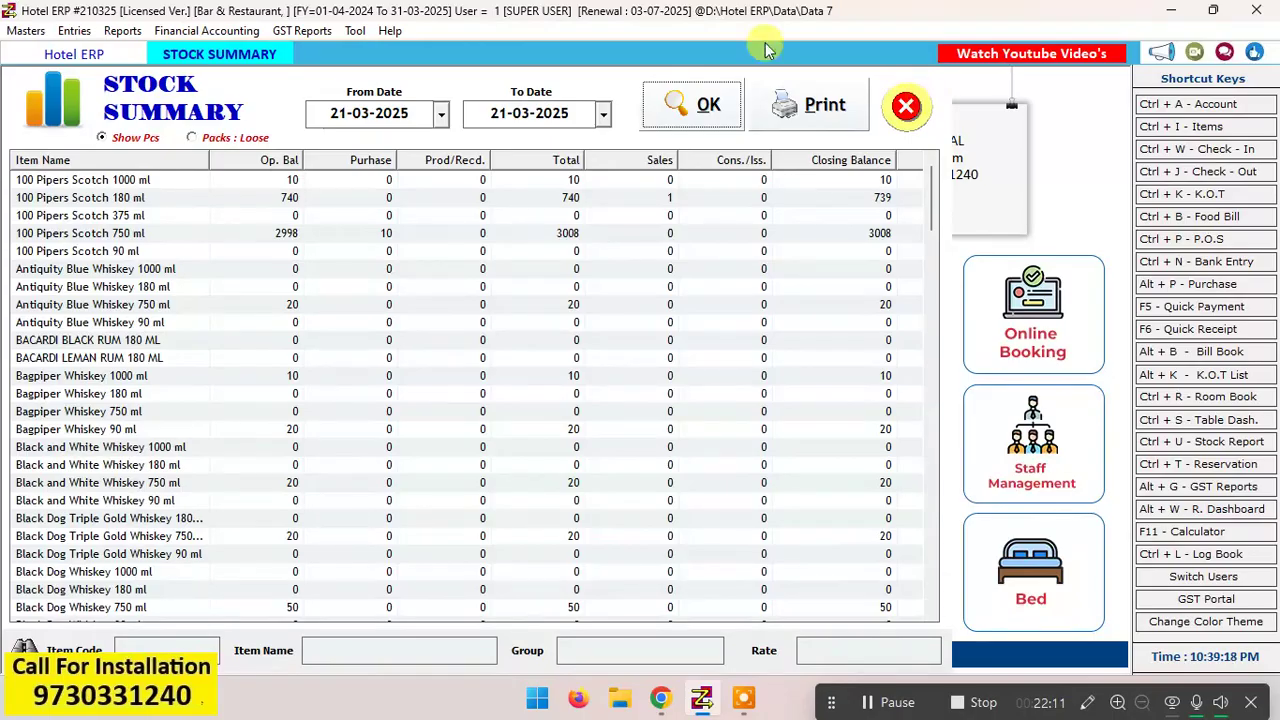
pyautogui.click(192, 137)
pyautogui.click(718, 105)
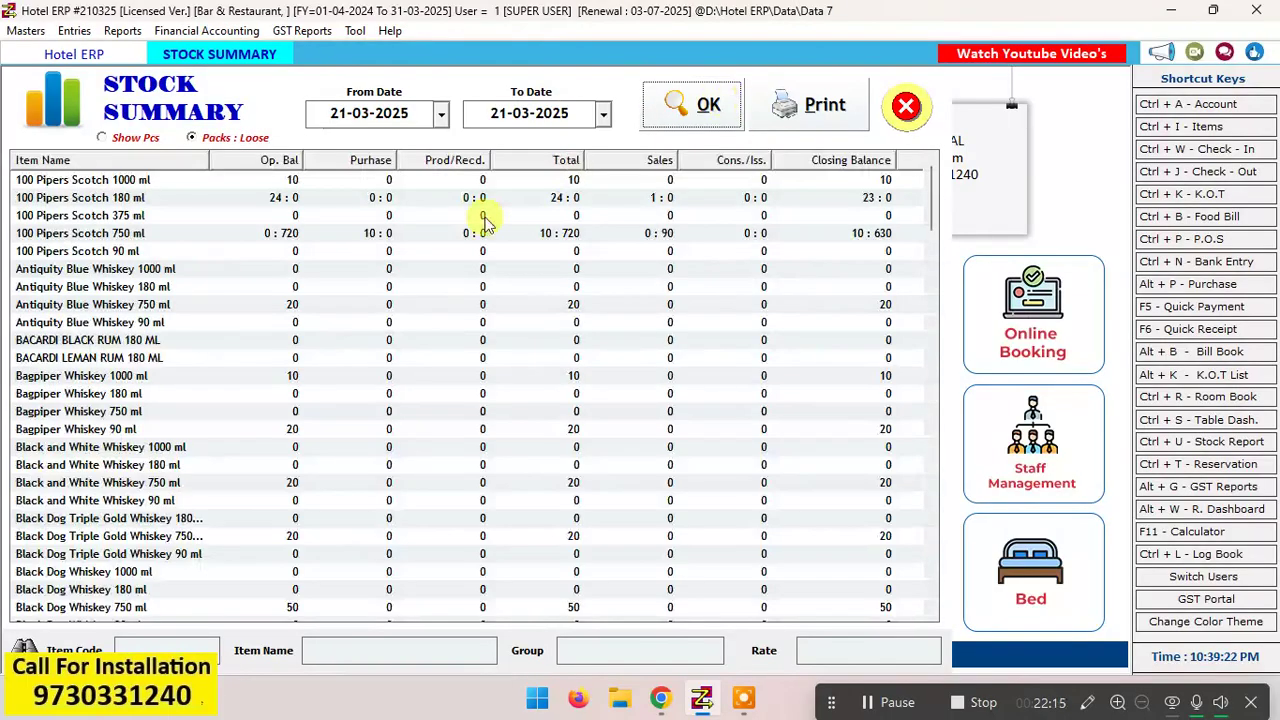
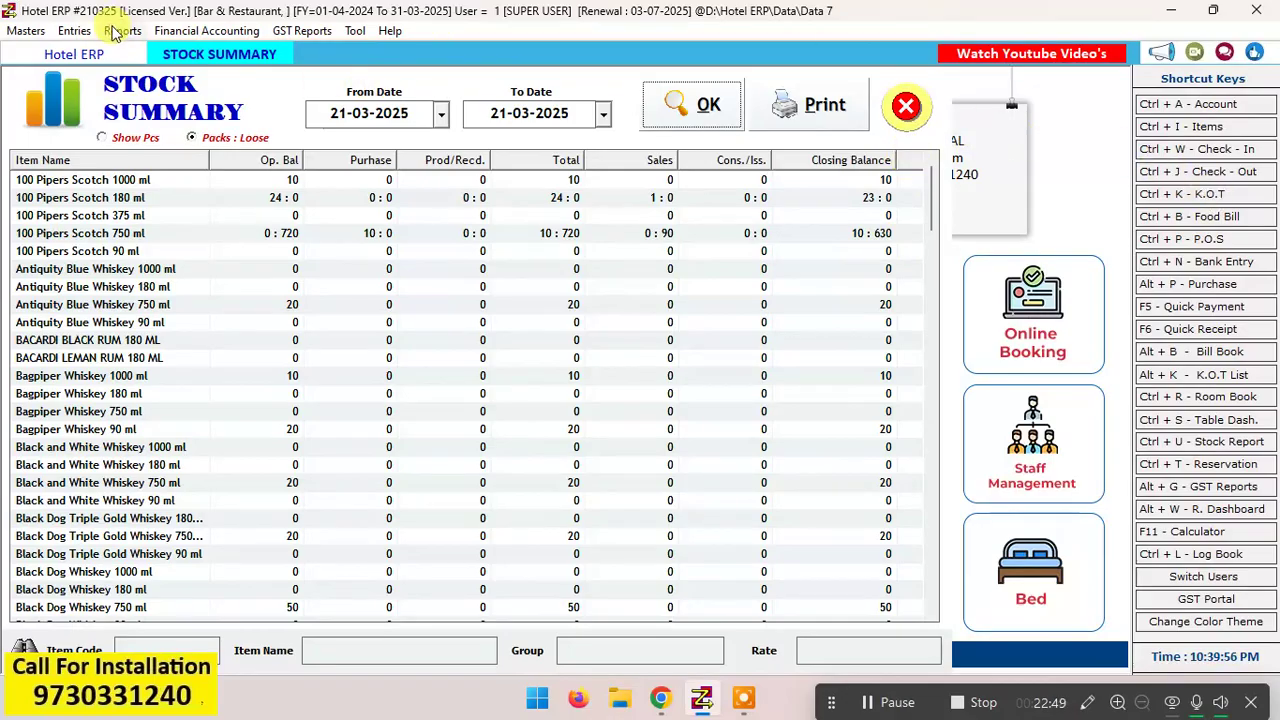
# Step: Start a K.O.T. for table 4 from the Table Dashboard and add 1 100 Pipers Scotch 30 ml
pyautogui.click(75, 31)
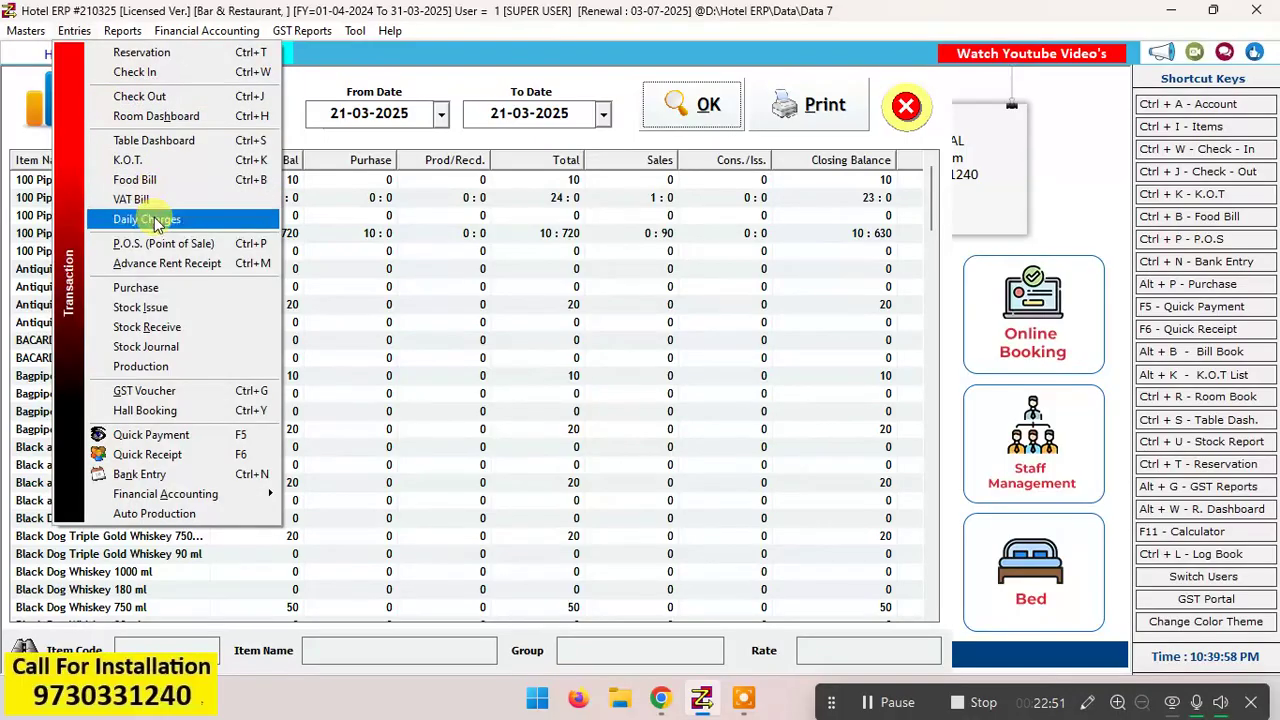
pyautogui.click(160, 140)
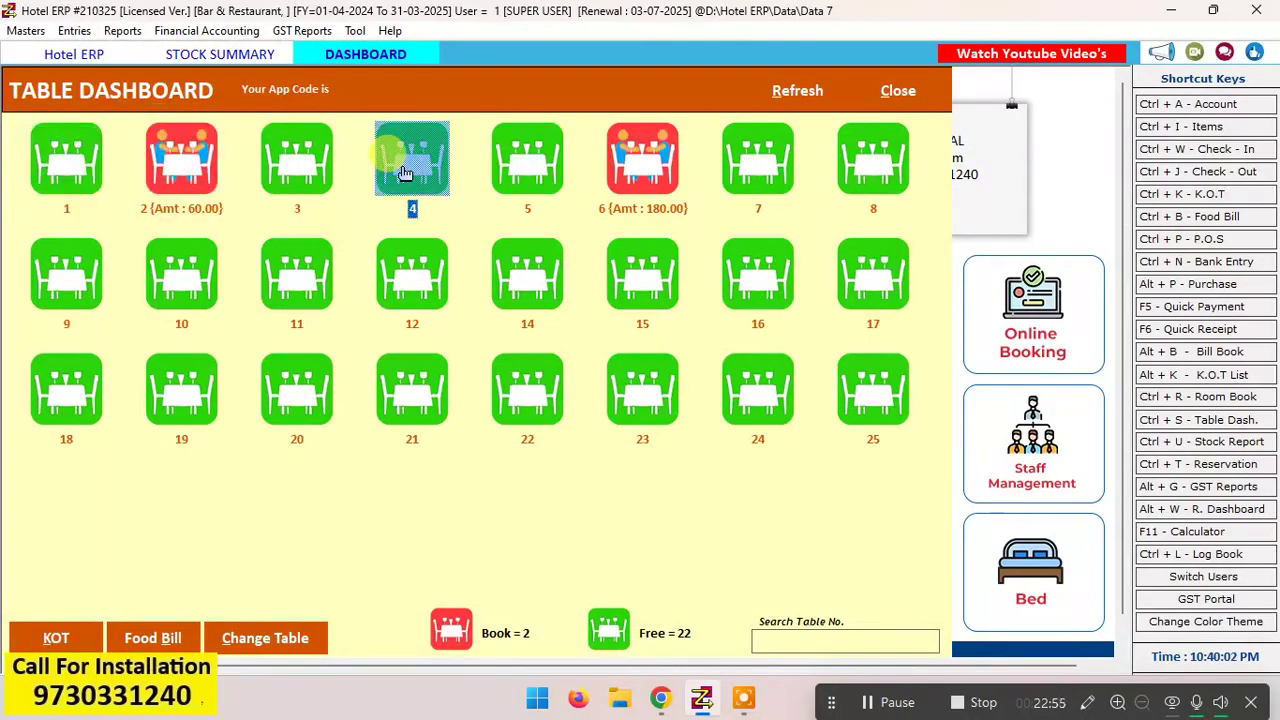
pyautogui.click(73, 635)
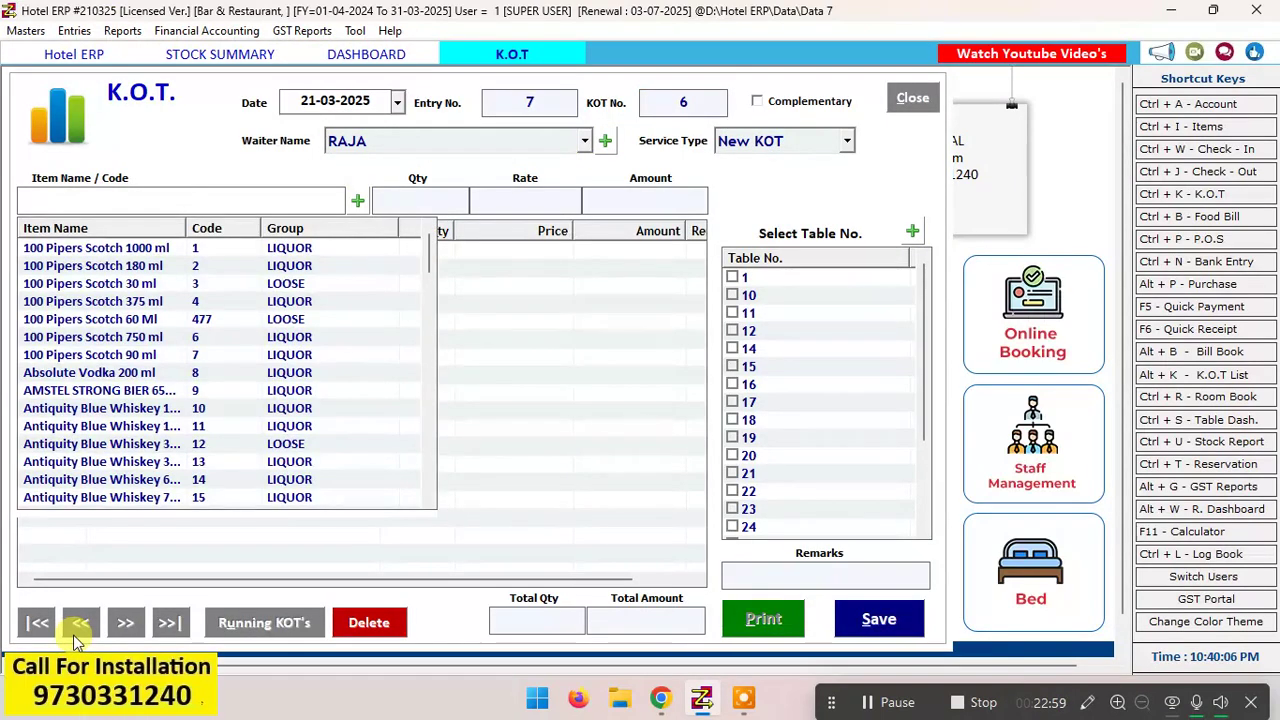
pyautogui.press('Down')
pyautogui.press('Down')
pyautogui.press('Down')
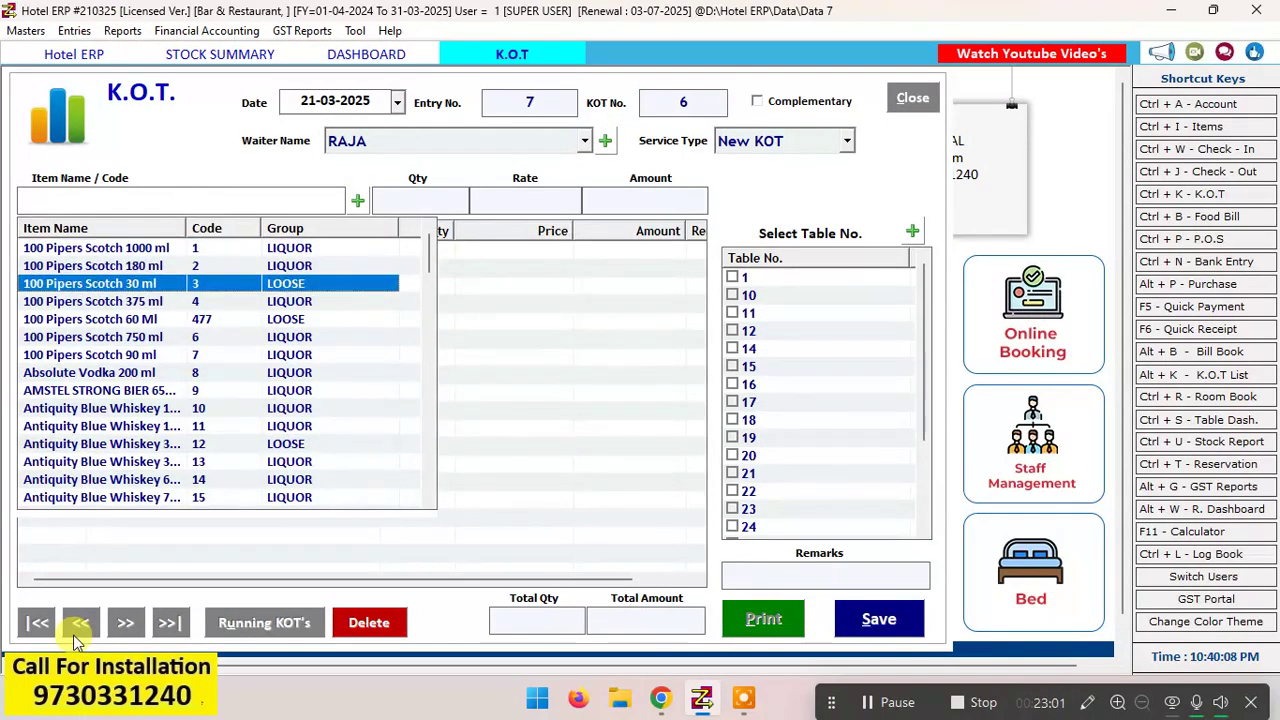
pyautogui.press('Return')
pyautogui.write('1')
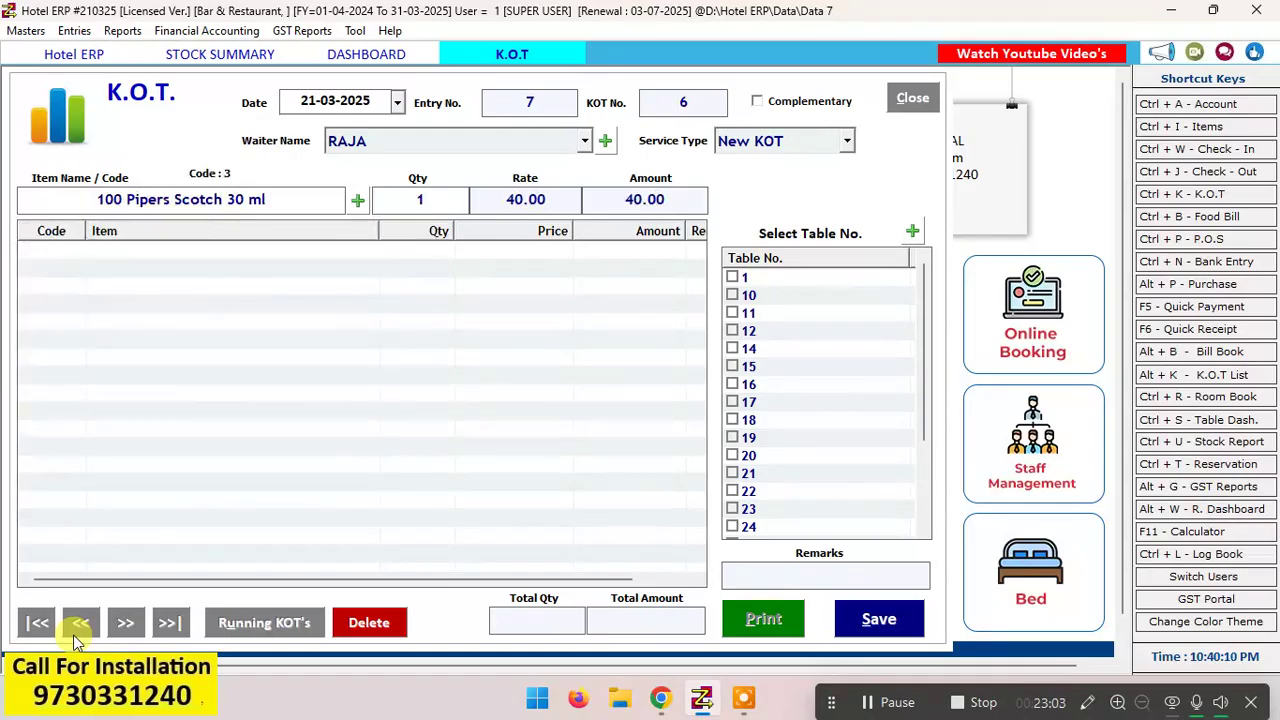
pyautogui.press('Return')
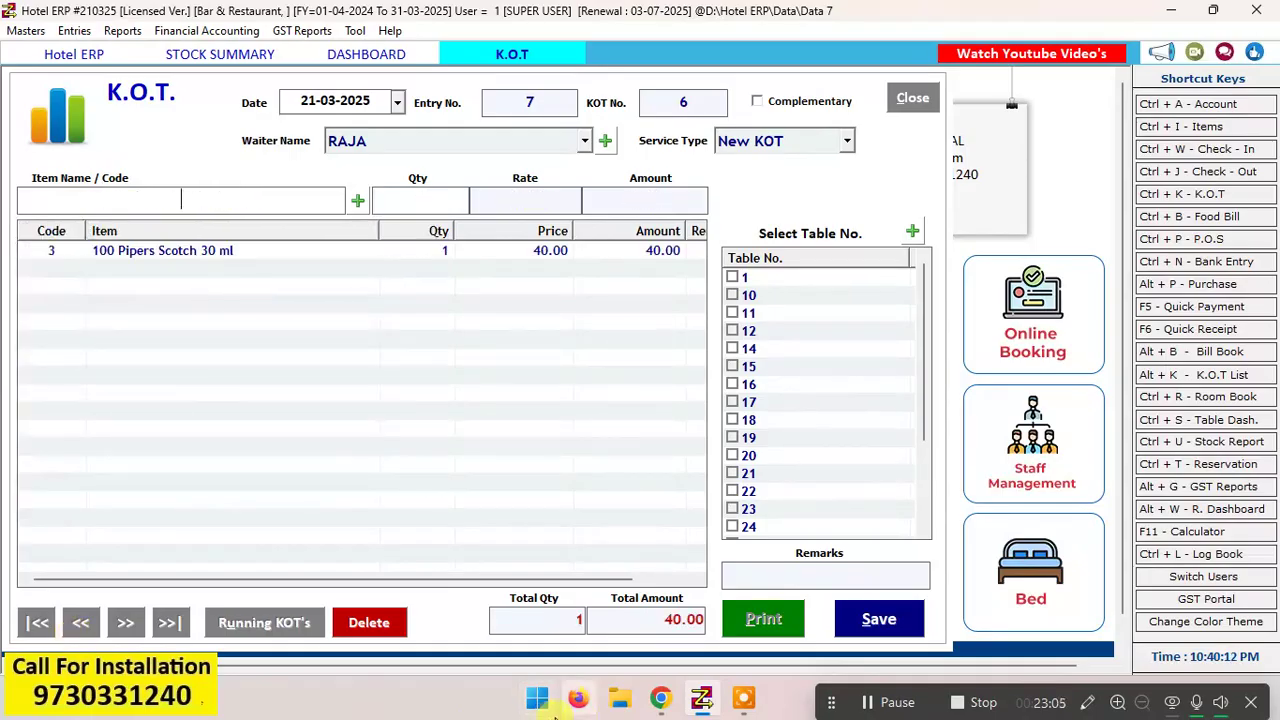
# Step: Save the table 4 K.O.T., then close its print preview and the K.O.T. form
pyautogui.click(875, 612)
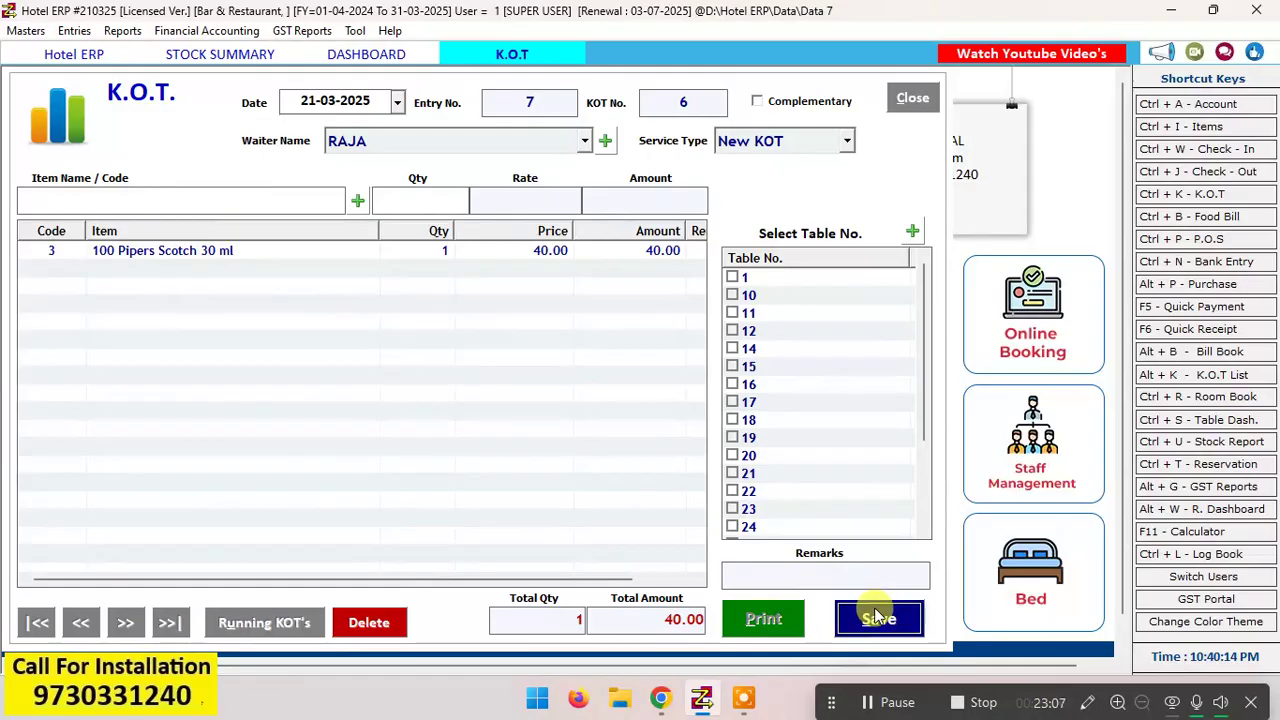
pyautogui.click(682, 402)
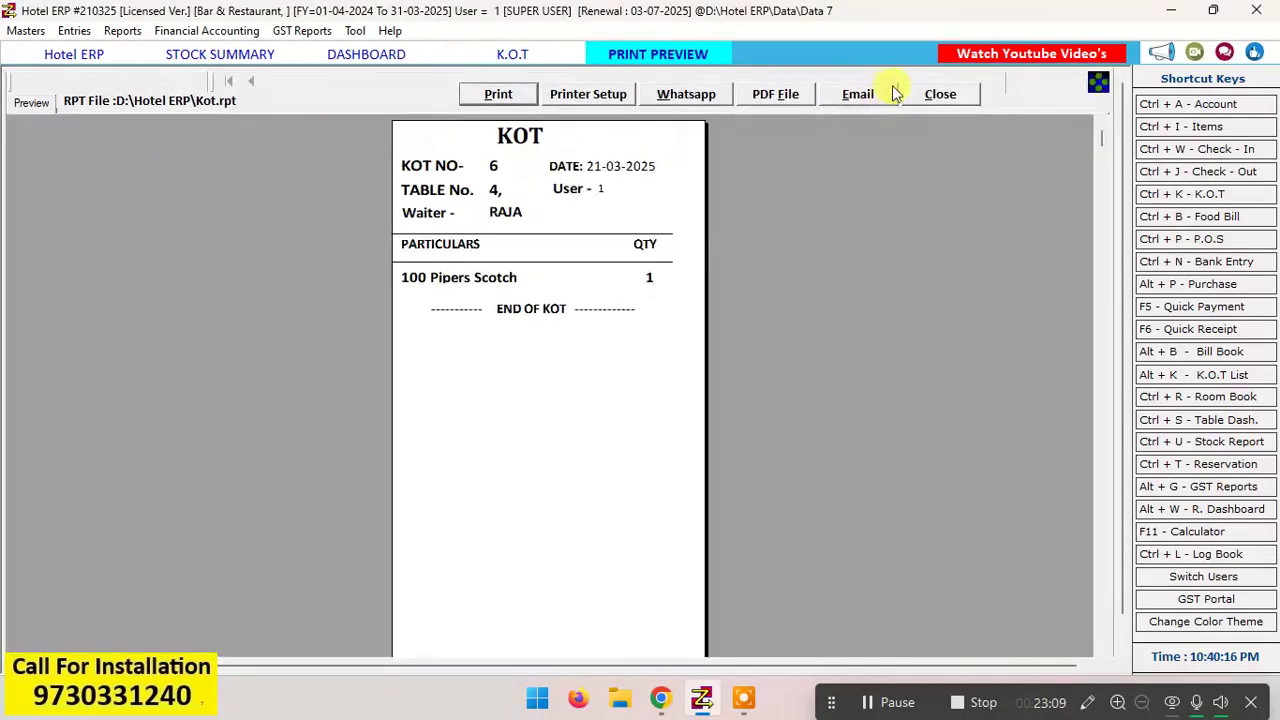
pyautogui.click(940, 91)
pyautogui.click(912, 95)
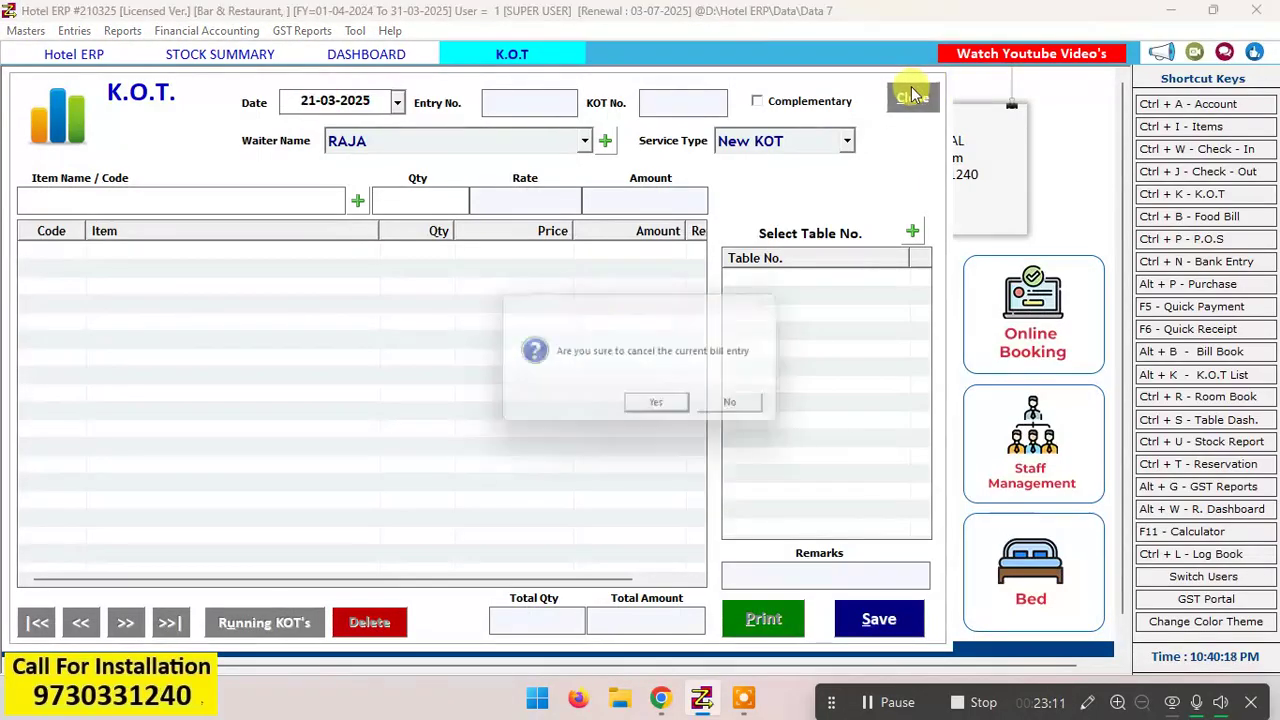
pyautogui.click(666, 408)
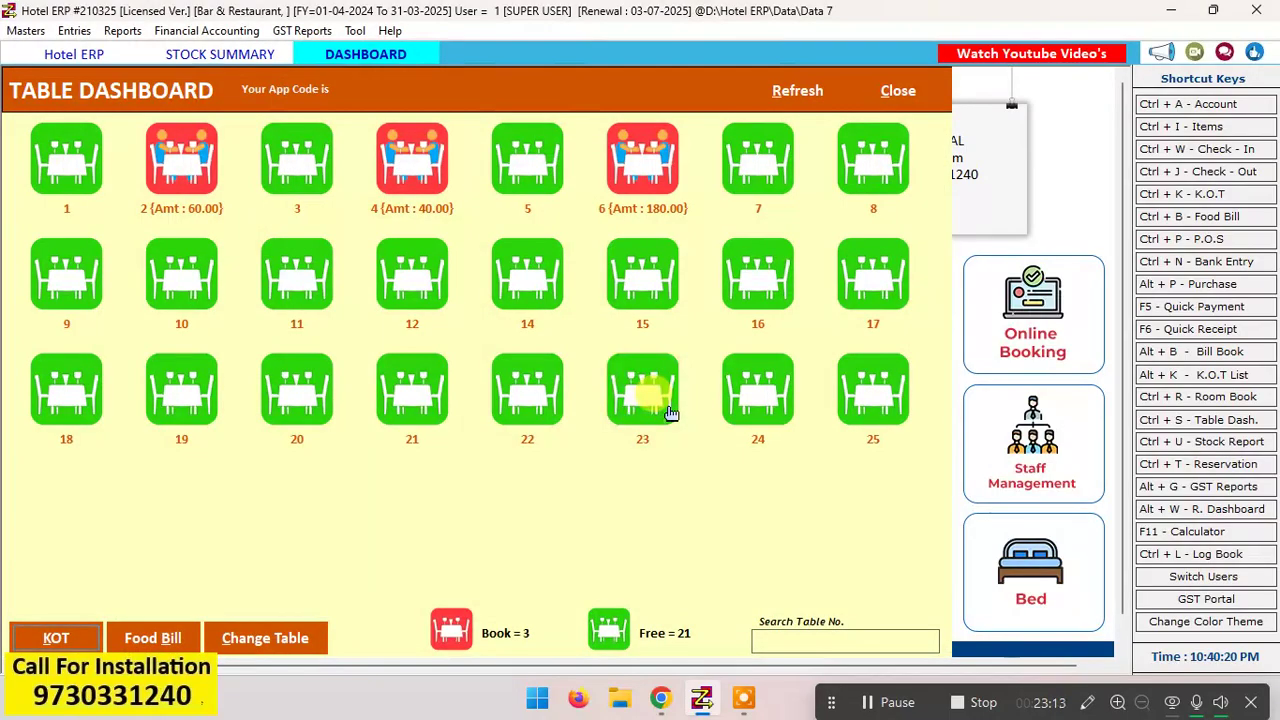
# Step: Create and save the food bill for table 4 without printing it, then close the bill form
pyautogui.click(422, 162)
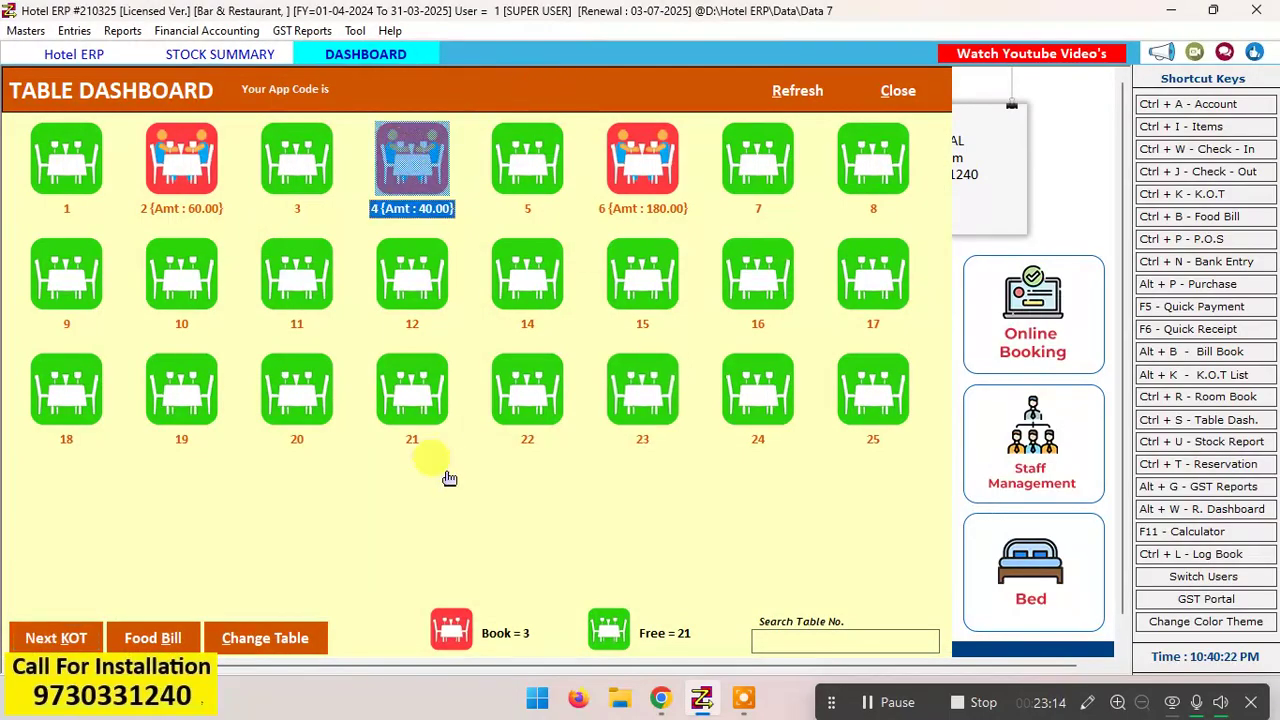
pyautogui.click(160, 638)
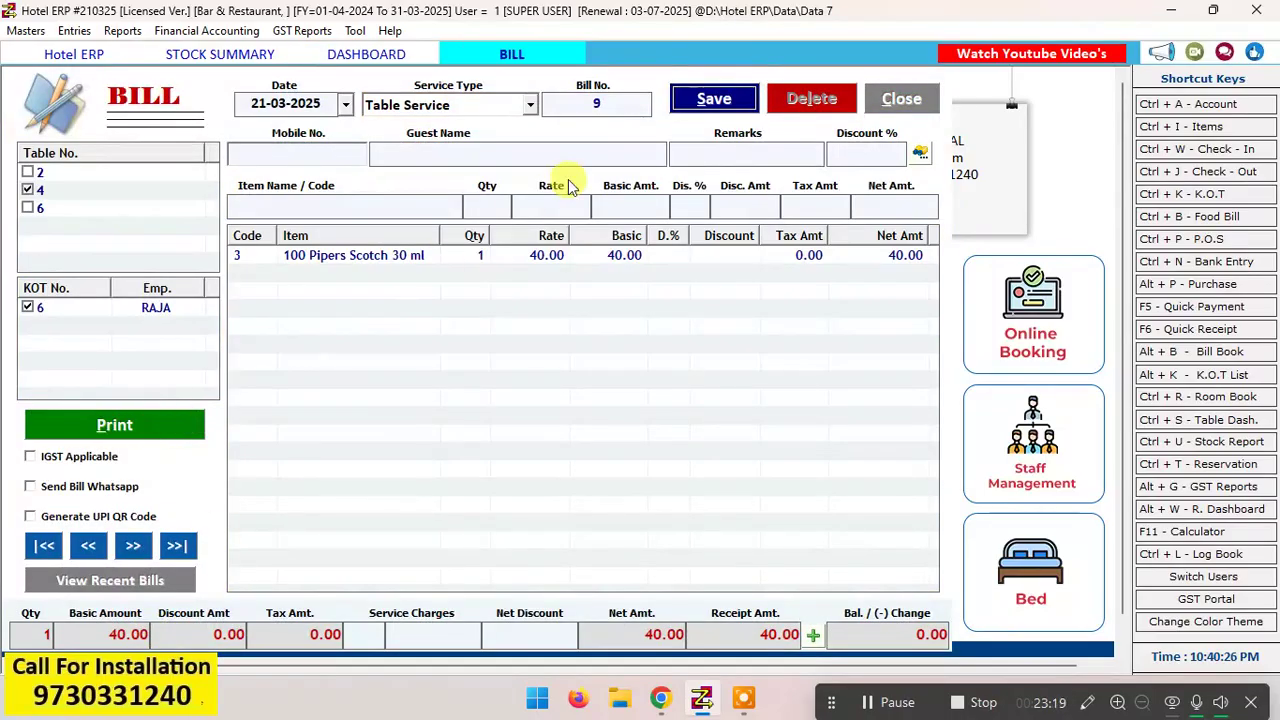
pyautogui.click(727, 97)
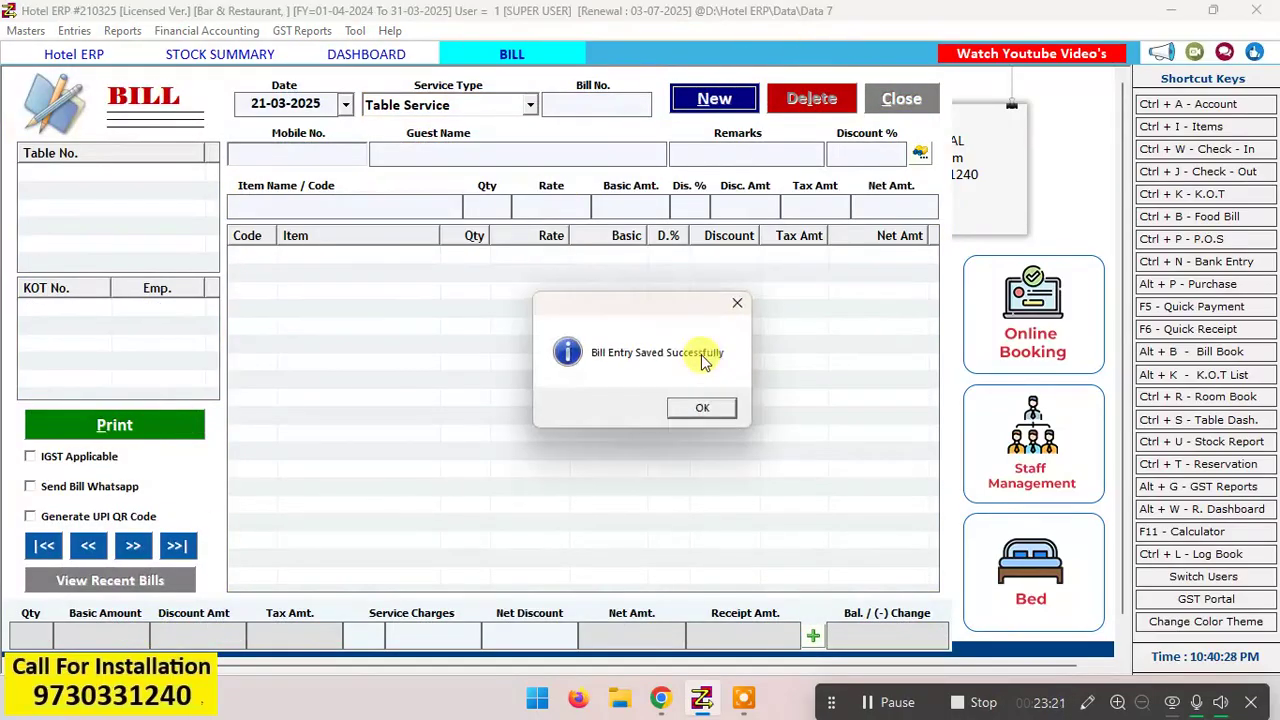
pyautogui.click(718, 409)
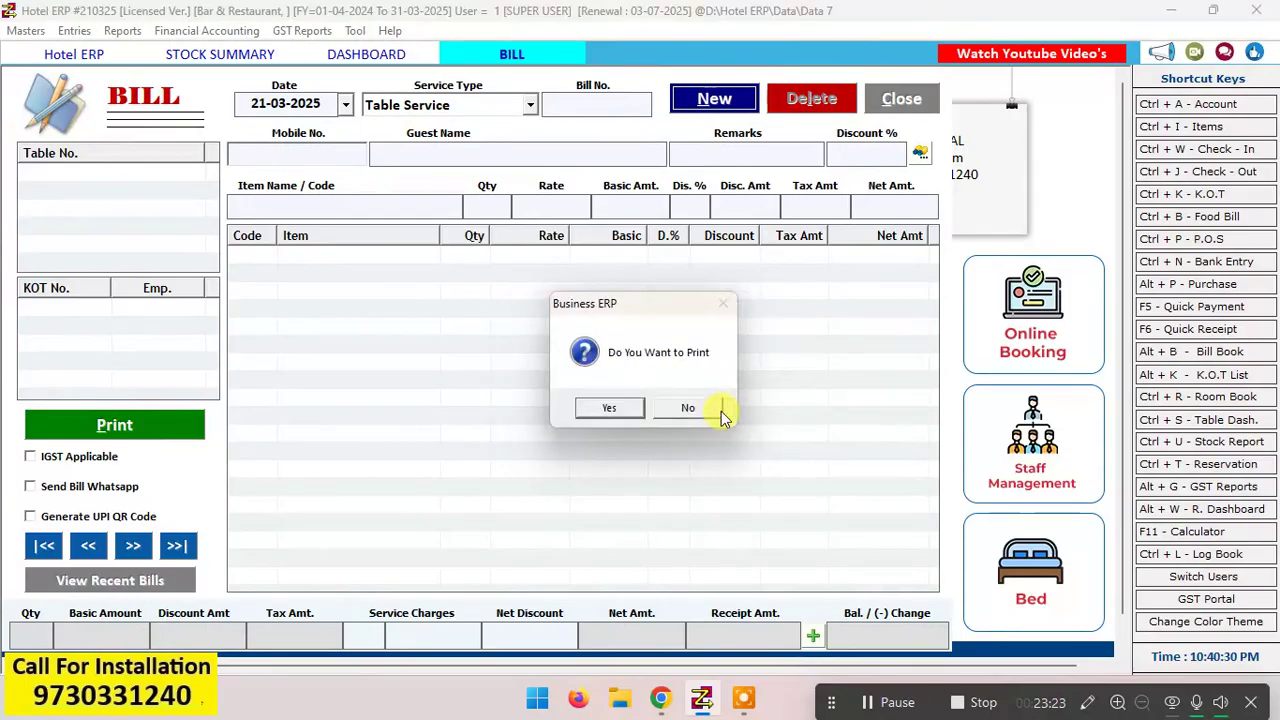
pyautogui.click(705, 412)
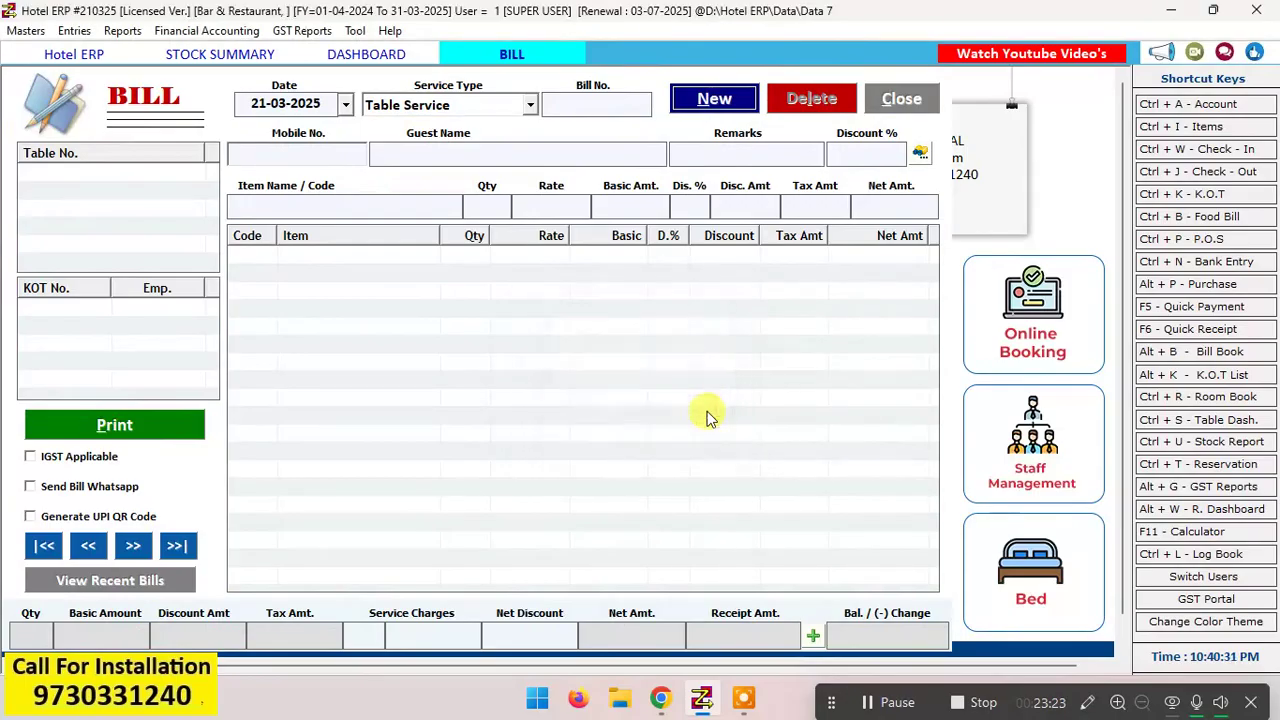
pyautogui.click(903, 98)
pyautogui.click(505, 195)
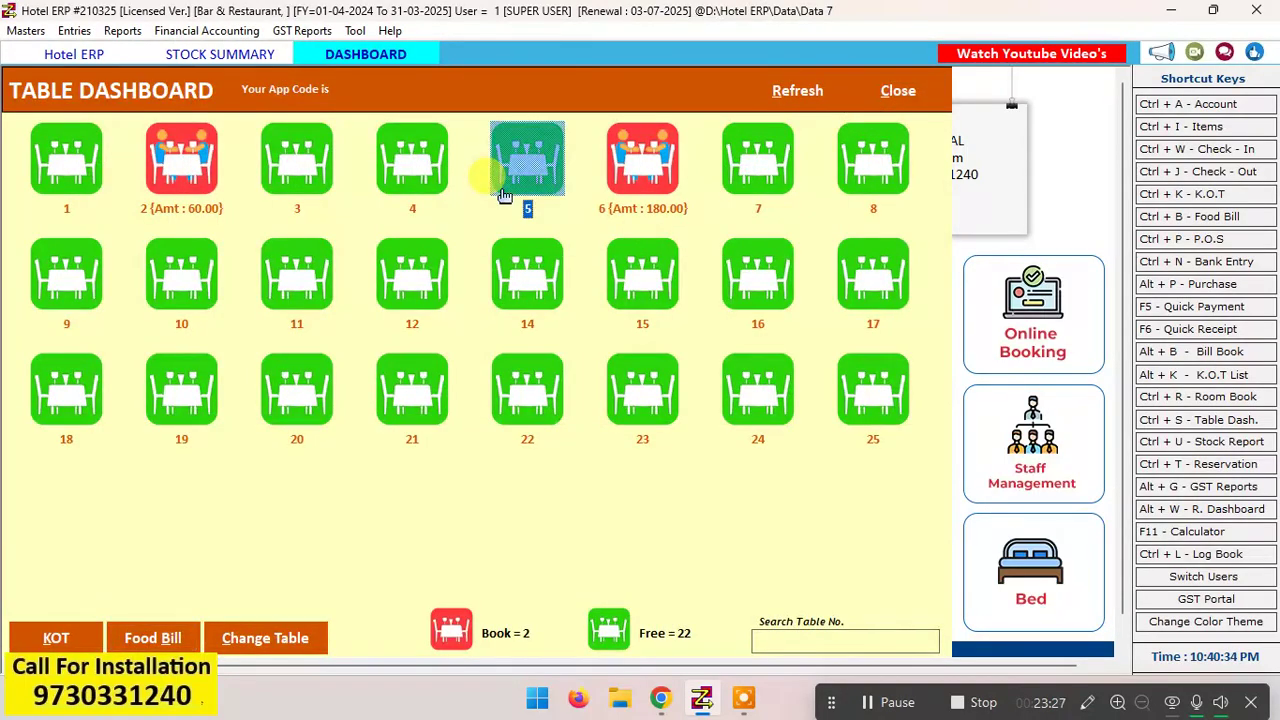
# Step: Regenerate the open stock summary for 21-03-2025 to check the 100 Pipers Scotch 750 ml stock
pyautogui.click(265, 55)
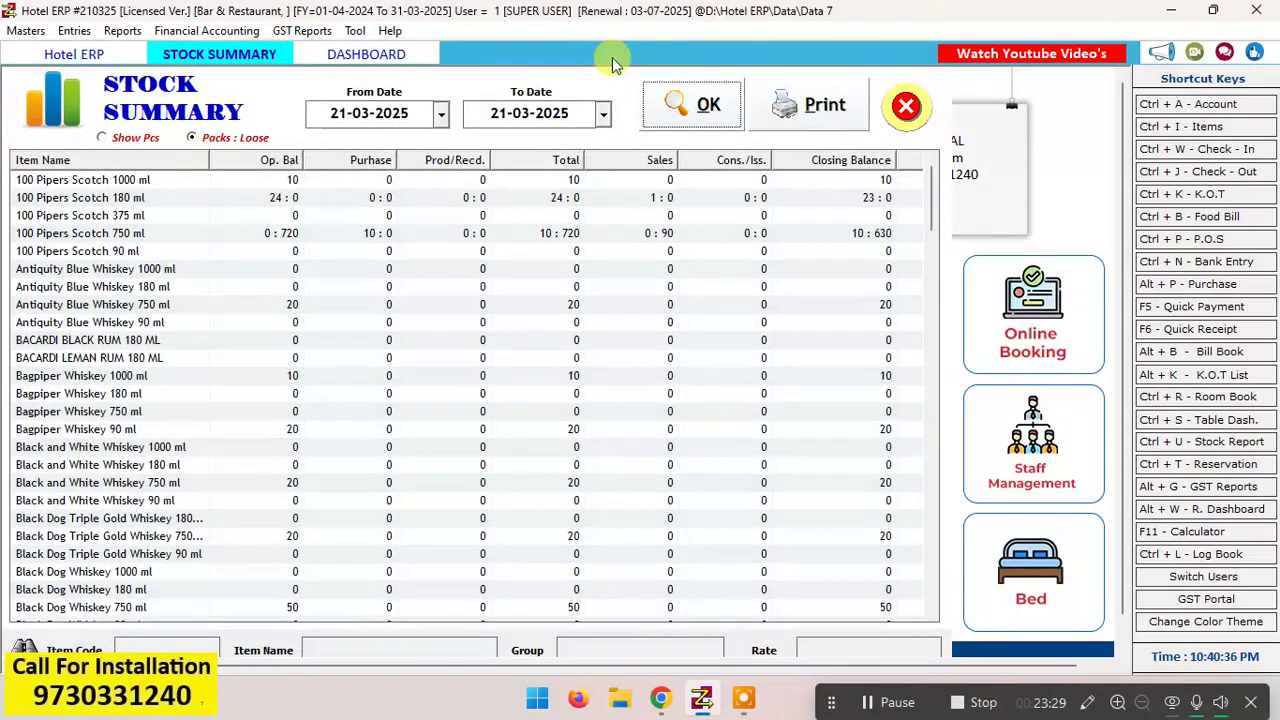
pyautogui.click(707, 108)
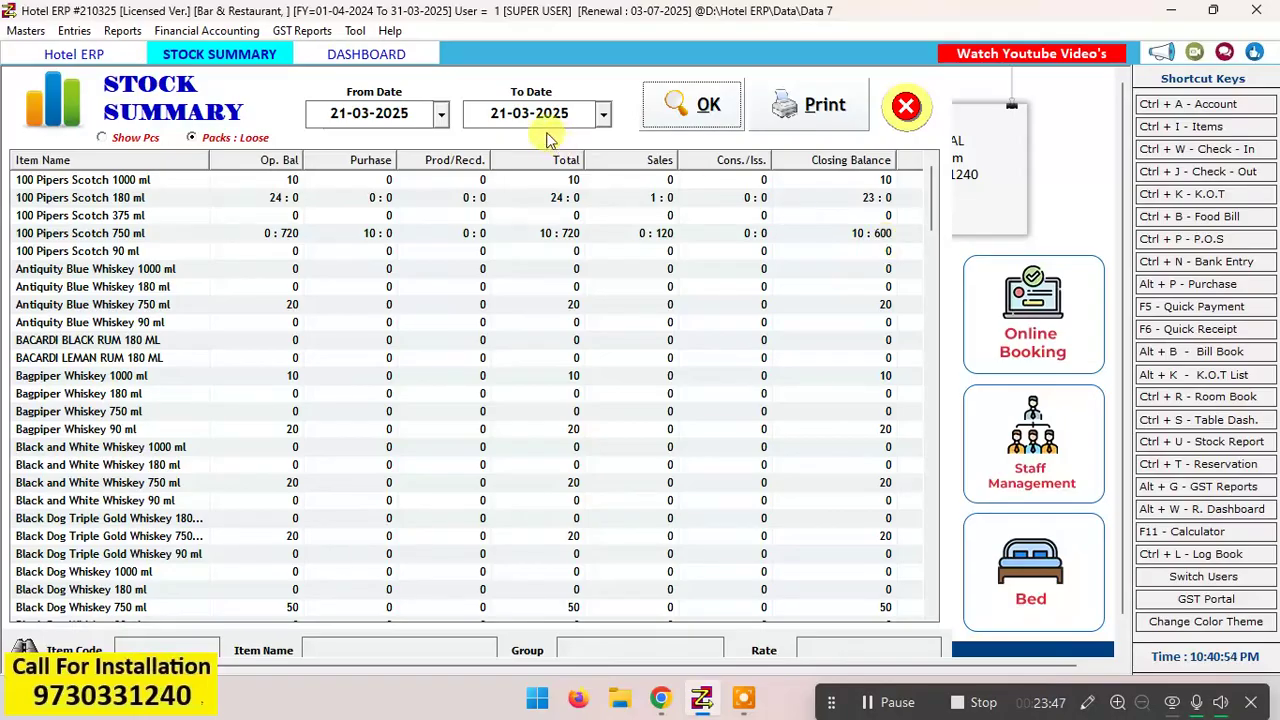
# Step: Start a K.O.T. for table 14 from the Table Dashboard and add 1 100 Pipers Scotch 60 Ml
pyautogui.click(400, 55)
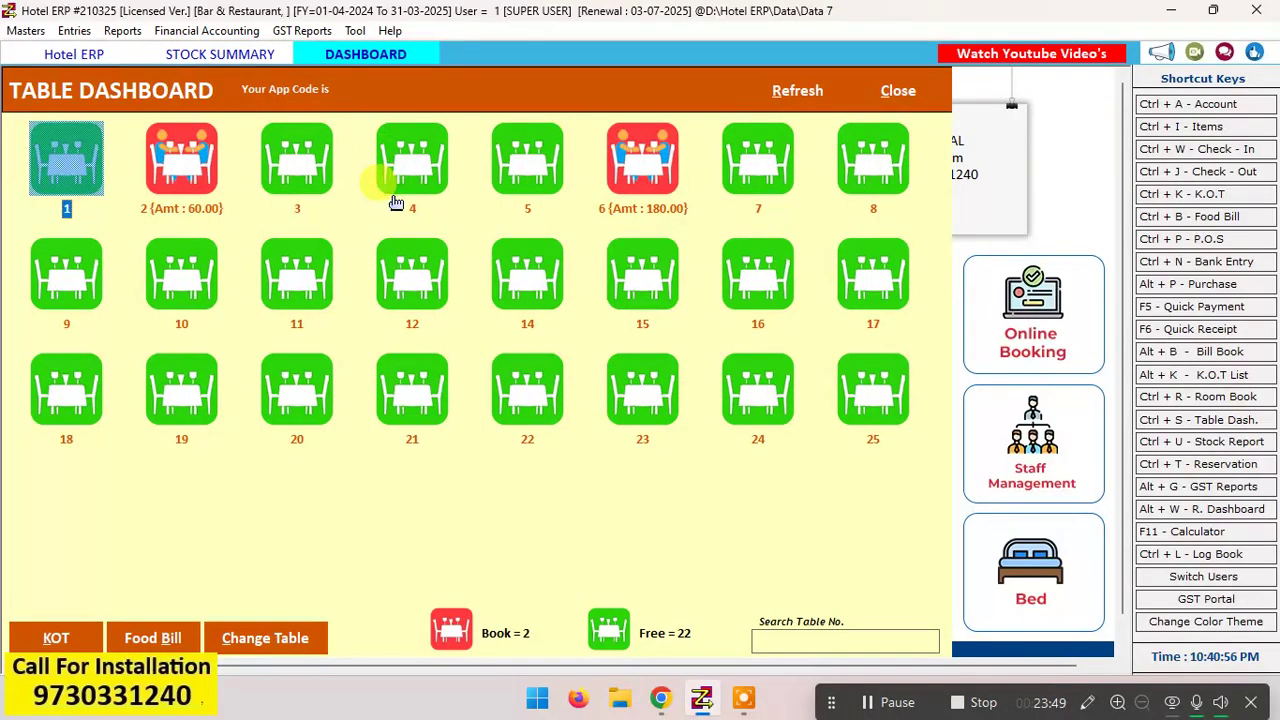
pyautogui.click(527, 272)
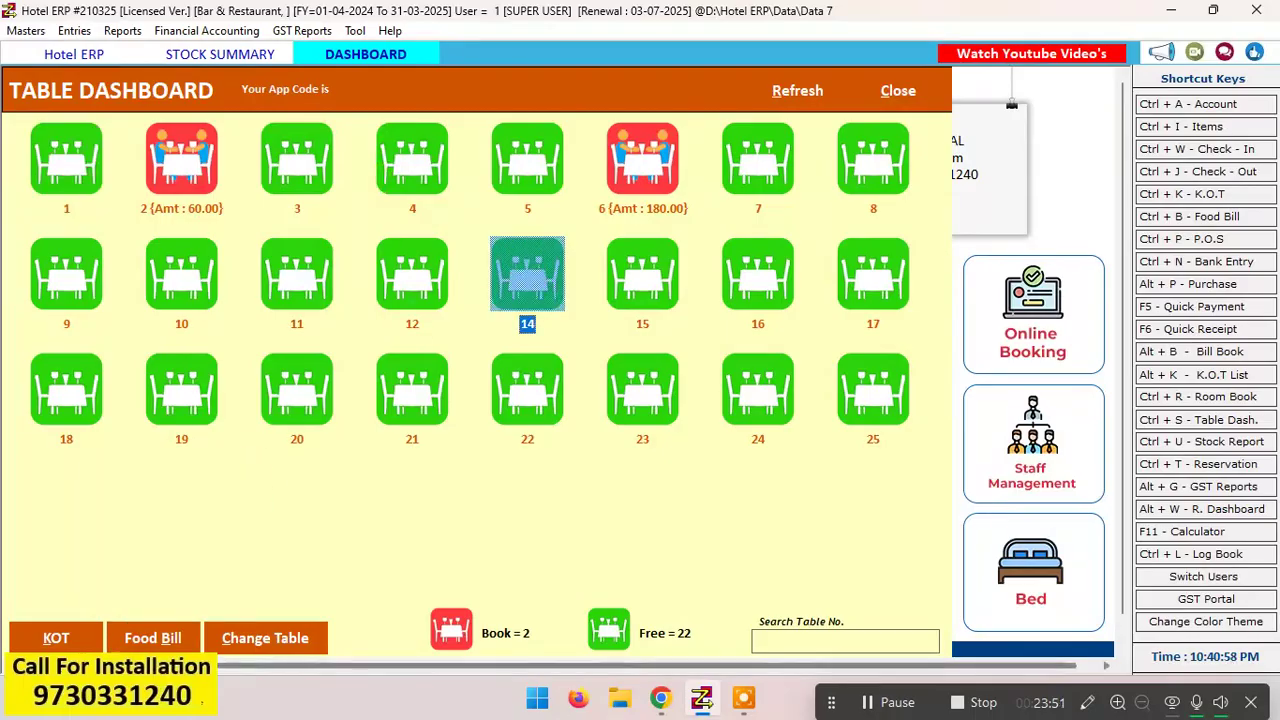
pyautogui.click(66, 637)
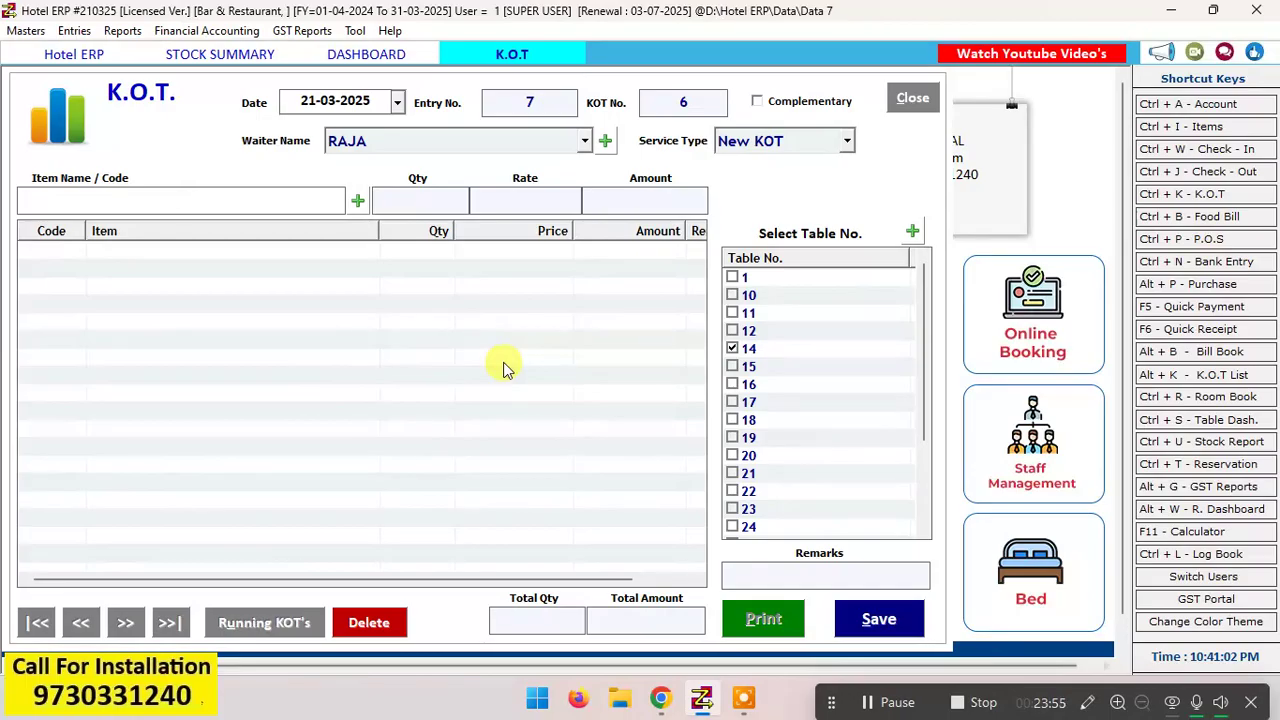
pyautogui.press('Return')
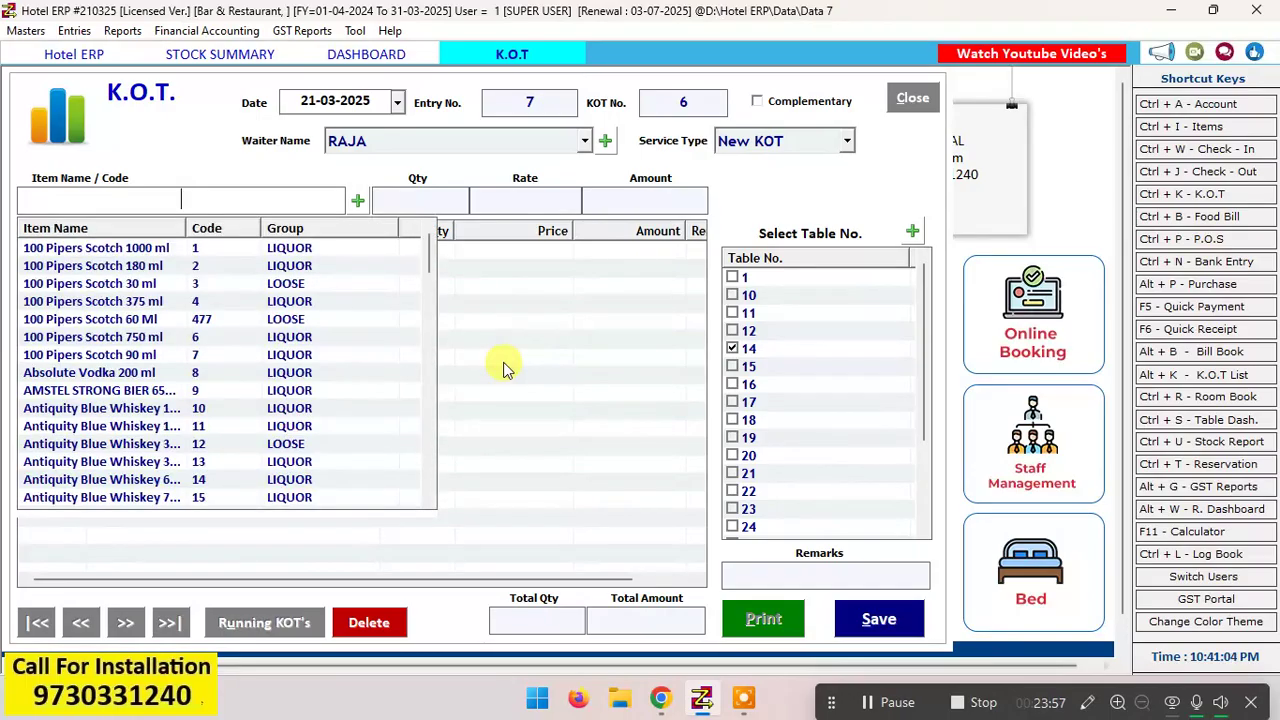
pyautogui.press('Down')
pyautogui.press('Down')
pyautogui.press('Down')
pyautogui.press('Down')
pyautogui.press('Down')
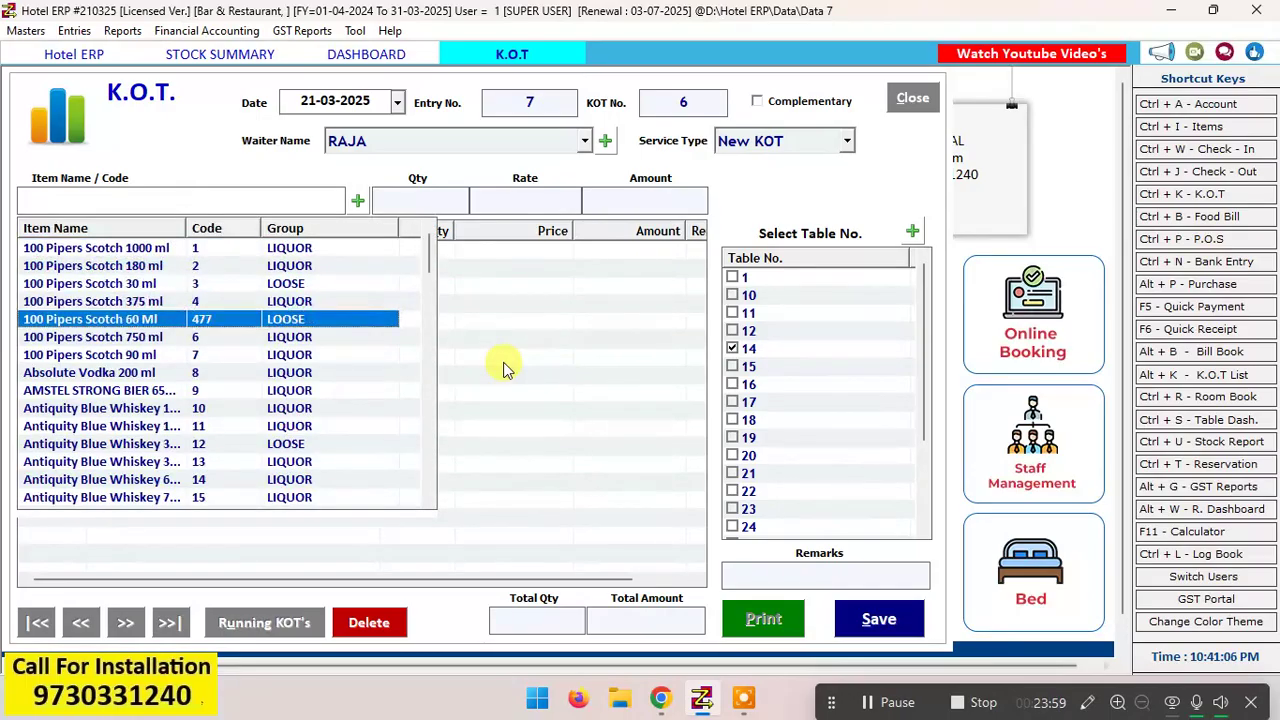
pyautogui.press('Return')
pyautogui.write('1')
pyautogui.press('Return')
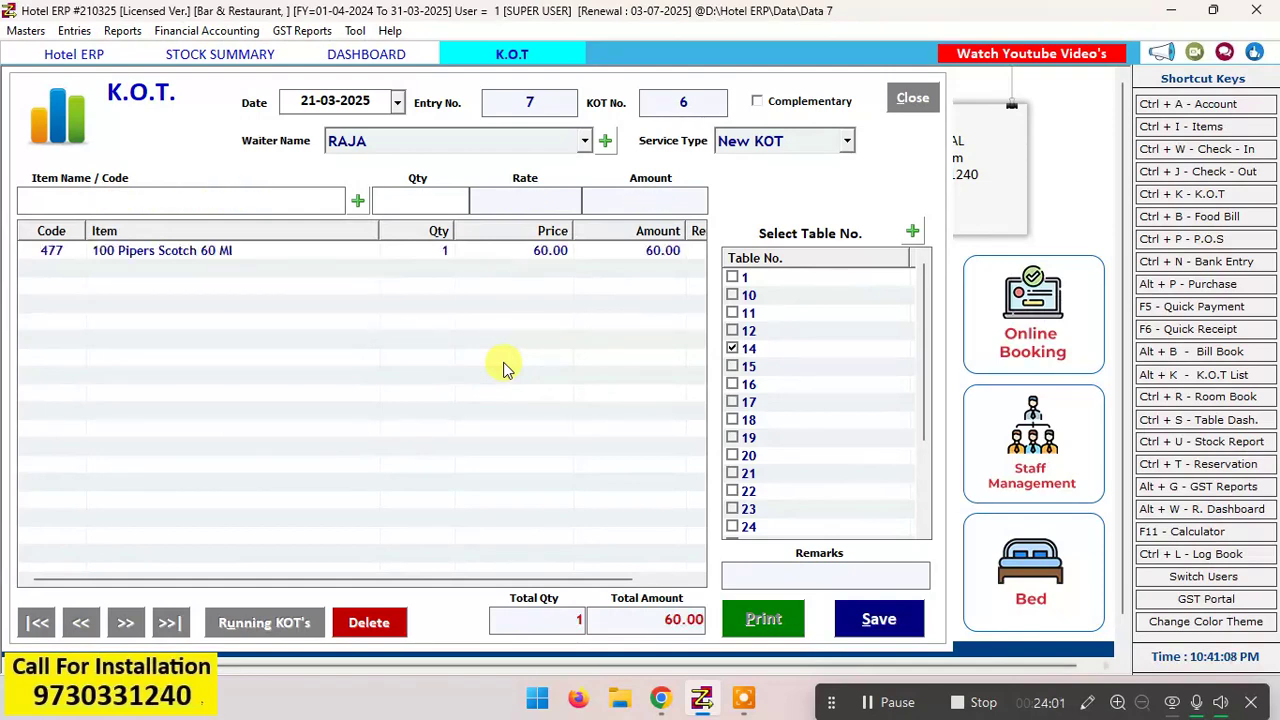
# Step: Save the table 14 K.O.T., then close its print preview and the K.O.T. form
pyautogui.click(880, 621)
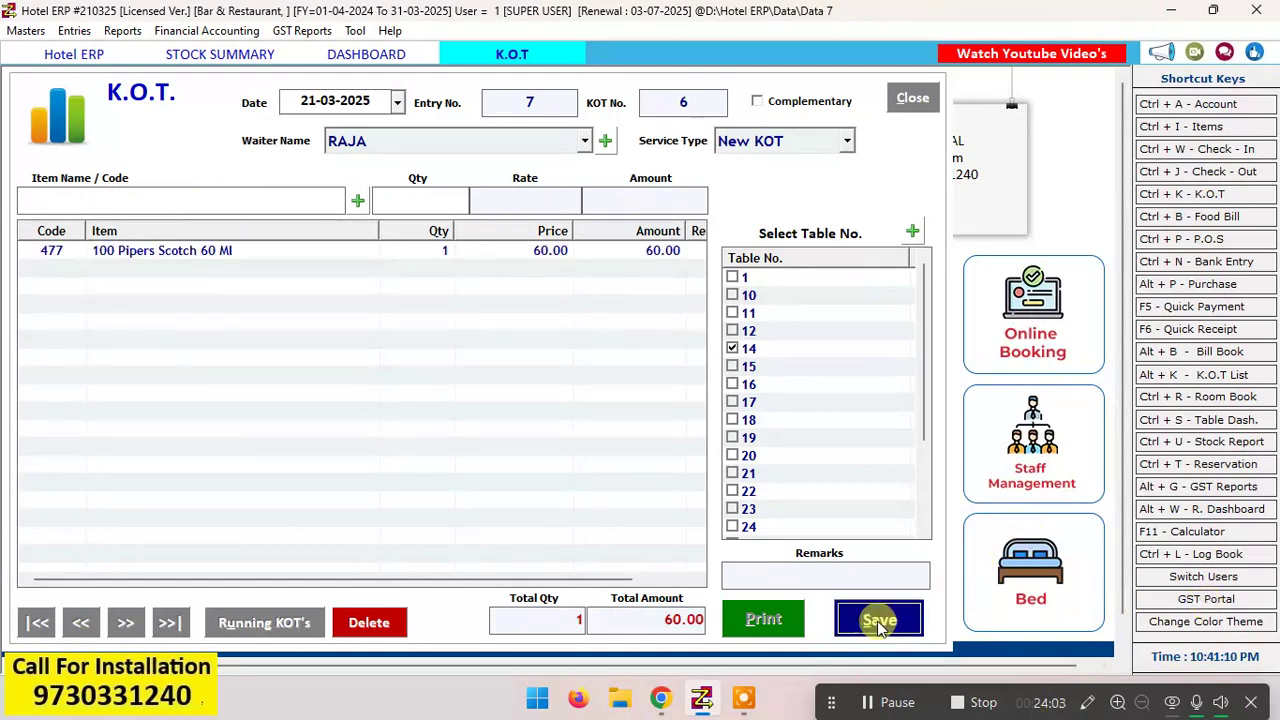
pyautogui.click(669, 400)
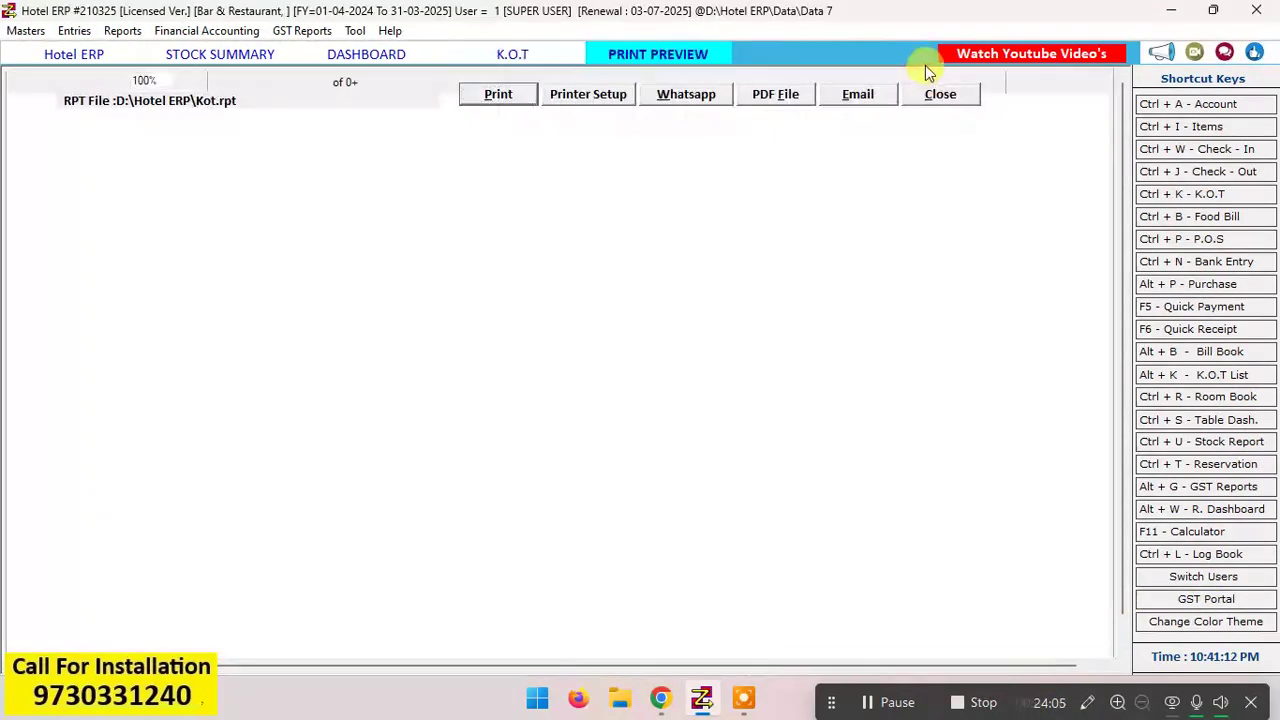
pyautogui.click(928, 94)
pyautogui.click(925, 100)
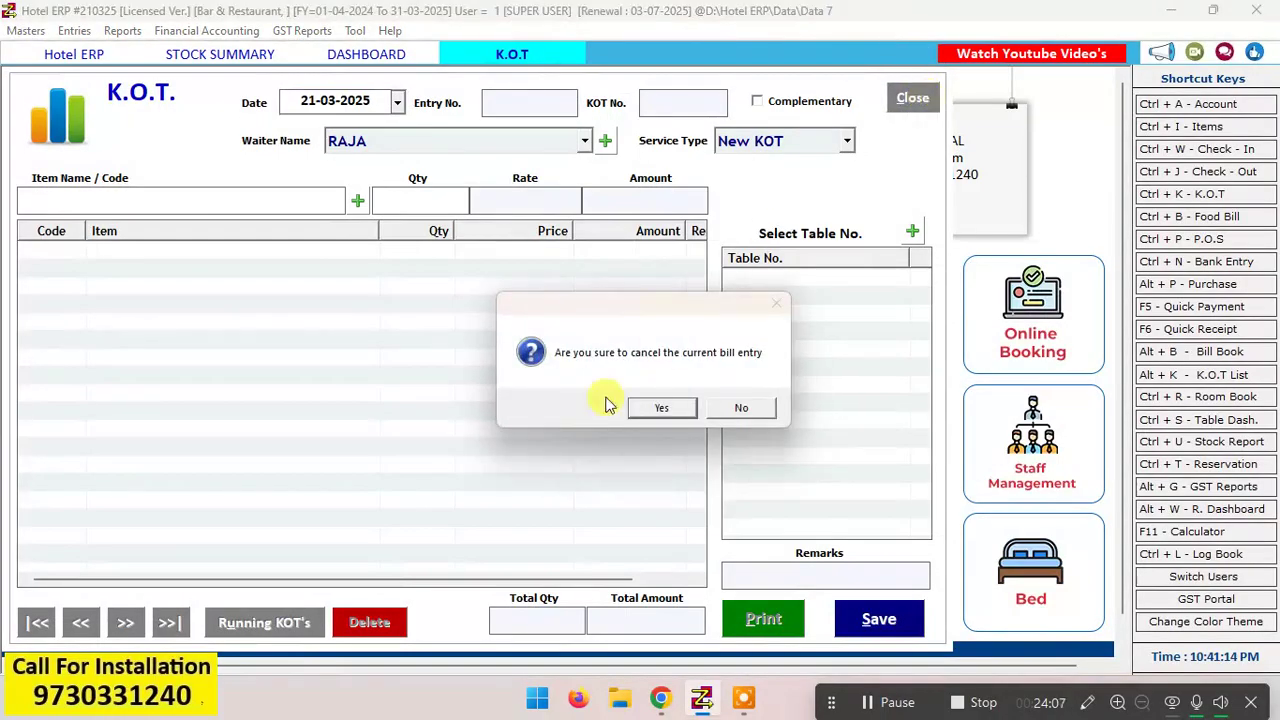
pyautogui.click(675, 405)
# Step: Create and save the food bill for table 14, preview its printout, then close the preview and bill form
pyautogui.click(536, 299)
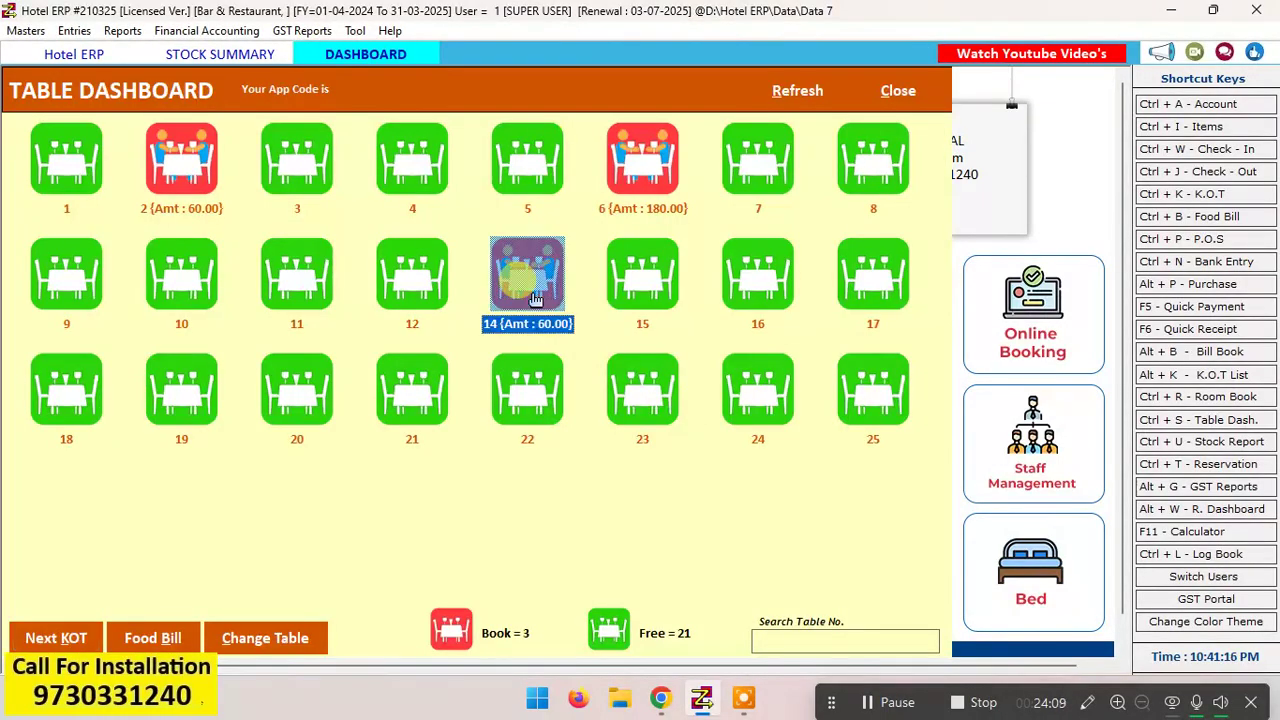
pyautogui.click(168, 637)
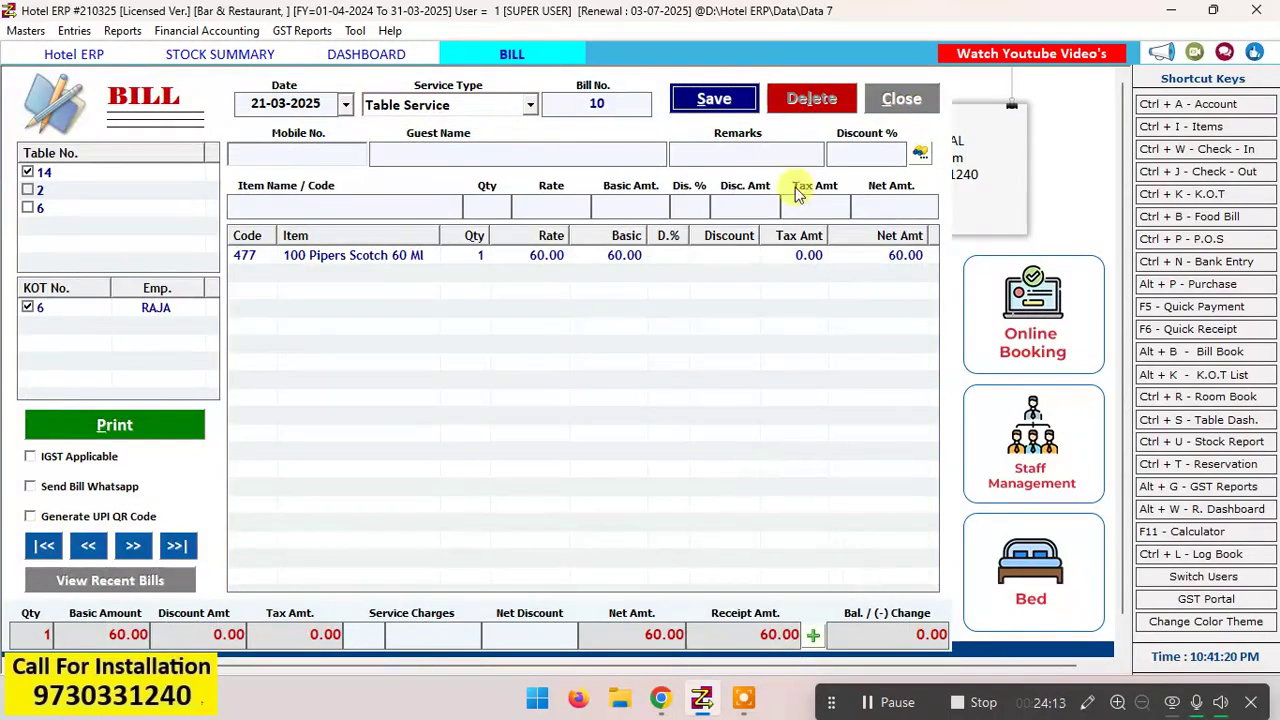
pyautogui.click(716, 106)
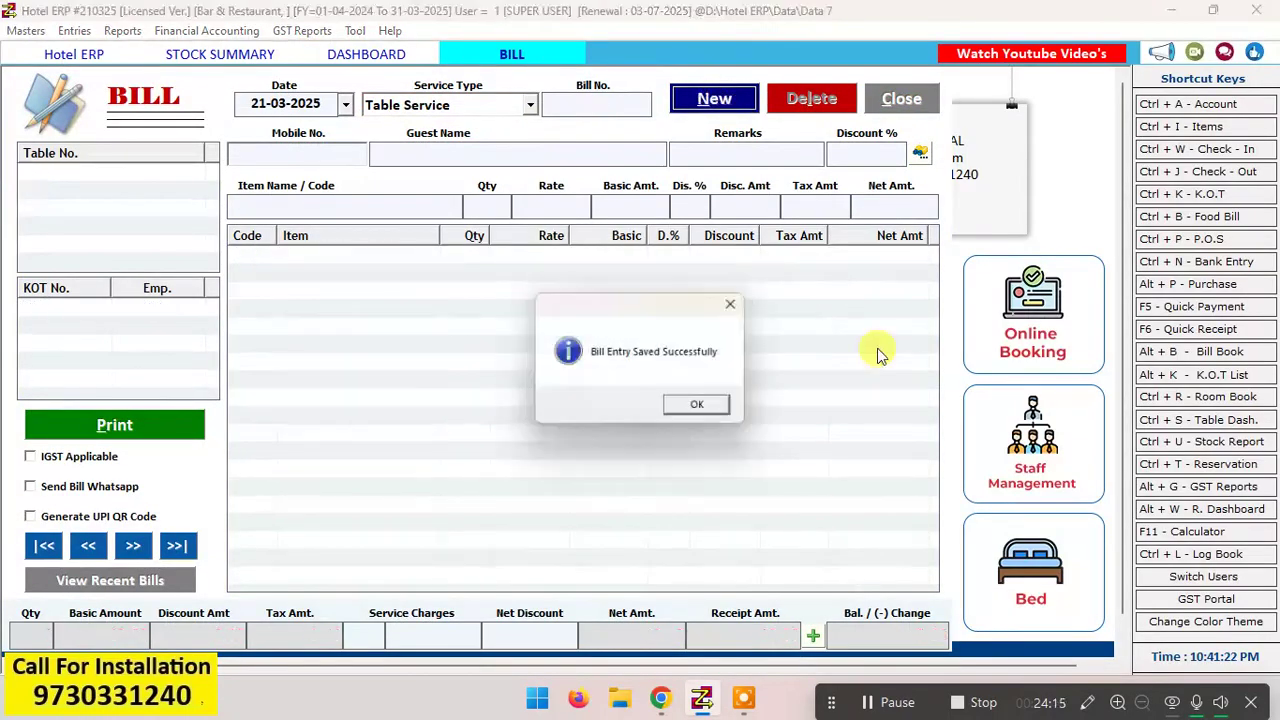
pyautogui.click(701, 406)
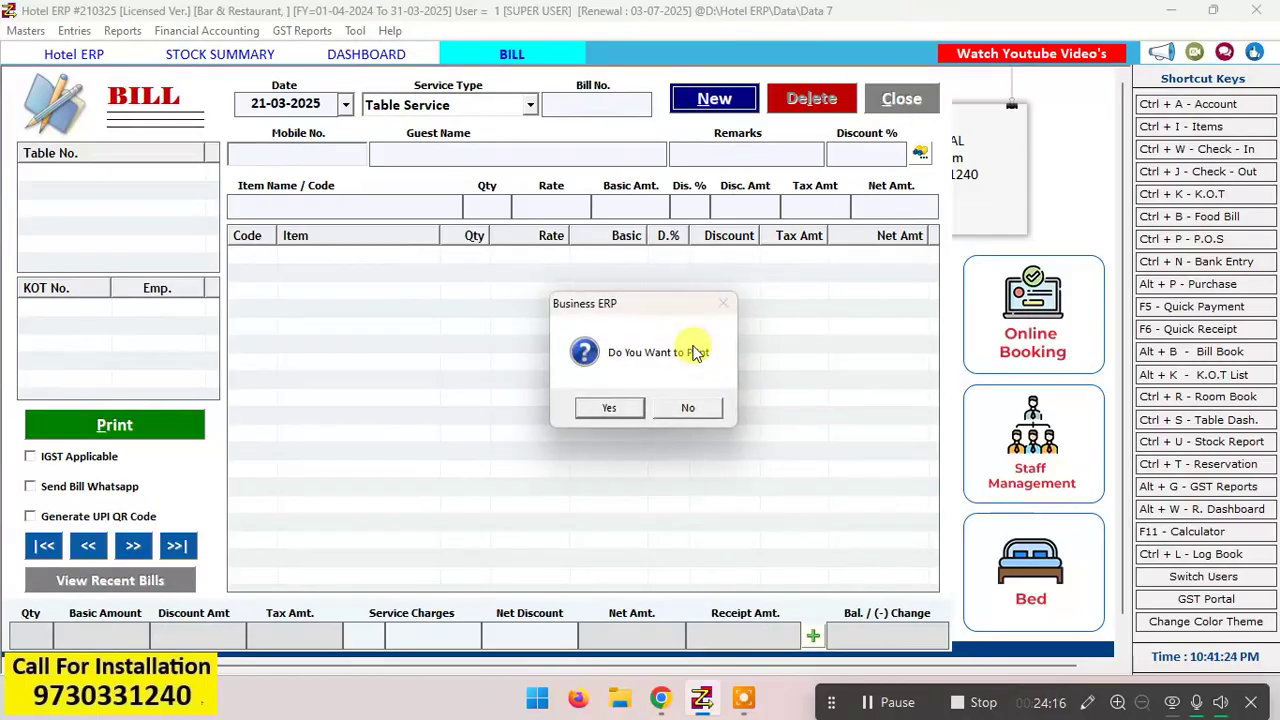
pyautogui.click(618, 409)
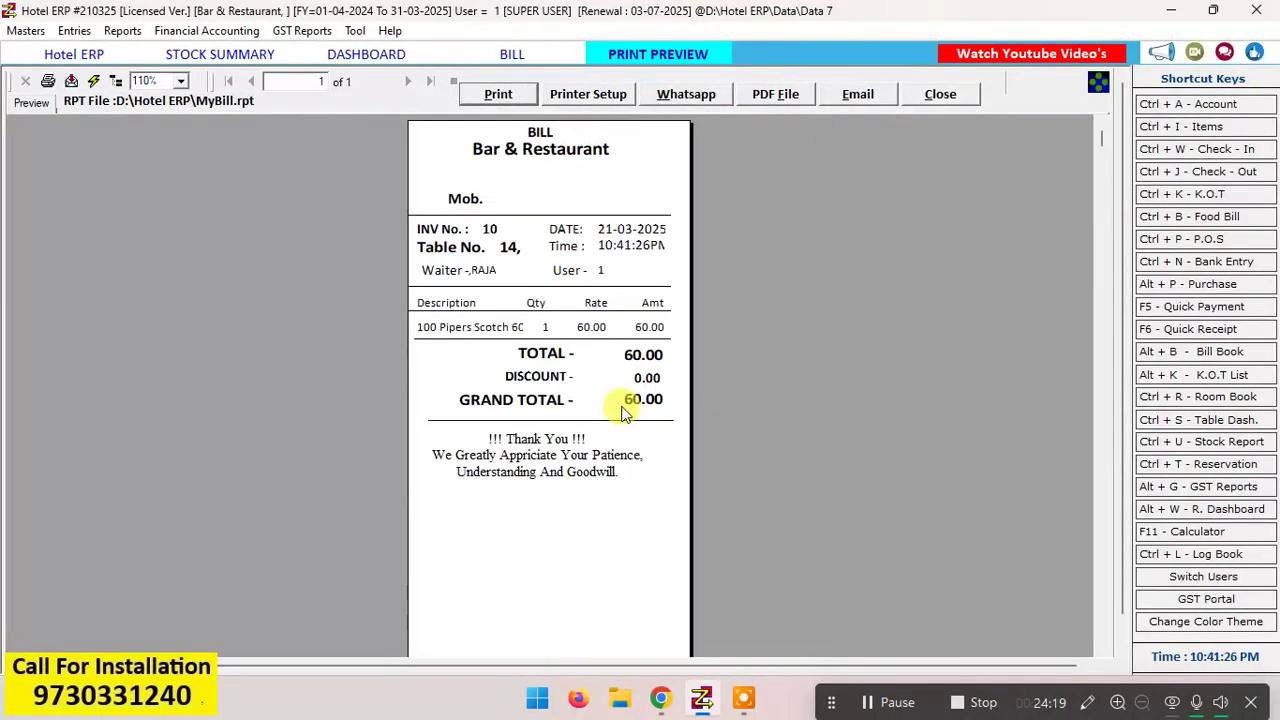
pyautogui.click(940, 94)
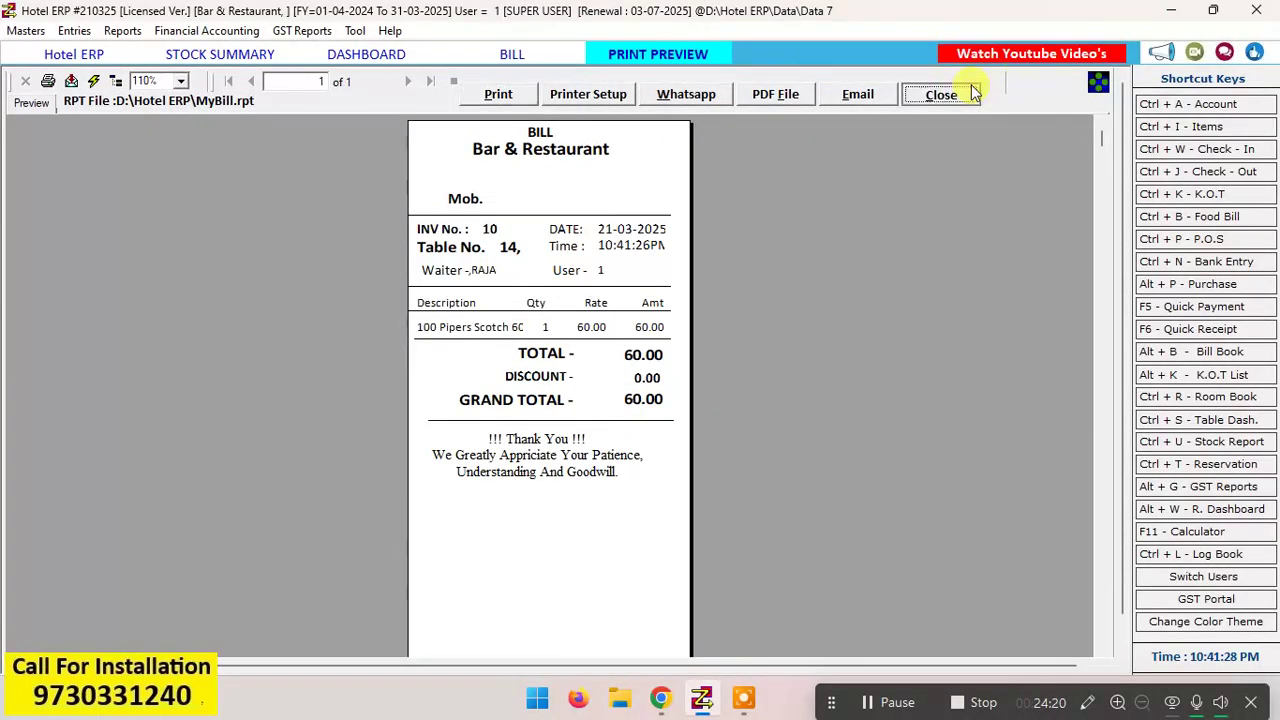
pyautogui.click(921, 110)
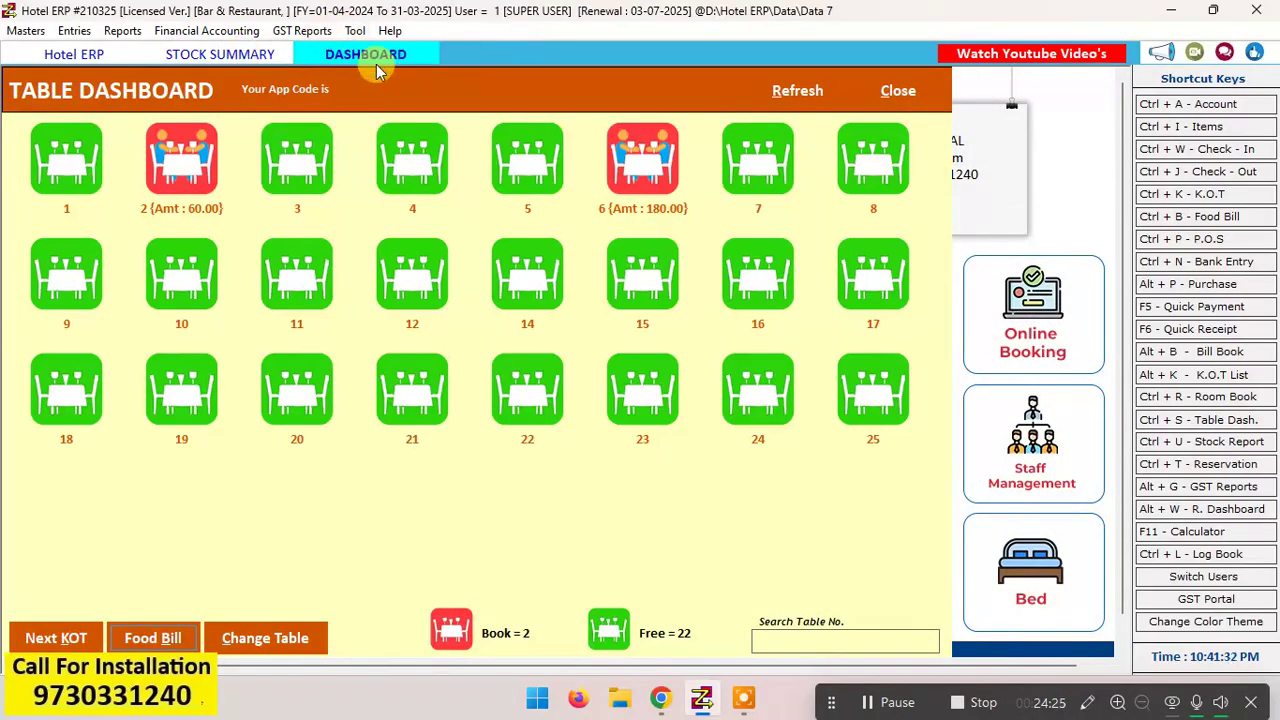
# Step: Review the stock summary and Table Dashboard, then open the Room Dashboard
pyautogui.click(258, 56)
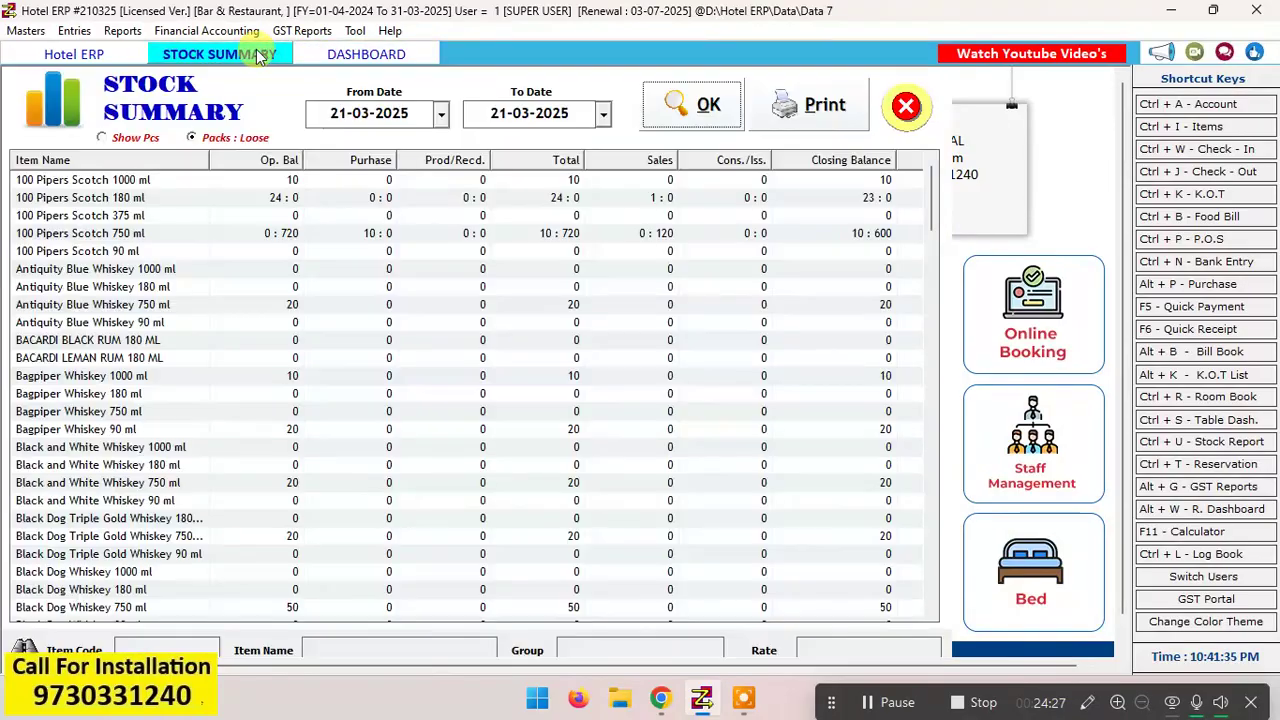
pyautogui.click(345, 54)
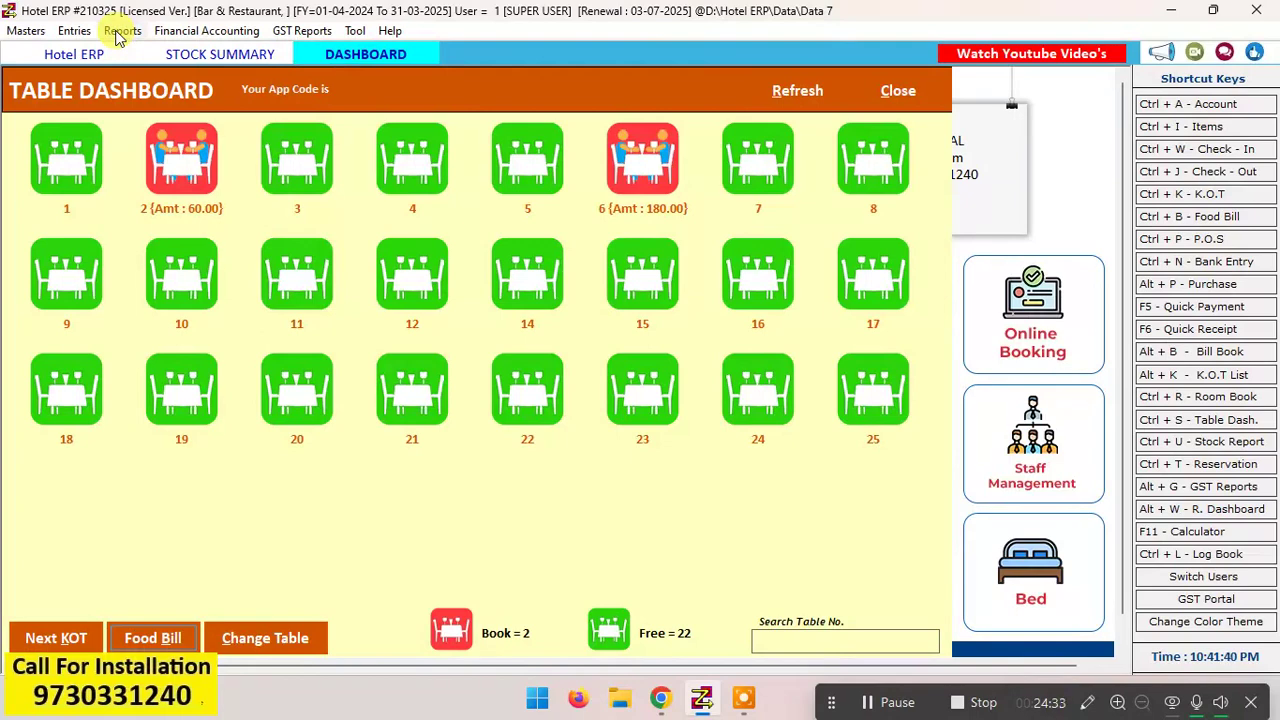
pyautogui.click(74, 31)
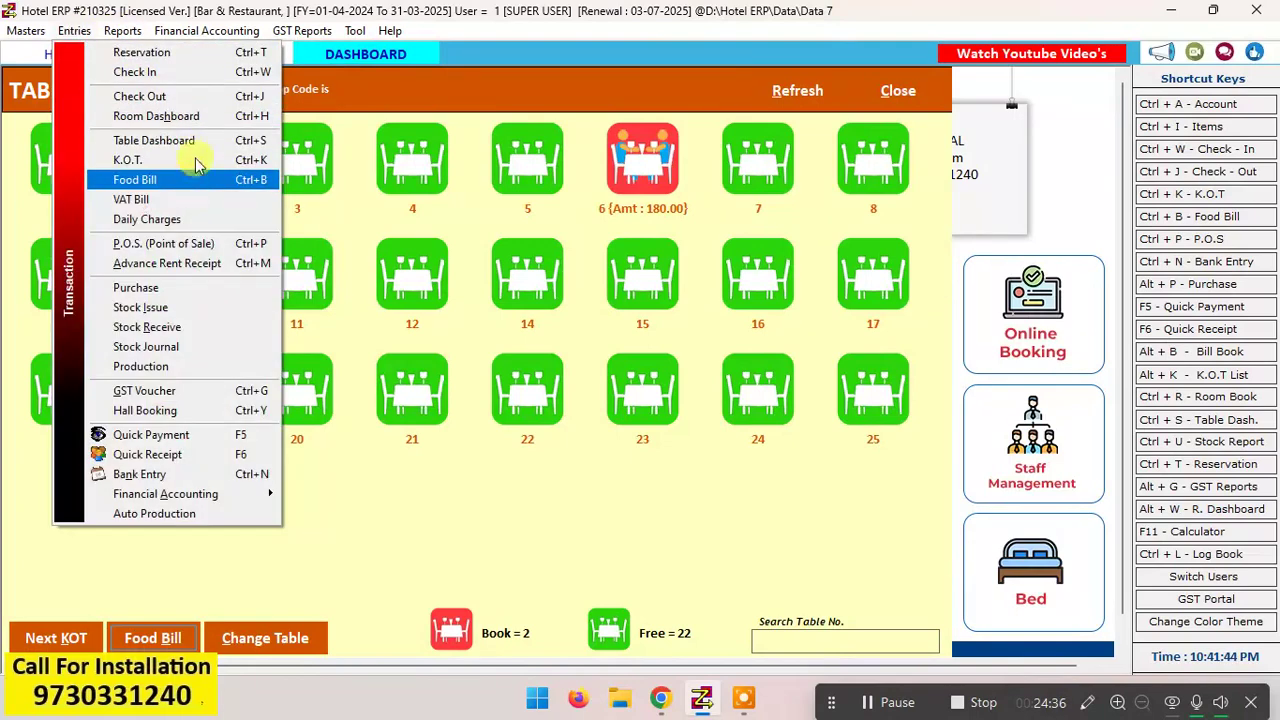
pyautogui.click(203, 116)
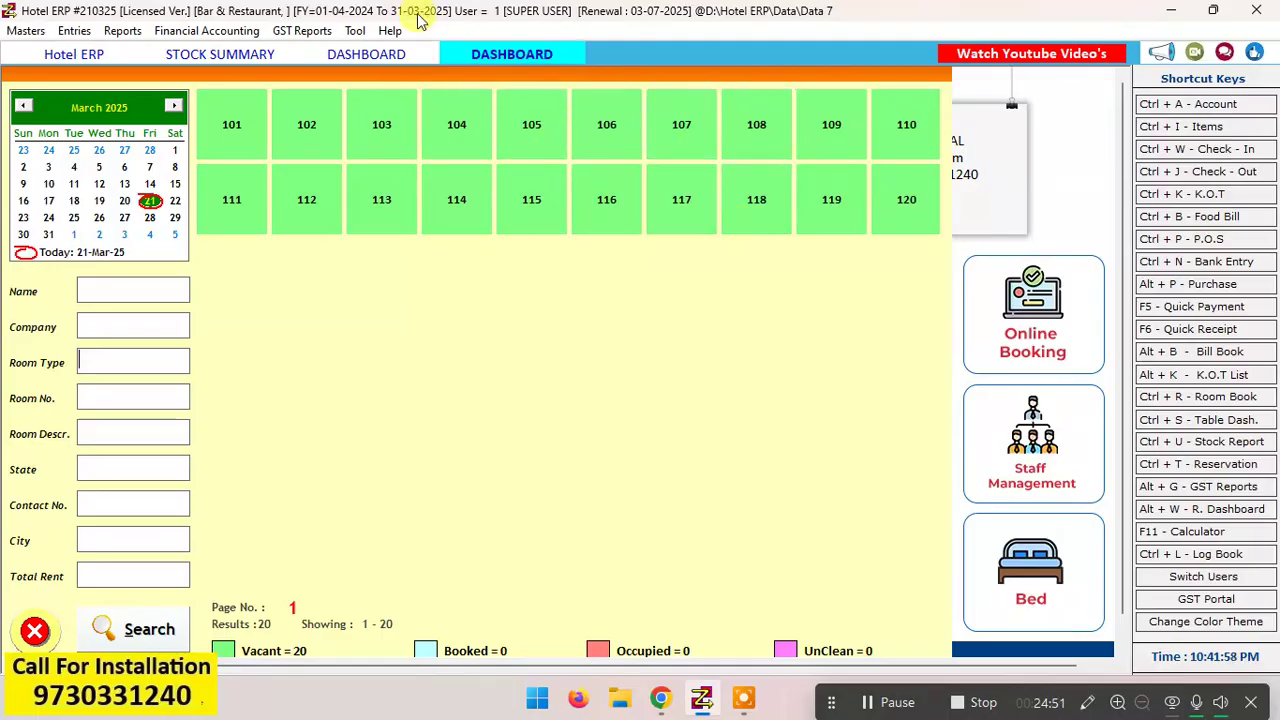
# Step: Switch among the open Table Dashboard, Room Dashboard and stock summary to review table status, room status and stock
pyautogui.click(393, 54)
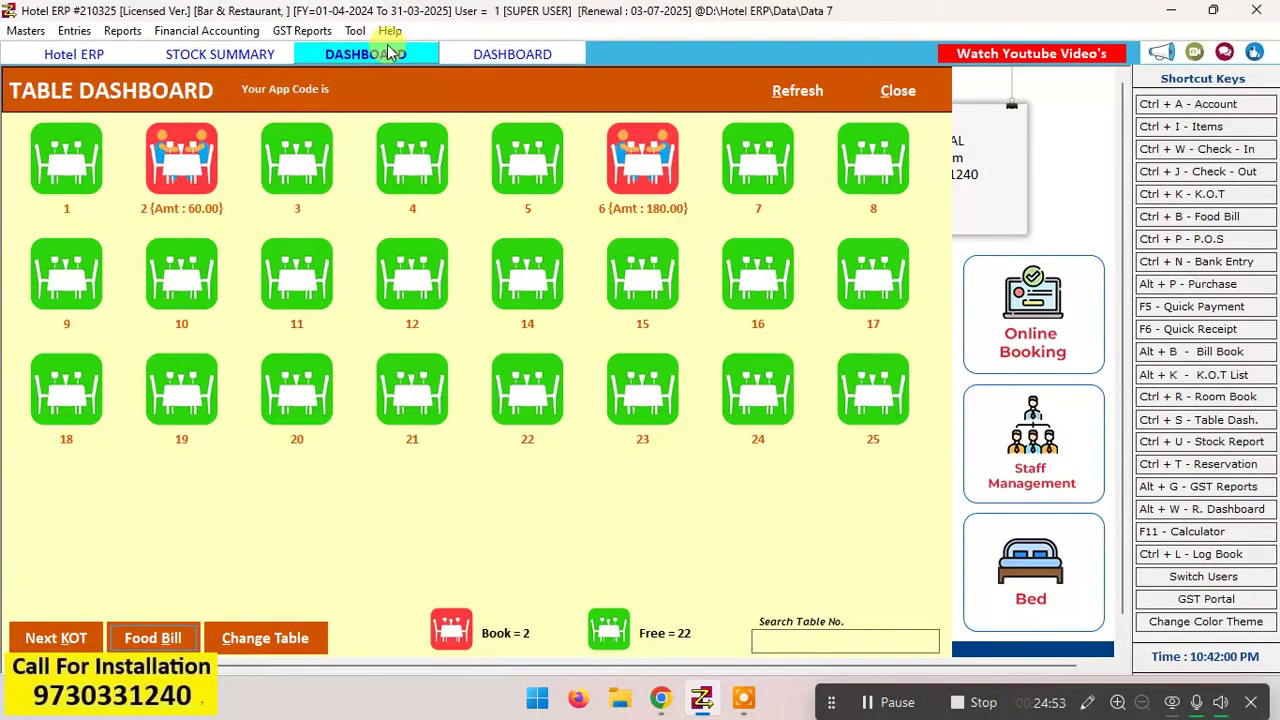
pyautogui.click(521, 60)
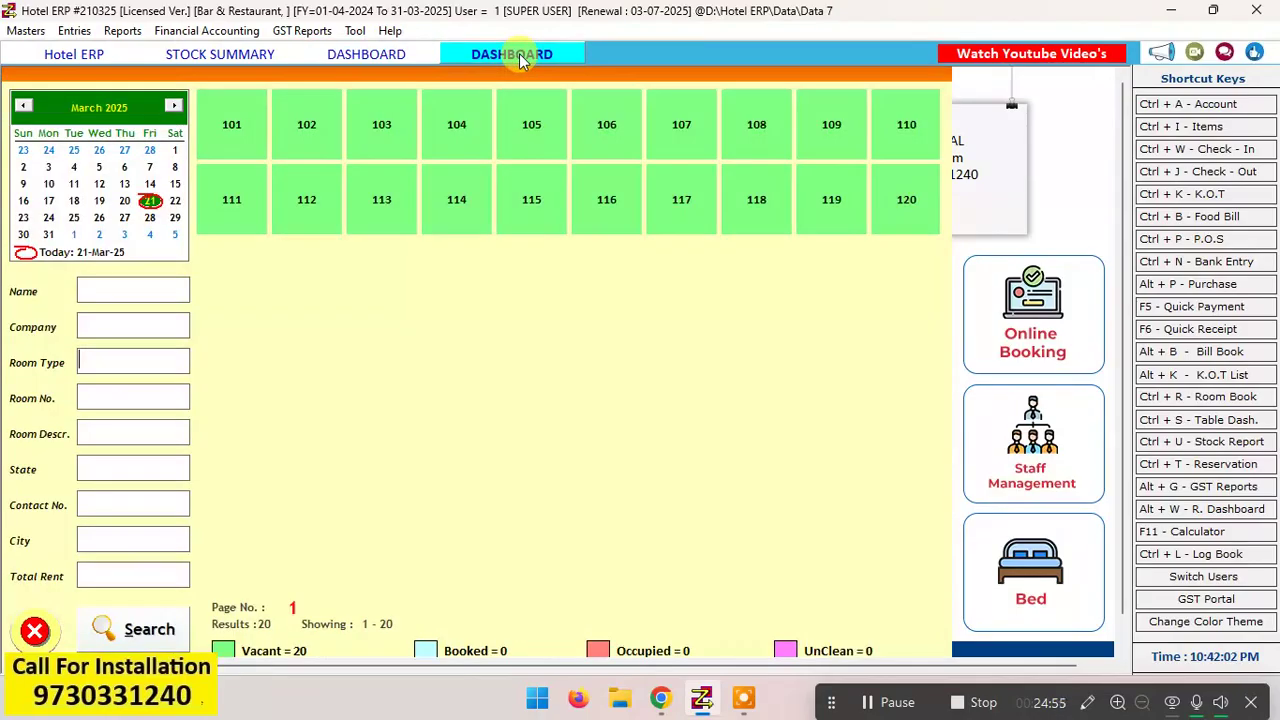
pyautogui.click(398, 53)
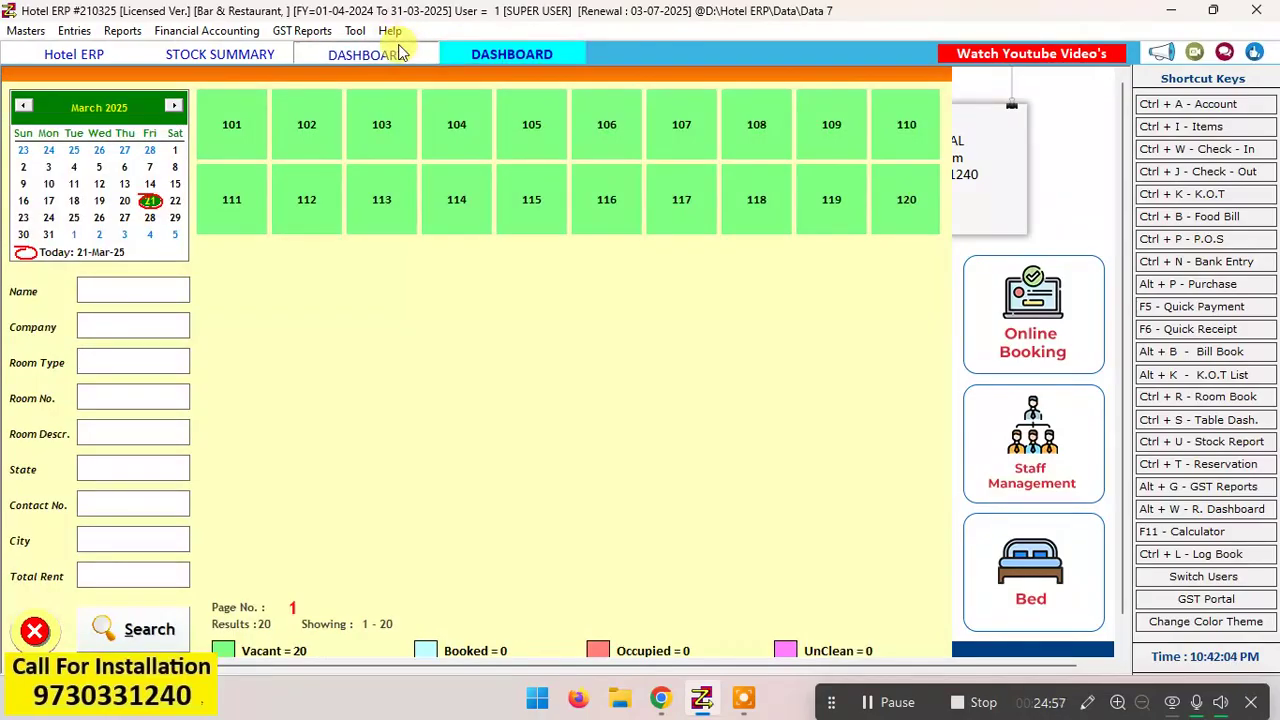
pyautogui.click(240, 57)
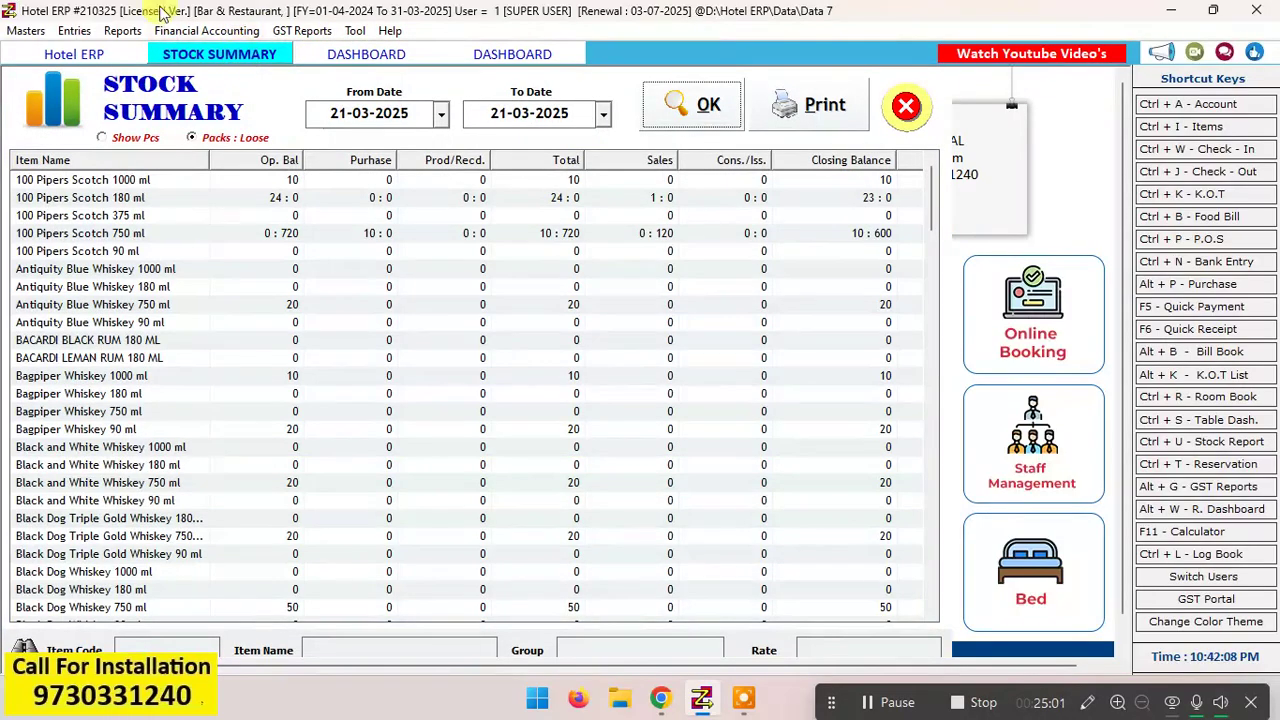
pyautogui.click(119, 31)
pyautogui.moveTo(76, 31)
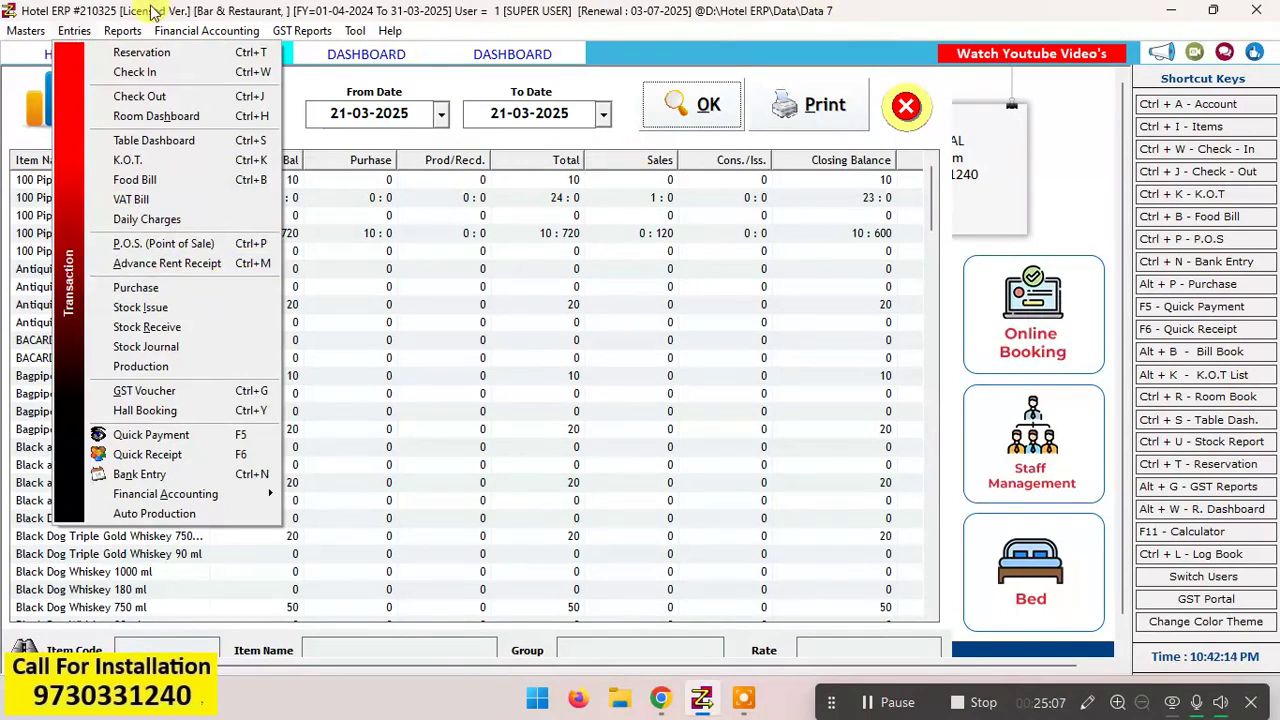
pyautogui.click(76, 31)
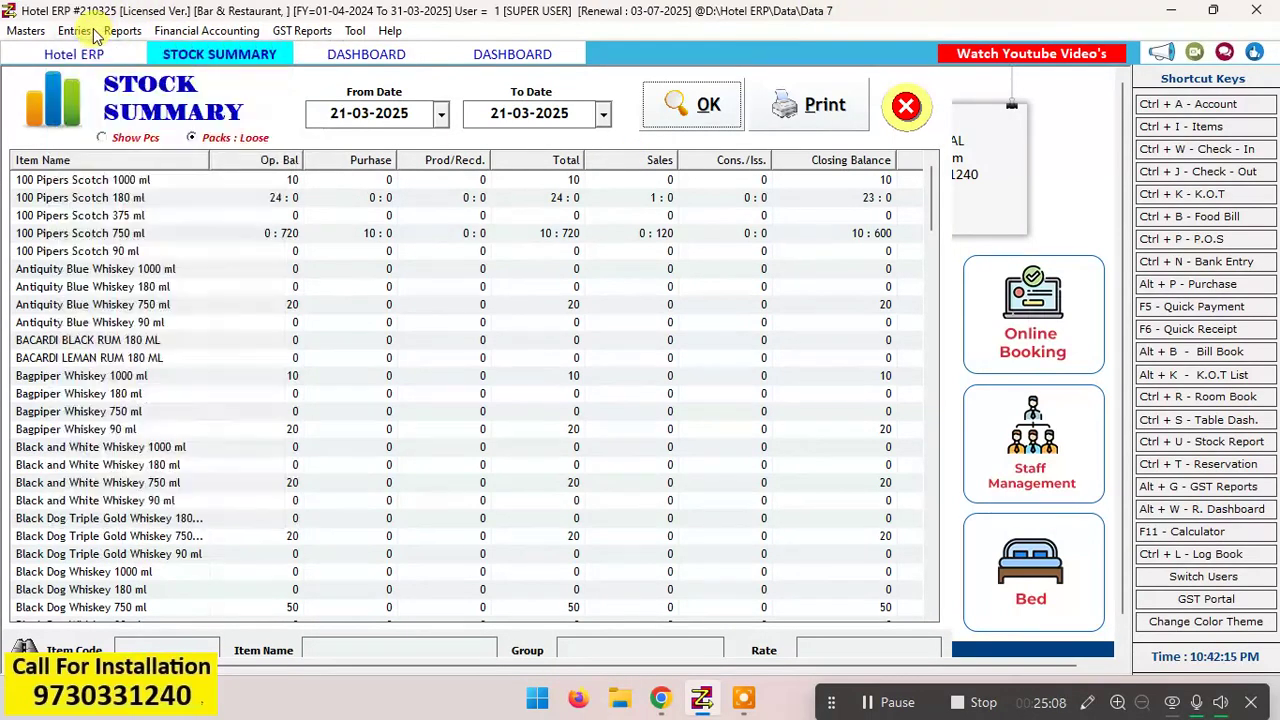
pyautogui.click(355, 54)
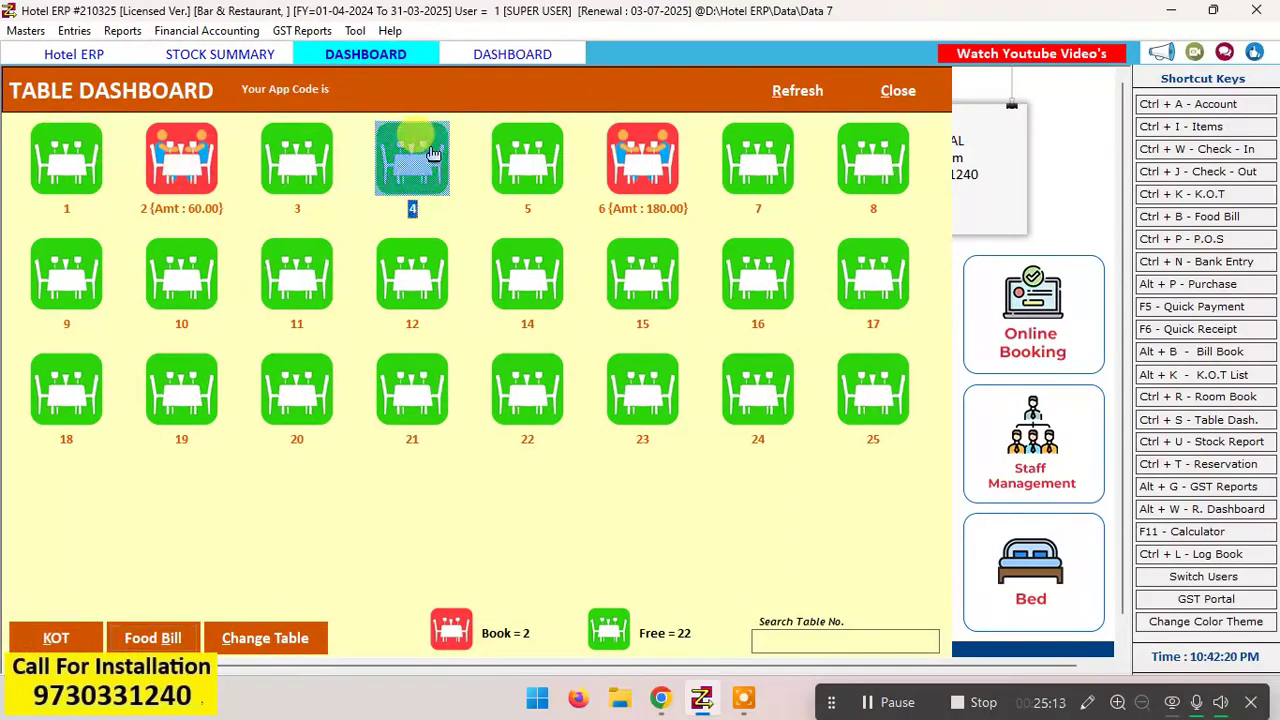
pyautogui.click(545, 54)
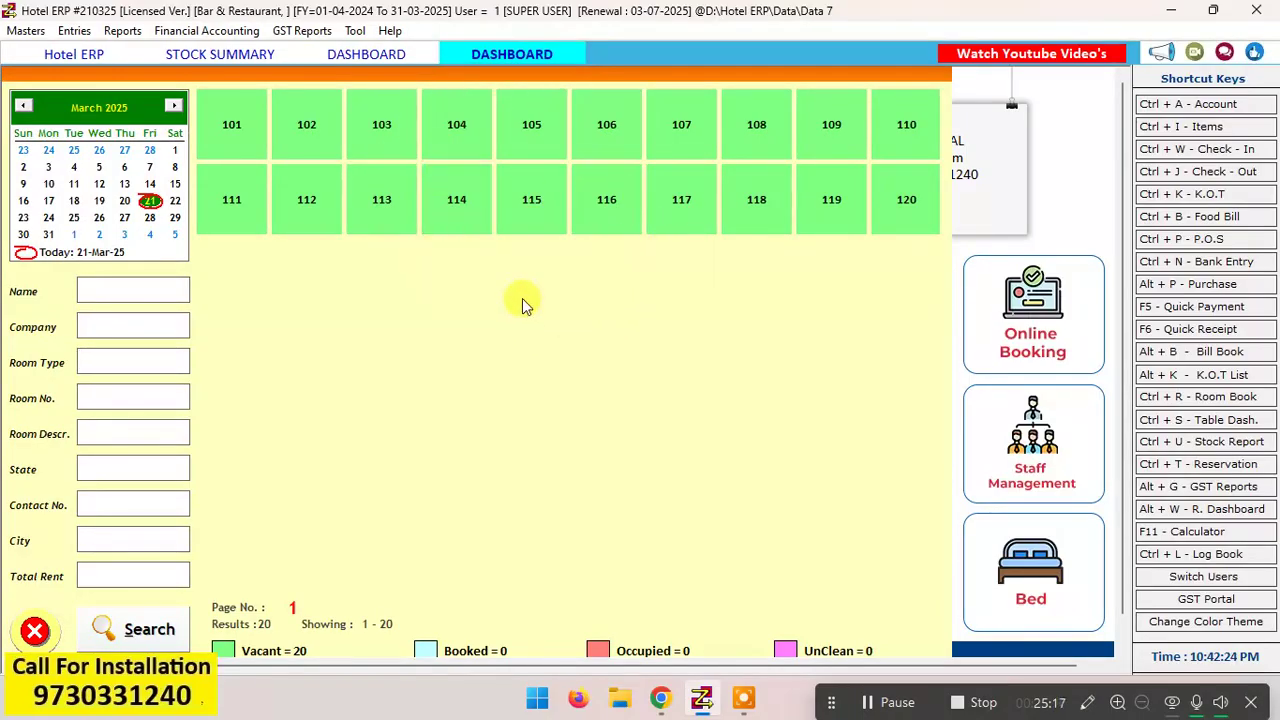
pyautogui.click(410, 60)
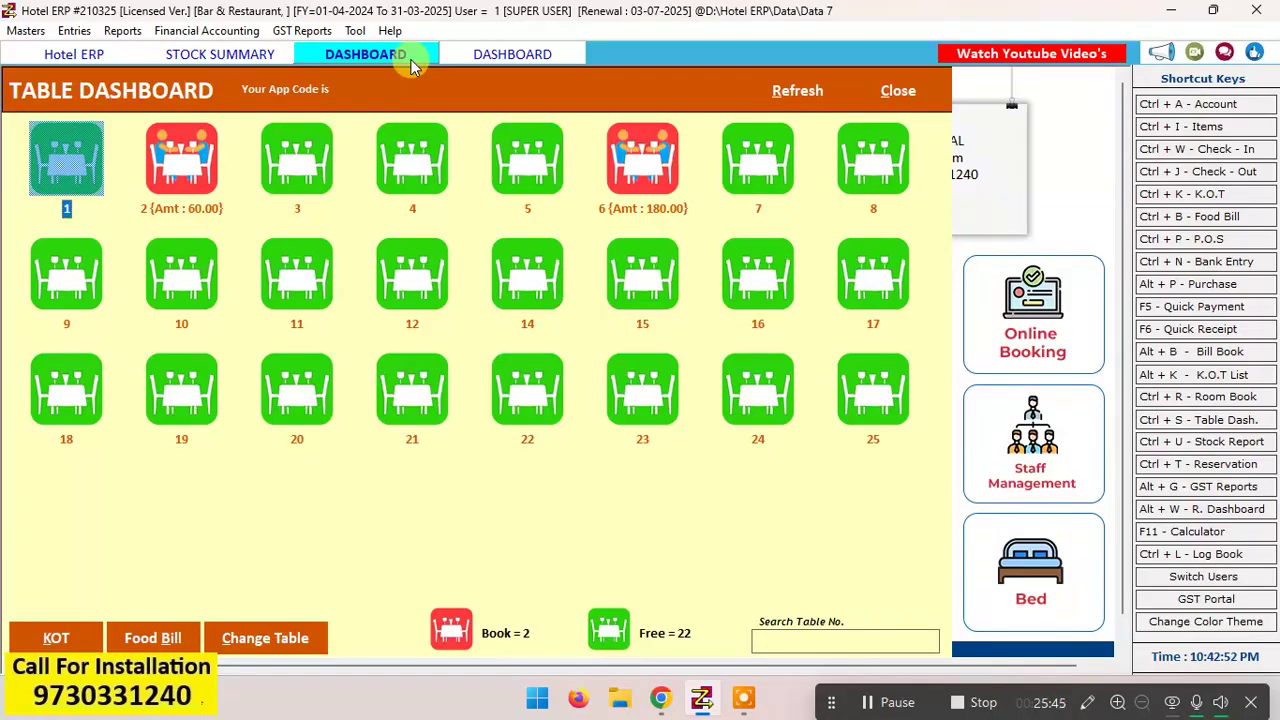
# Step: Regenerate the stock summary for 21-03-2025, look through its print preview and close the preview
pyautogui.click(251, 52)
pyautogui.click(690, 104)
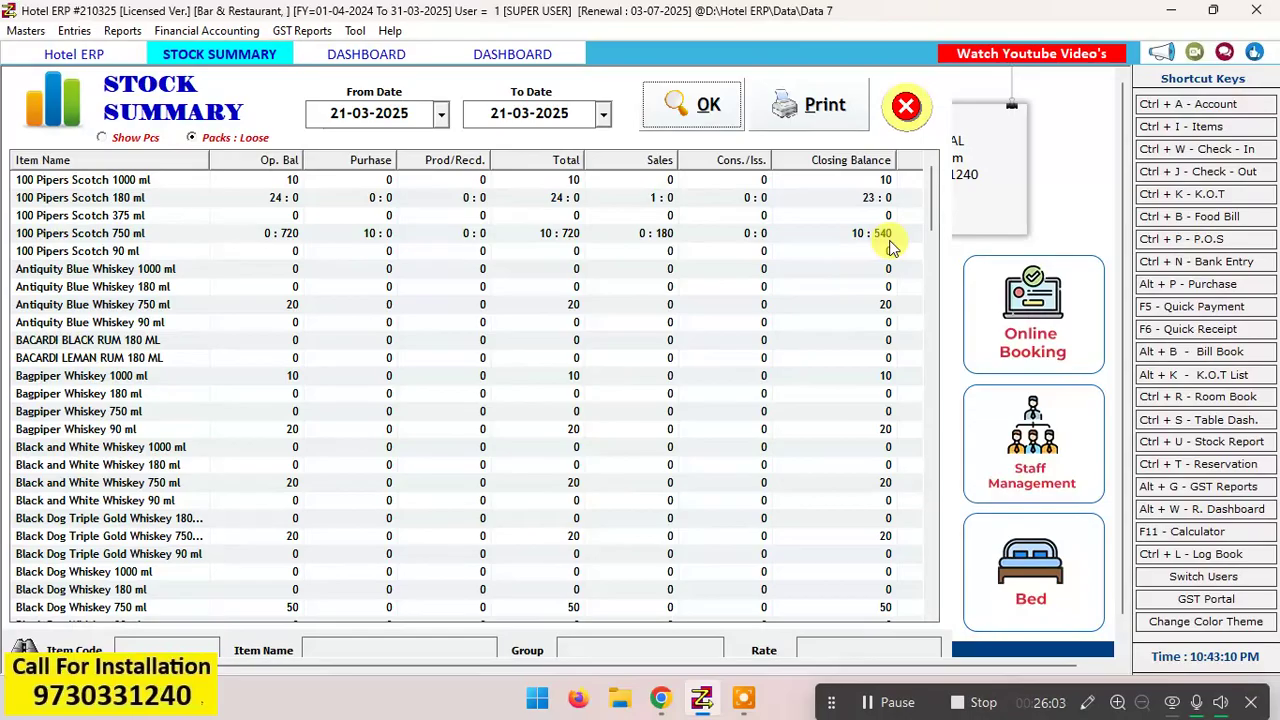
pyautogui.click(822, 106)
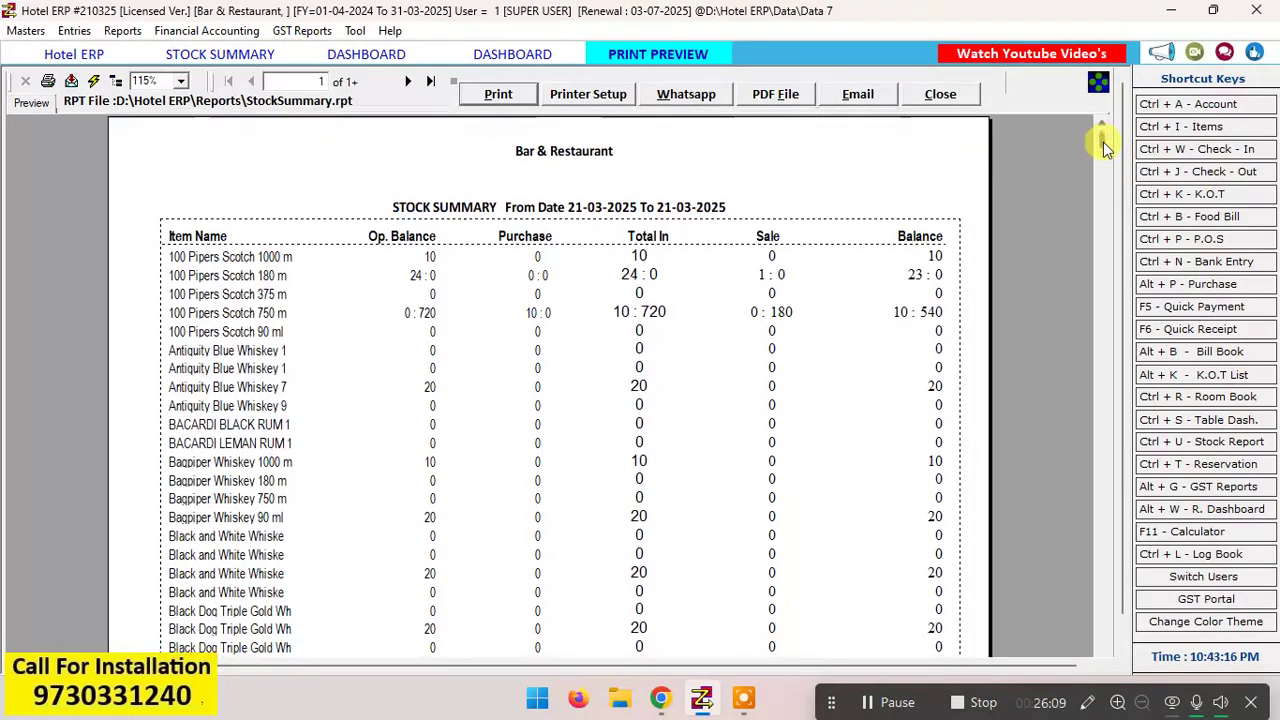
pyautogui.moveTo(1103, 143); pyautogui.dragTo(1101, 453)
pyautogui.moveTo(1063, 215); pyautogui.dragTo(1063, 149)
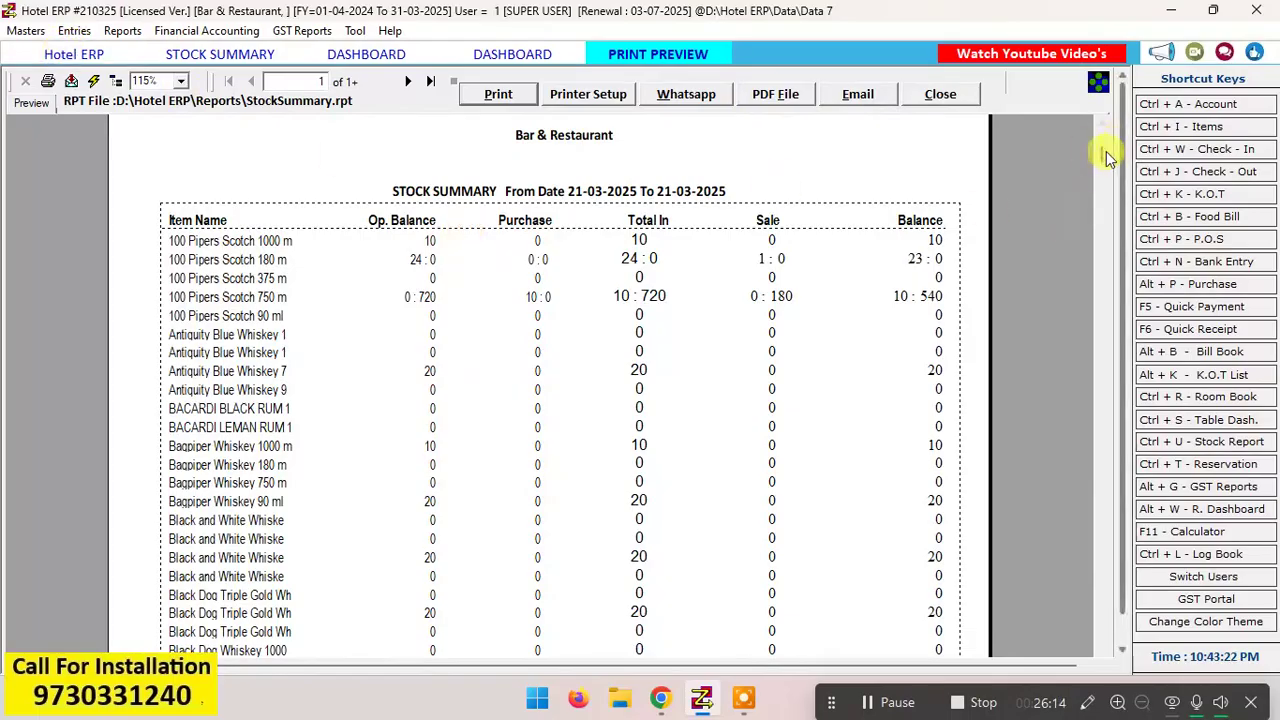
pyautogui.moveTo(1101, 153); pyautogui.dragTo(1063, 200)
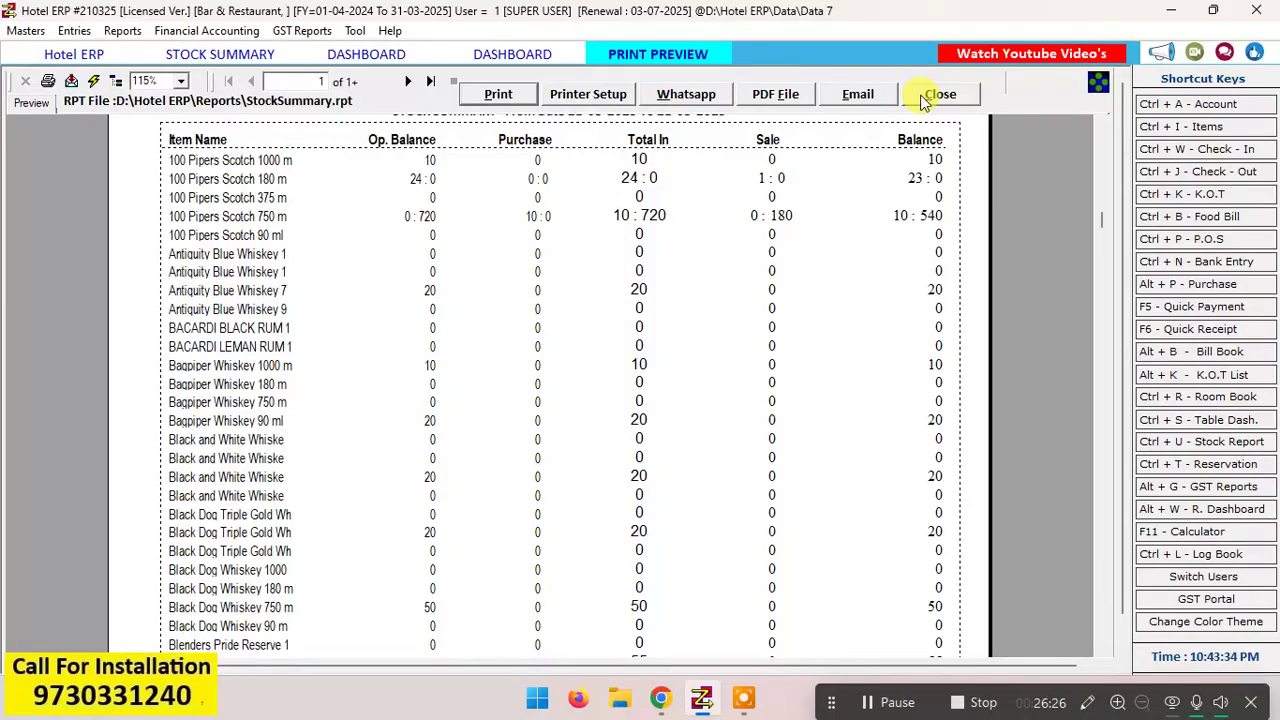
pyautogui.click(938, 95)
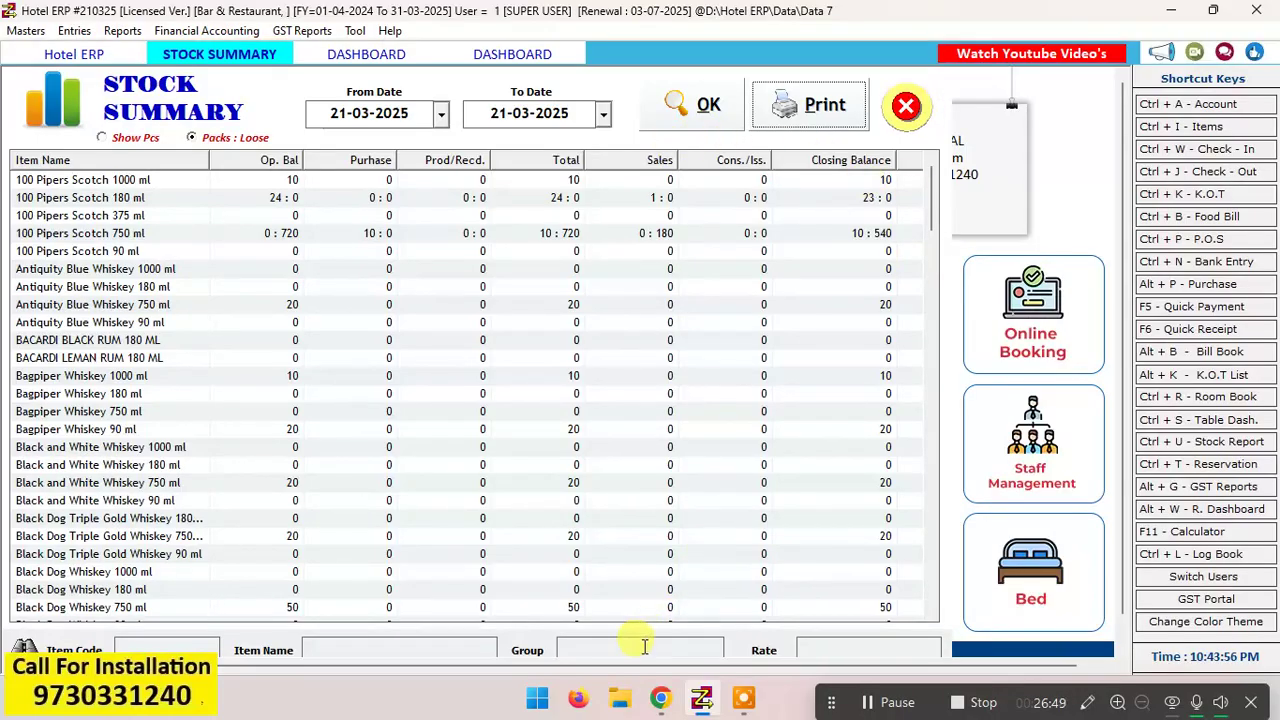
# Step: Regenerate the stock summary with LI as the group filter and look through the item list
pyautogui.moveTo(930, 225); pyautogui.dragTo(981, 50)
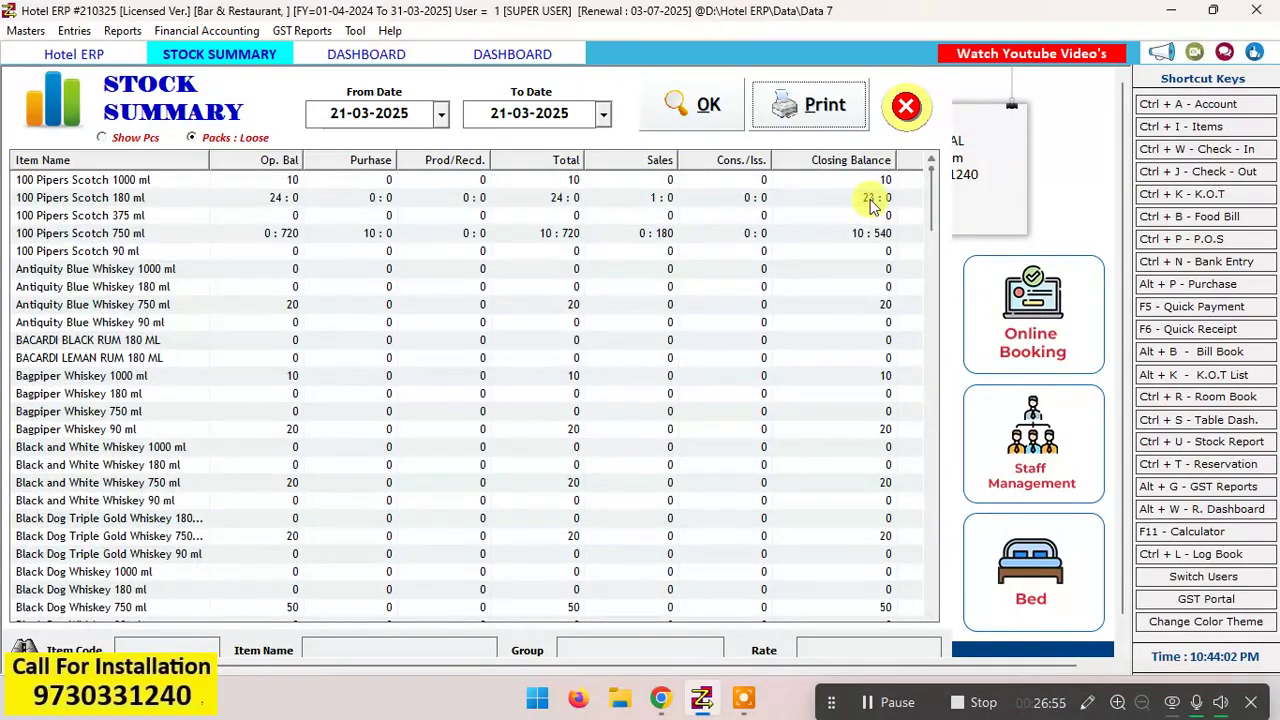
pyautogui.click(580, 652)
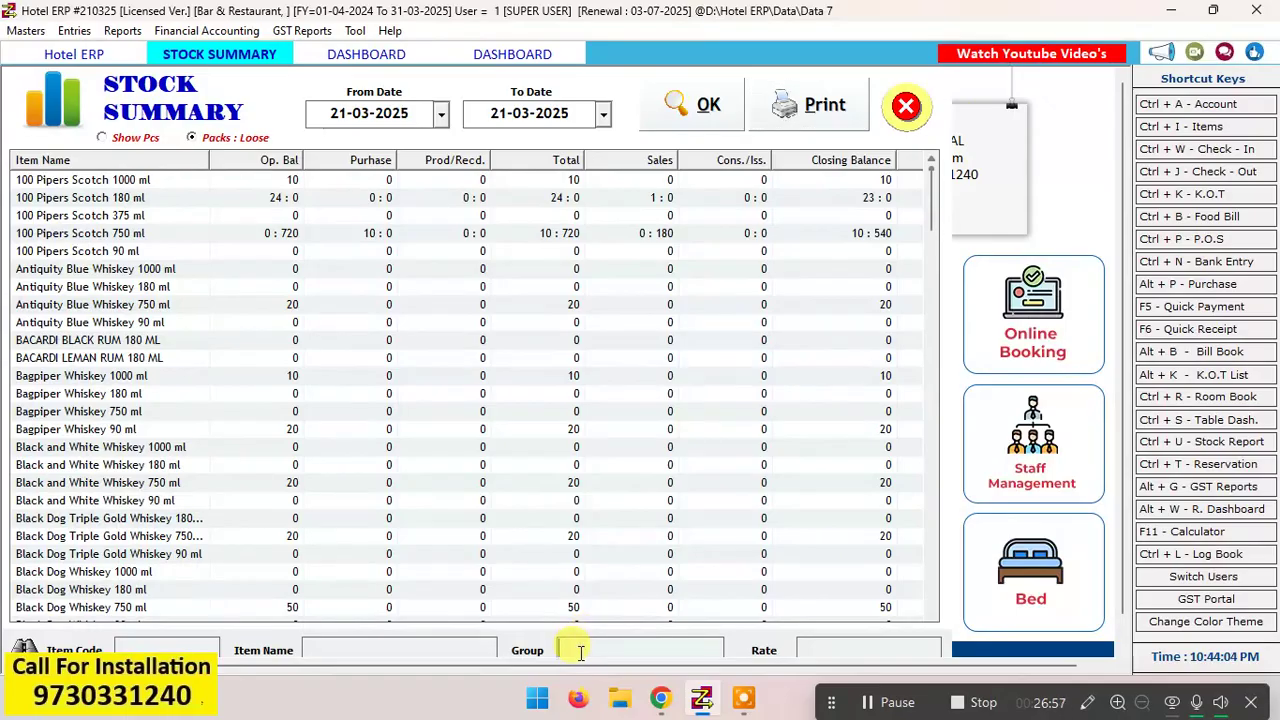
pyautogui.write('LI')
pyautogui.click(700, 118)
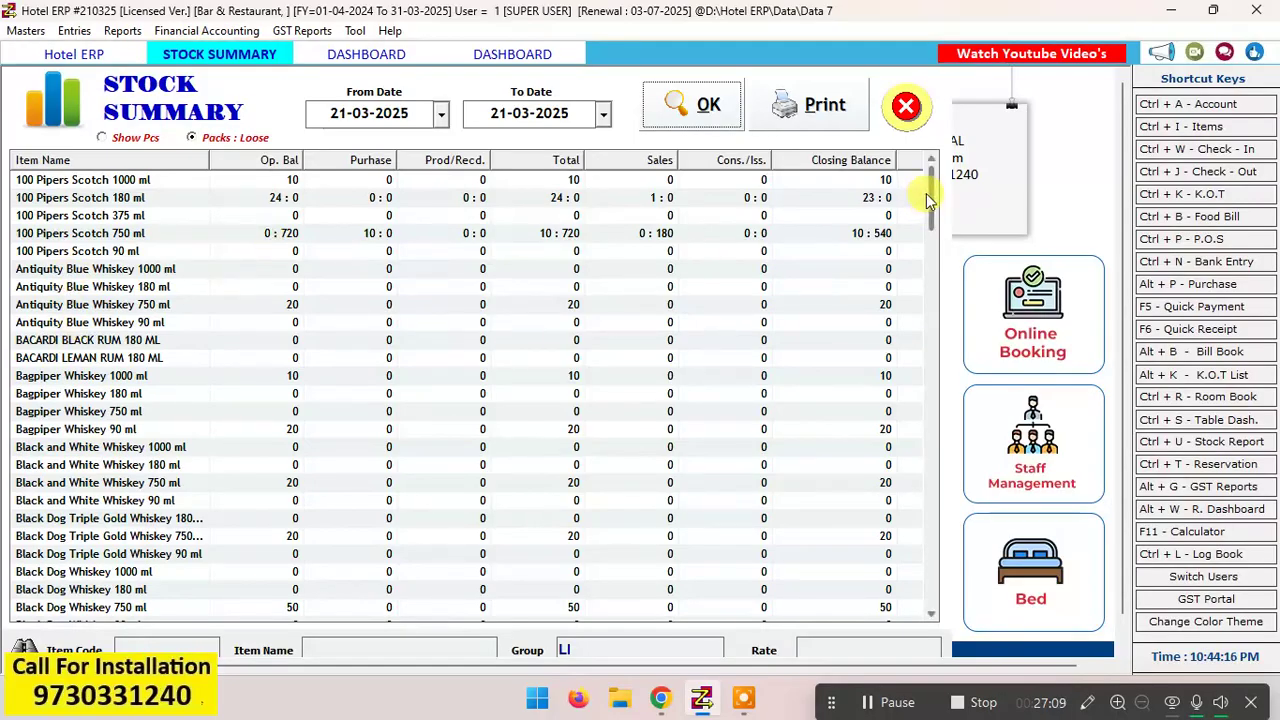
pyautogui.moveTo(926, 194)
pyautogui.mouseDown()
pyautogui.moveTo(920, 640)
pyautogui.moveTo(938, 308)
pyautogui.moveTo(923, 186)
pyautogui.mouseUp()
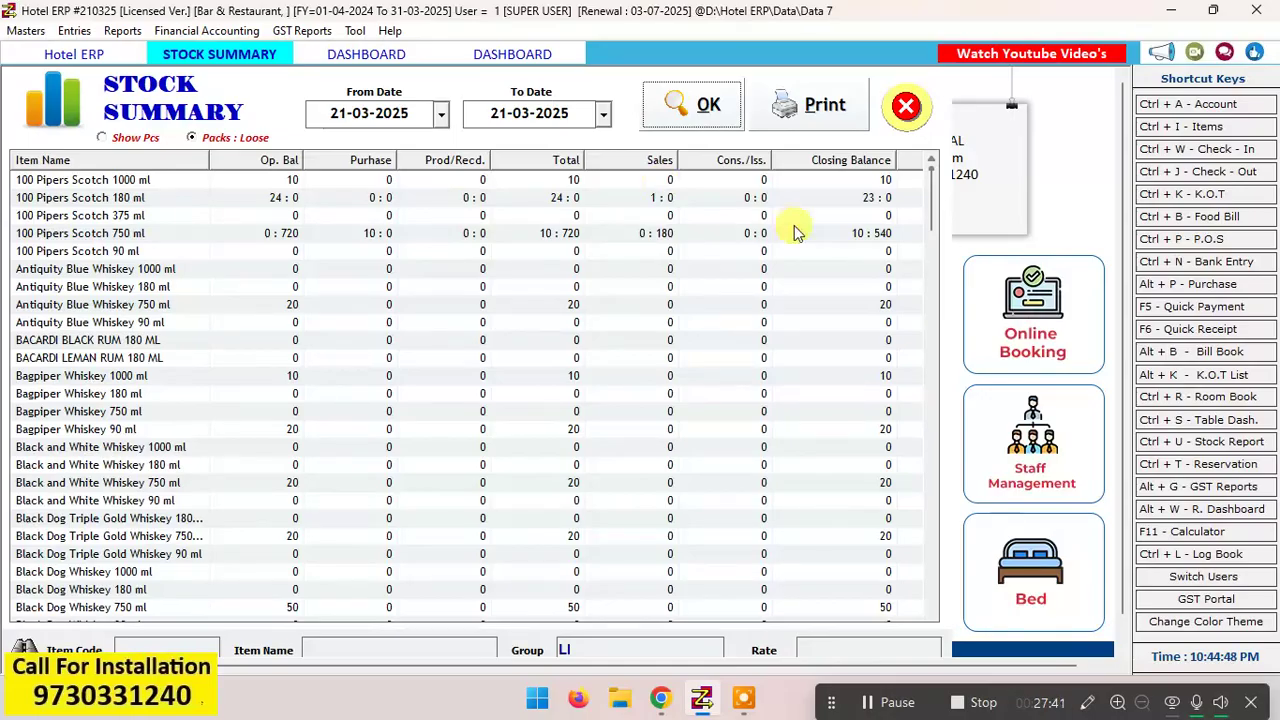
# Step: Open the List of Bills for 21-03-2025, examine its payment summary totals, then close the summary
pyautogui.click(1194, 218)
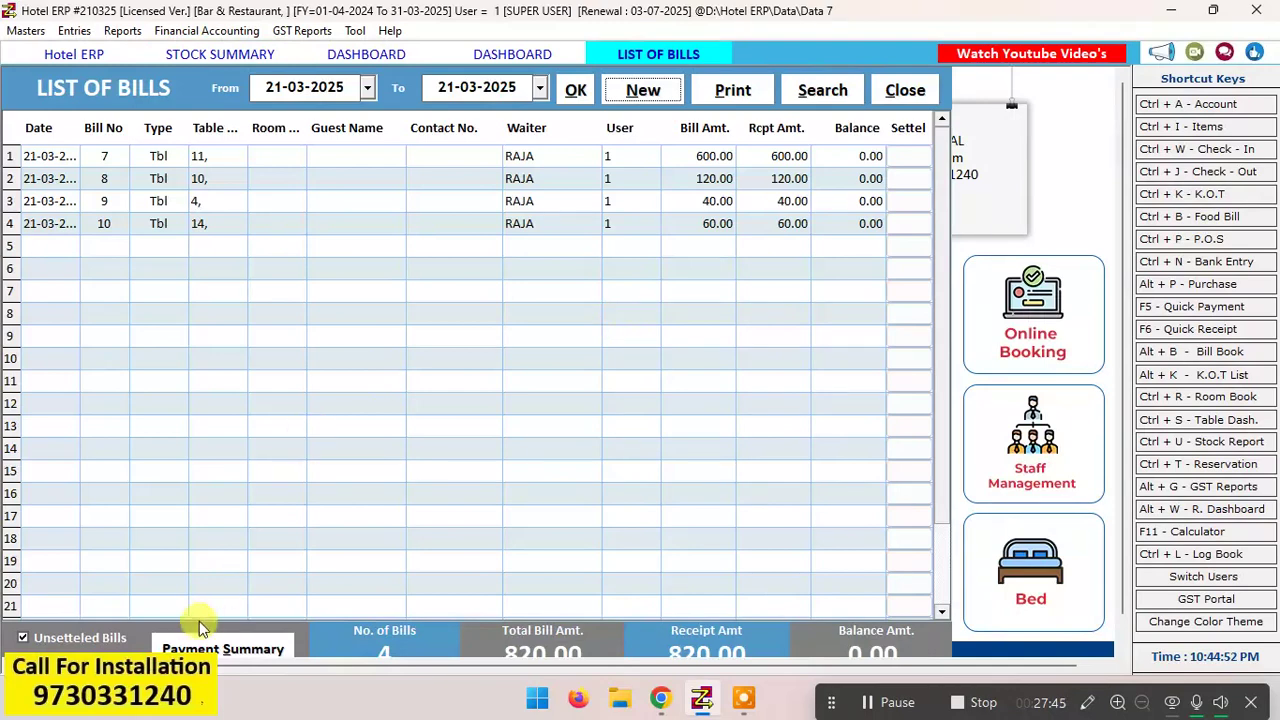
pyautogui.click(210, 647)
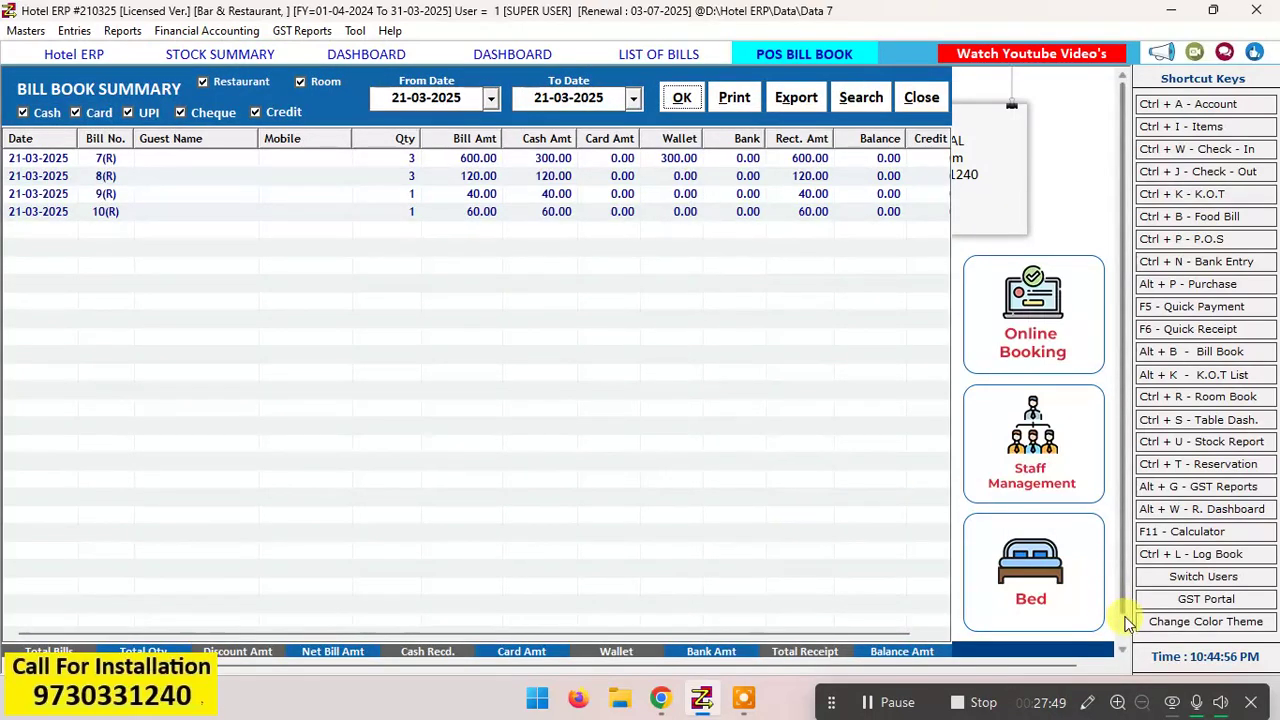
pyautogui.scroll(-1, 1123, 614)
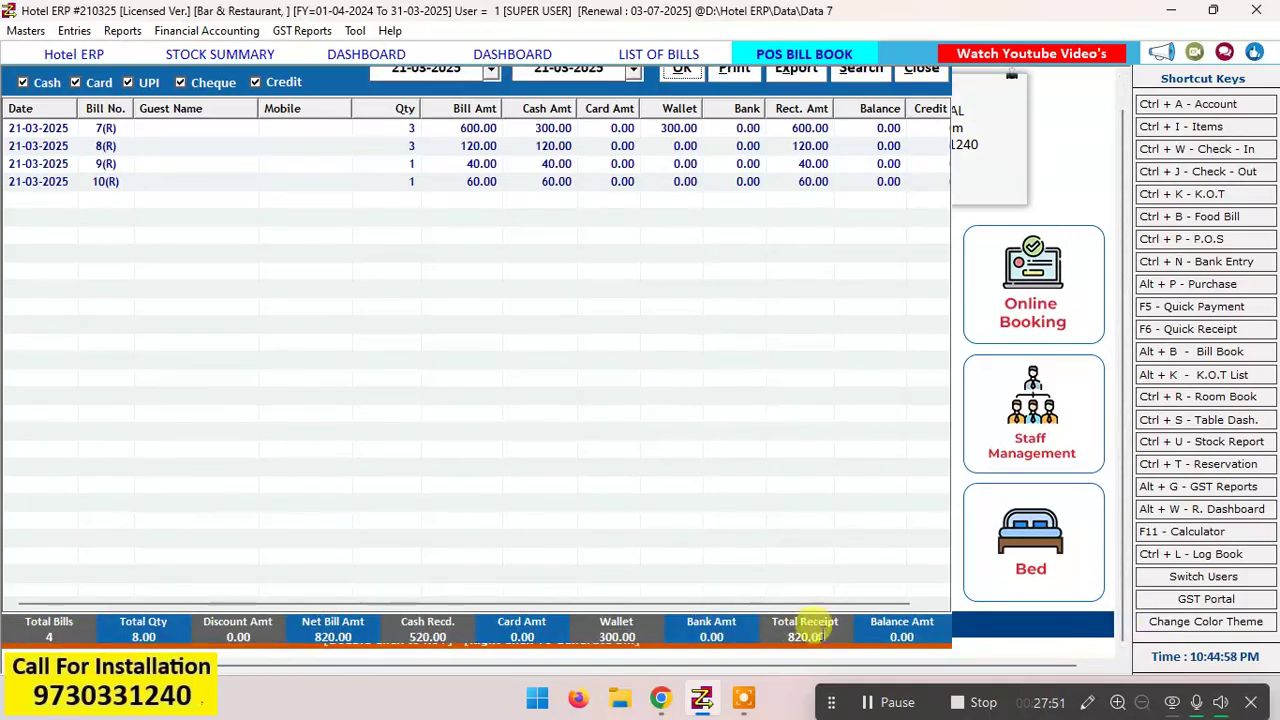
pyautogui.click(929, 70)
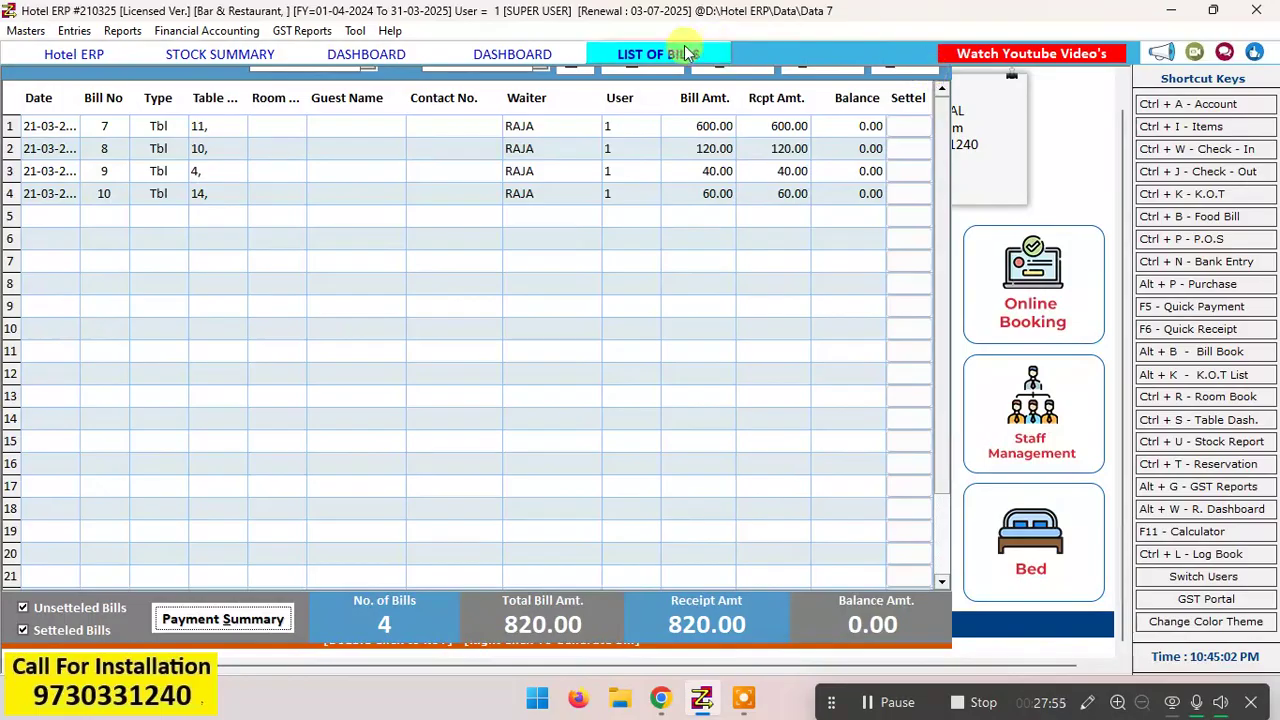
# Step: Generate the Group Wise Sales report from 21-03-2025 to 21-03-2025
pyautogui.click(374, 54)
pyautogui.click(230, 55)
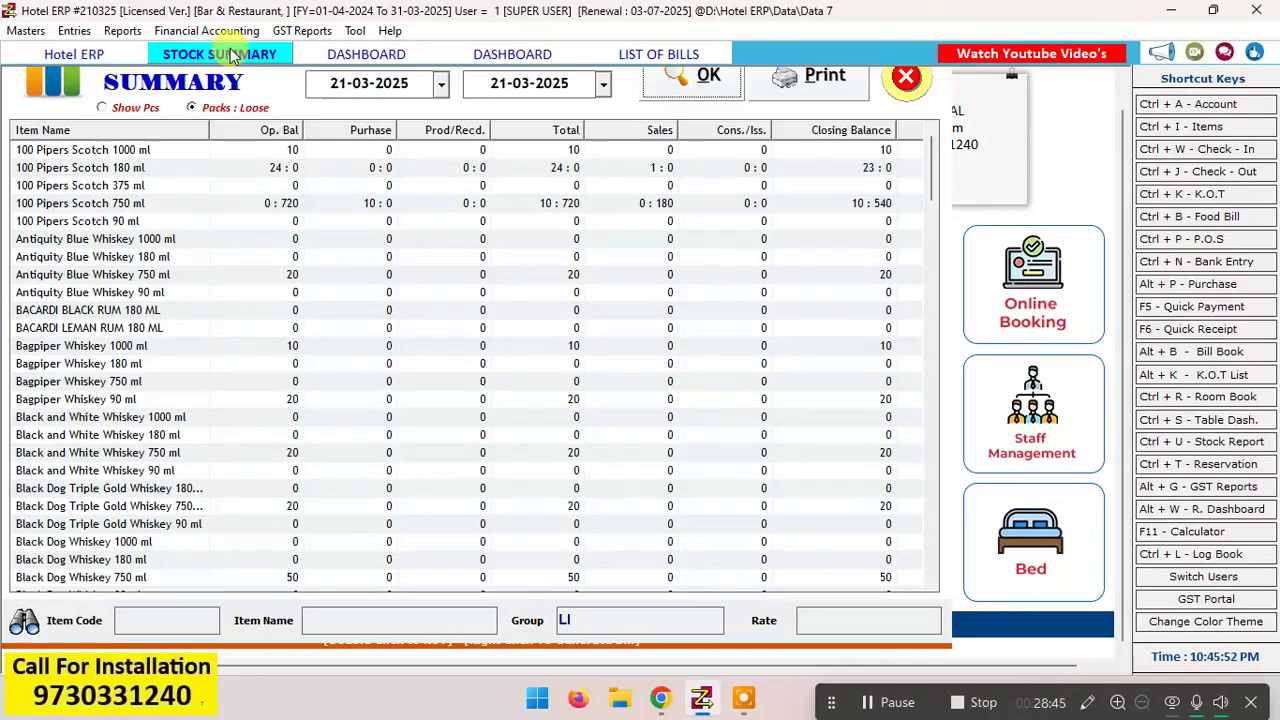
pyautogui.click(120, 30)
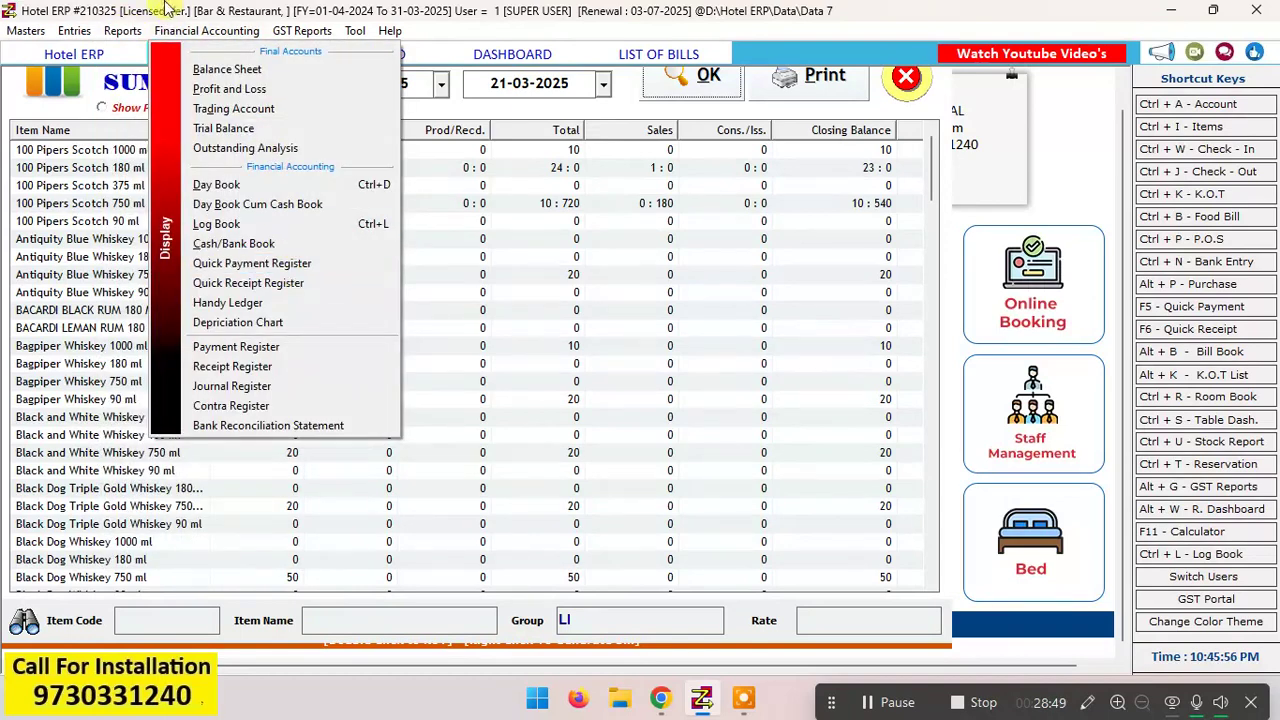
pyautogui.moveTo(228, 533)
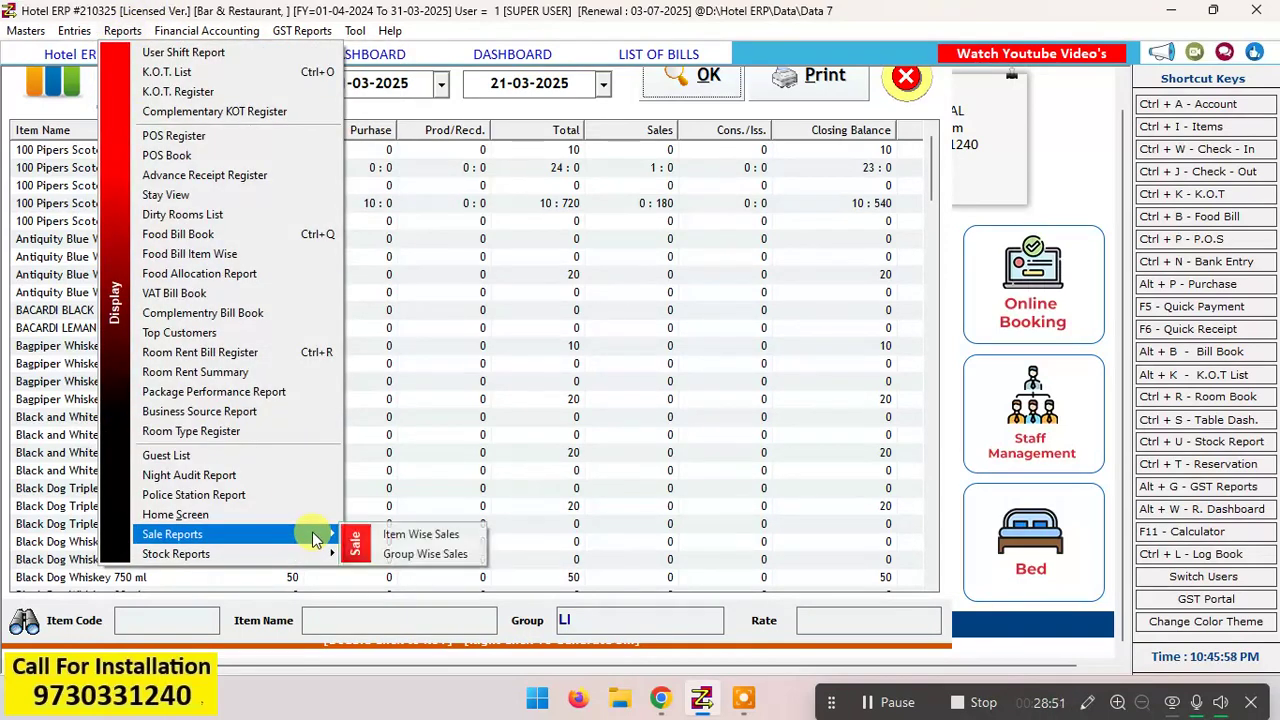
pyautogui.click(428, 555)
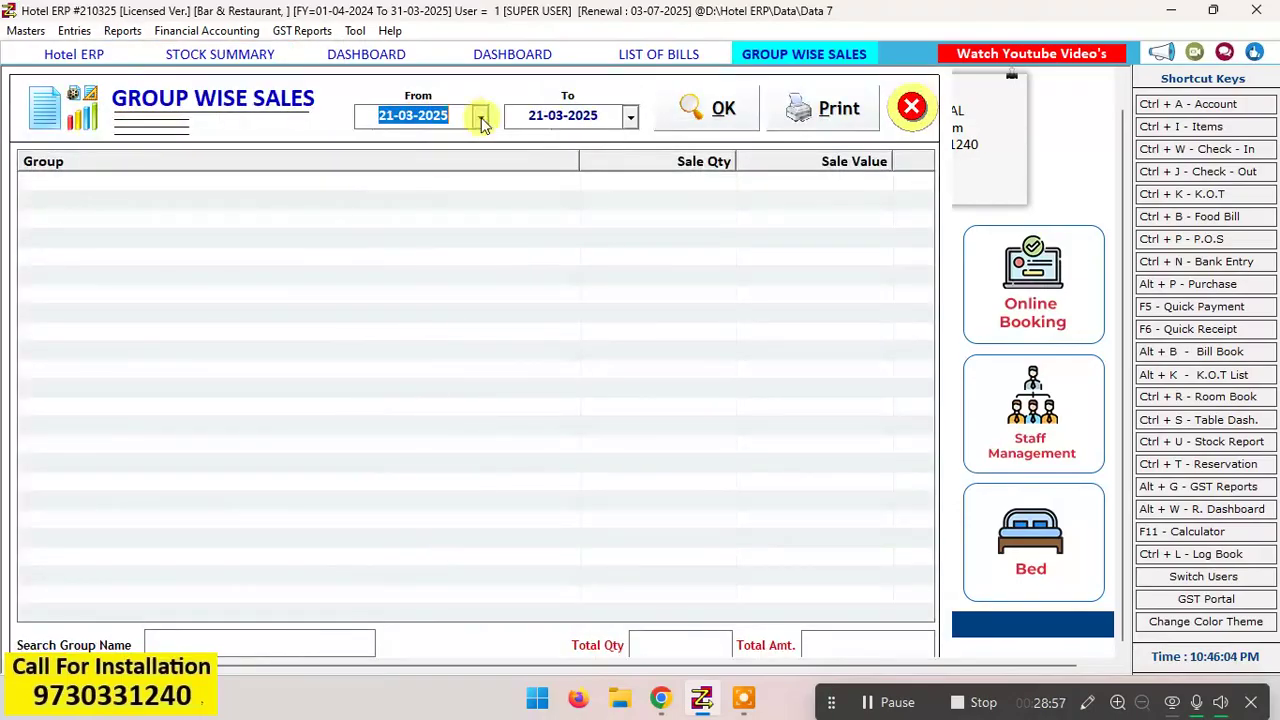
pyautogui.press('Return')
pyautogui.press('Return')
pyautogui.press('Return')
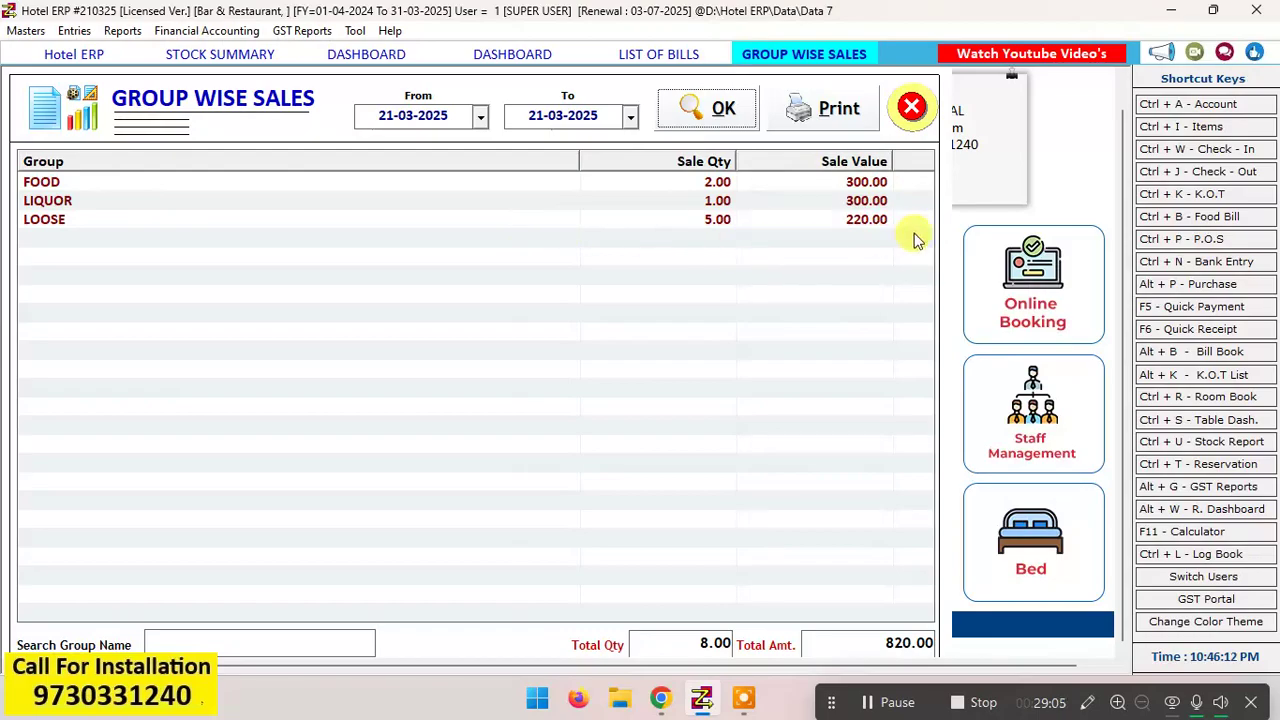
# Step: Filter the group-wise sales by the group name LI, then clear the filter
pyautogui.click(245, 642)
pyautogui.write('LI')
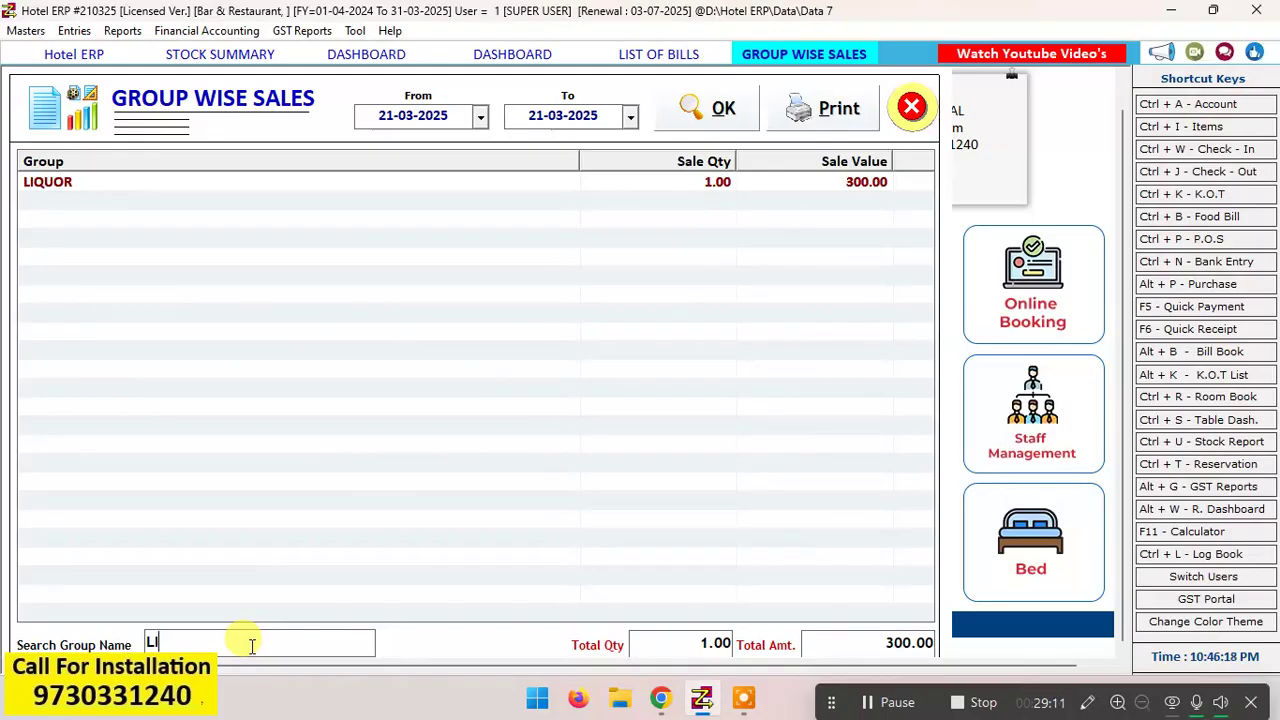
pyautogui.press('BackSpace')
pyautogui.press('BackSpace')
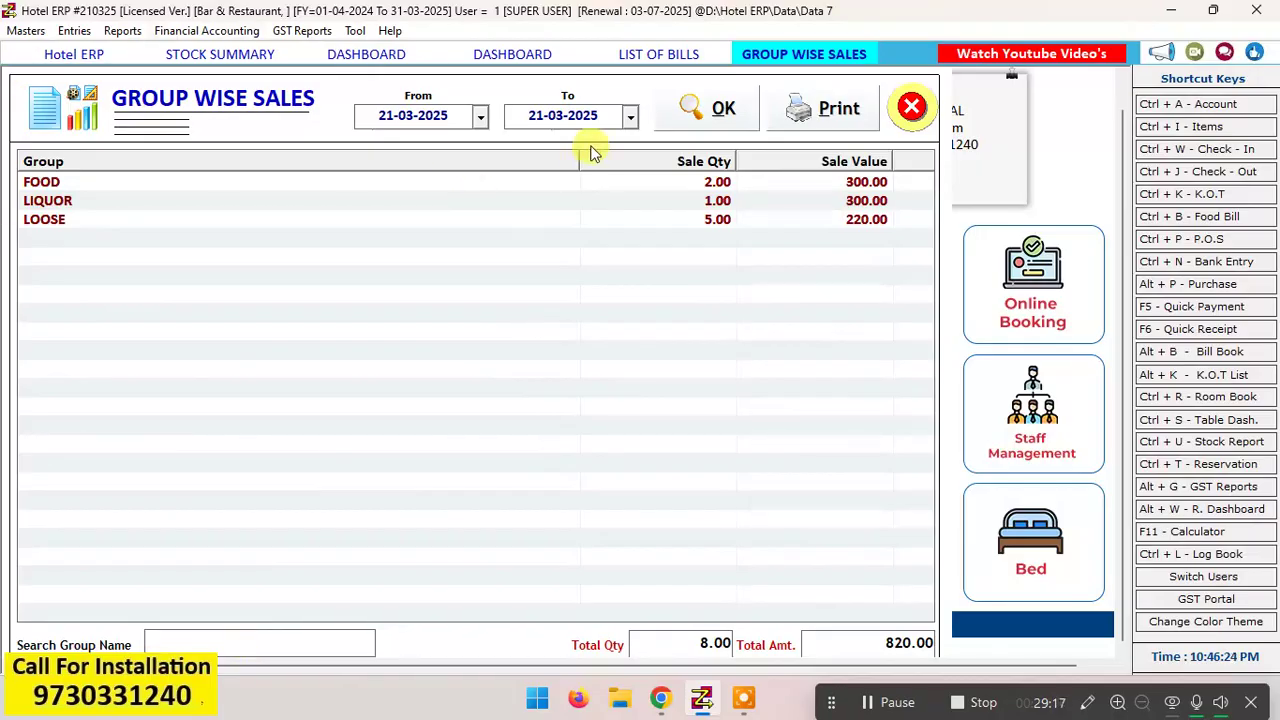
pyautogui.click(86, 30)
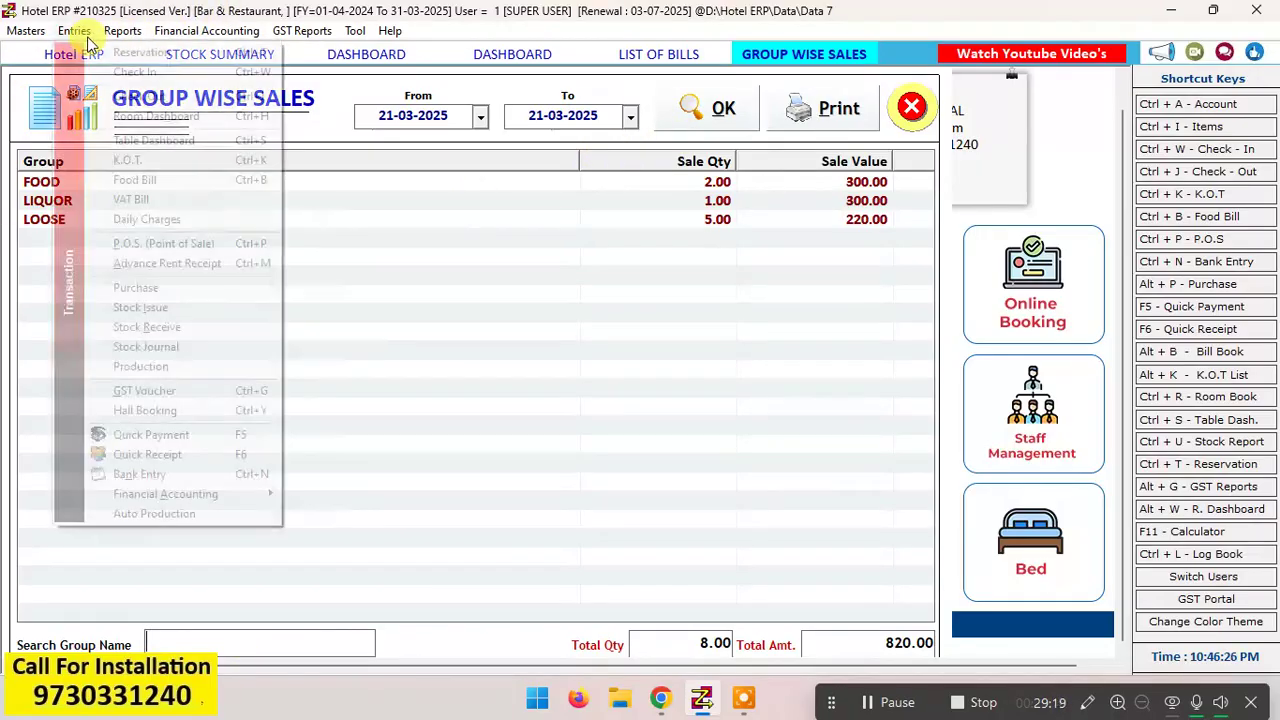
pyautogui.click(122, 30)
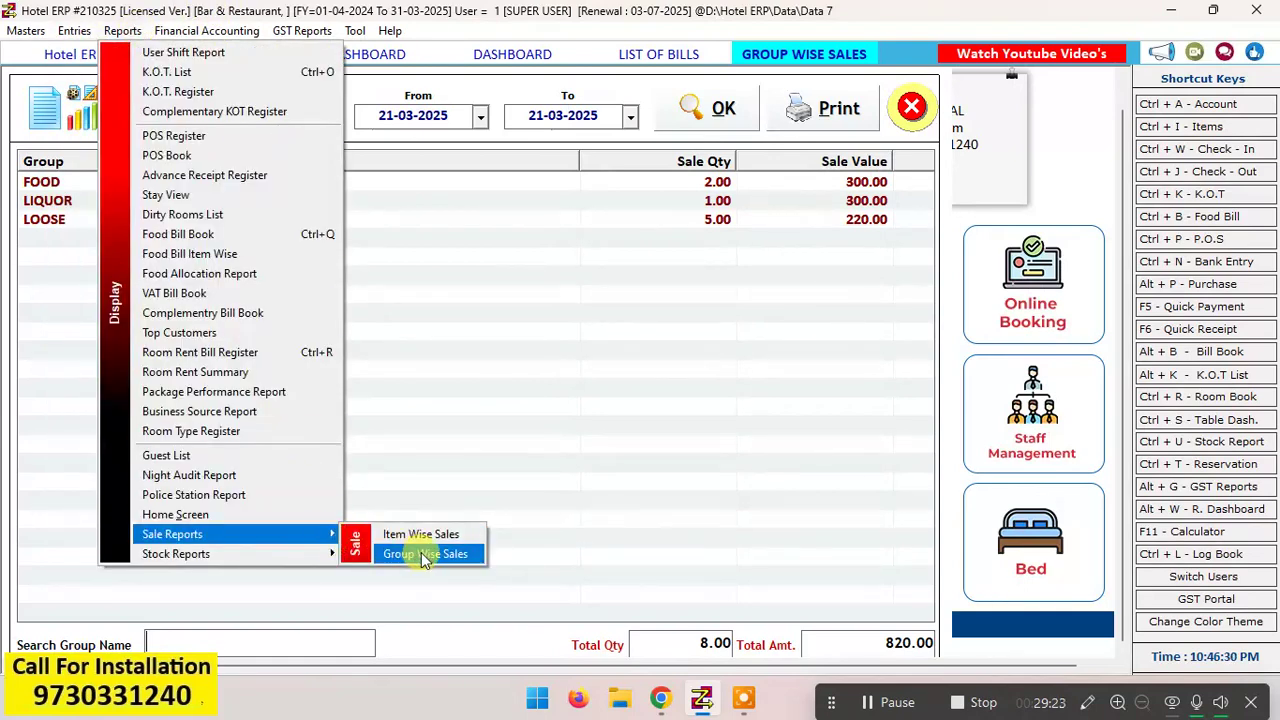
pyautogui.moveTo(318, 562)
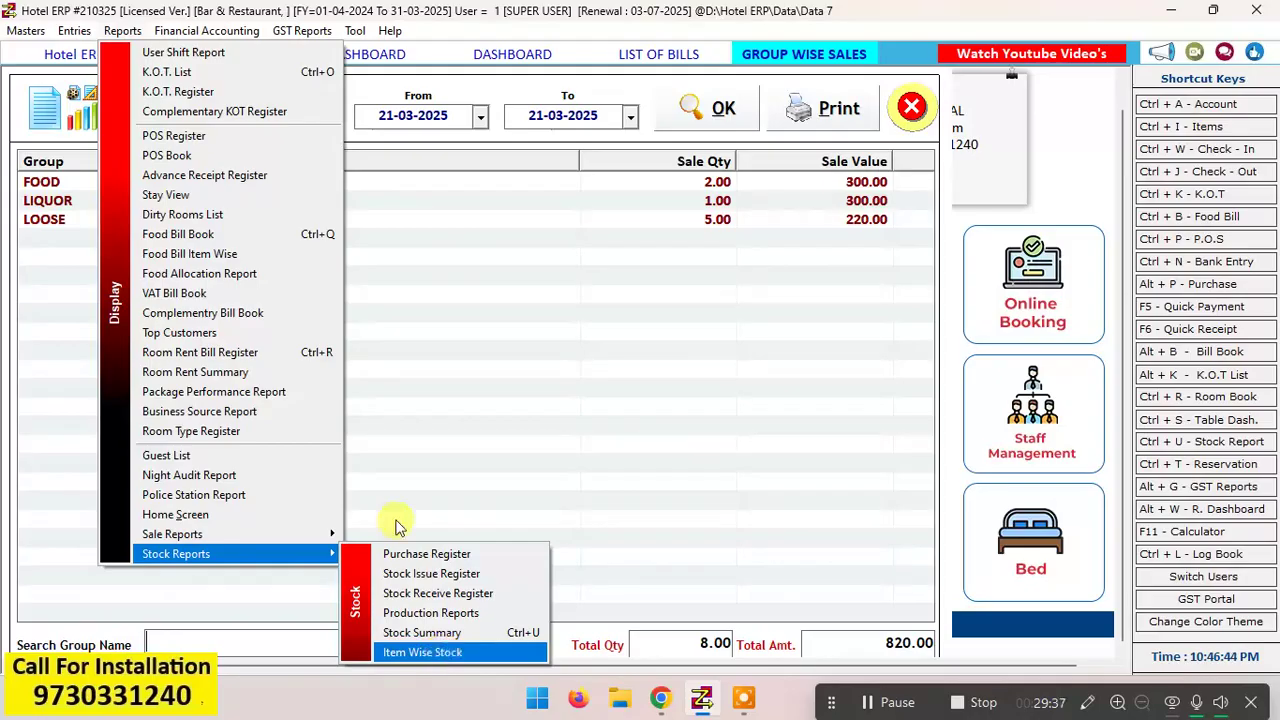
pyautogui.click(520, 10)
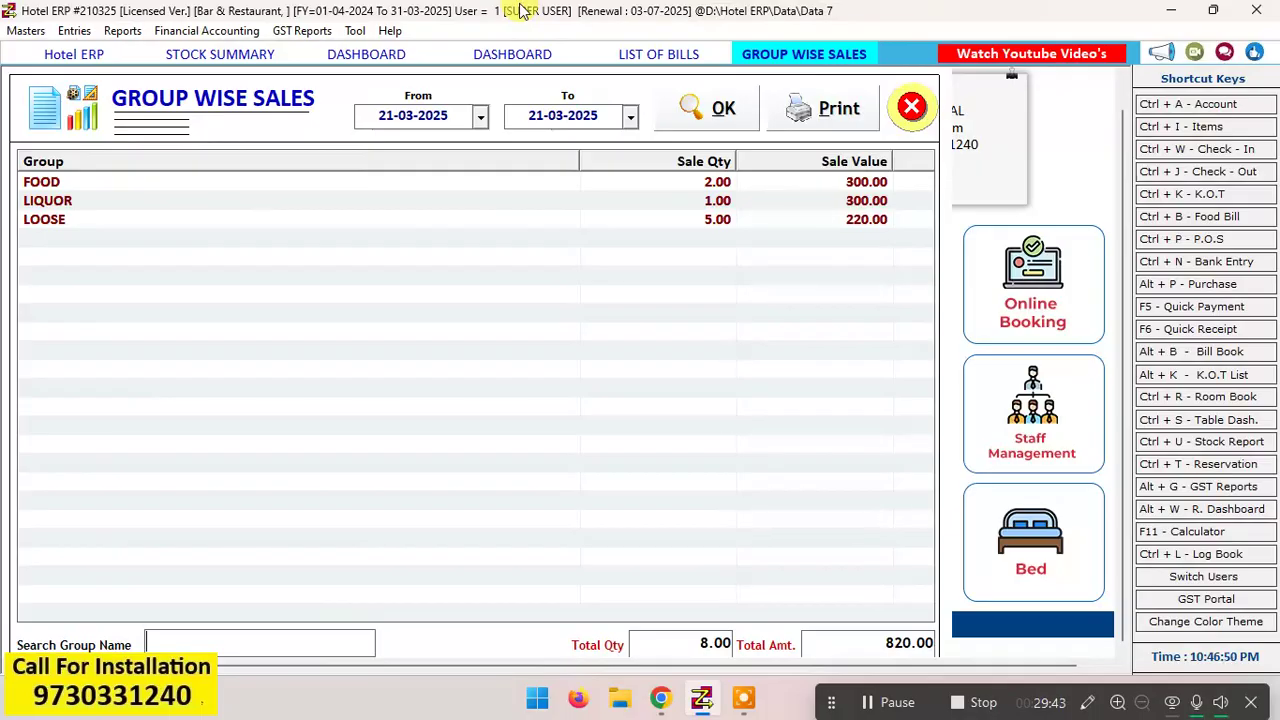
# Step: Review the table dashboard and the LI stock summary for 21-03-2025, and return to the table dashboard
pyautogui.click(388, 53)
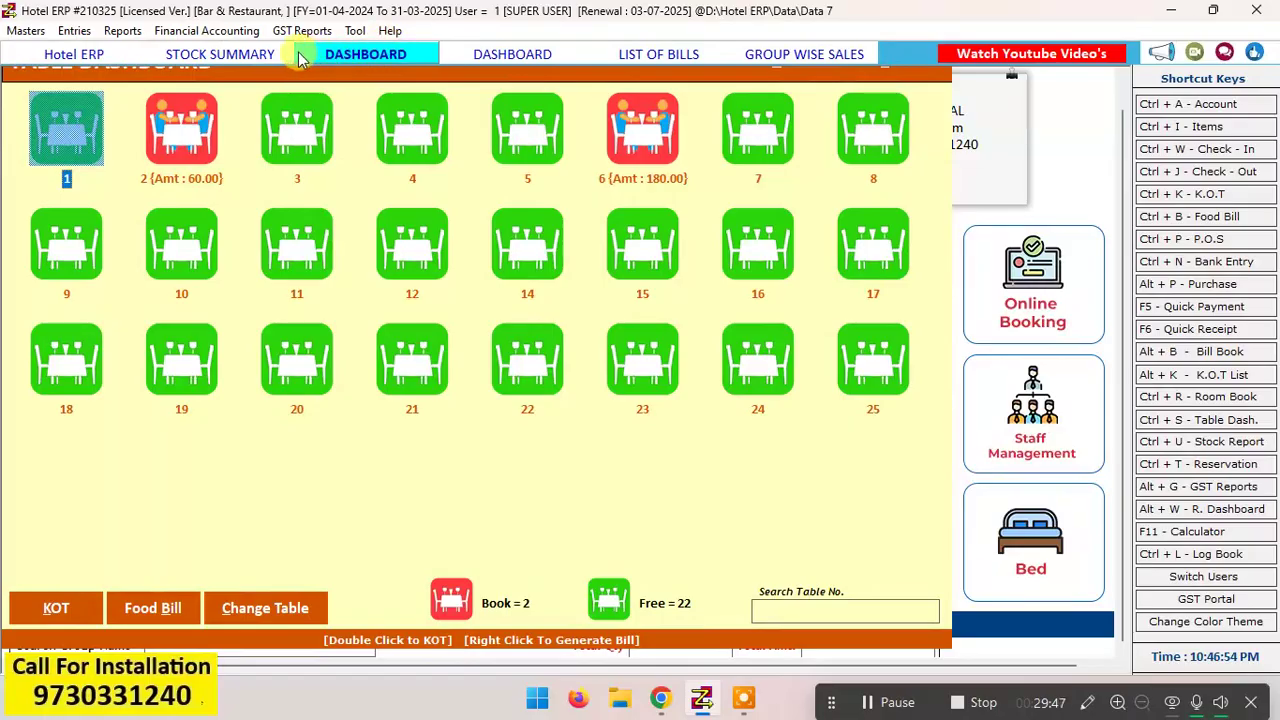
pyautogui.click(276, 58)
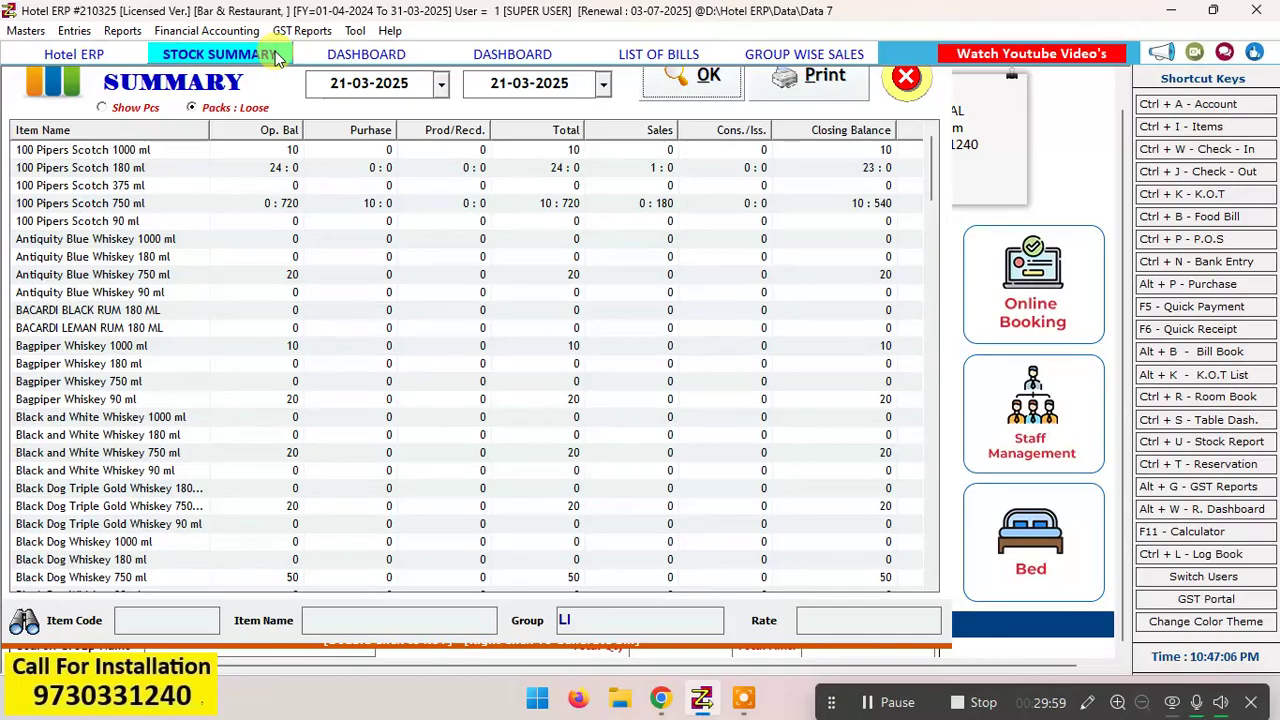
pyautogui.click(1125, 78)
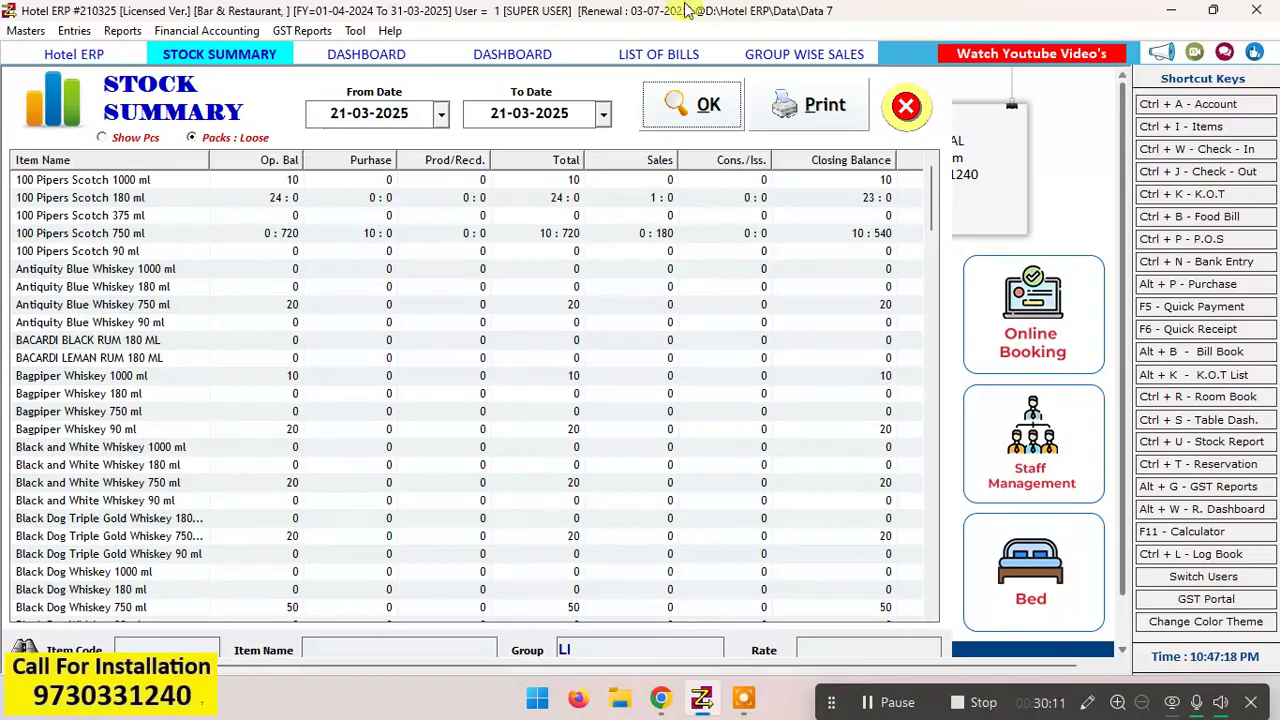
pyautogui.click(348, 55)
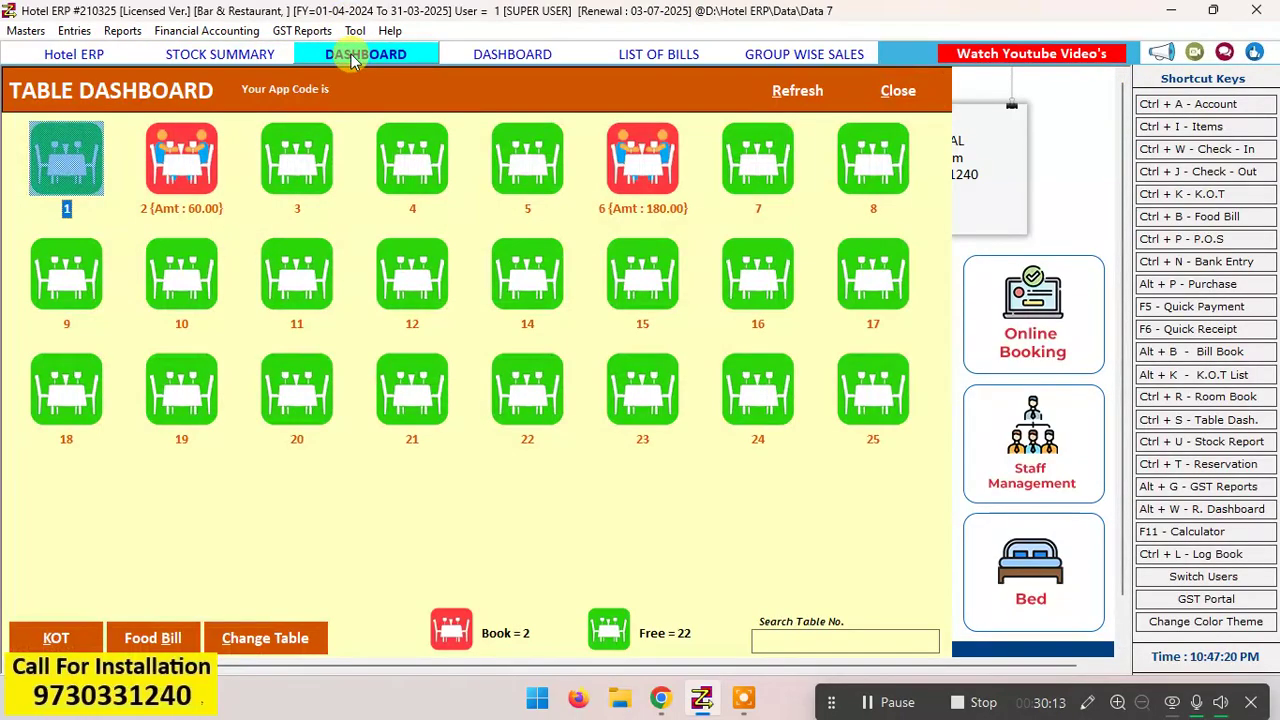
pyautogui.doubleClick(848, 12)
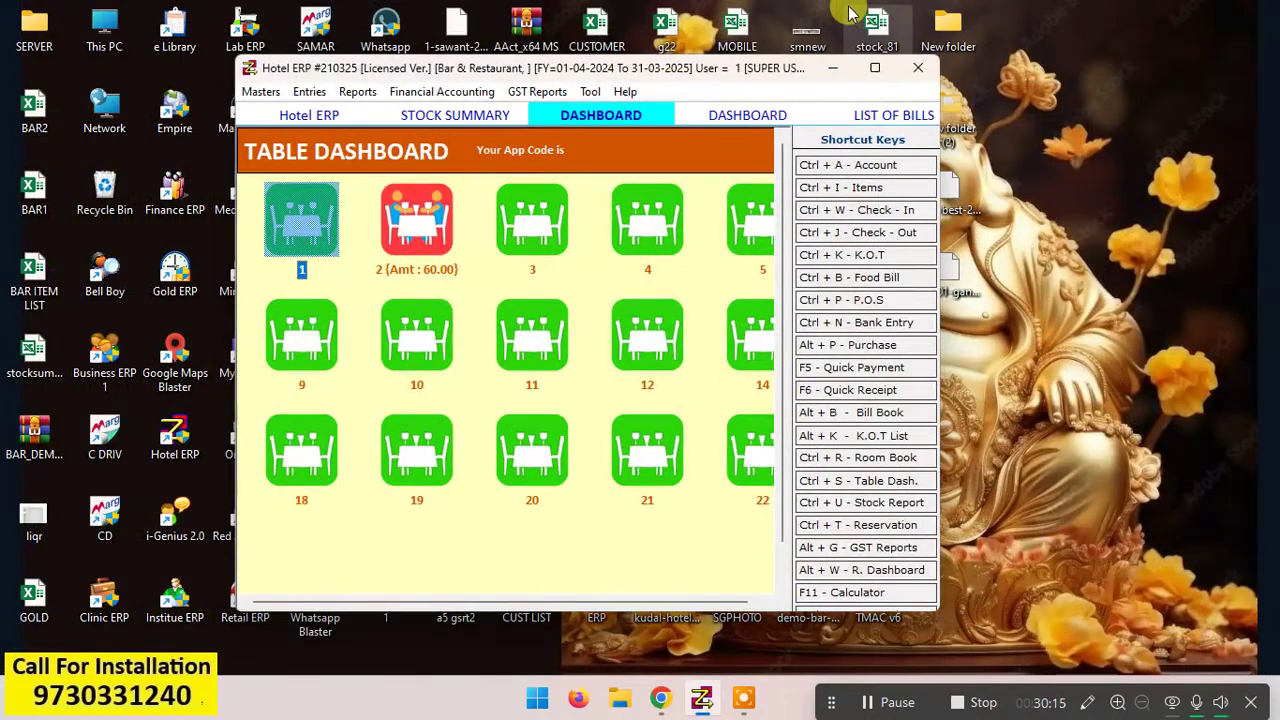
pyautogui.click(875, 70)
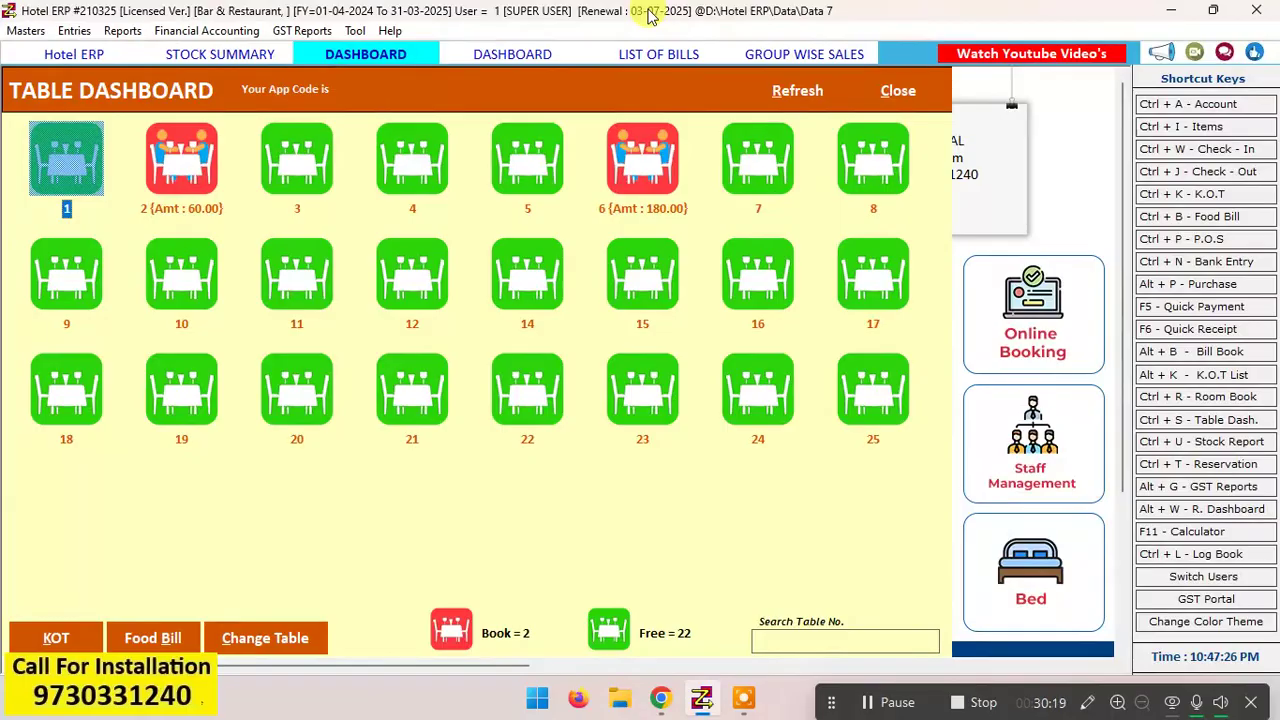